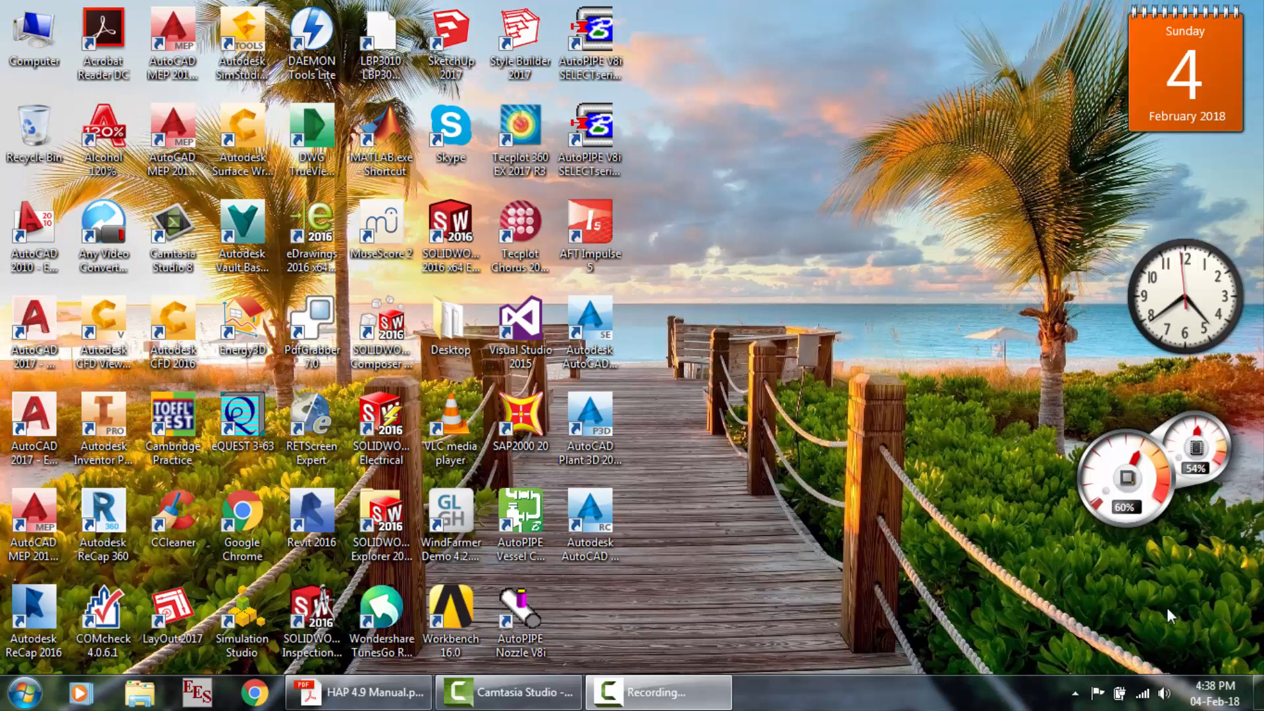
Open YouTube in Chrome and search for "hap tutorial in english".
left_click(254, 692)
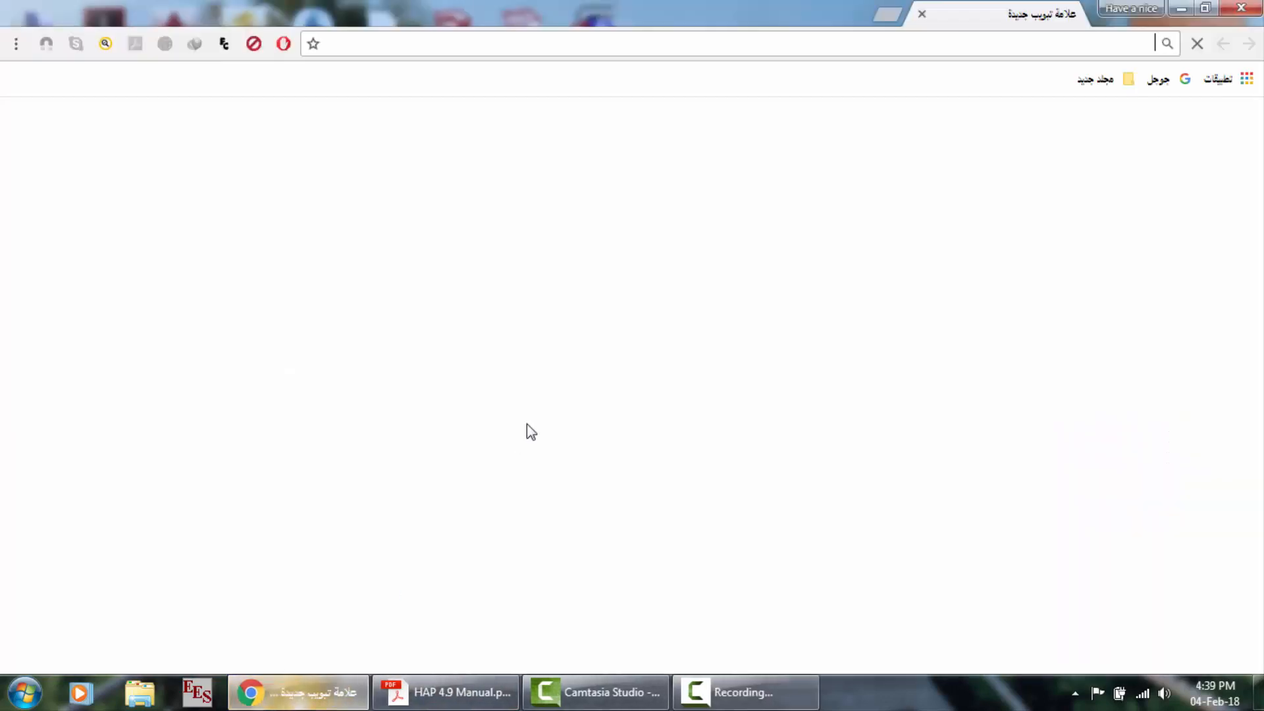
type("y")
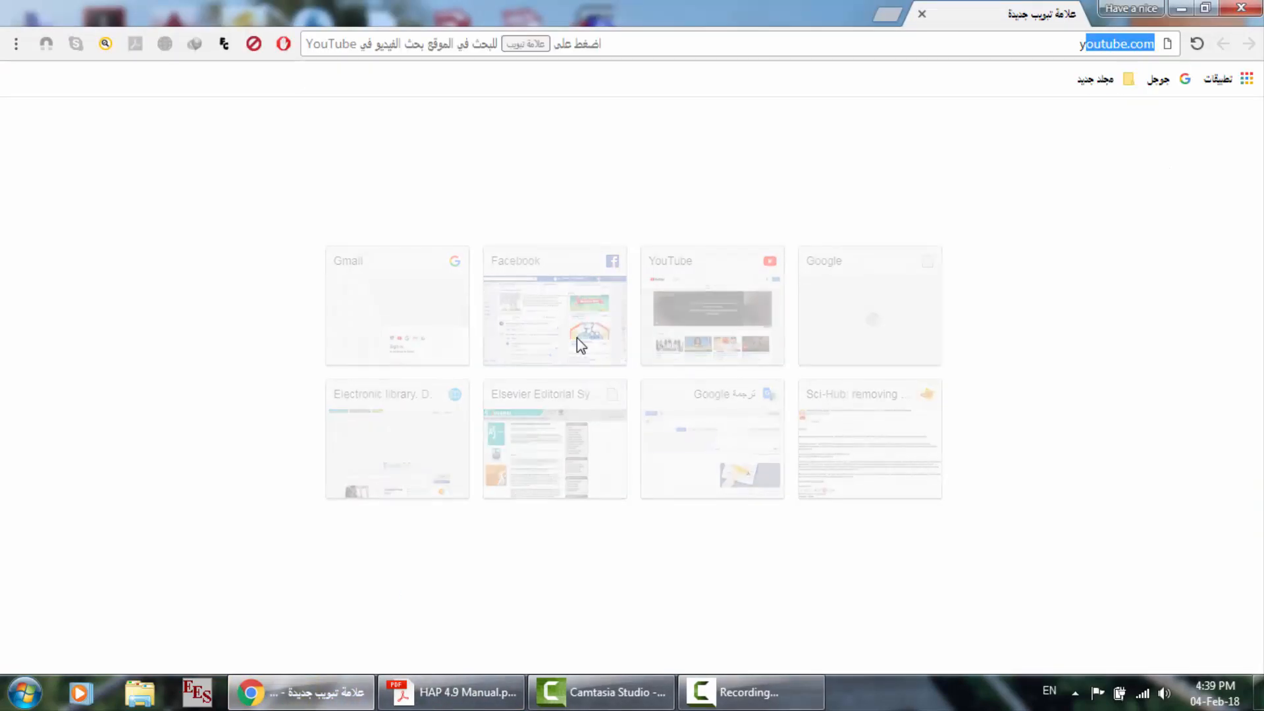
key("Return")
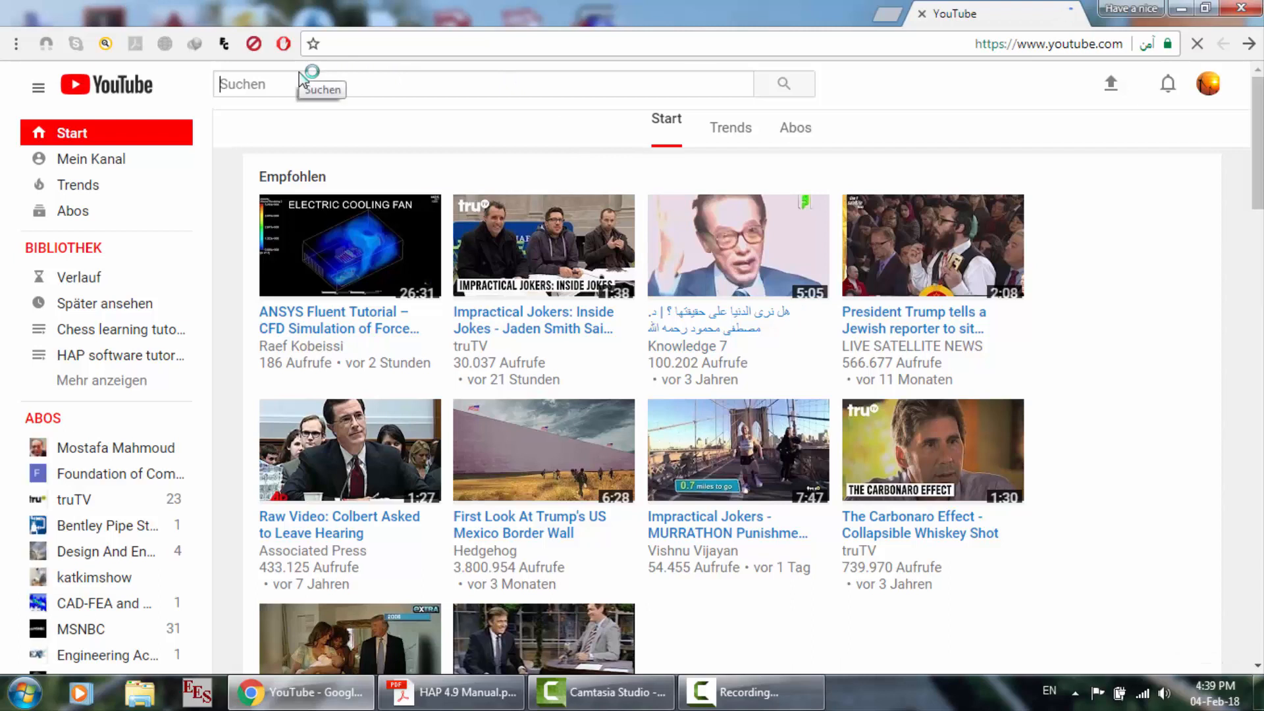
type("hap tutorial")
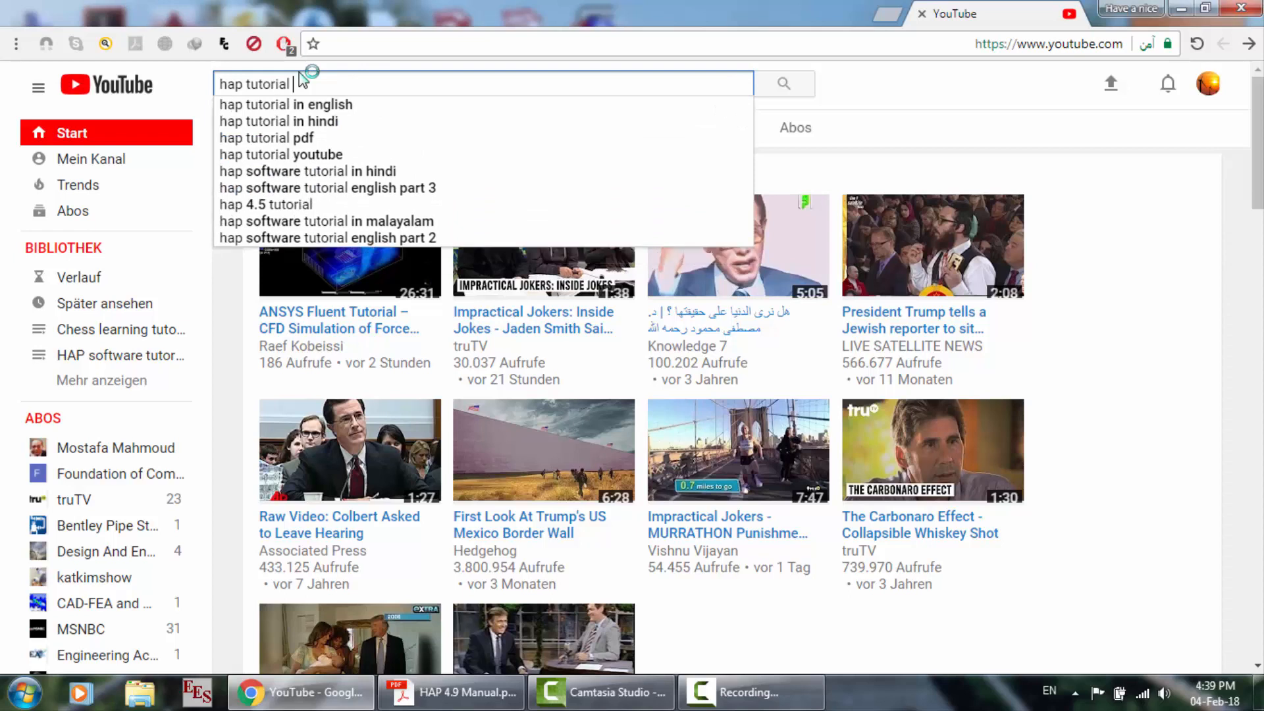
key("Down")
key("Return")
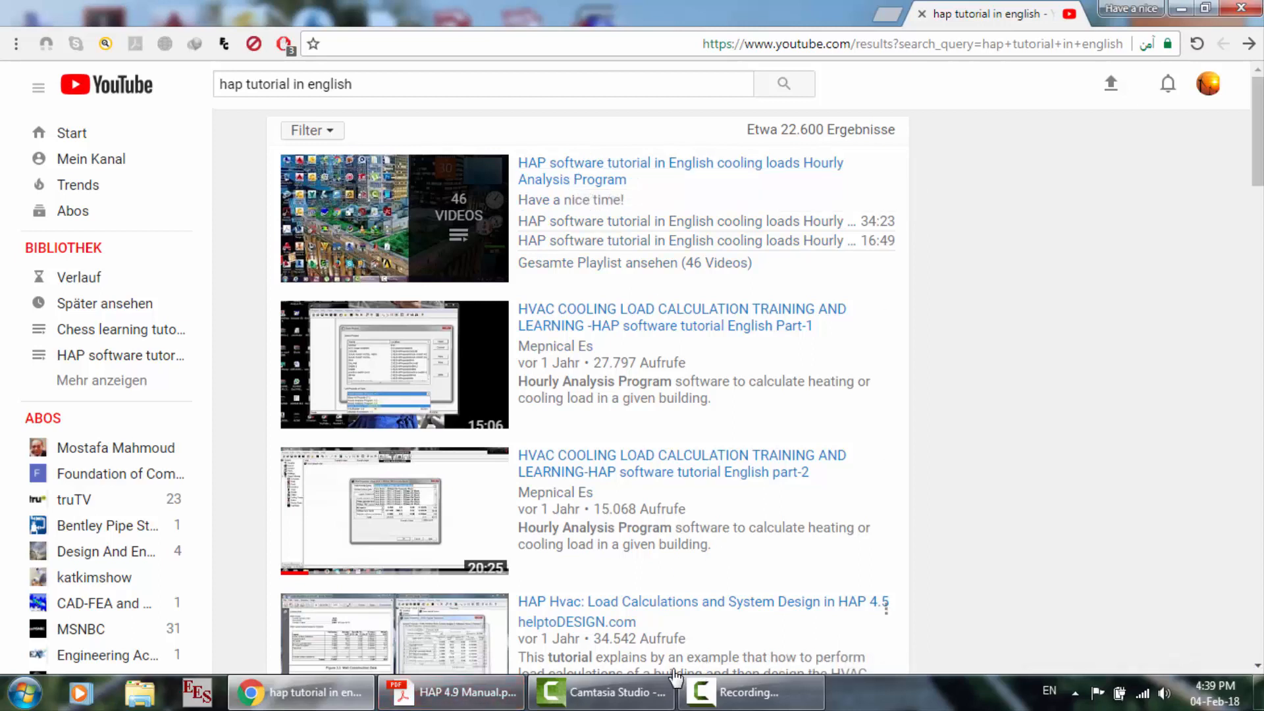
Launch Hourly Analysis Program 4.90 and dismiss its licence splash and What's New messages.
left_click(25, 693)
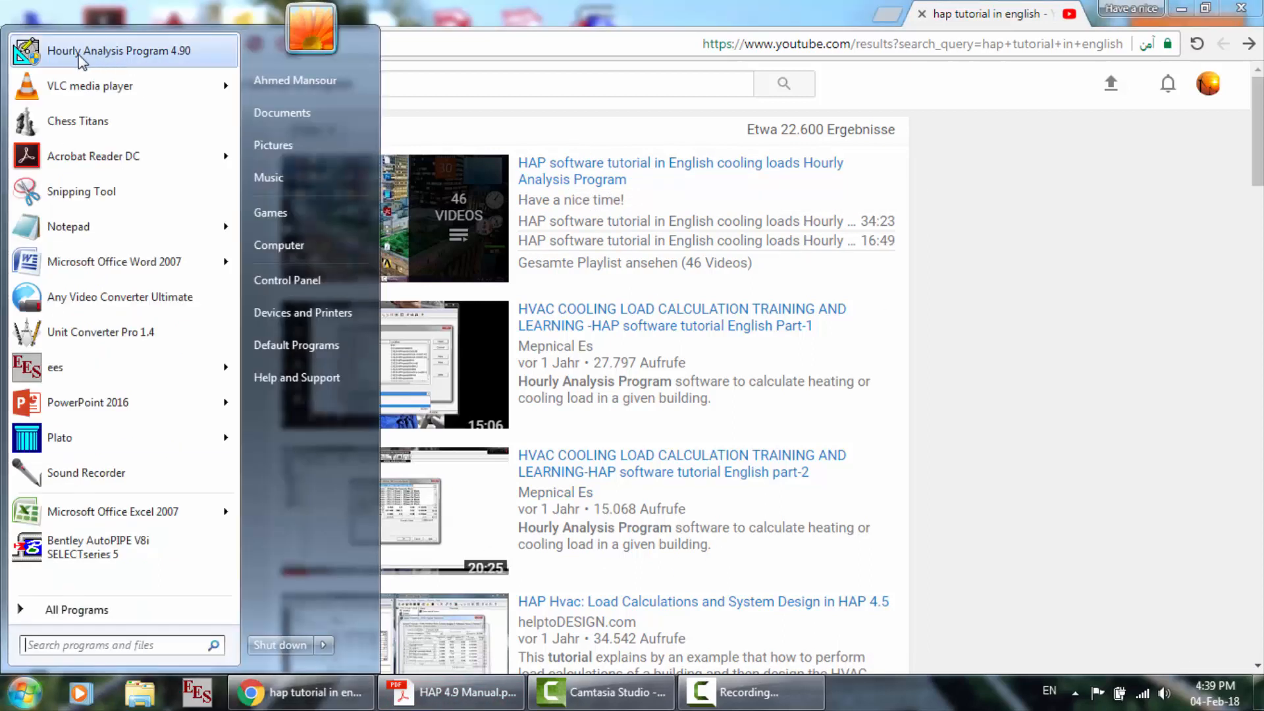
left_click(81, 59)
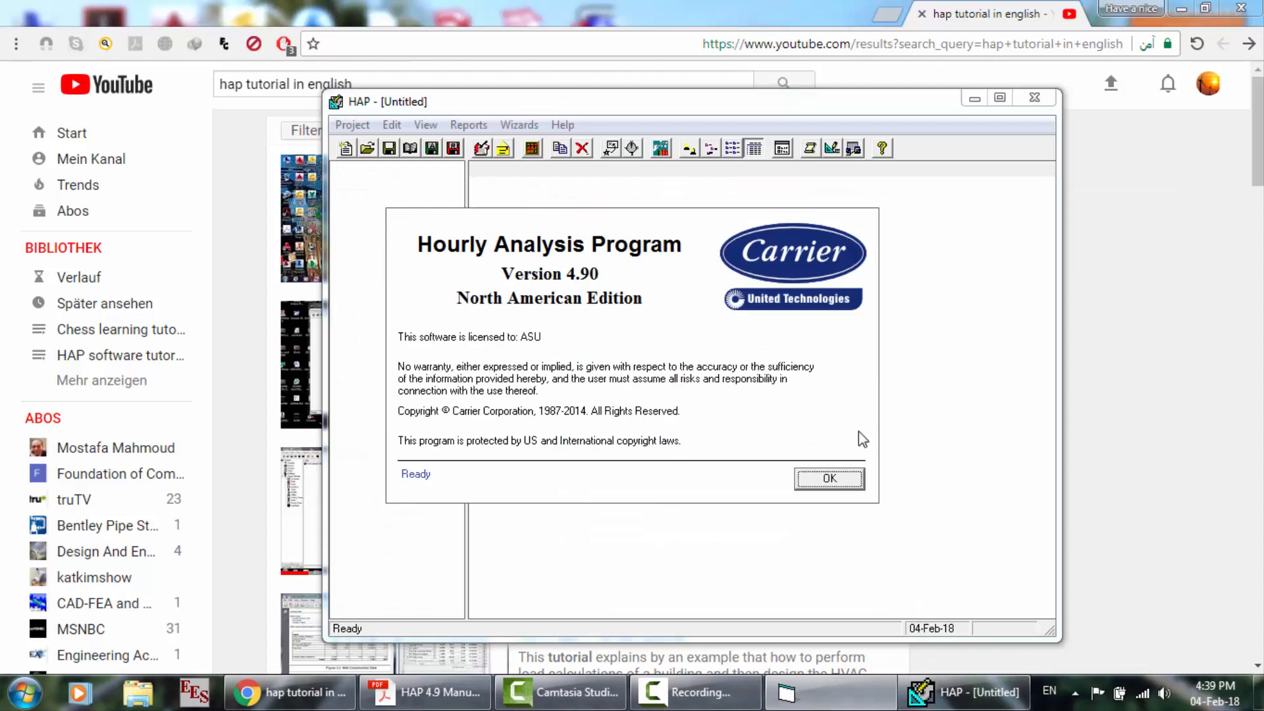
left_click(840, 479)
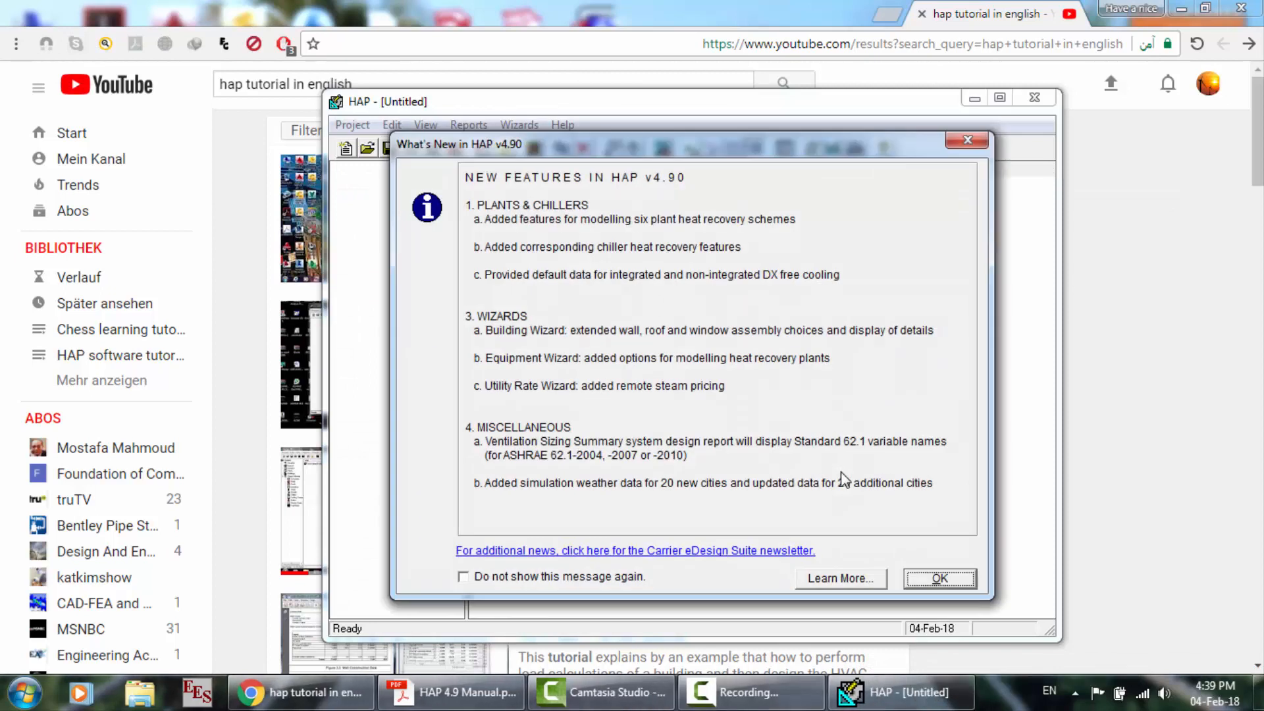
left_click(945, 577)
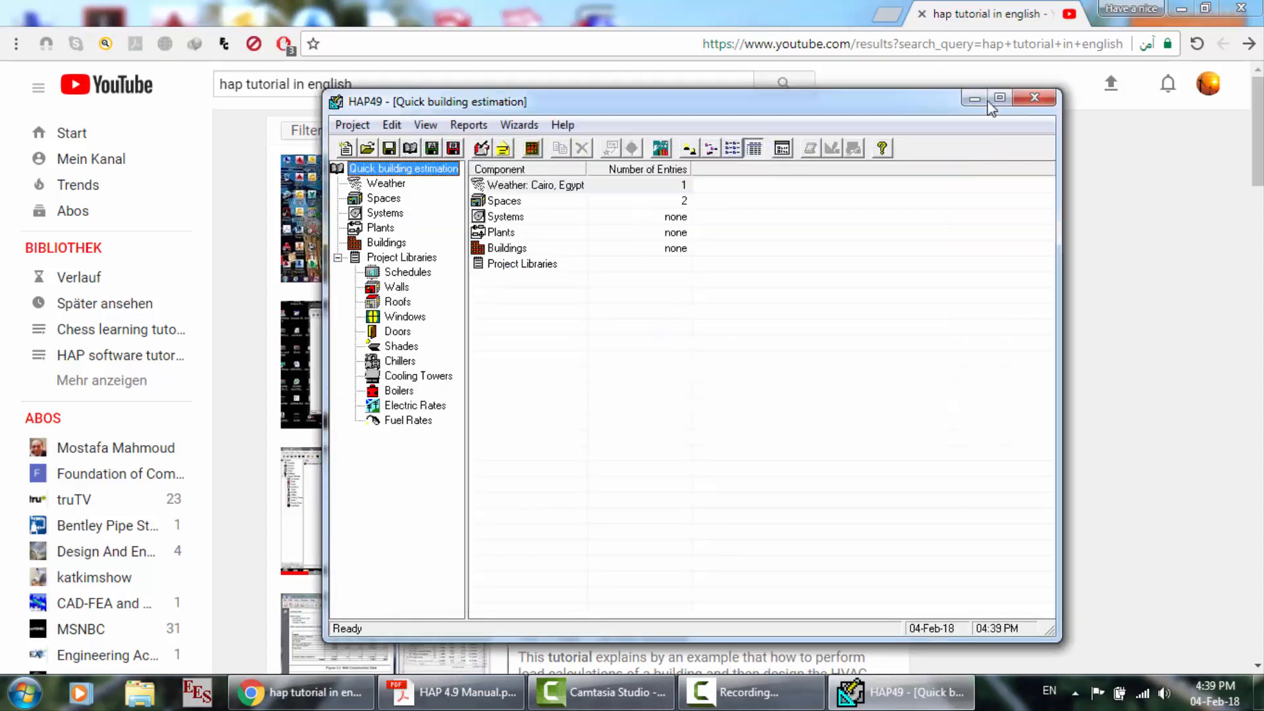
Look through the available wizards and the project's weather, spaces, systems, plants, buildings and schedules, ending on the weather entry.
left_click(518, 125)
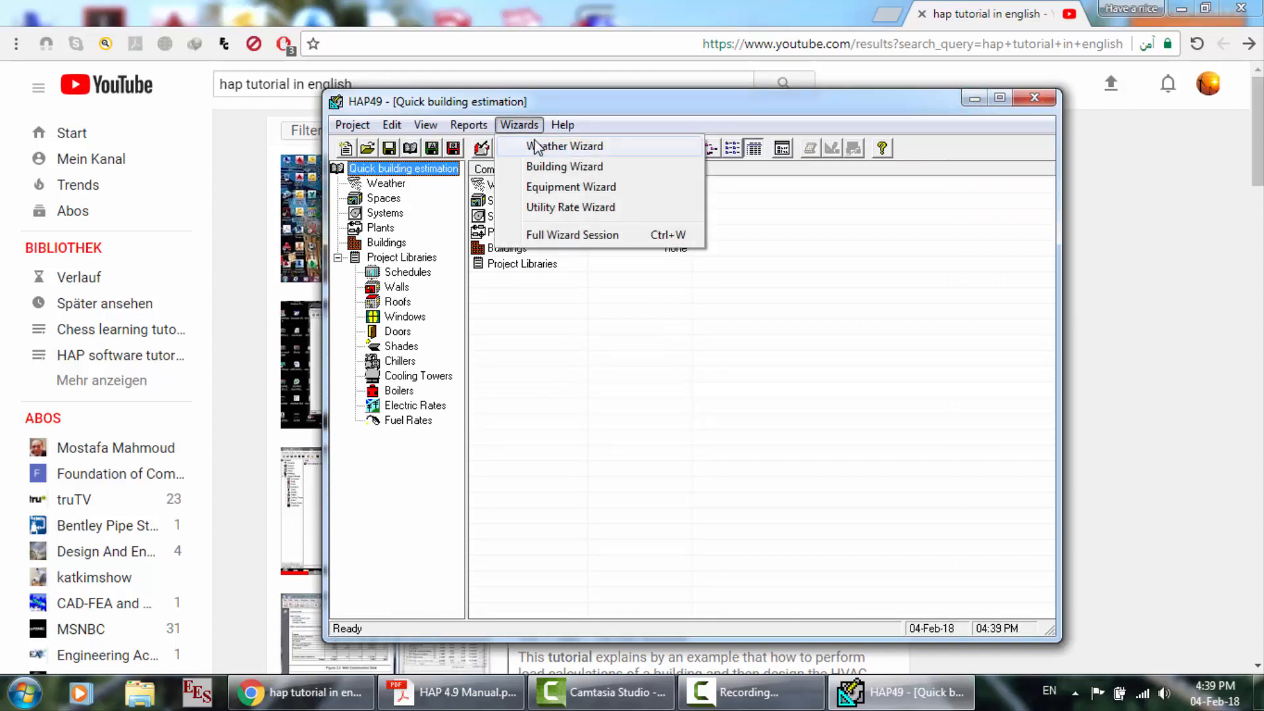
left_click(390, 183)
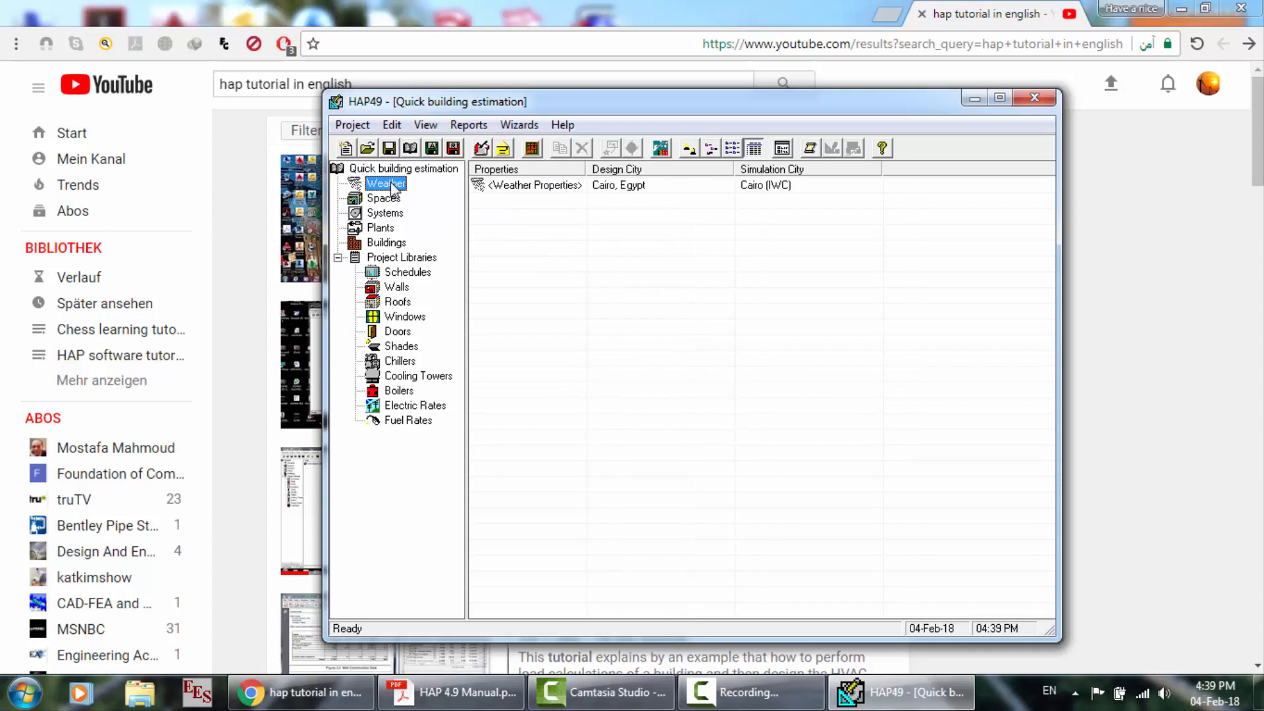
left_click(388, 198)
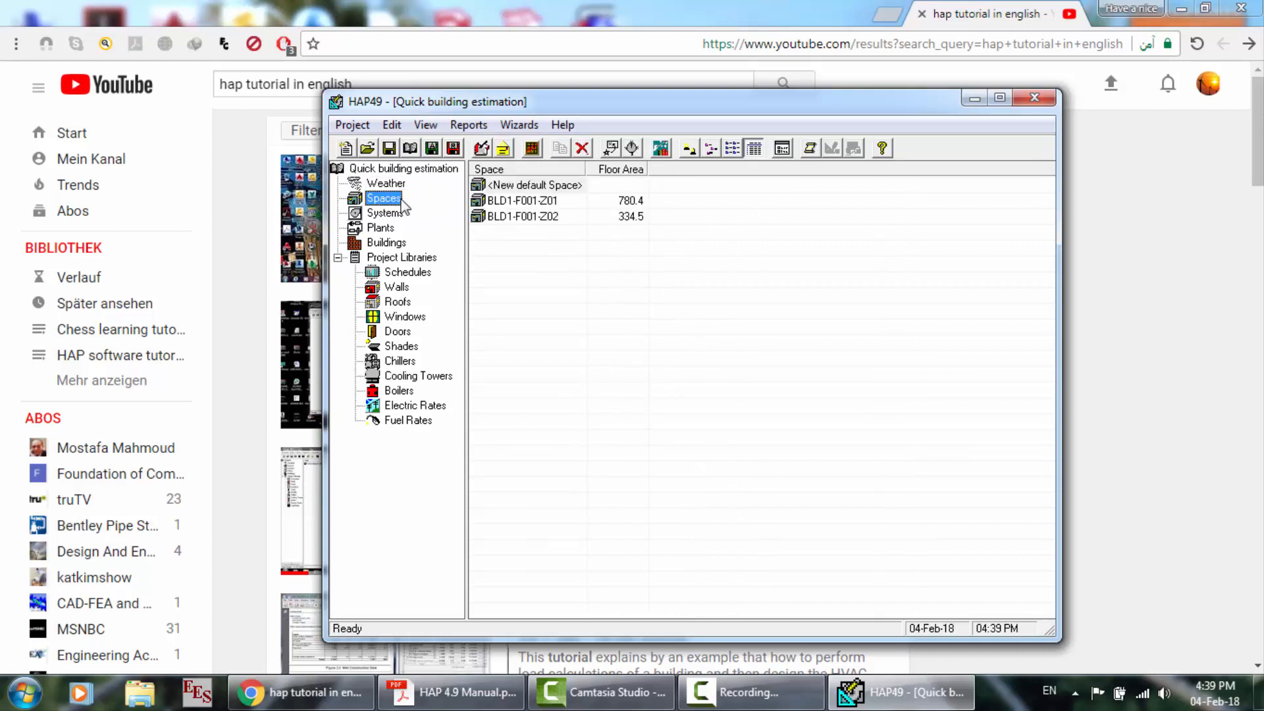
left_click(396, 217)
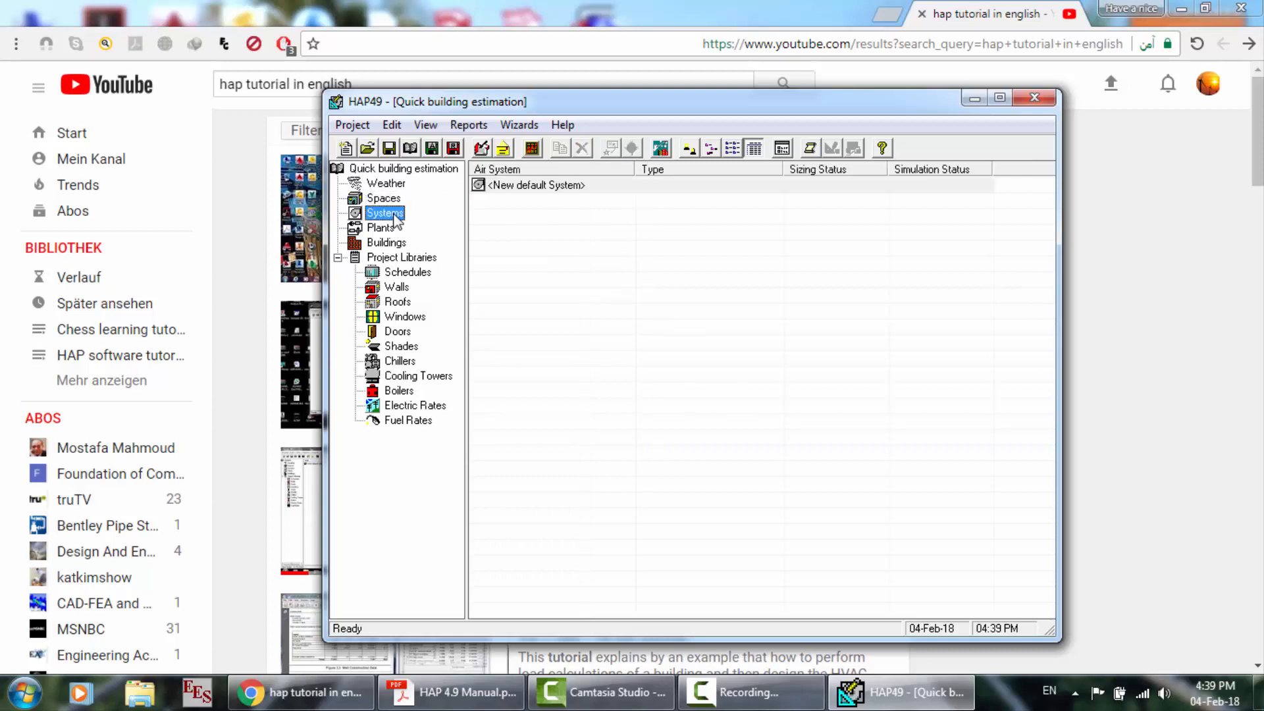
left_click(394, 228)
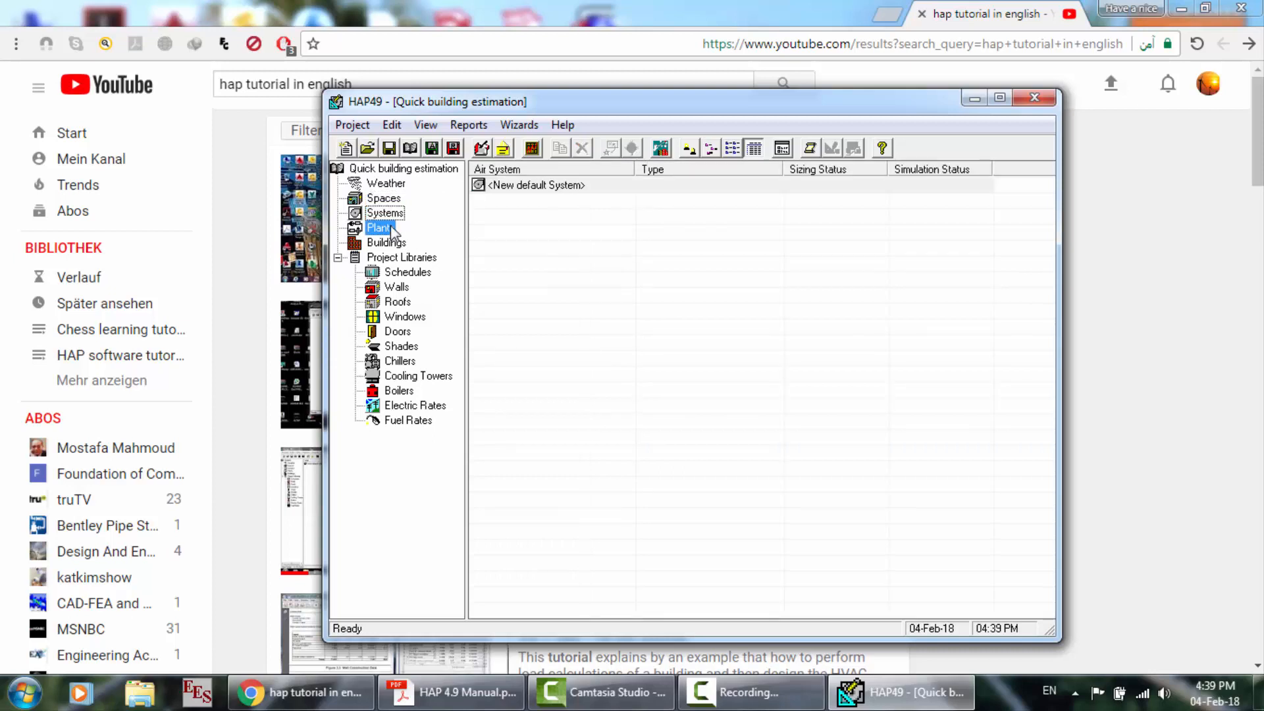
left_click(400, 244)
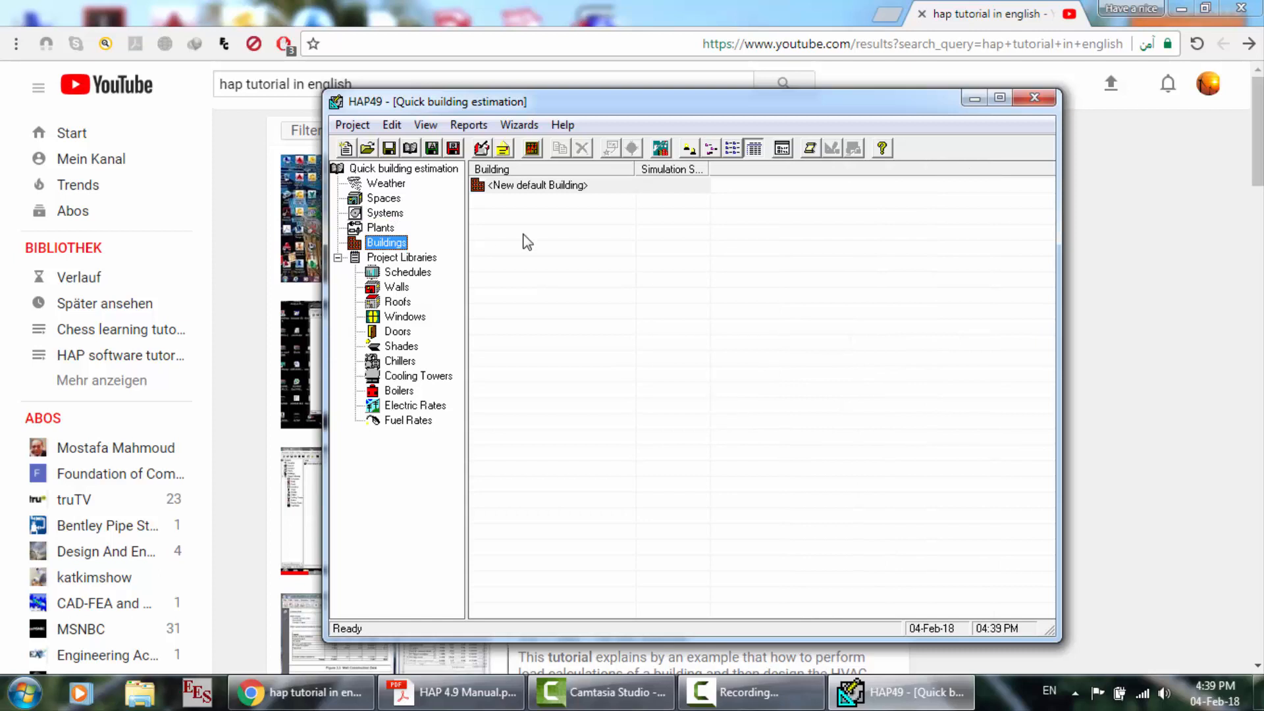
left_click(409, 277)
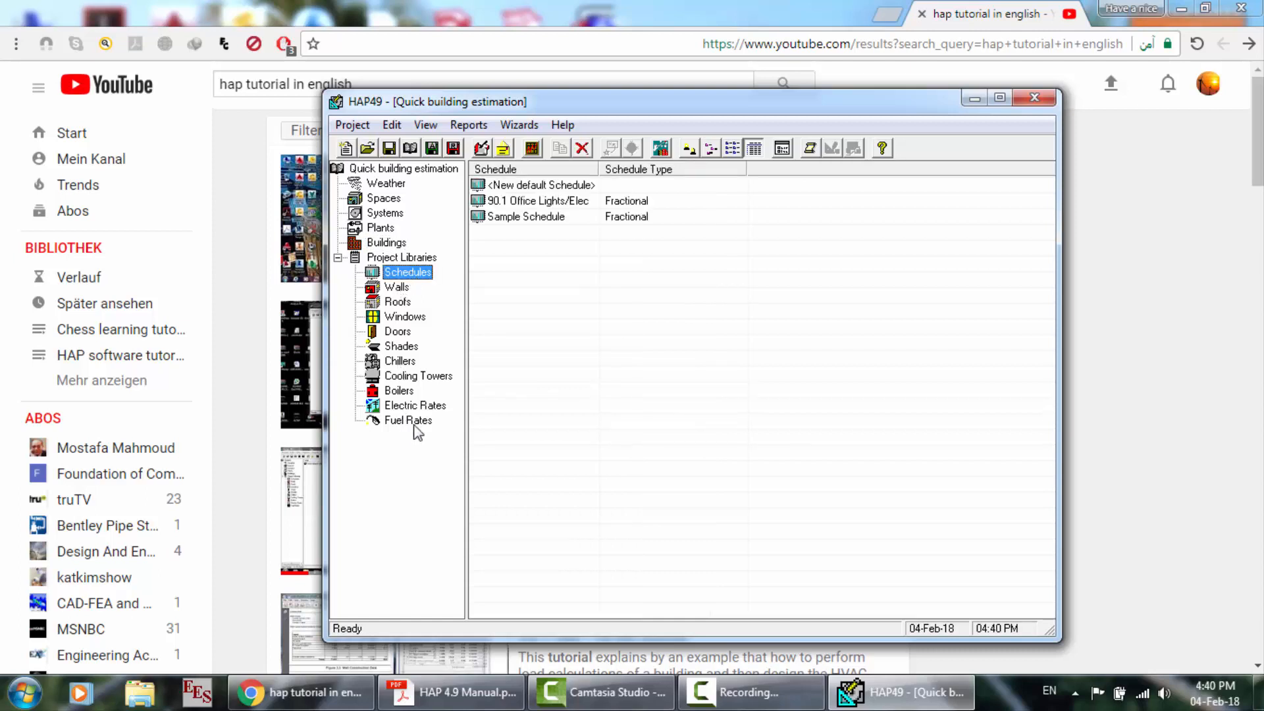
left_click(630, 420)
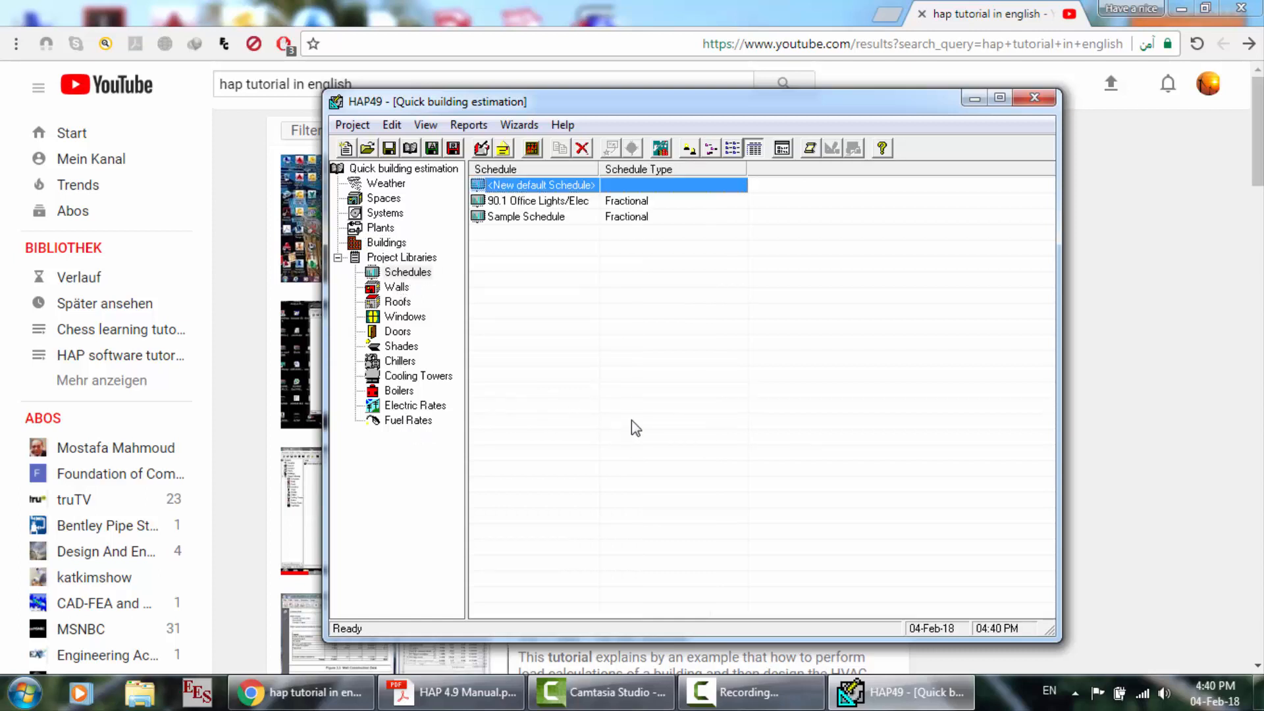
left_click(388, 185)
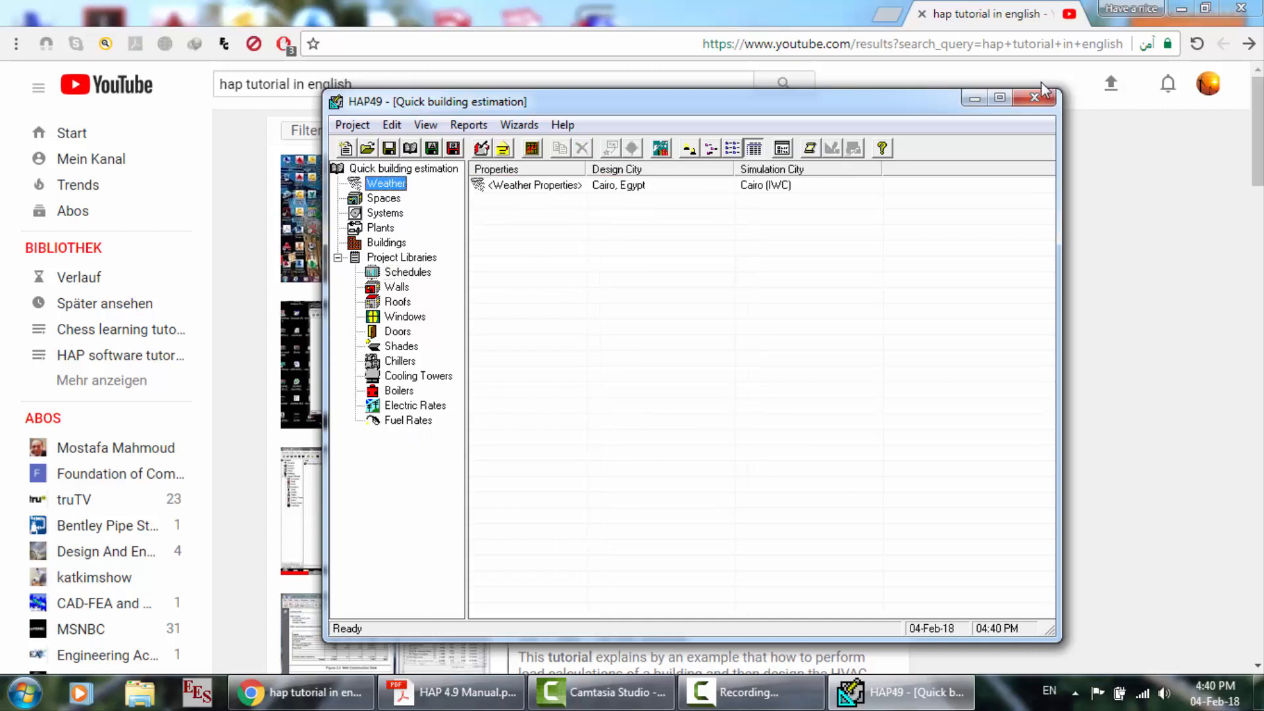
left_click(974, 98)
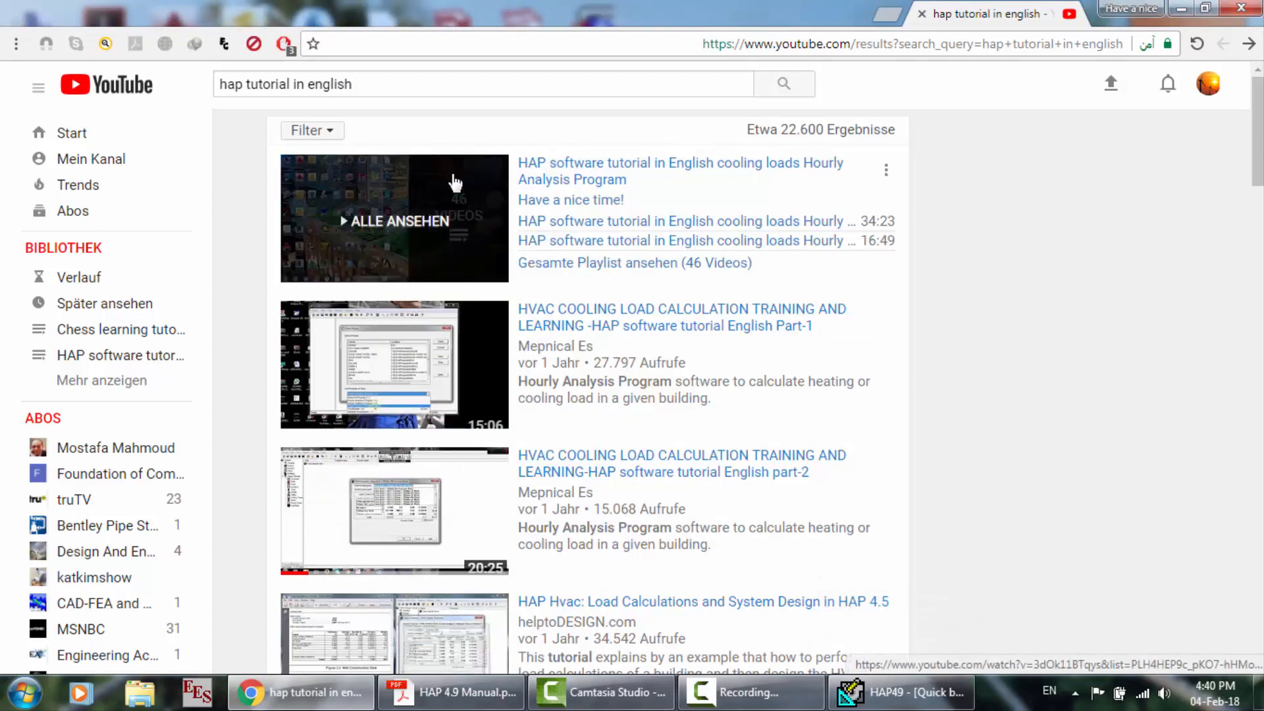
left_click(416, 80)
left_click_drag(417, 79, 226, 77)
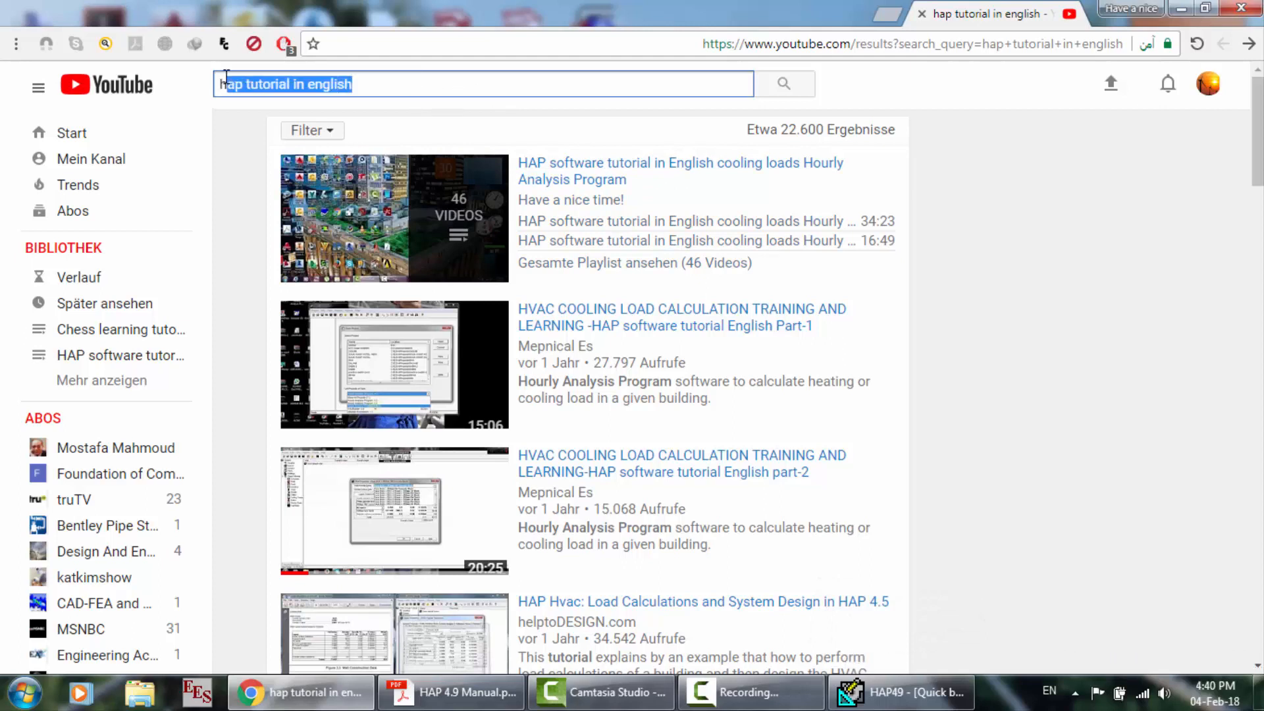
left_click(888, 15)
type("www.google.com")
key("Return")
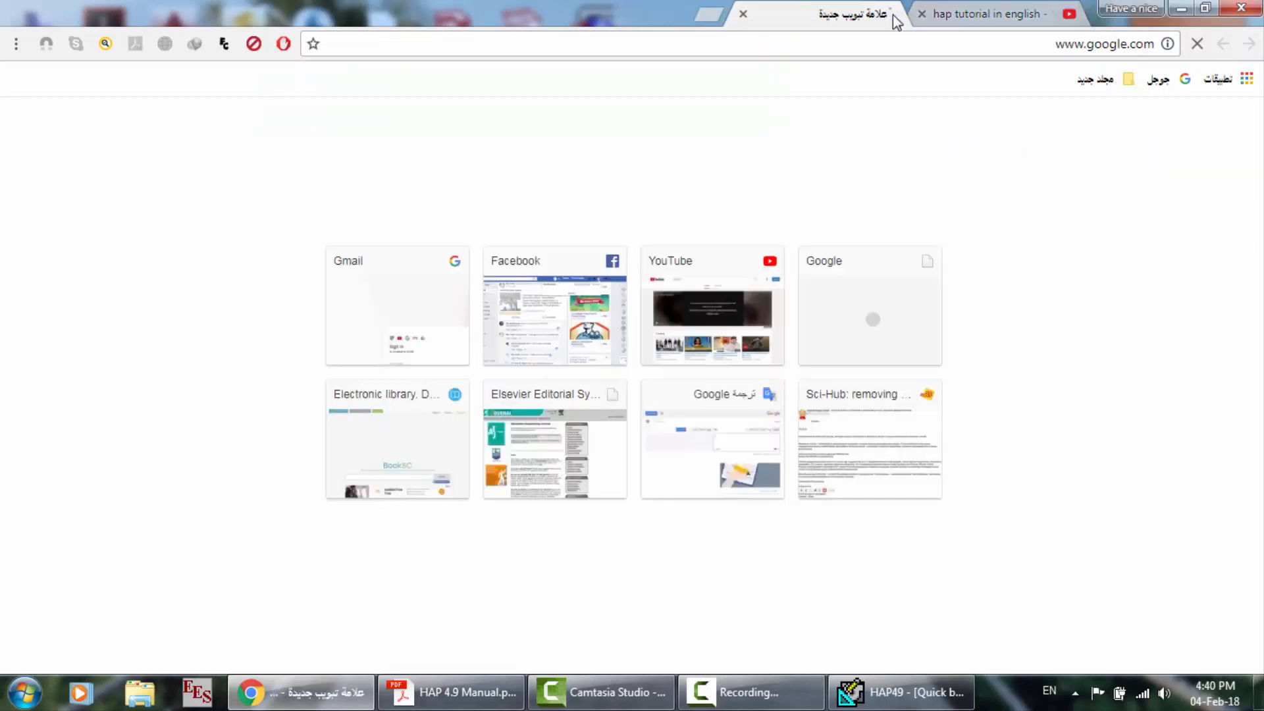
Return to HAP and open the simulation settings in the project's weather properties.
left_click(898, 692)
double_click(522, 186)
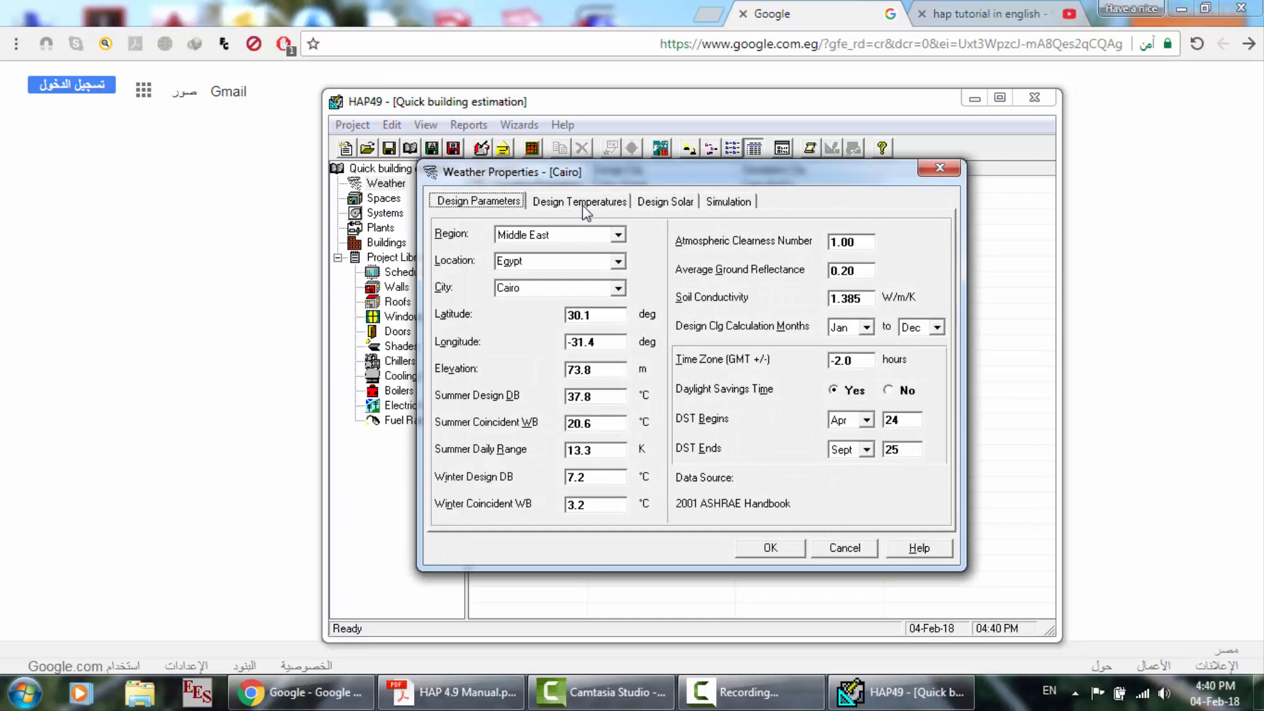
left_click(728, 201)
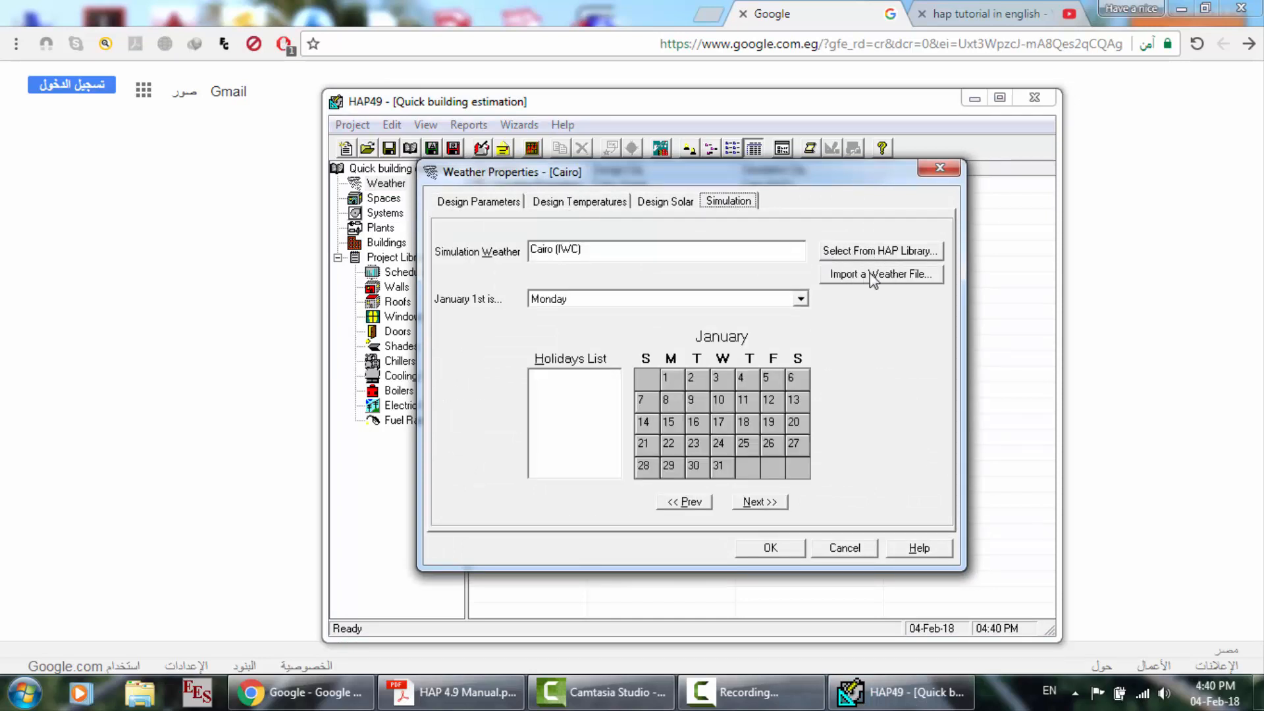
Switch to Chrome and search Google for "azerbaijan weather file".
left_click(299, 691)
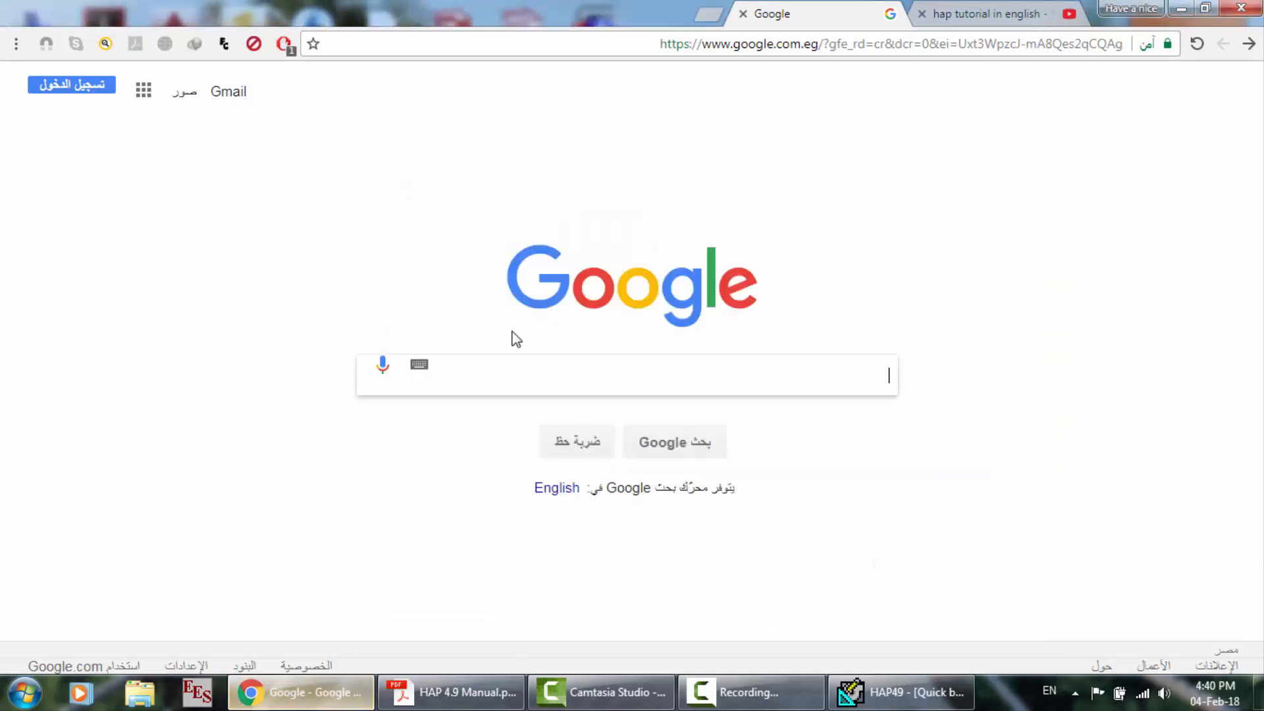
type("az")
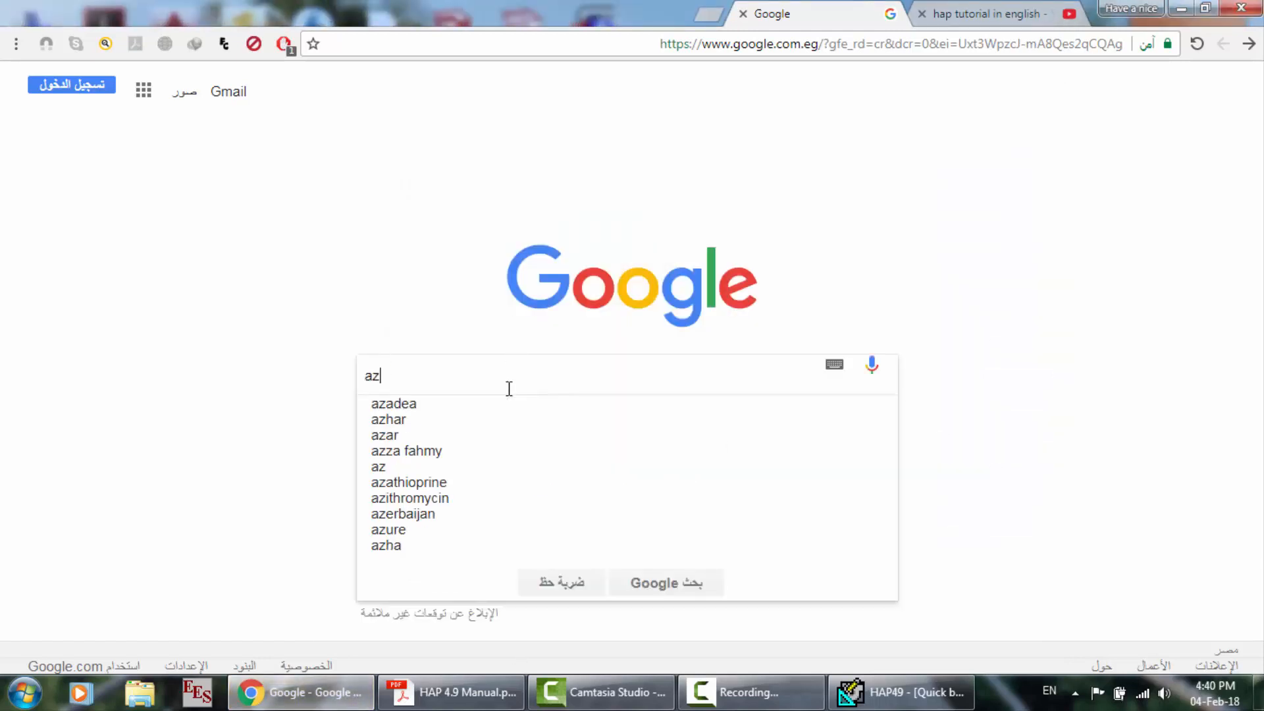
type("rabi")
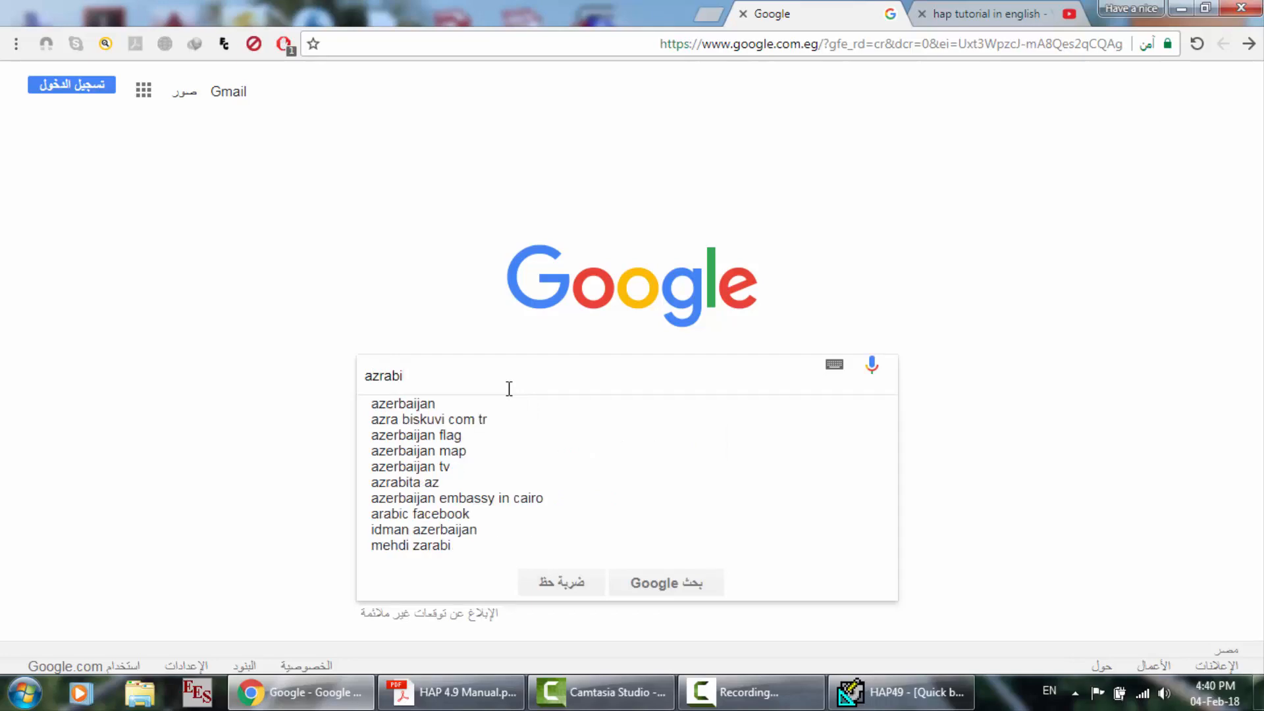
type("jan")
key("Down")
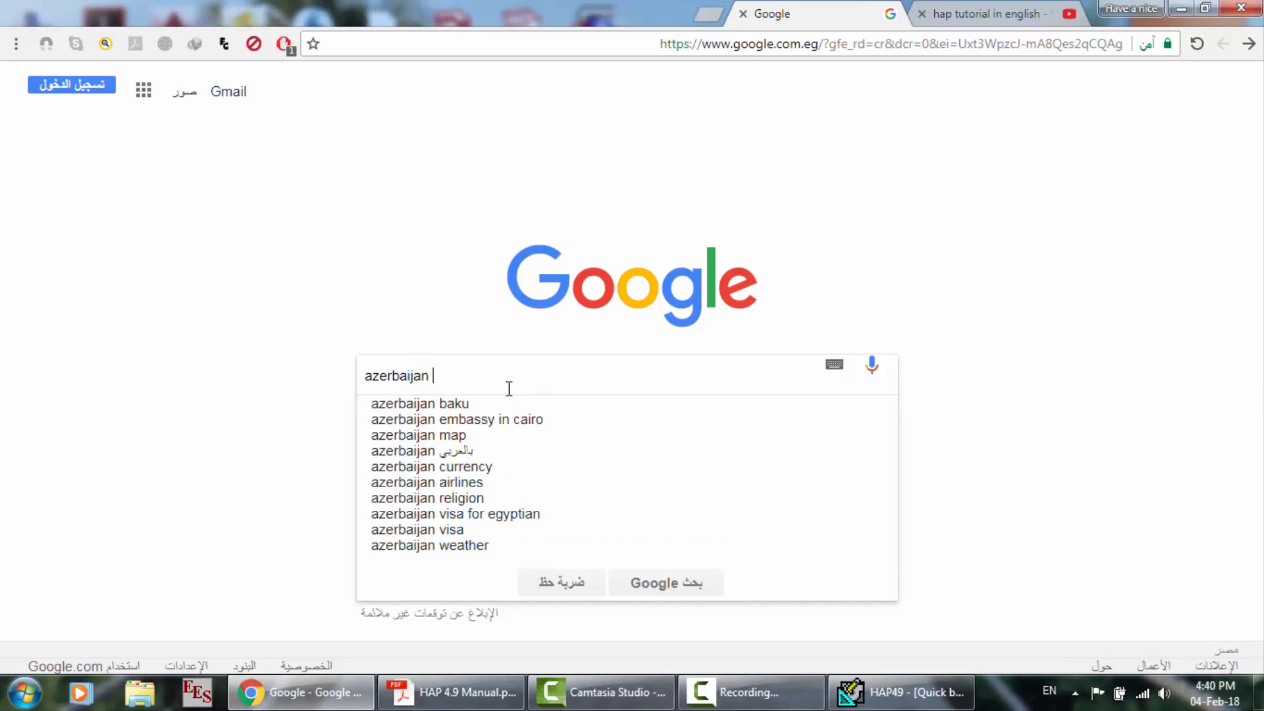
type("weather file")
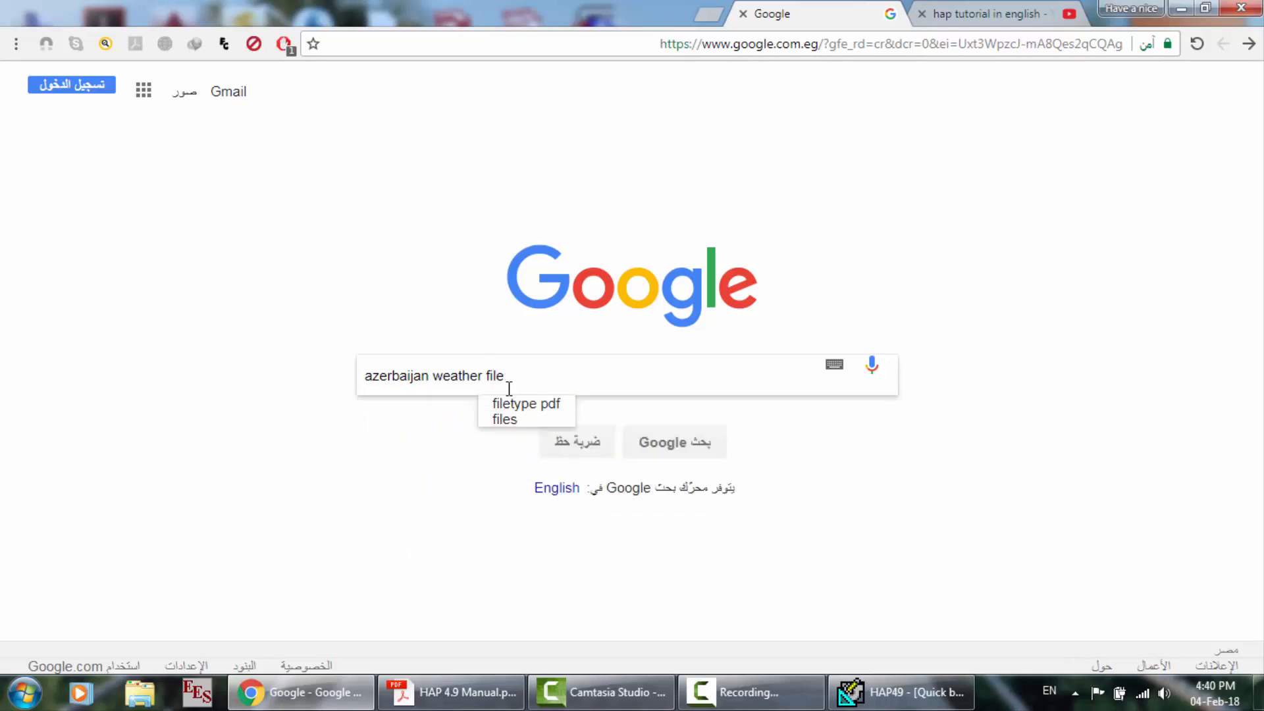
key("Return")
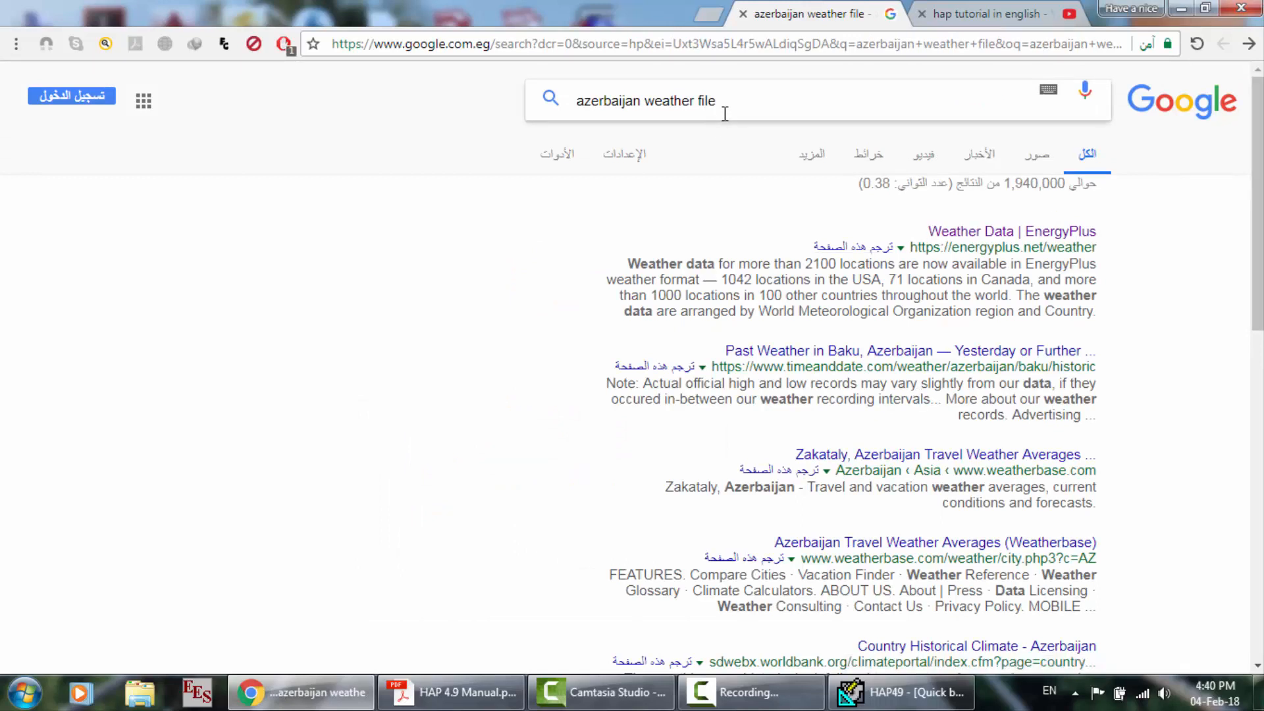
Return to HAP, start importing a weather file and check which file formats the import accepts.
left_click(849, 696)
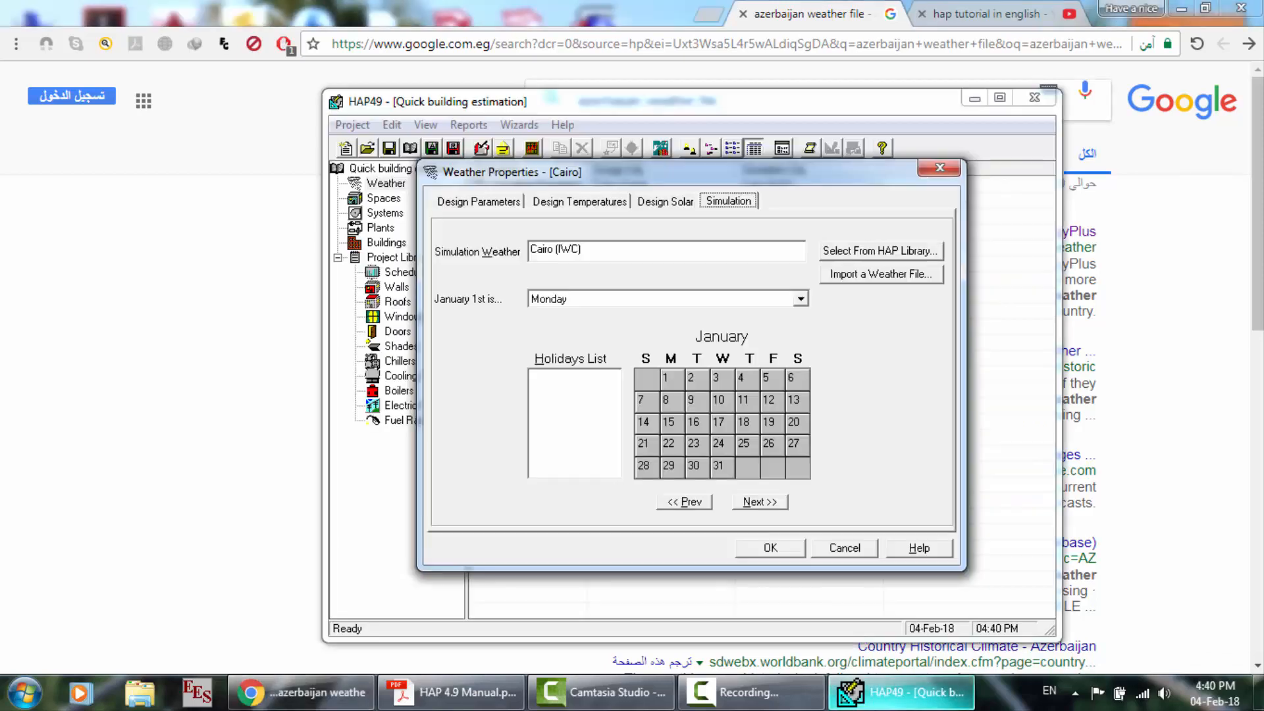
left_click(849, 280)
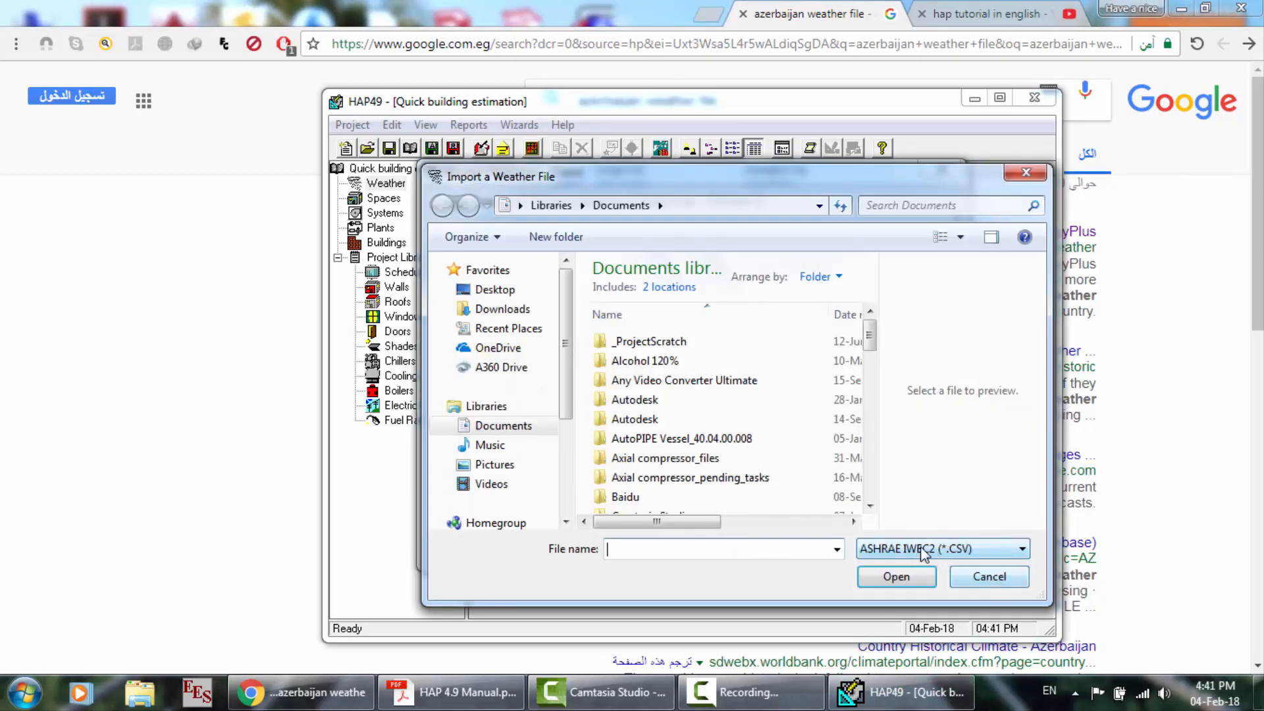
left_click(963, 553)
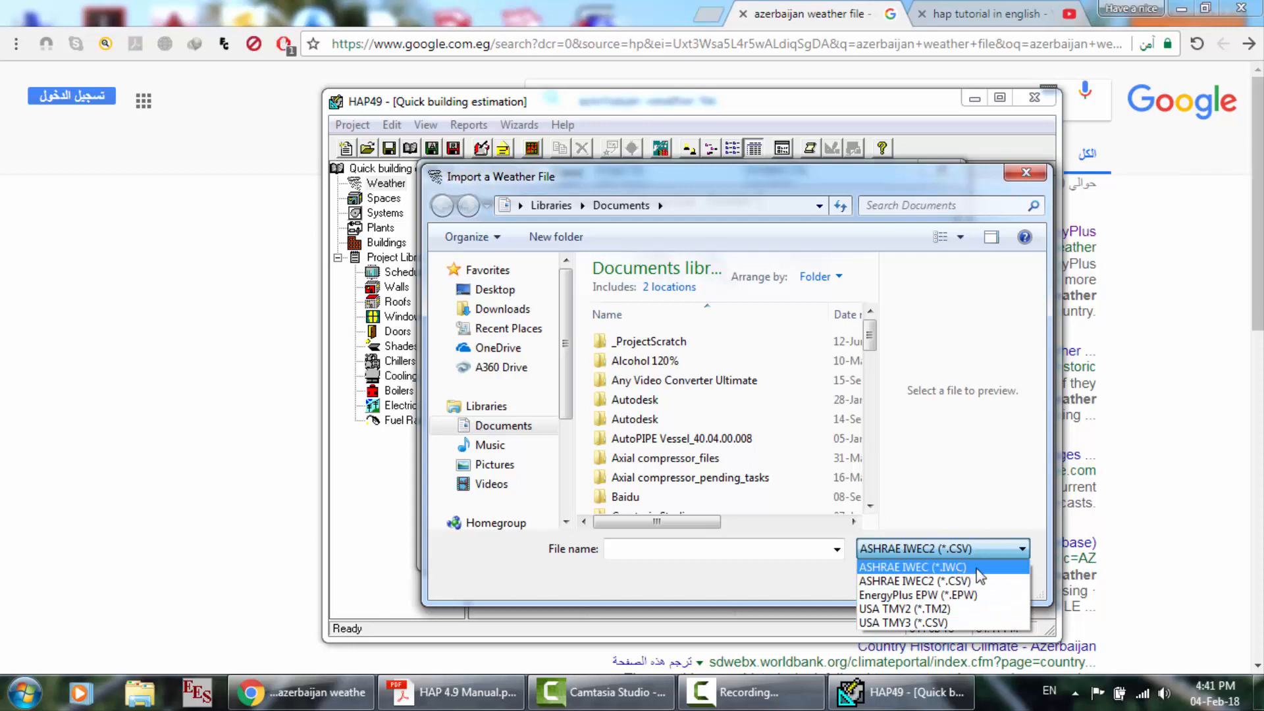
Switch to Chrome and refine the Google search to "azerbaijan weather file iwec".
left_click(169, 394)
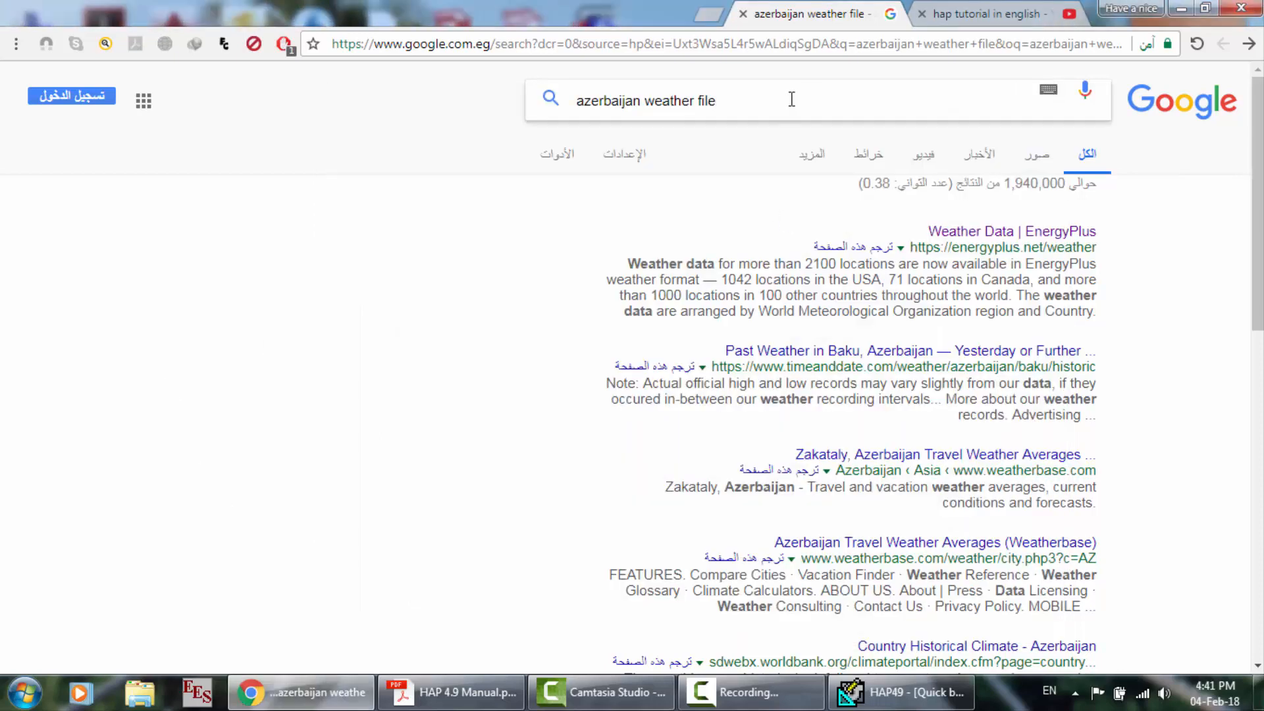
type("iwec")
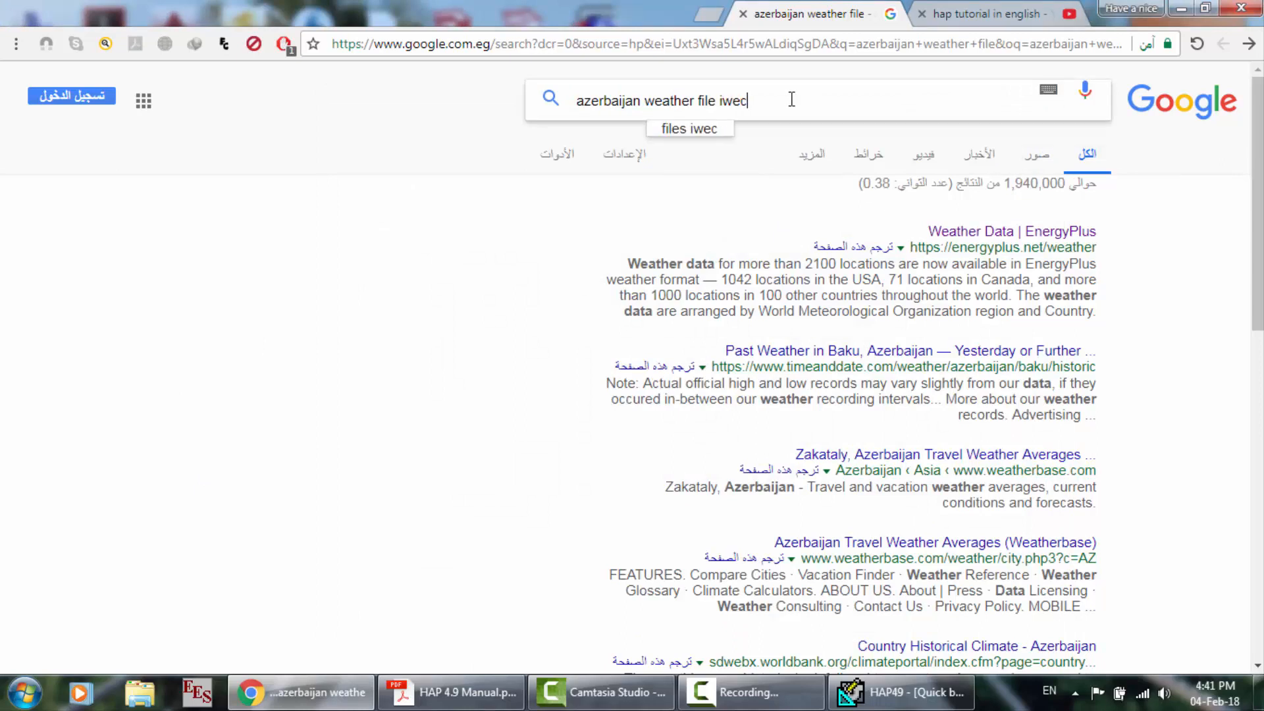
key("Return")
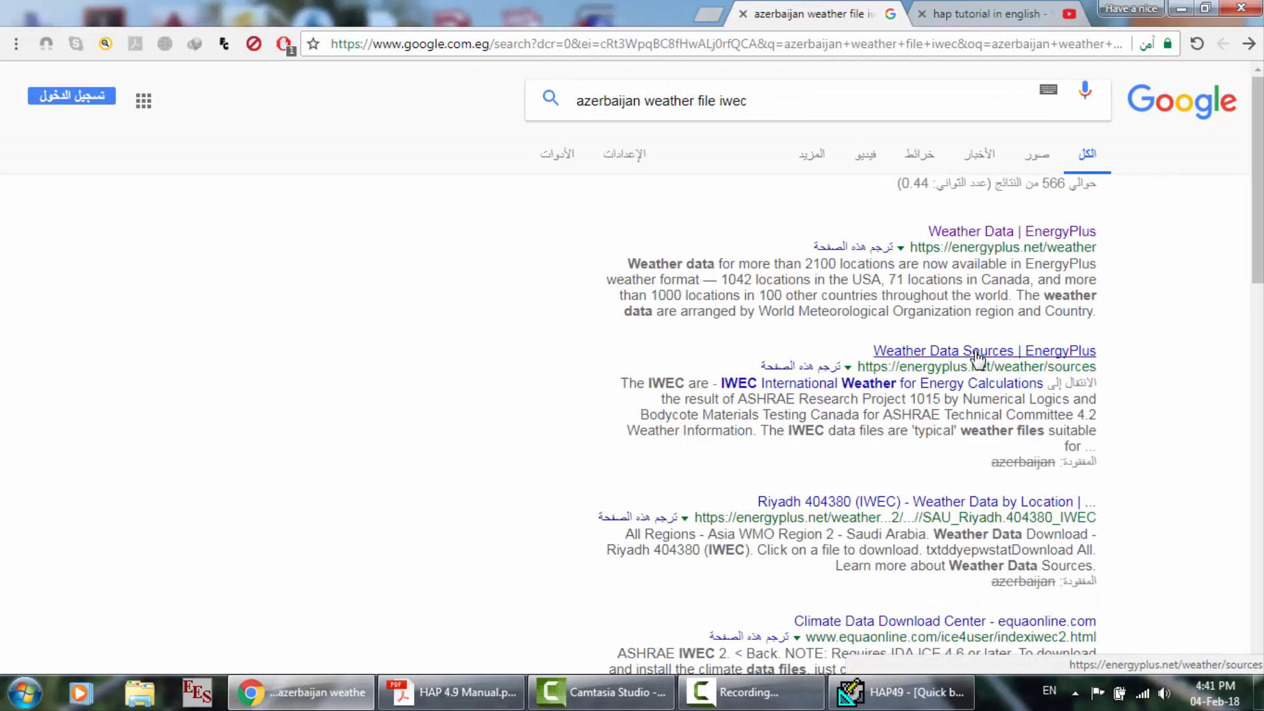
Change the Google search to "azerbaijan ashrae weather".
left_click_drag(759, 102, 648, 91)
type("as")
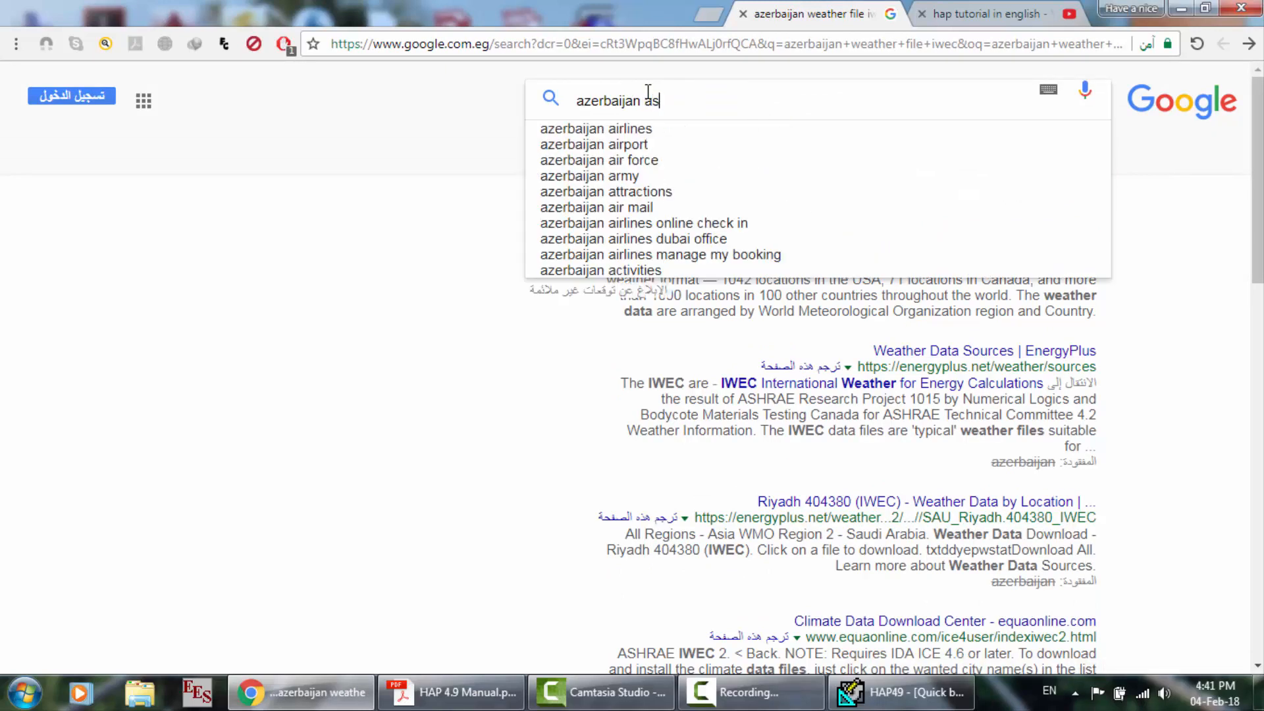
type("hrae weat")
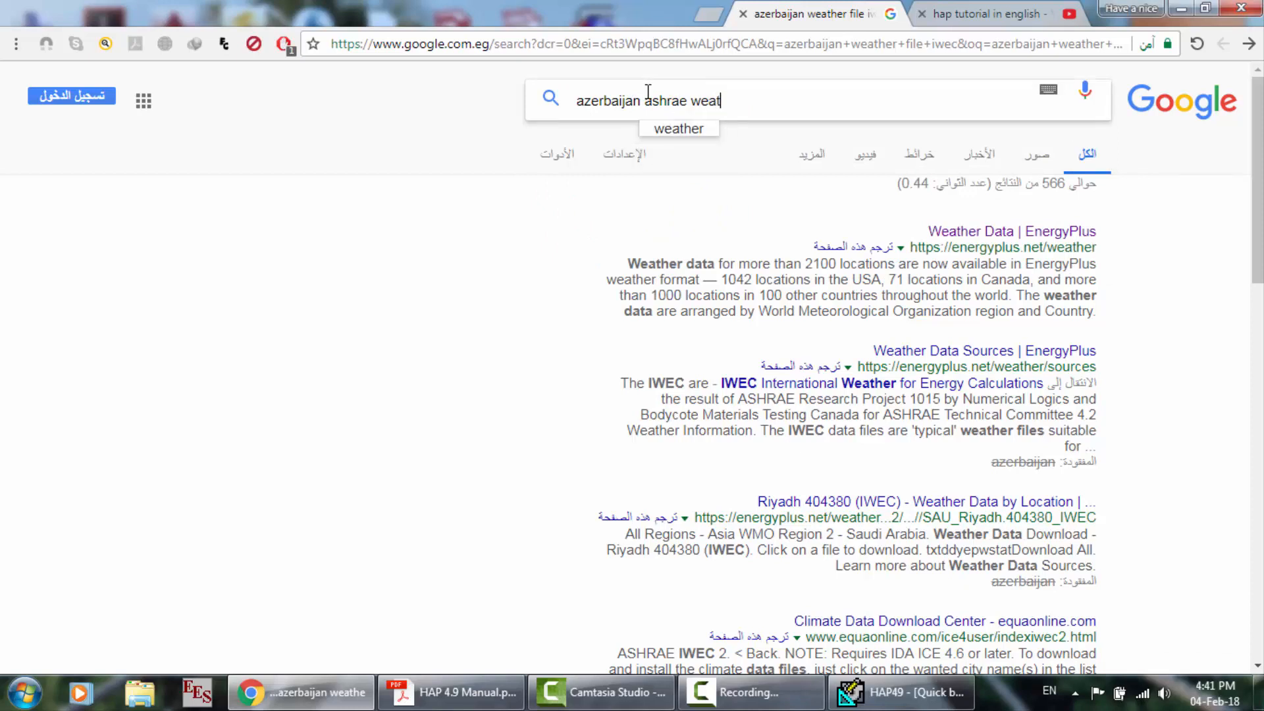
key("Return")
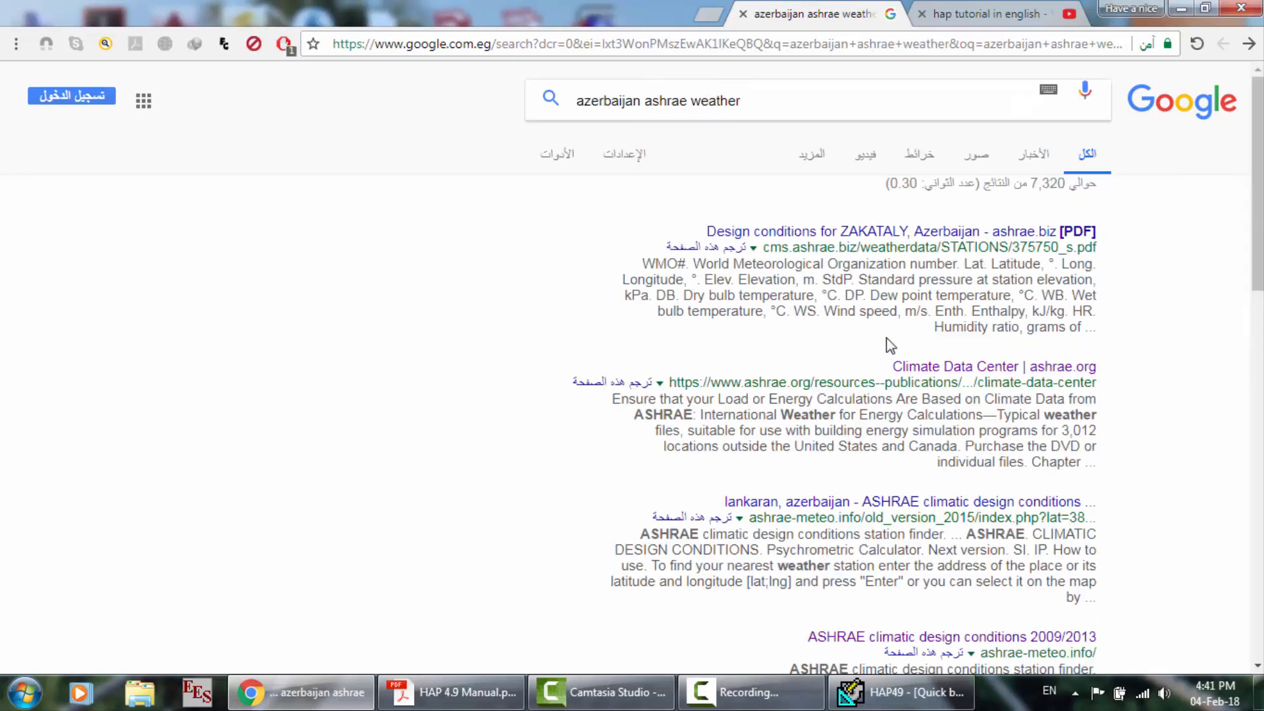
Open the ASHRAE Climate Data Center result and go to its International Weather for Energy Calculations section.
scroll(889, 342, "down", 1)
left_click(907, 305)
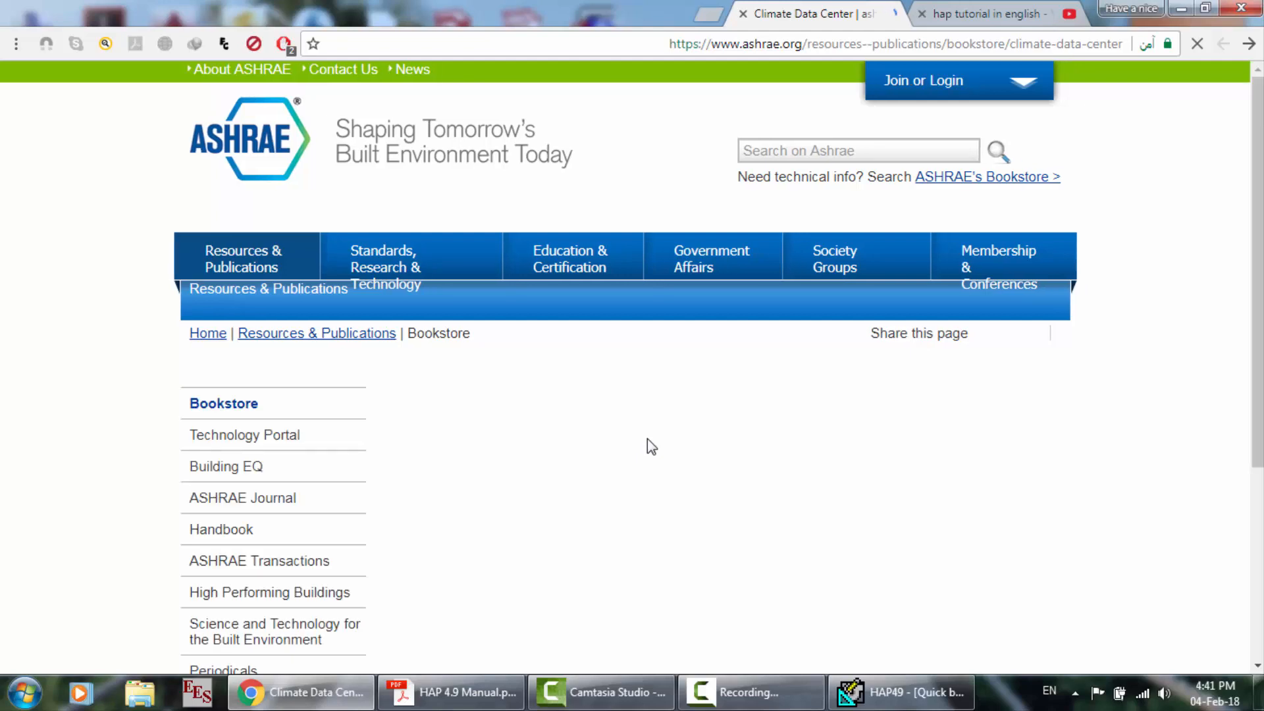
scroll(647, 438, "down", 2)
scroll(647, 440, "down", 3)
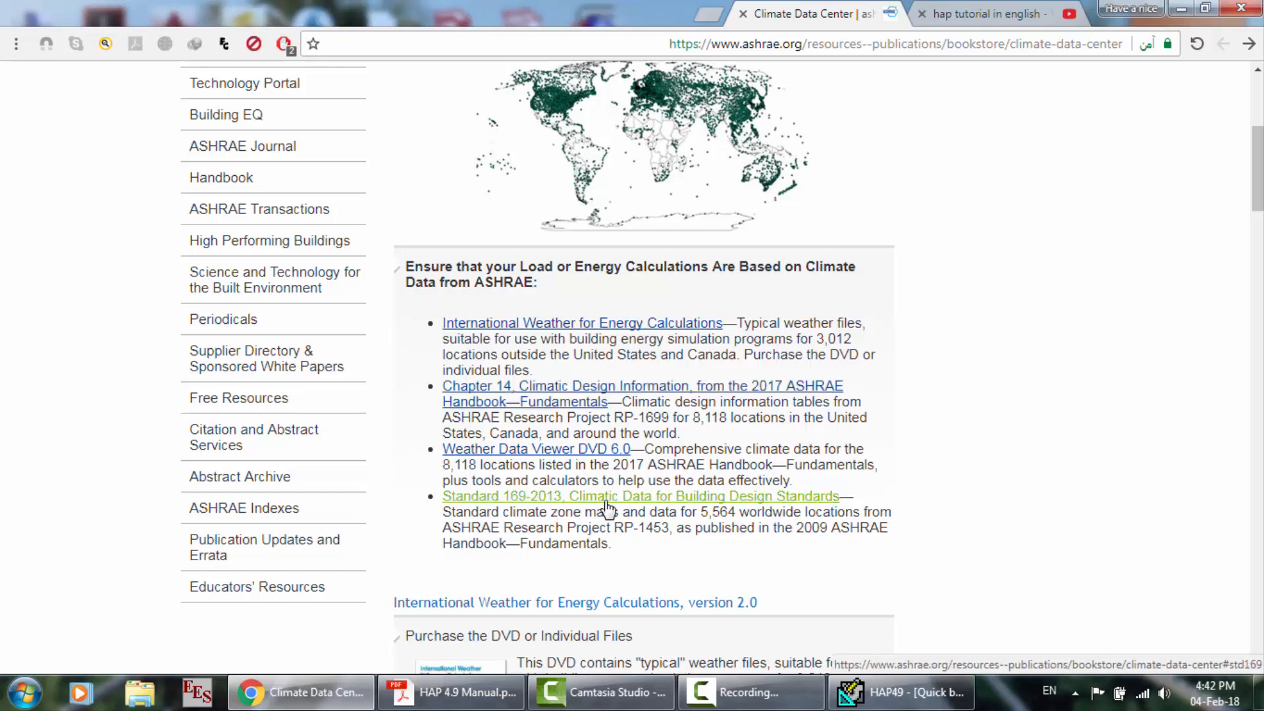
scroll(605, 508, "down", 2)
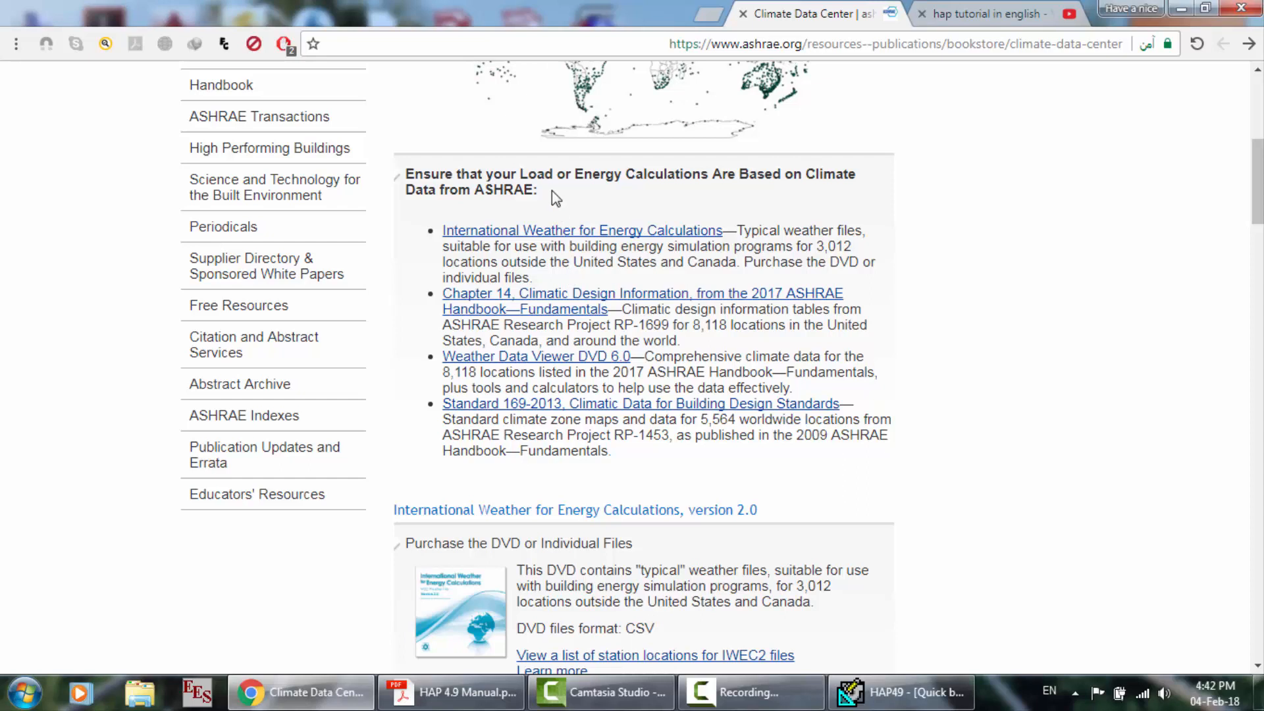
left_click(557, 231)
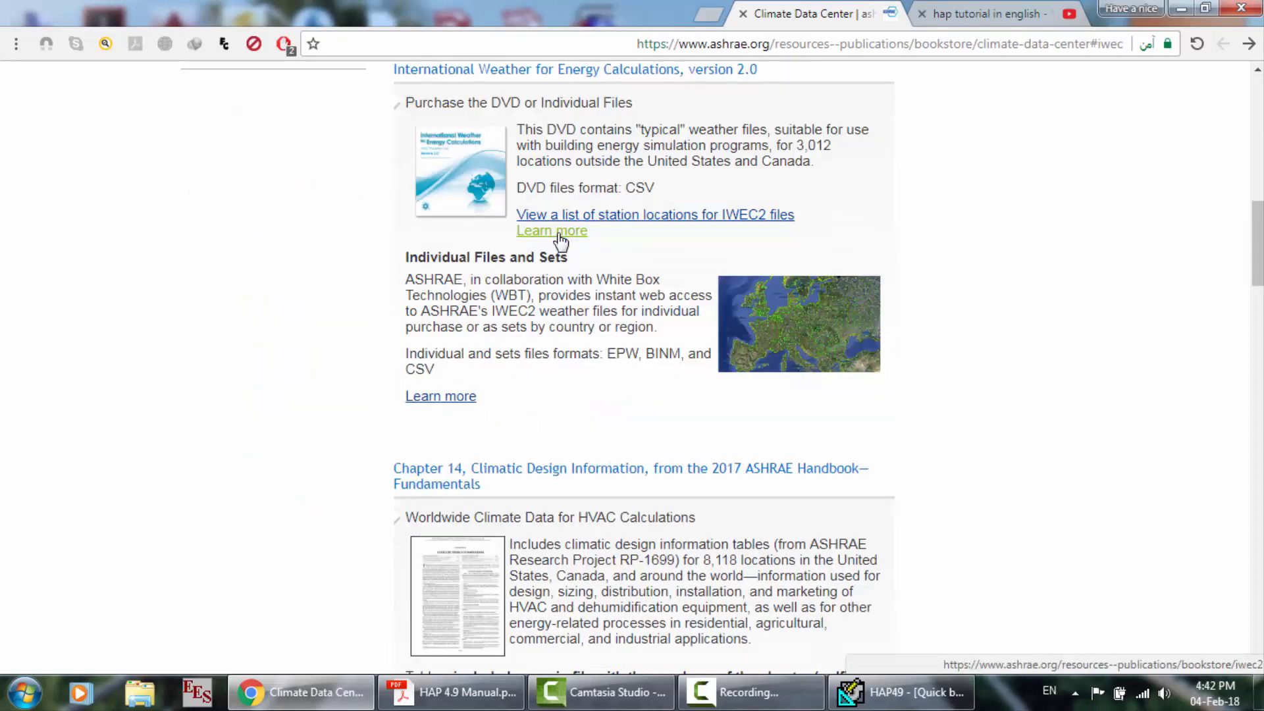
Examine the weather data products offered on the Climate Data Center page, including their file formats and purchase options.
scroll(575, 231, "up", 3)
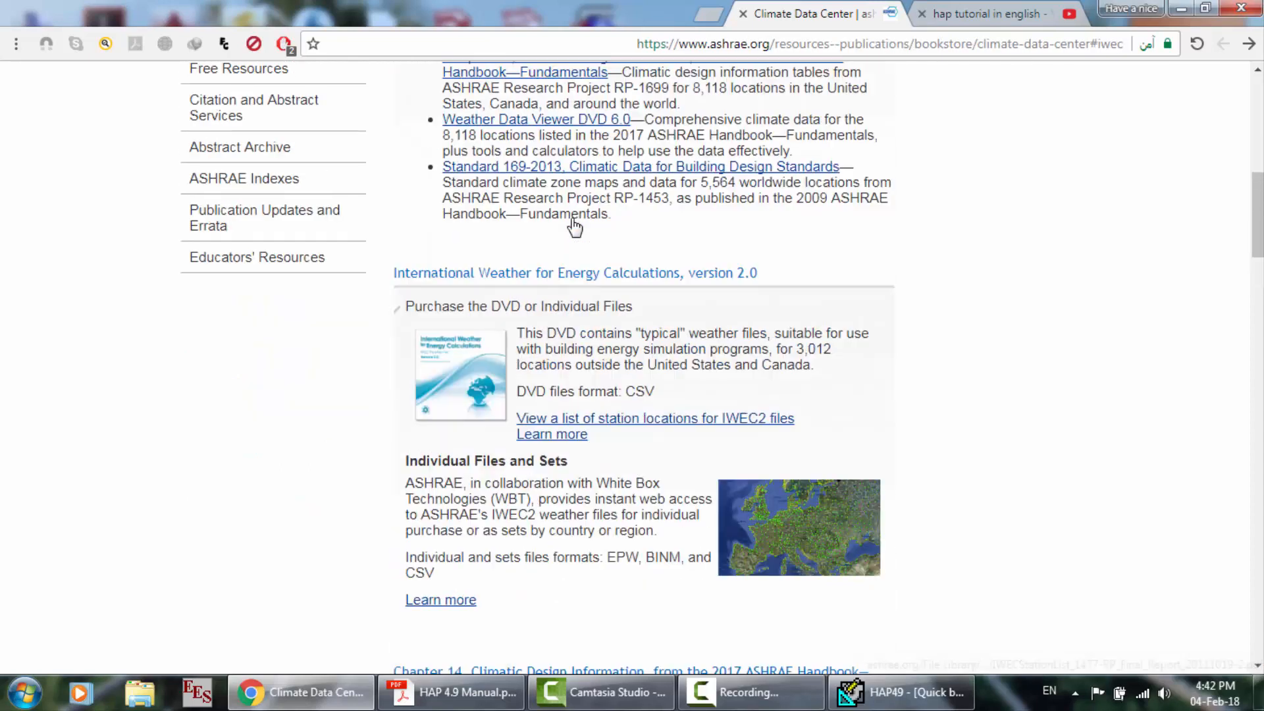
scroll(573, 226, "up", 2)
scroll(599, 276, "down", 4)
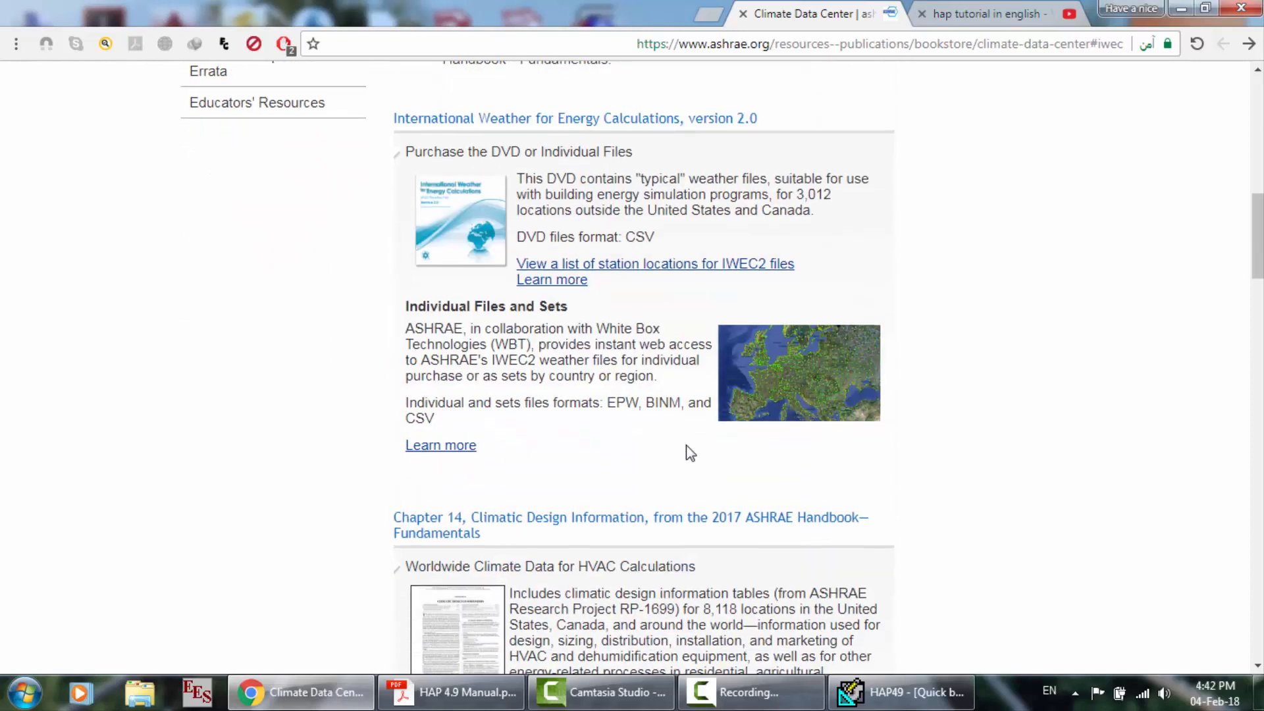
scroll(686, 445, "down", 2)
scroll(650, 293, "down", 2)
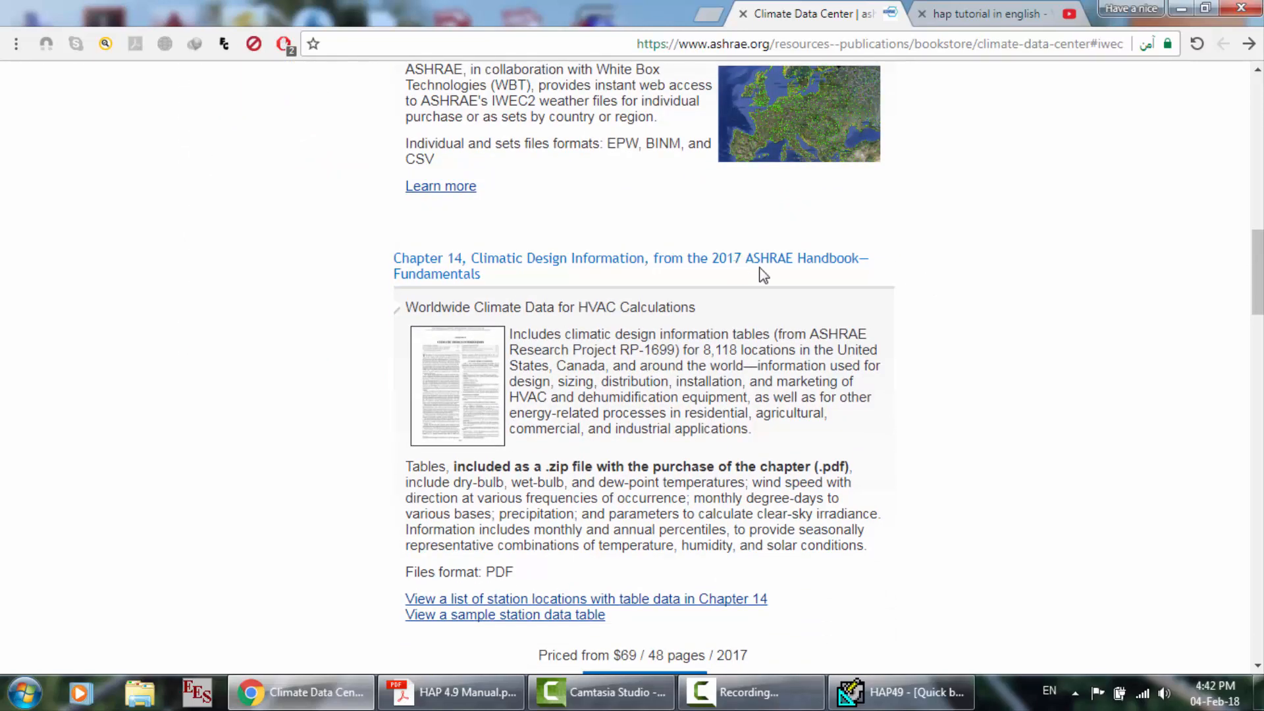
scroll(657, 279, "down", 3)
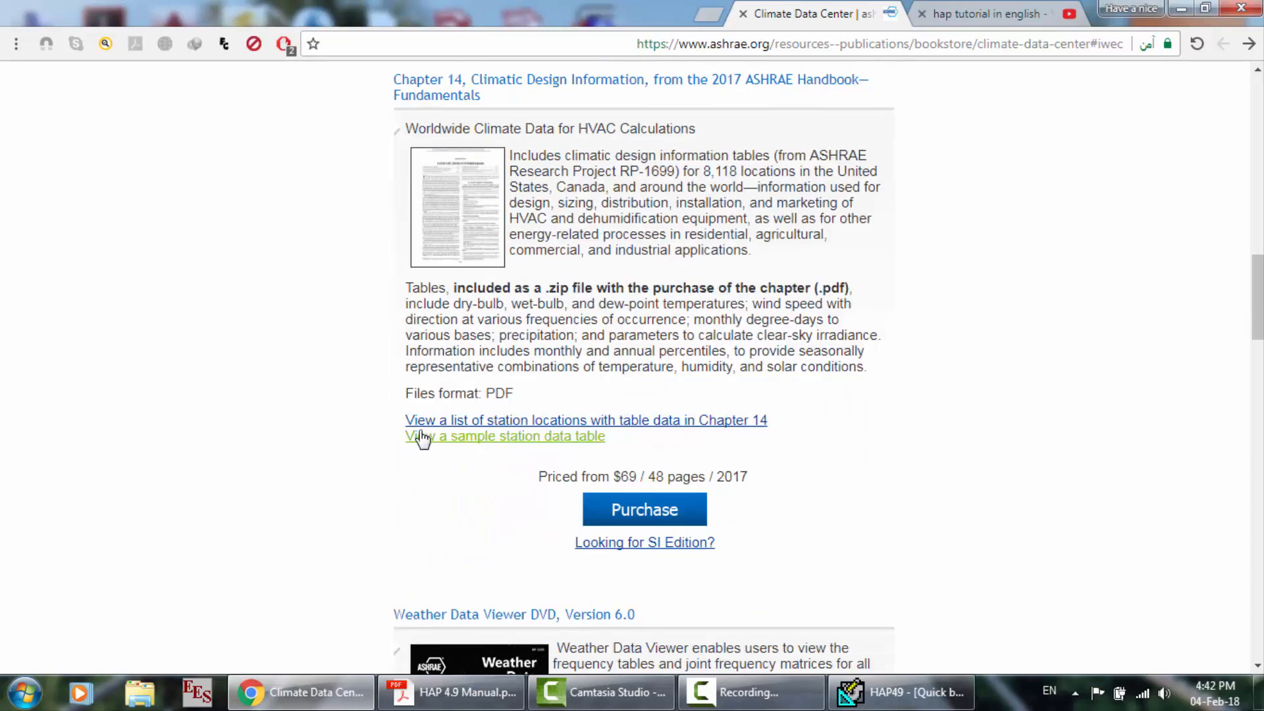
scroll(553, 395, "down", 8)
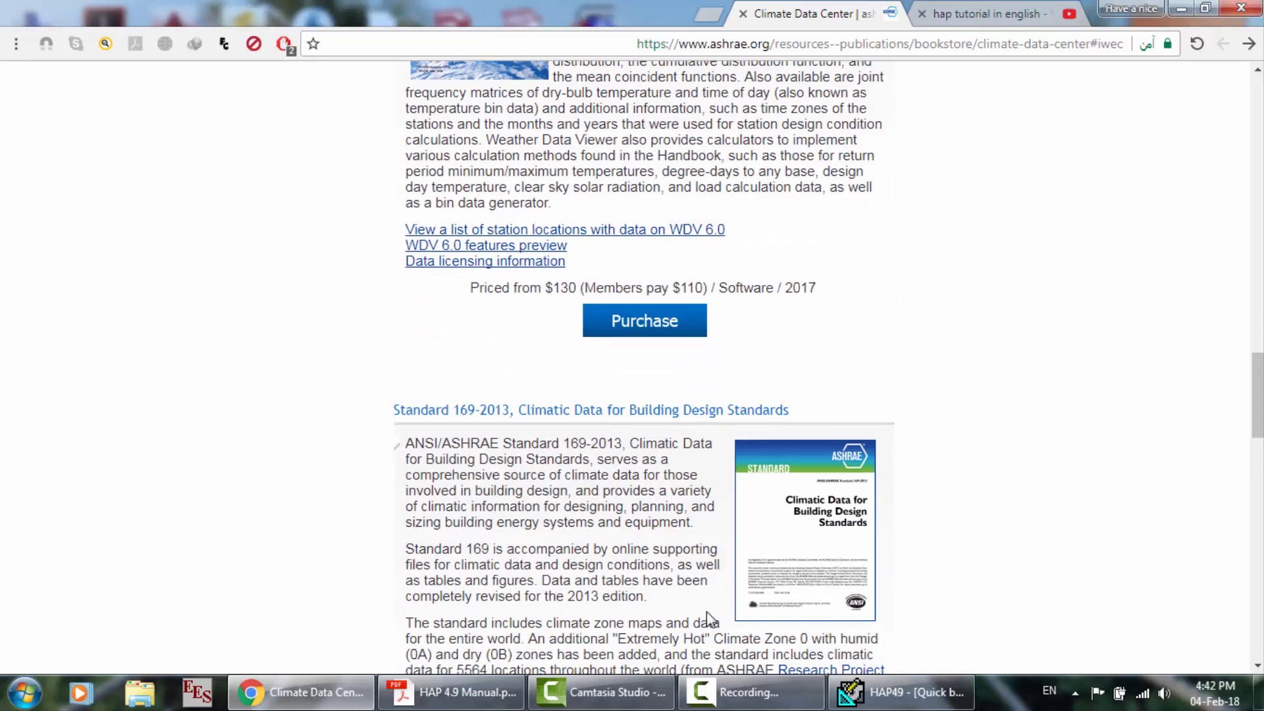
left_click(757, 693)
left_click(1169, 622)
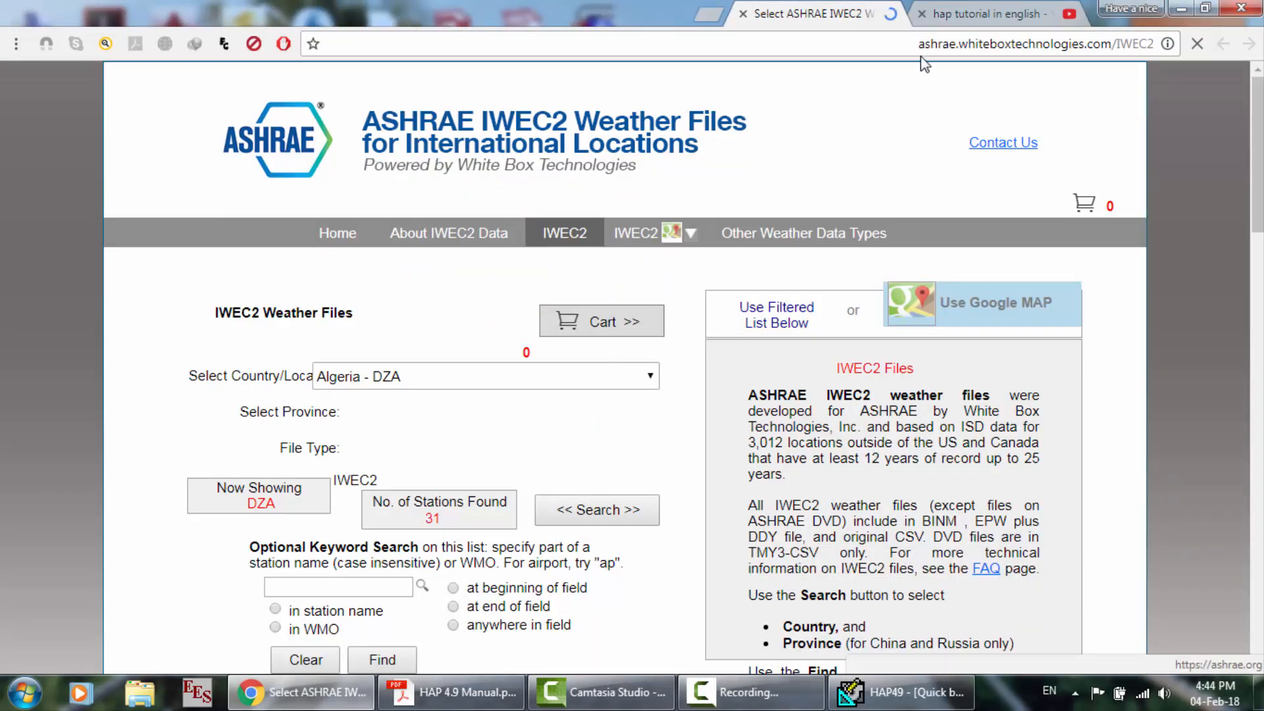
left_click(887, 44)
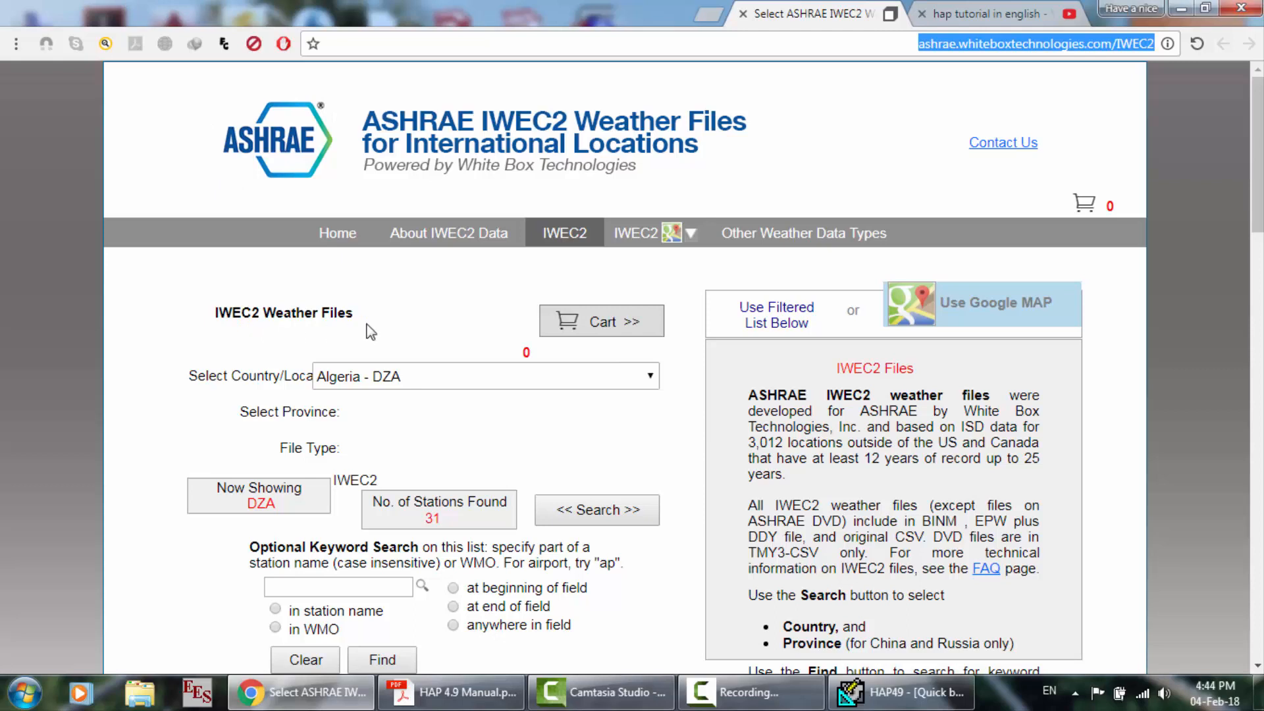
On the ASHRAE IWEC2 weather files page, choose Azerbaijan - AZE as the country and list its available stations.
scroll(388, 331, "down", 1)
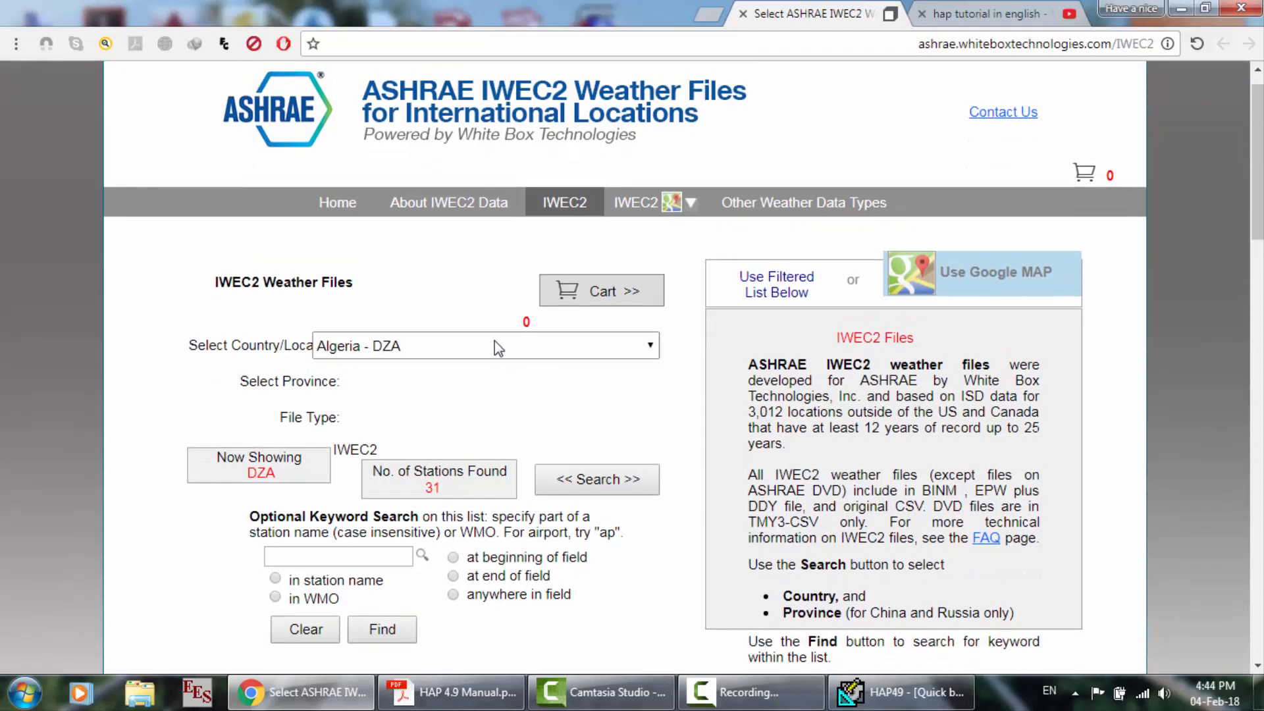
left_click(495, 342)
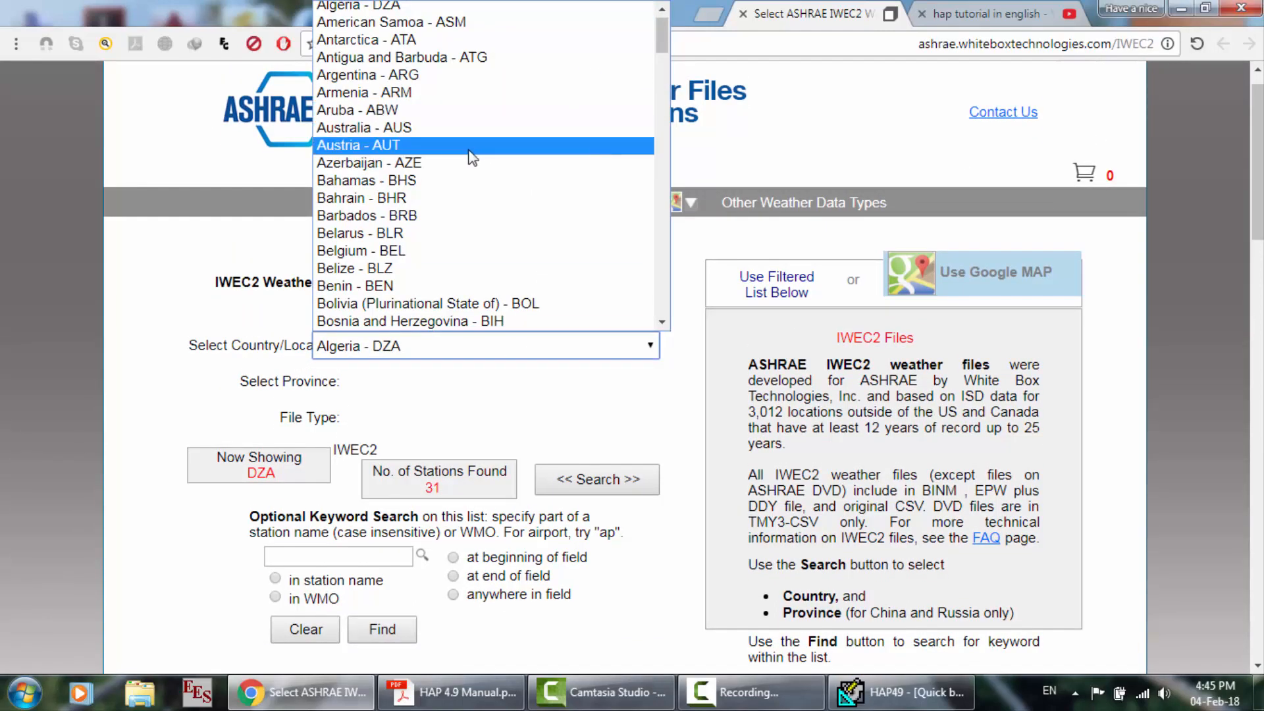
left_click(445, 164)
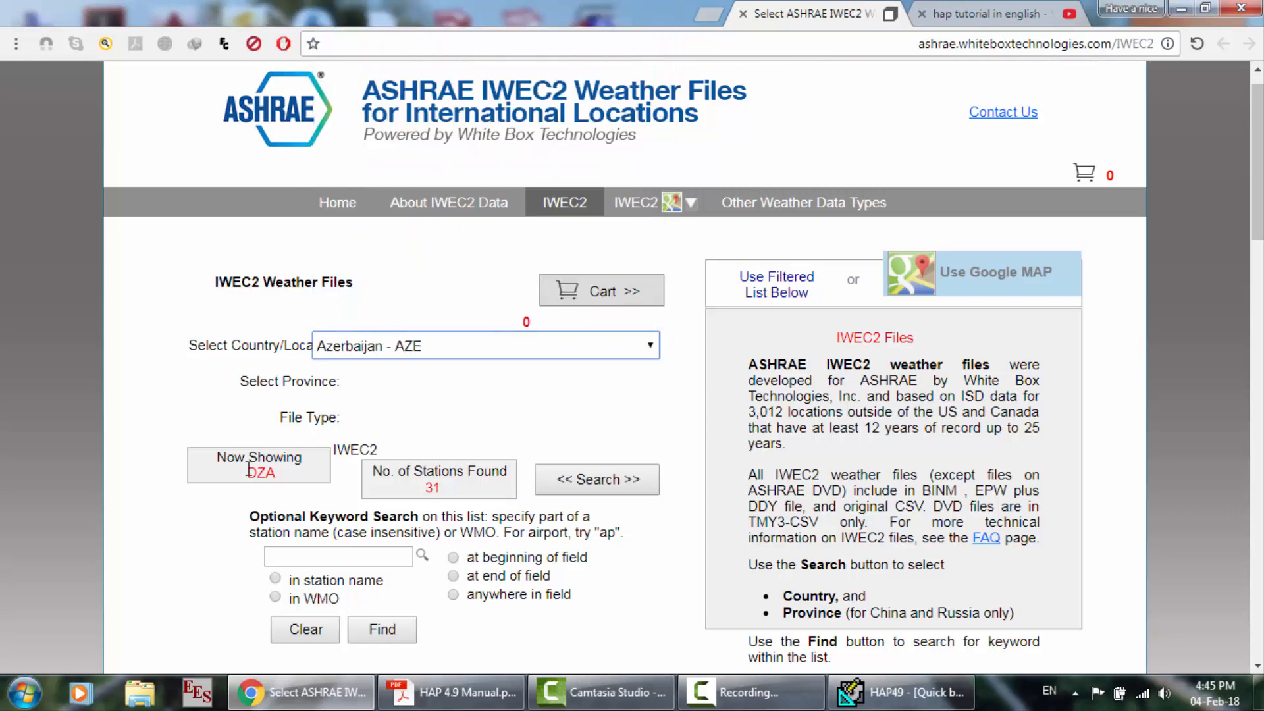
scroll(320, 416, "down", 1)
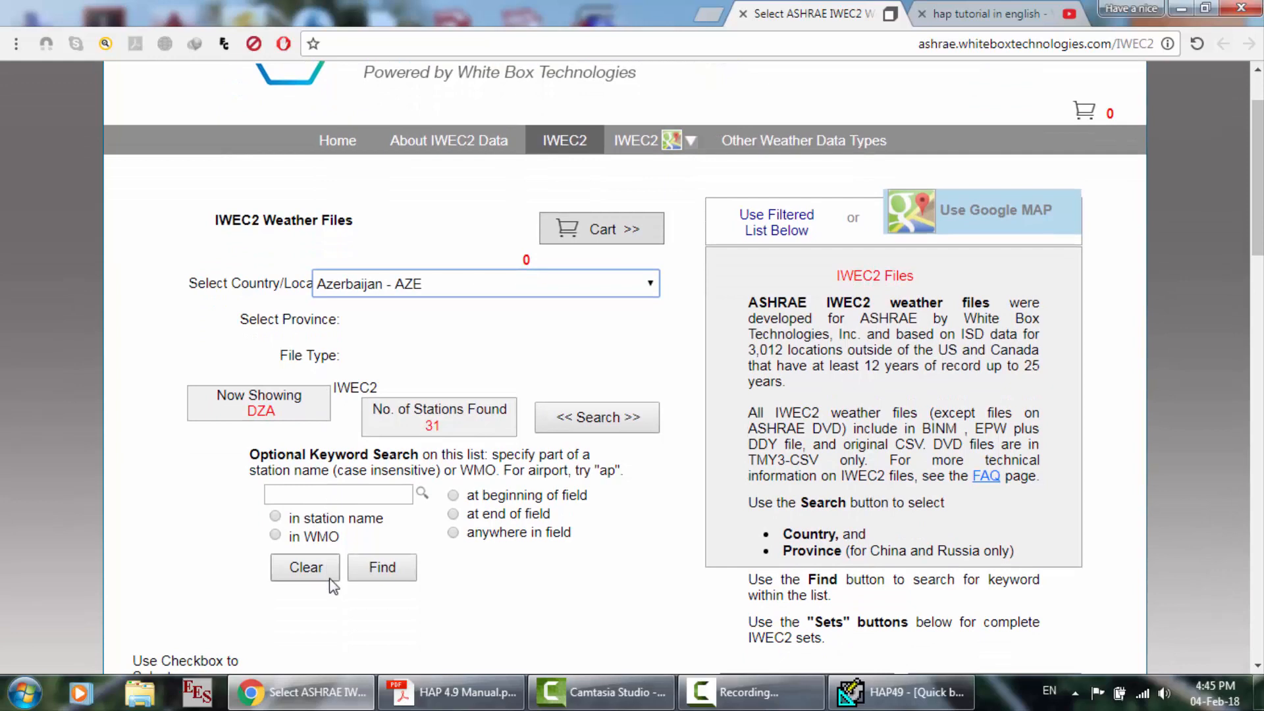
left_click(380, 569)
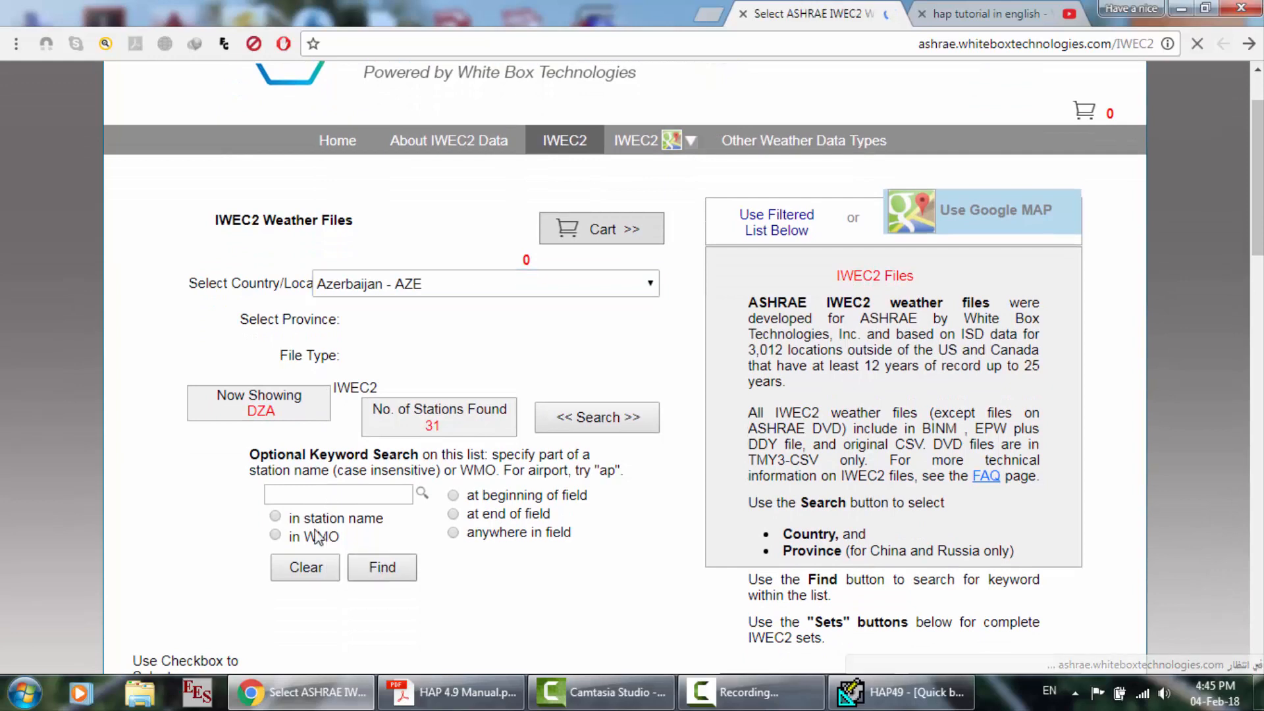
scroll(290, 516, "down", 3)
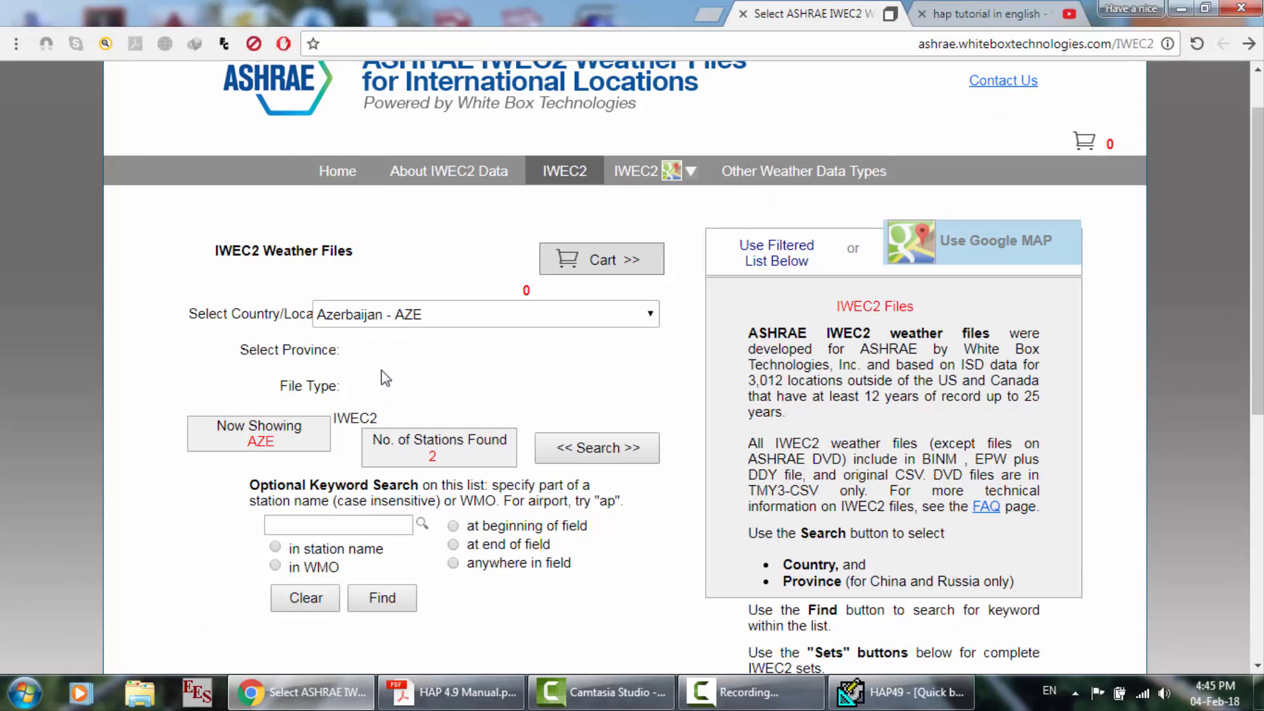
scroll(382, 370, "down", 2)
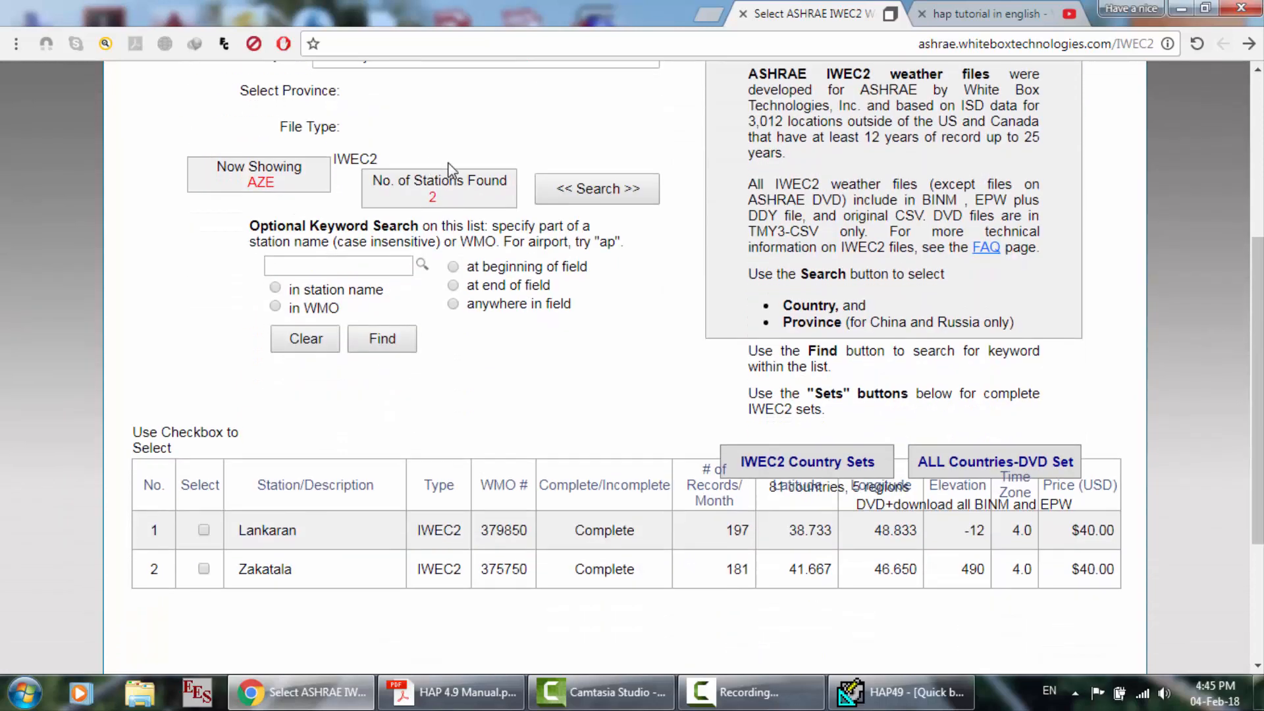
scroll(245, 496, "down", 1)
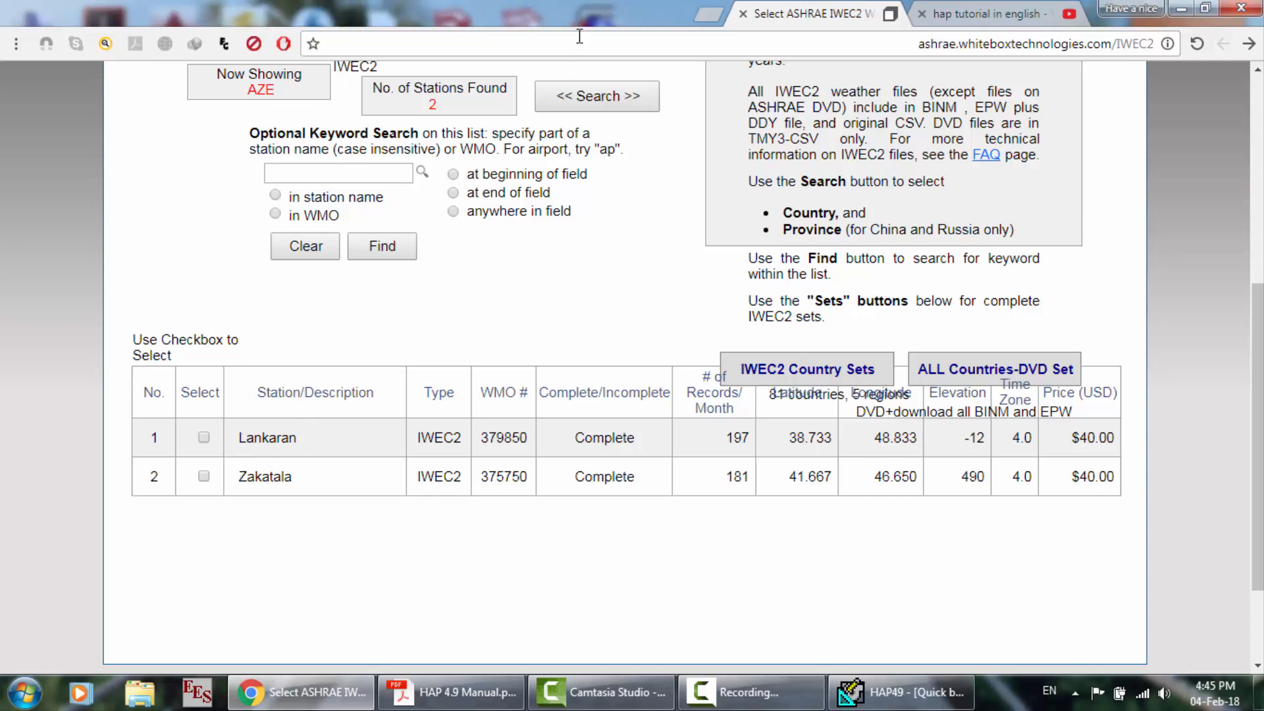
Search Google in a new tab for "lankaran azerbaijan" and check the city's location and details.
left_click(706, 19)
type("g")
key("Return")
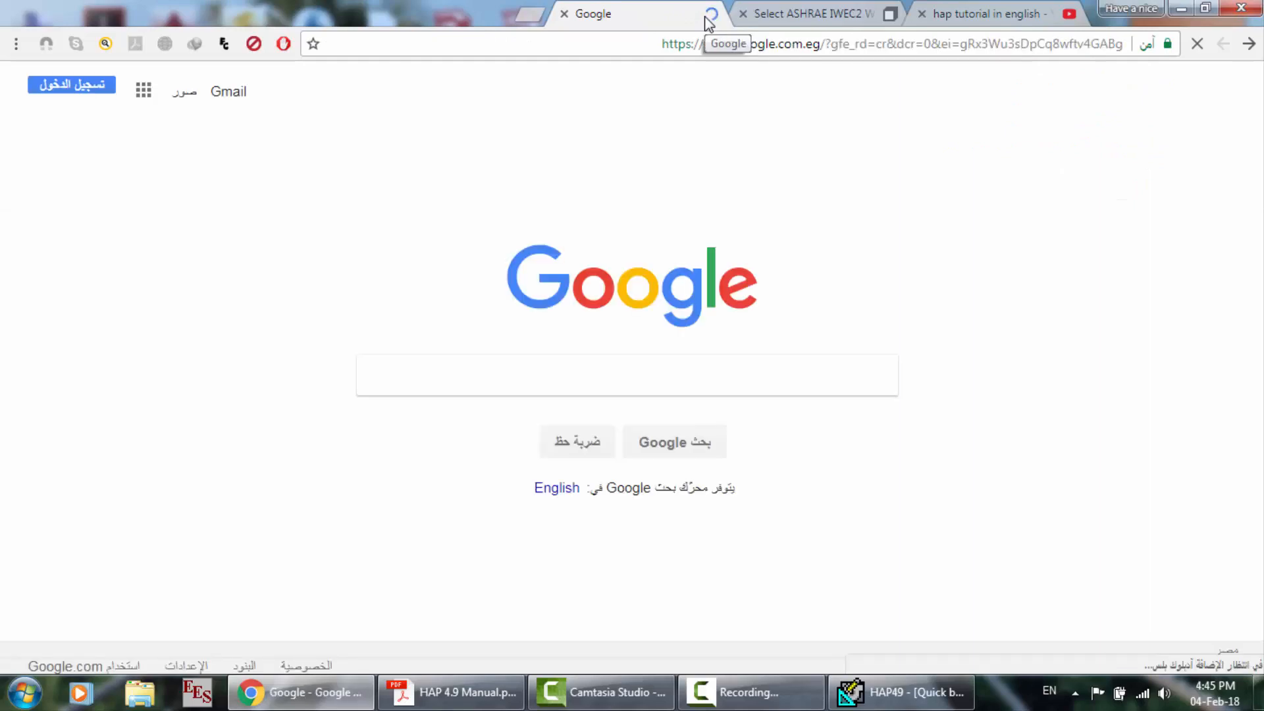
type("lankaran")
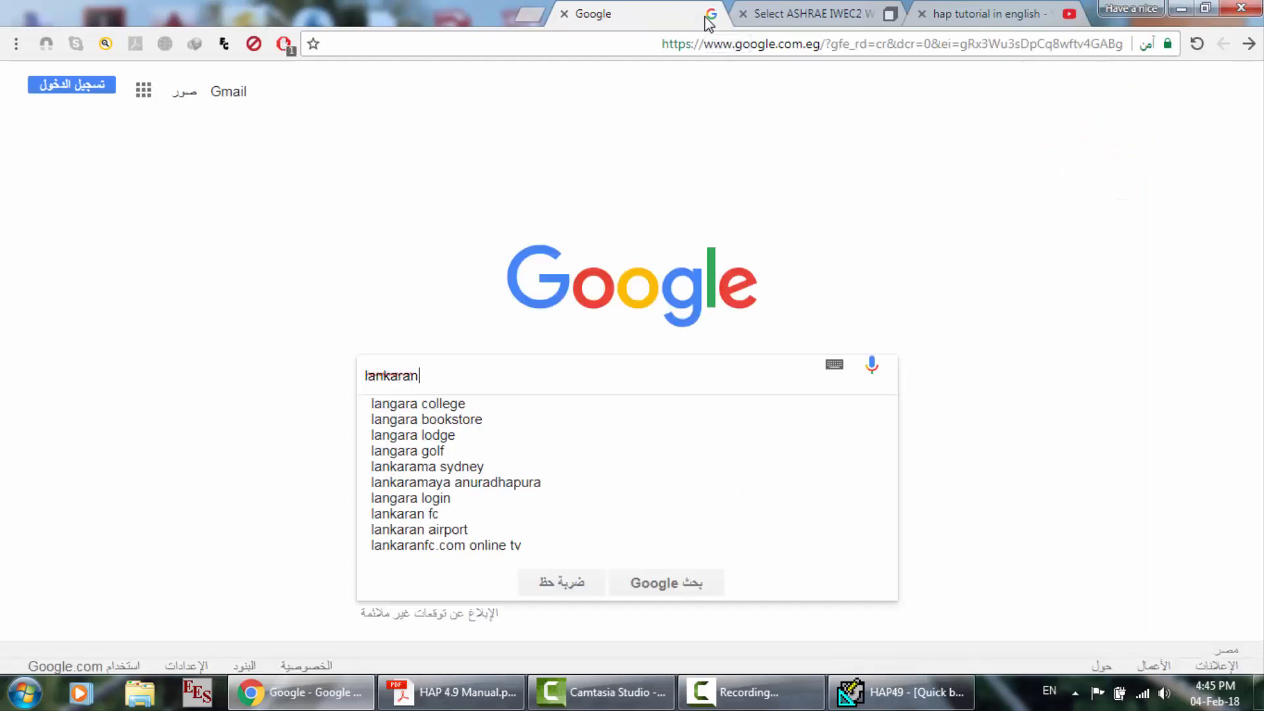
key("Down")
key("Return")
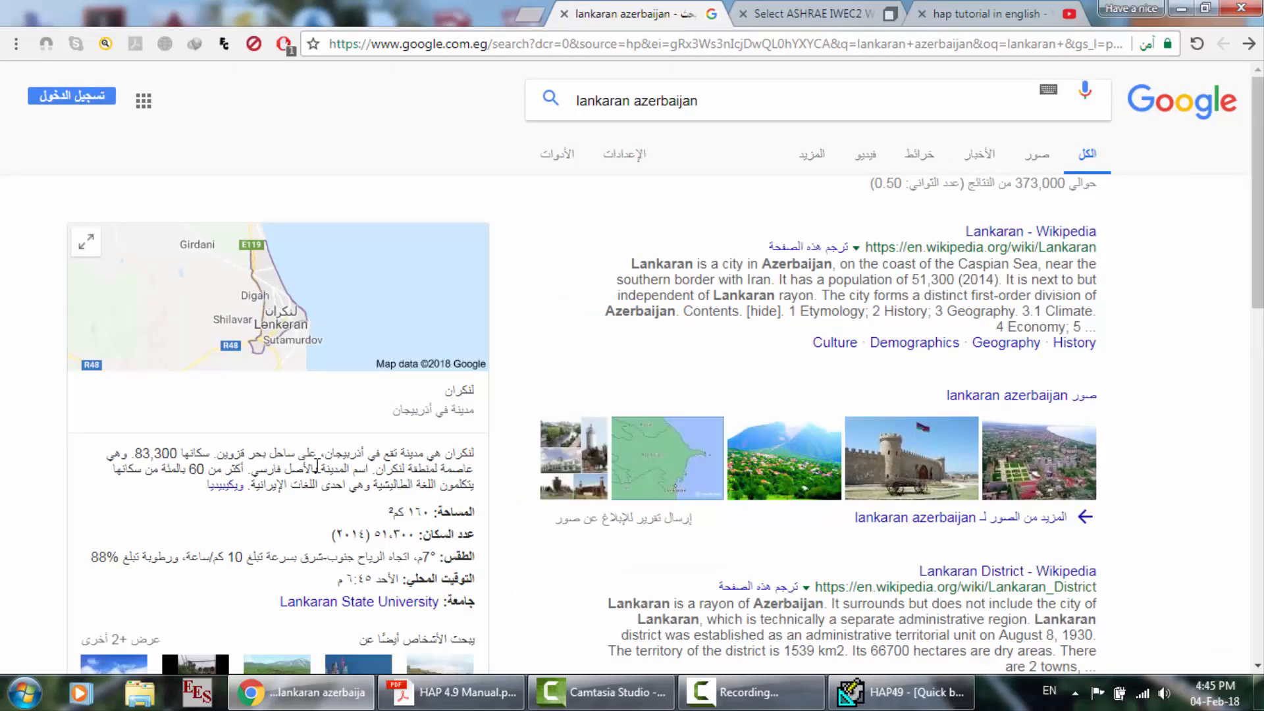
scroll(317, 465, "down", 2)
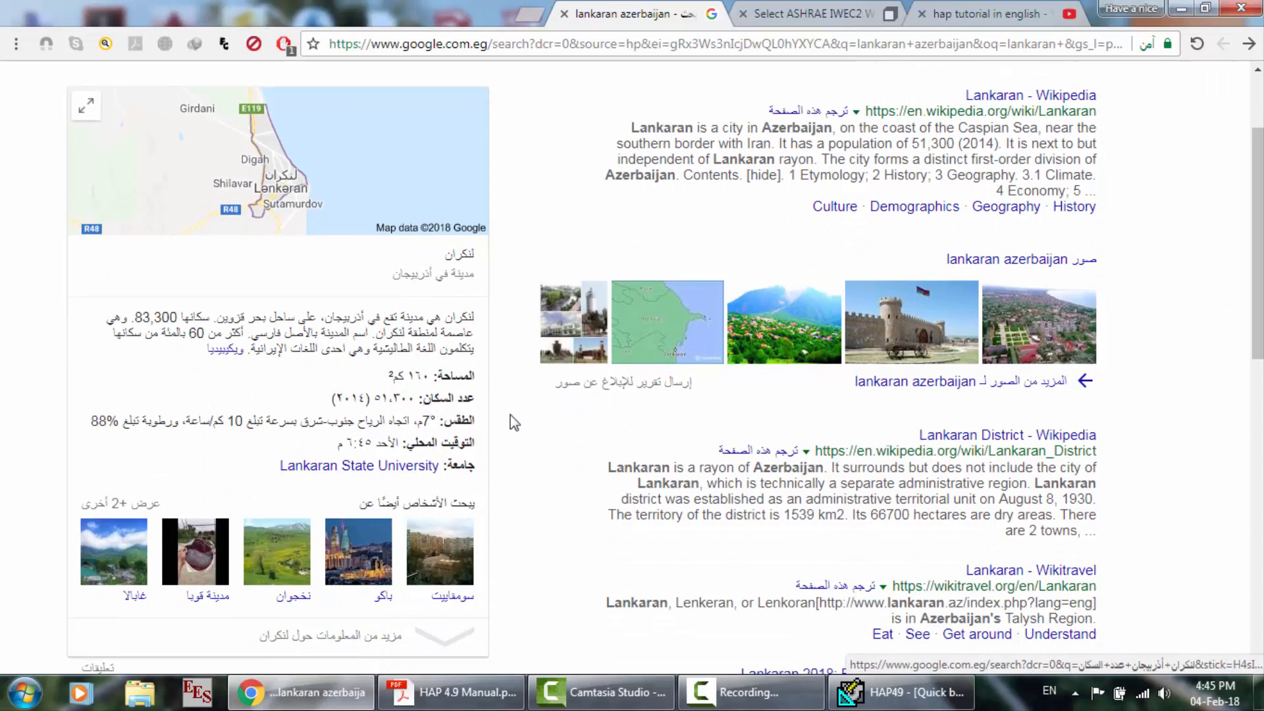
scroll(952, 349, "up", 2)
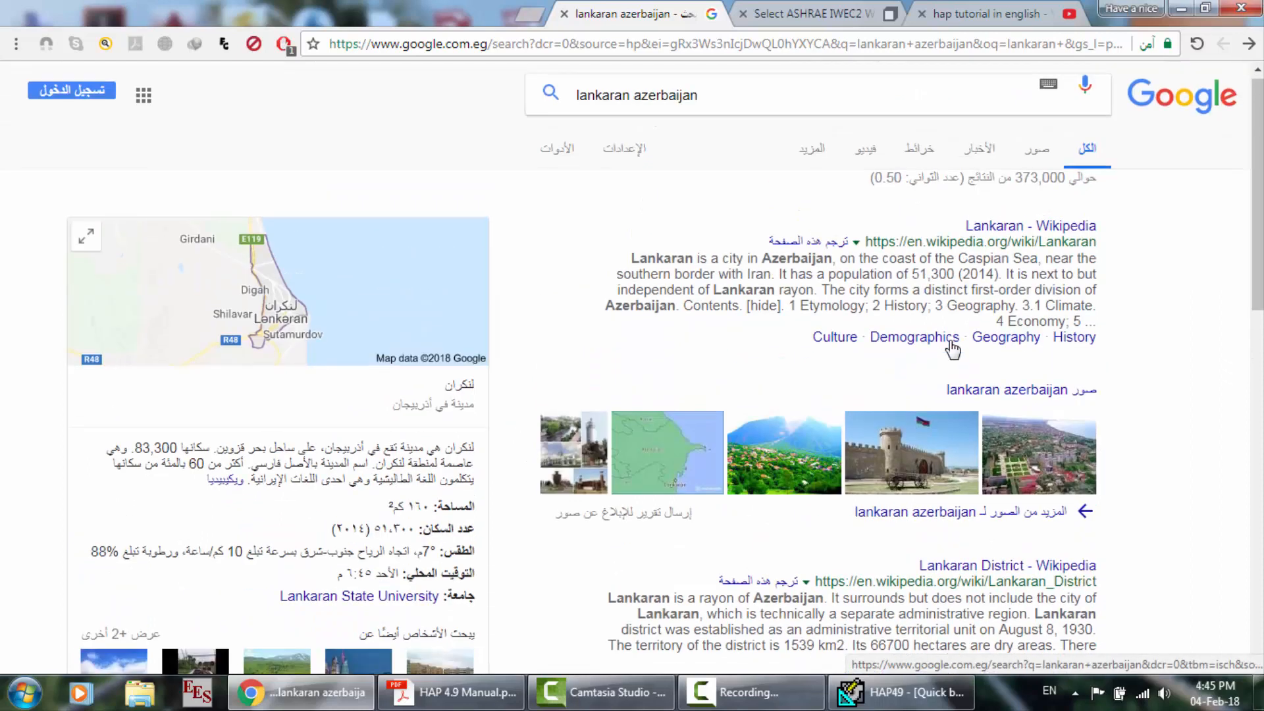
scroll(1060, 199, "down", 3)
scroll(1064, 202, "up", 3)
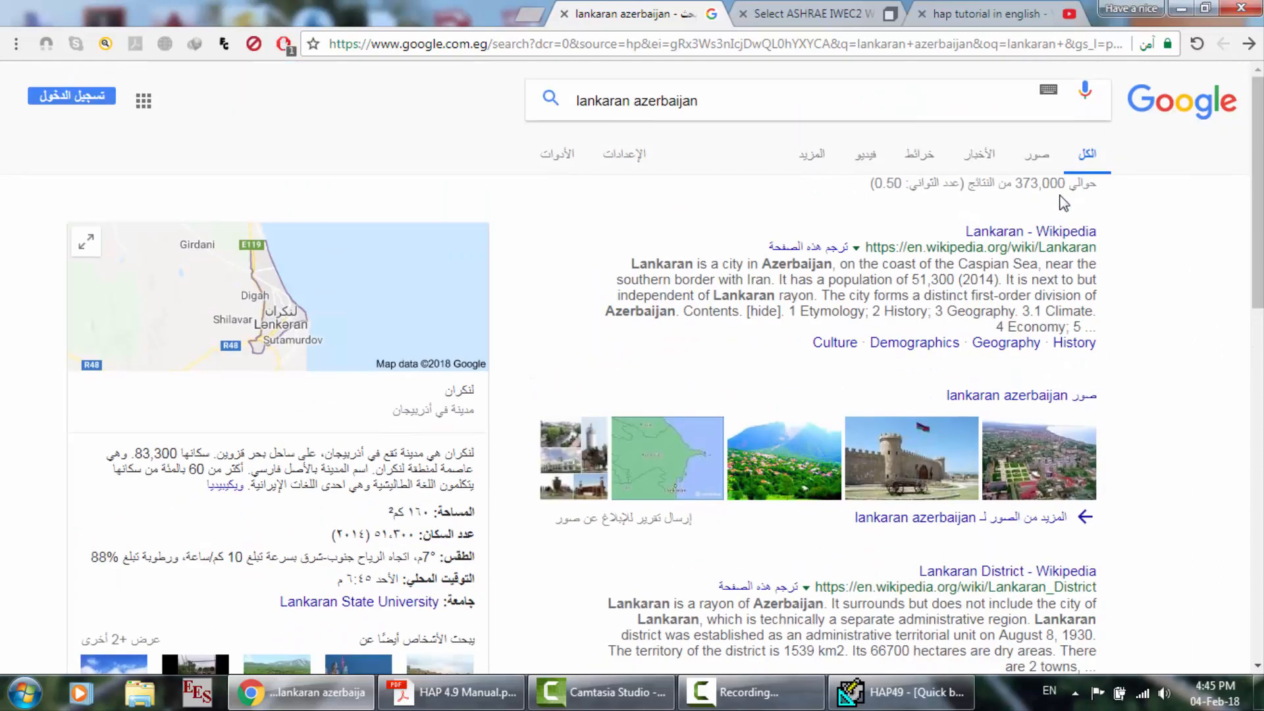
Return to the IWEC2 weather files page and add the Lankaran station's weather file to the cart.
left_click(830, 8)
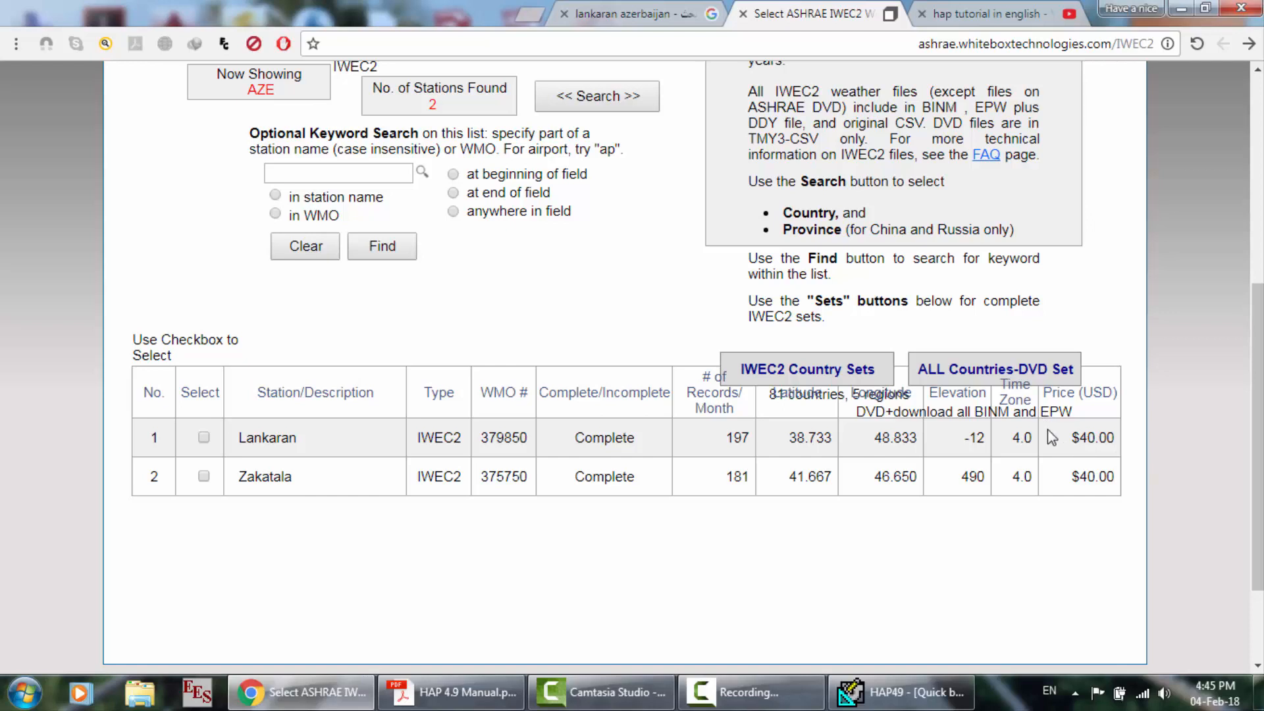
left_click(203, 438)
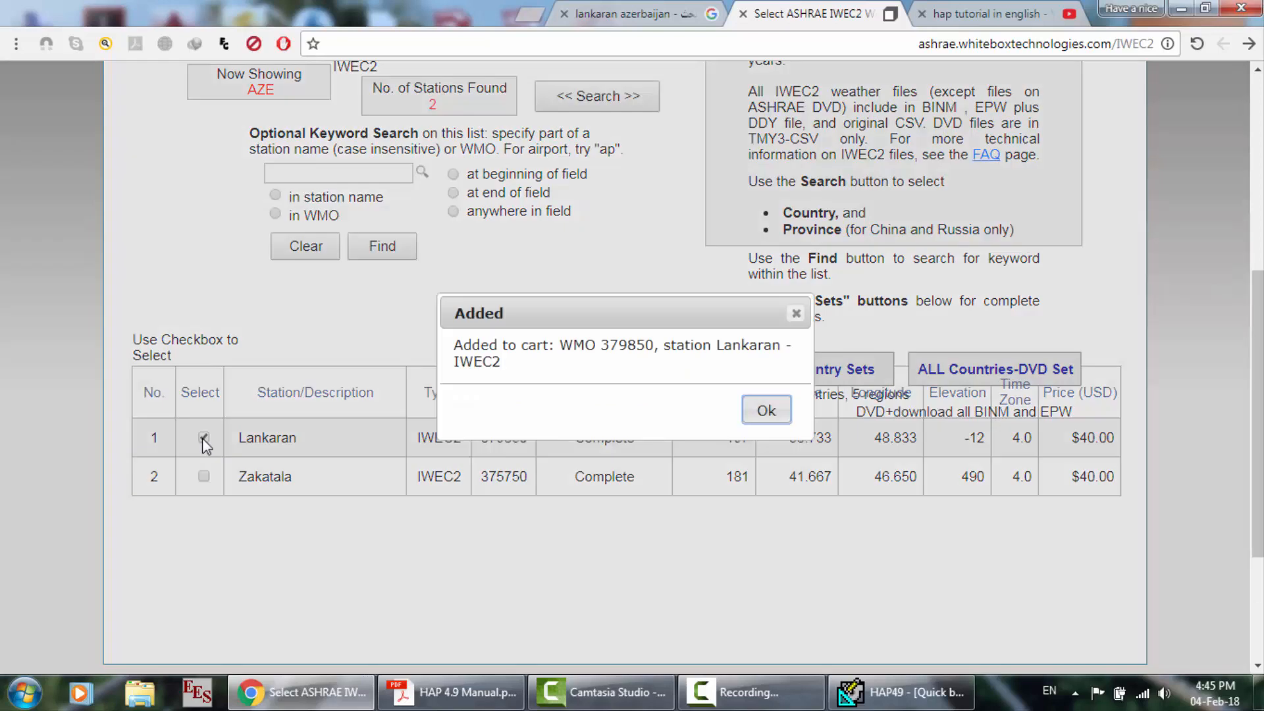
left_click(766, 411)
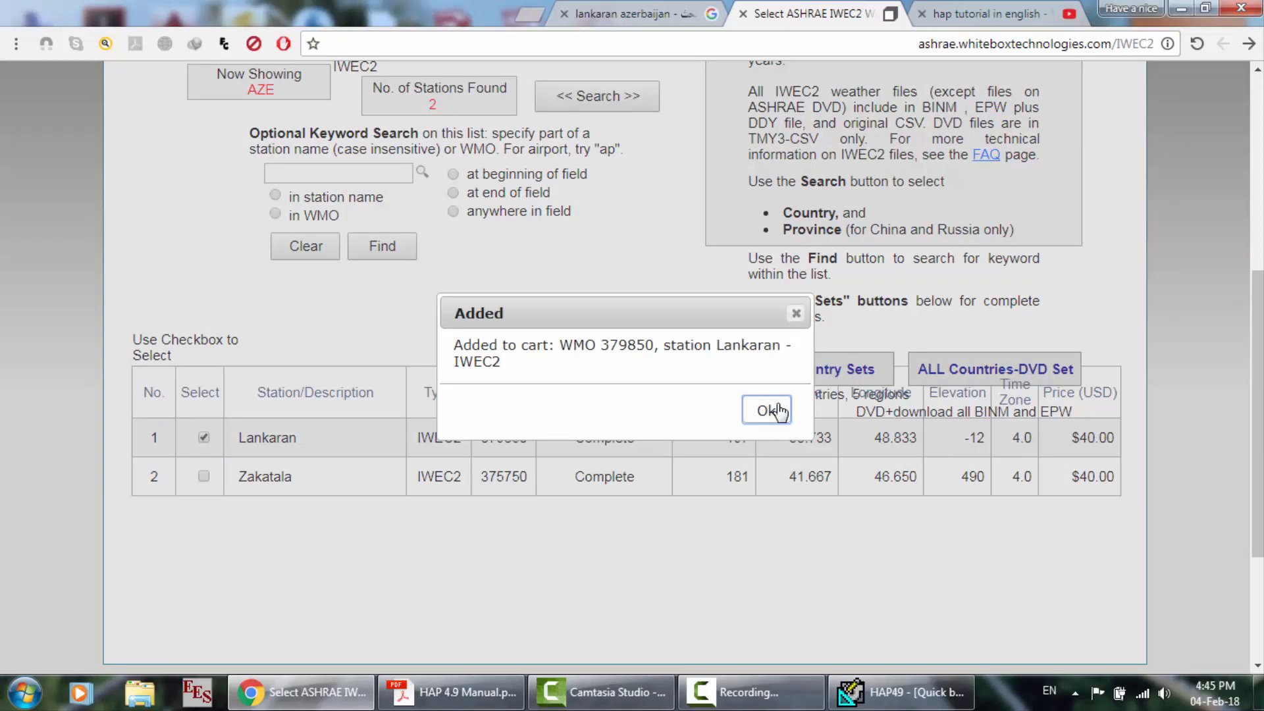
scroll(556, 248, "up", 1)
scroll(556, 252, "up", 6)
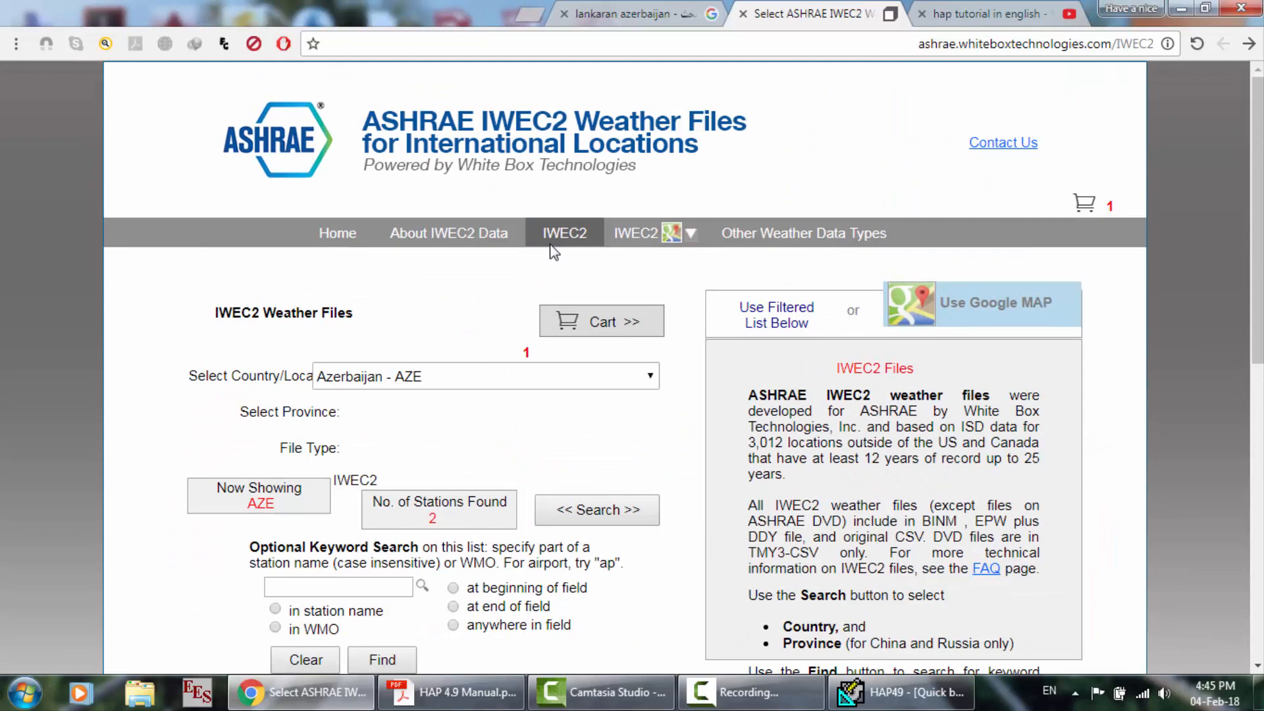
scroll(666, 303, "down", 4)
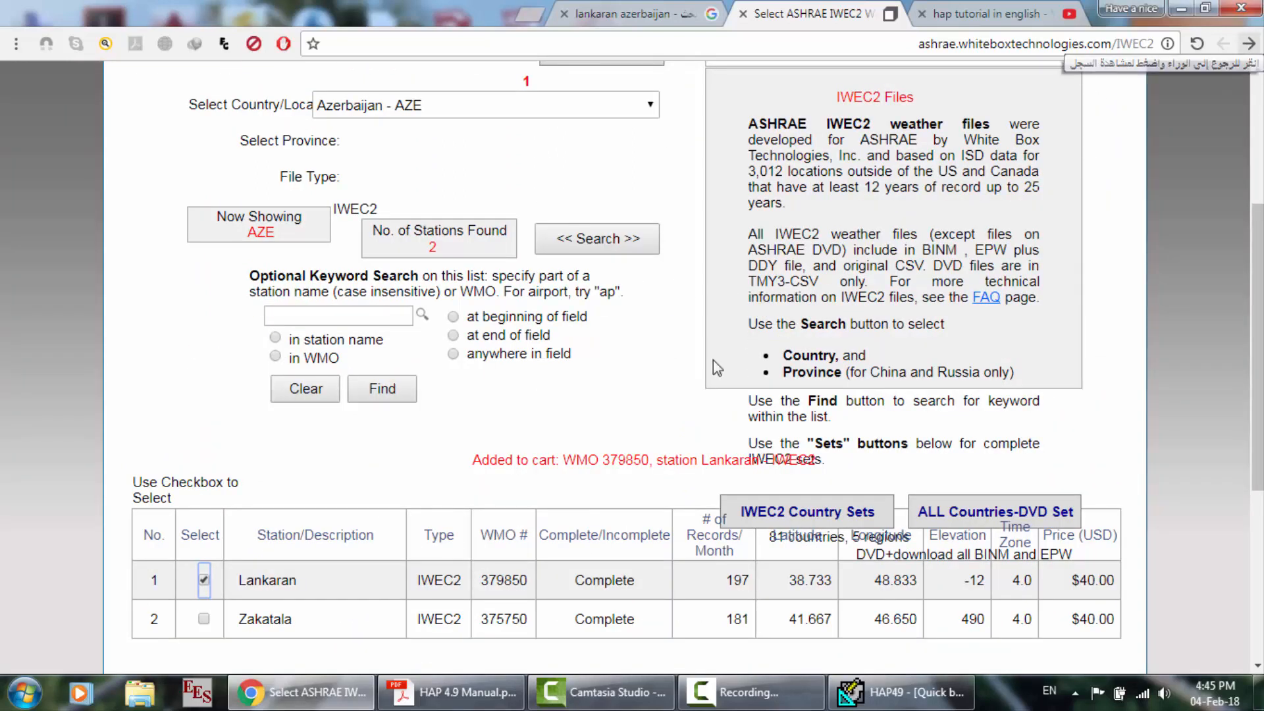
scroll(713, 361, "down", 3)
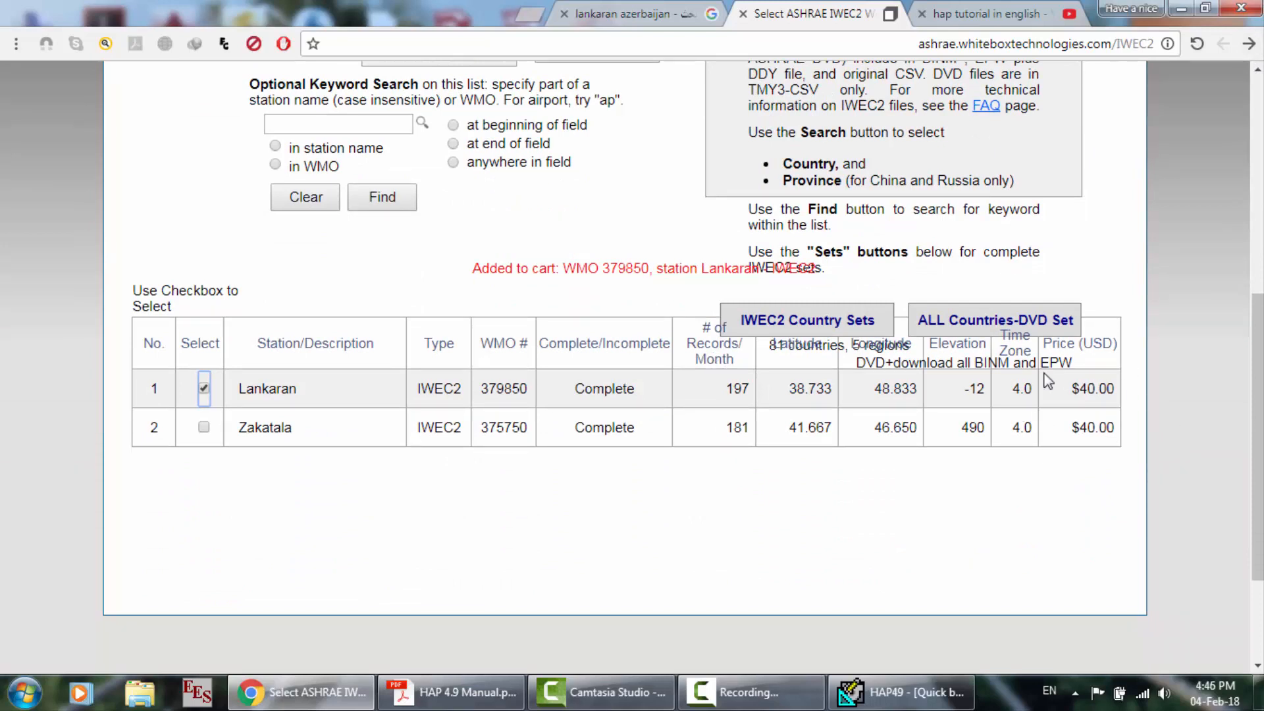
scroll(1087, 386, "up", 3)
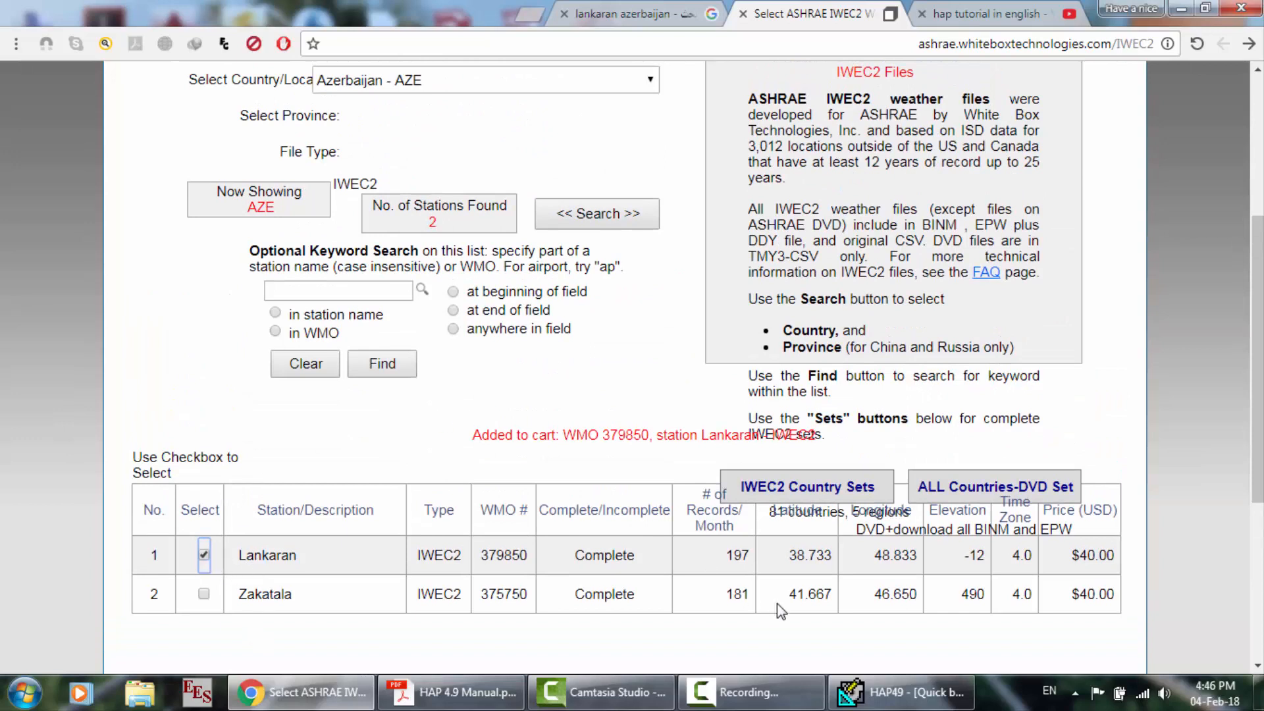
Switch to HAP49 and cancel importing a weather file.
left_click(898, 692)
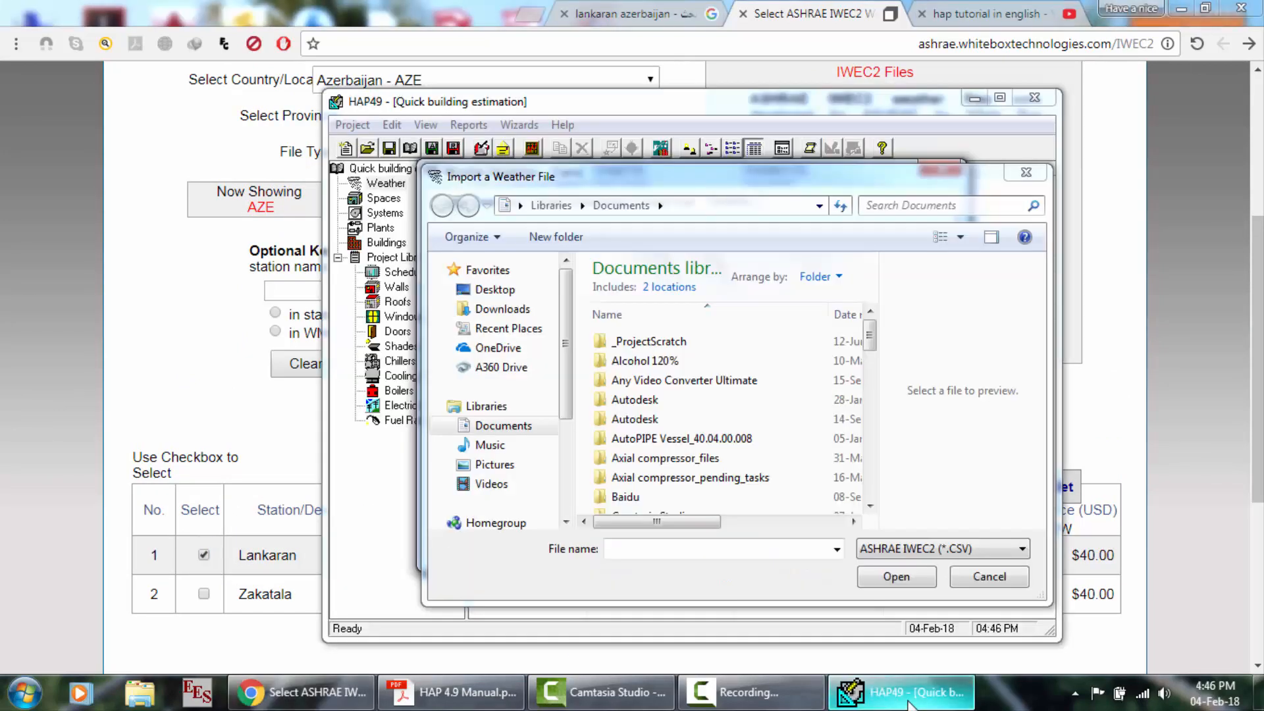
left_click(989, 576)
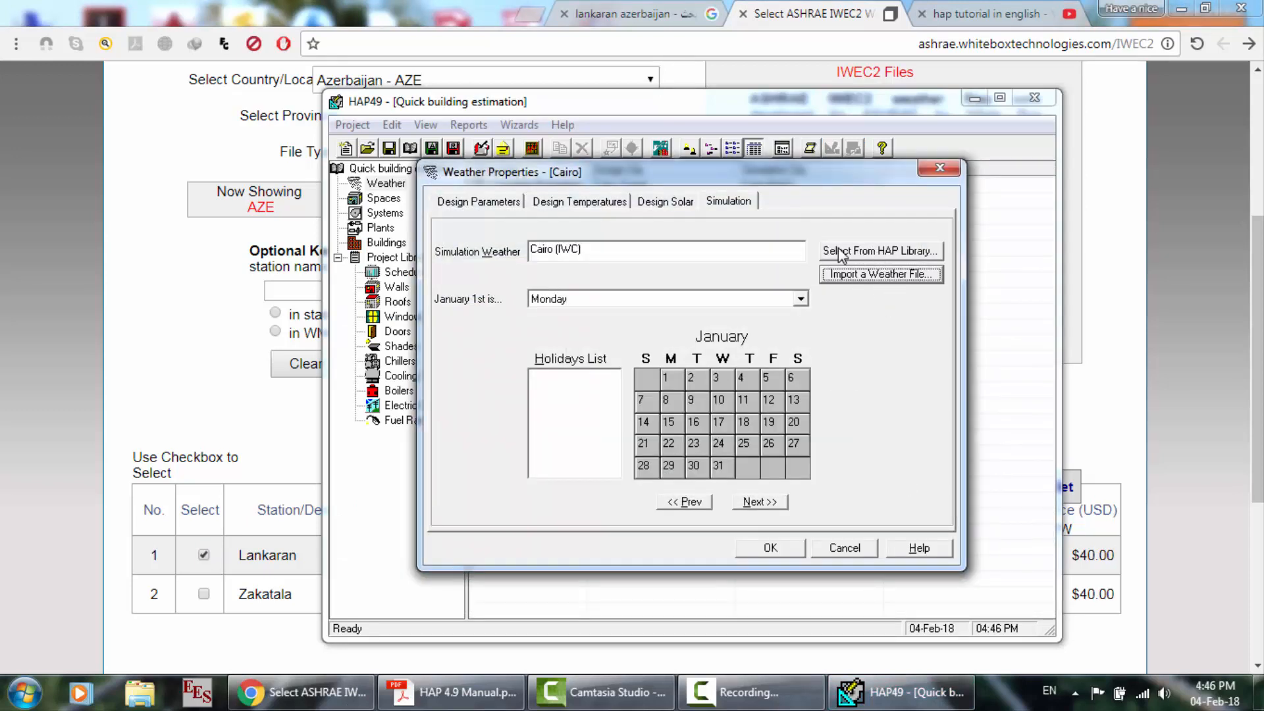
Close Chrome together with the lankaran search and IWEC2 pages, and cancel the Weather Properties editing in HAP49.
left_click(300, 692)
left_click(1250, 47)
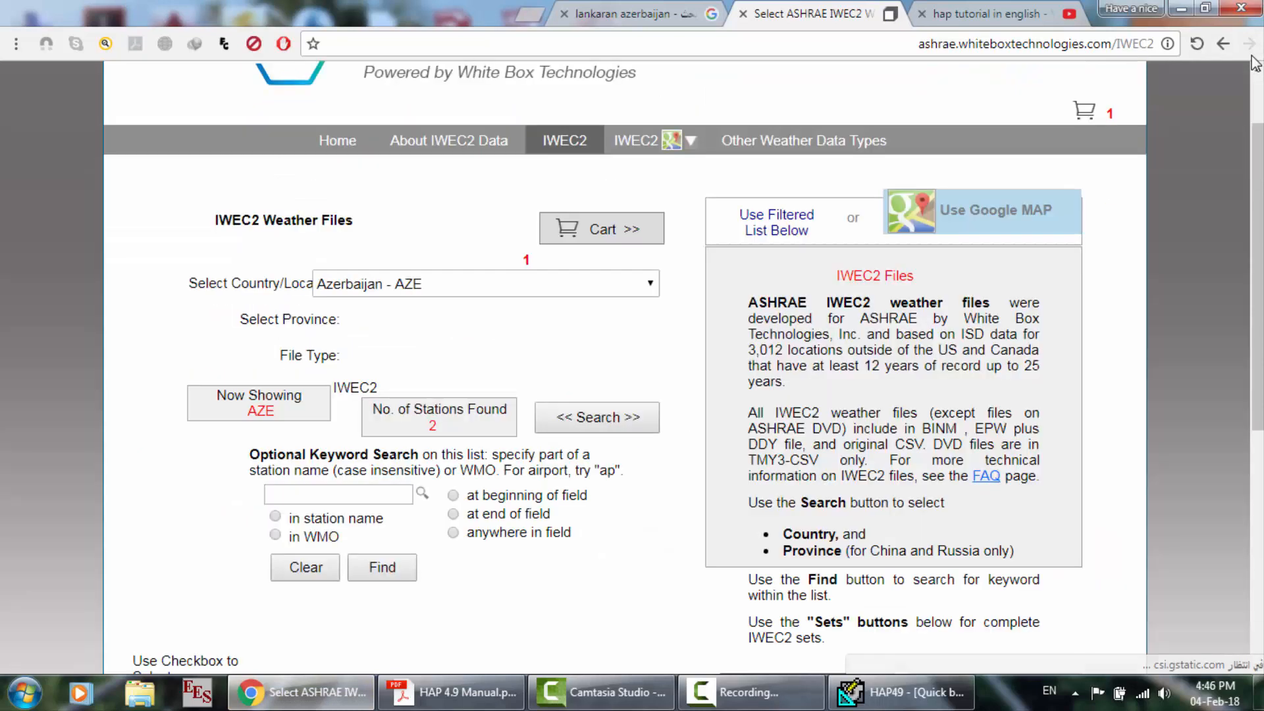
left_click(624, 8)
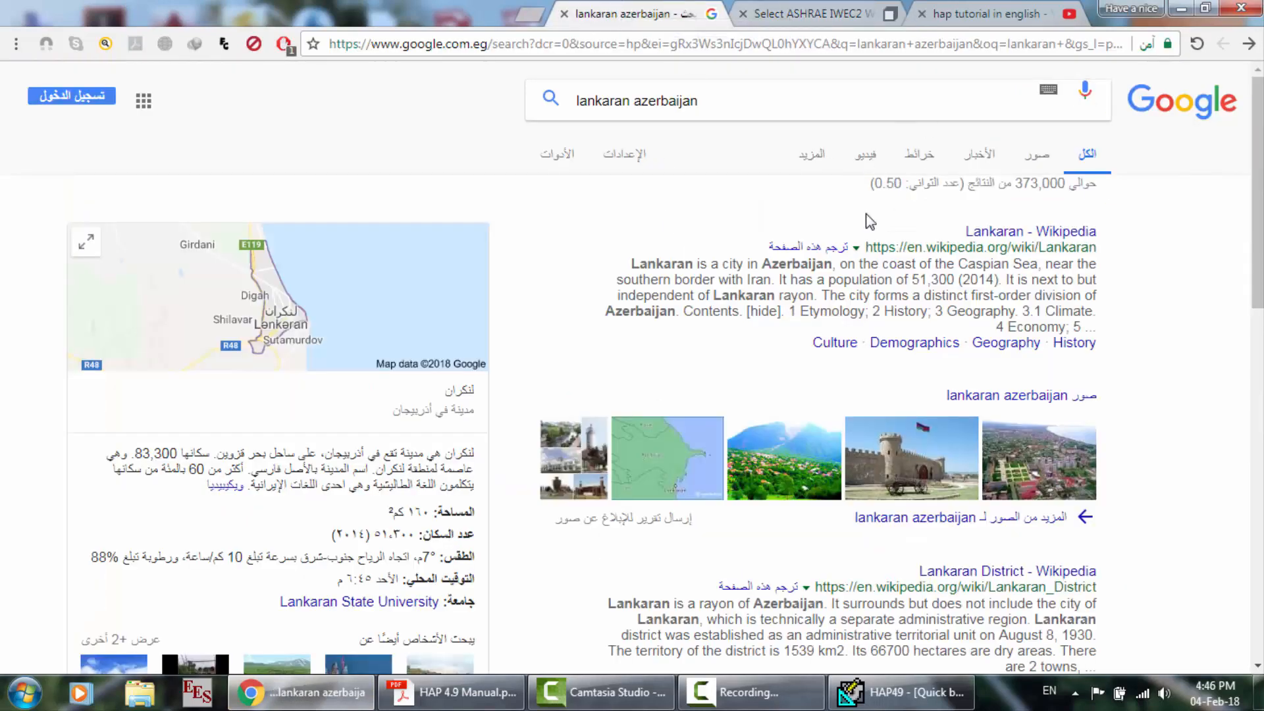
left_click(564, 14)
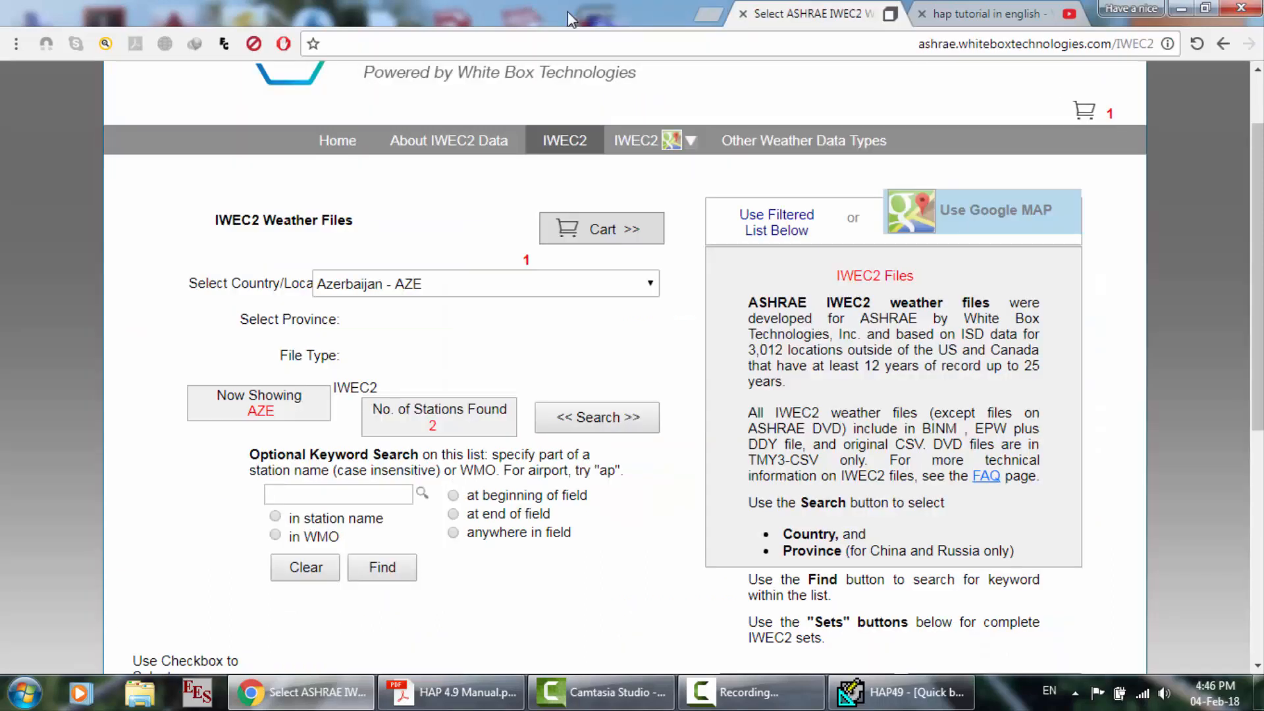
left_click(742, 14)
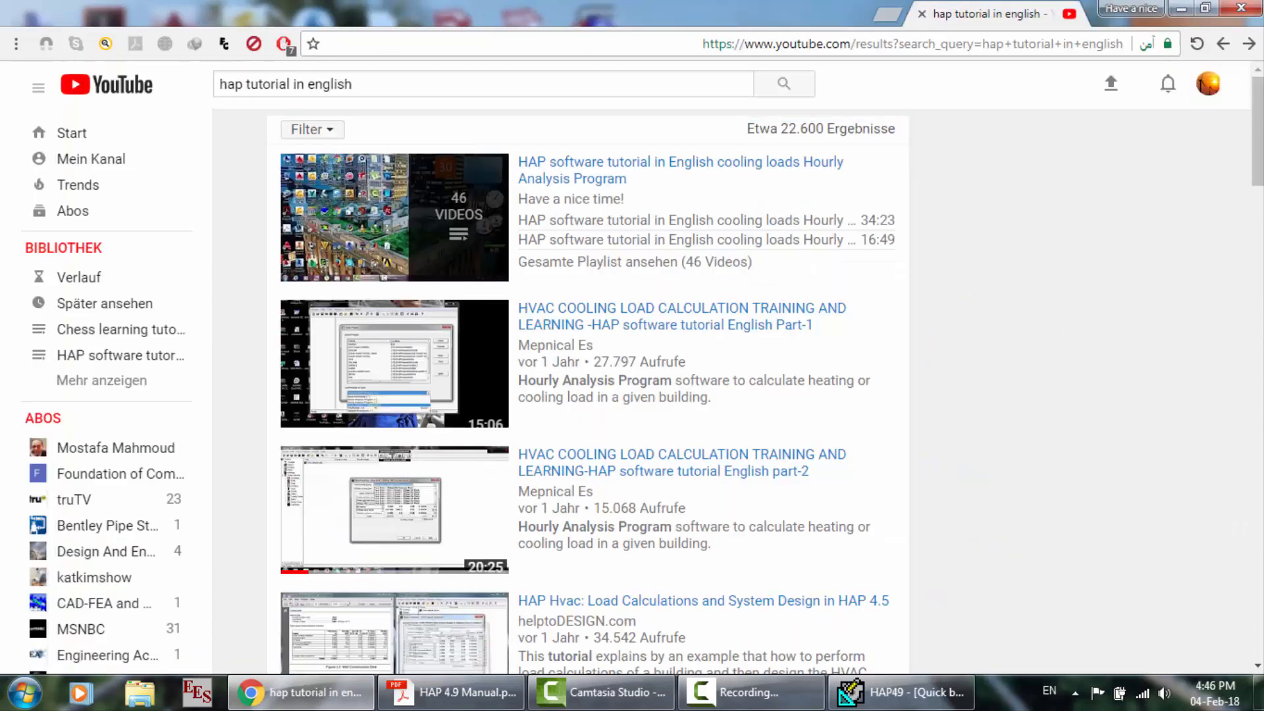
left_click(1241, 8)
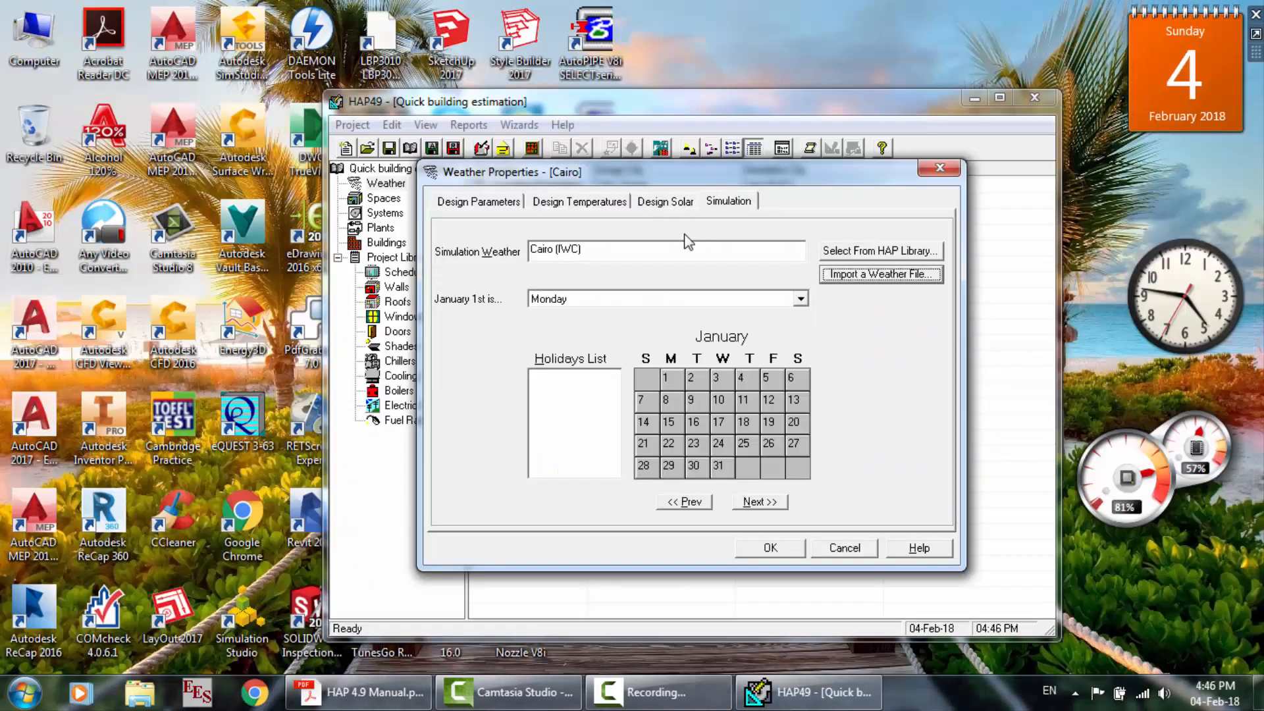
left_click(853, 551)
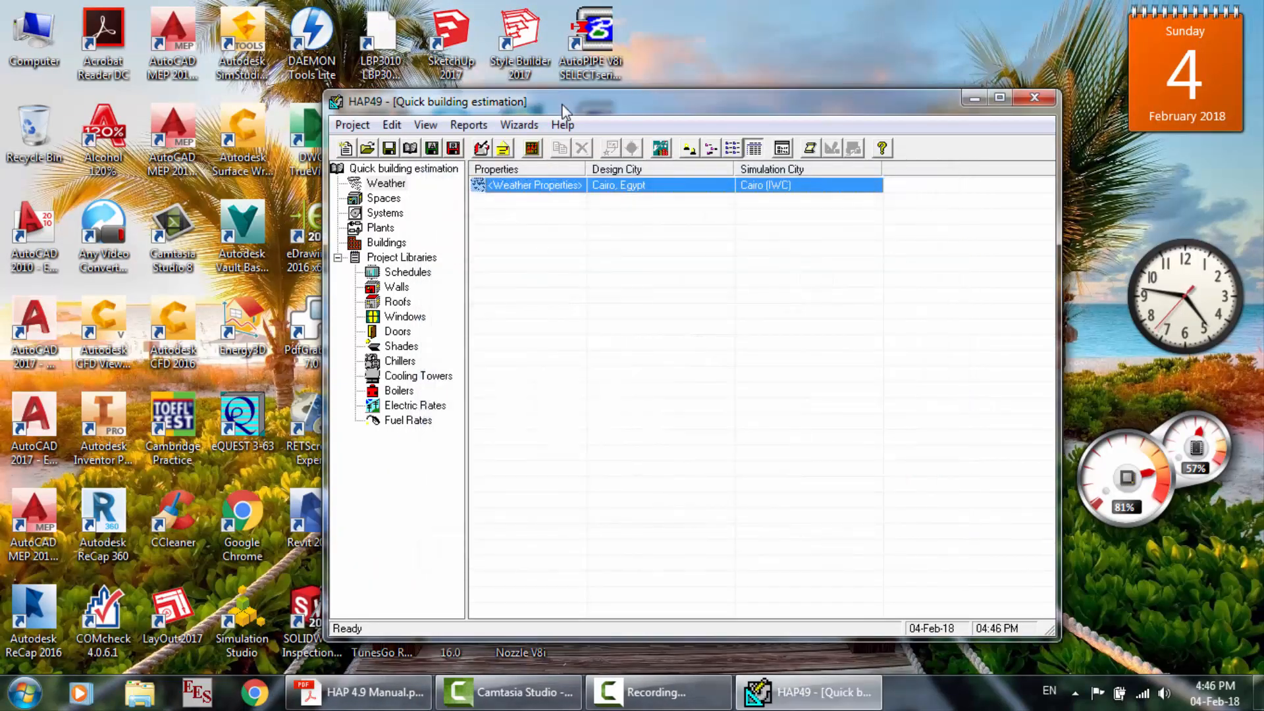
In the Equipment Wizard, set 2 floors and assign space BLD1-F001-Z01 to Floor 1 and BLD1-F001-Z02 to Floor 2.
left_click(520, 125)
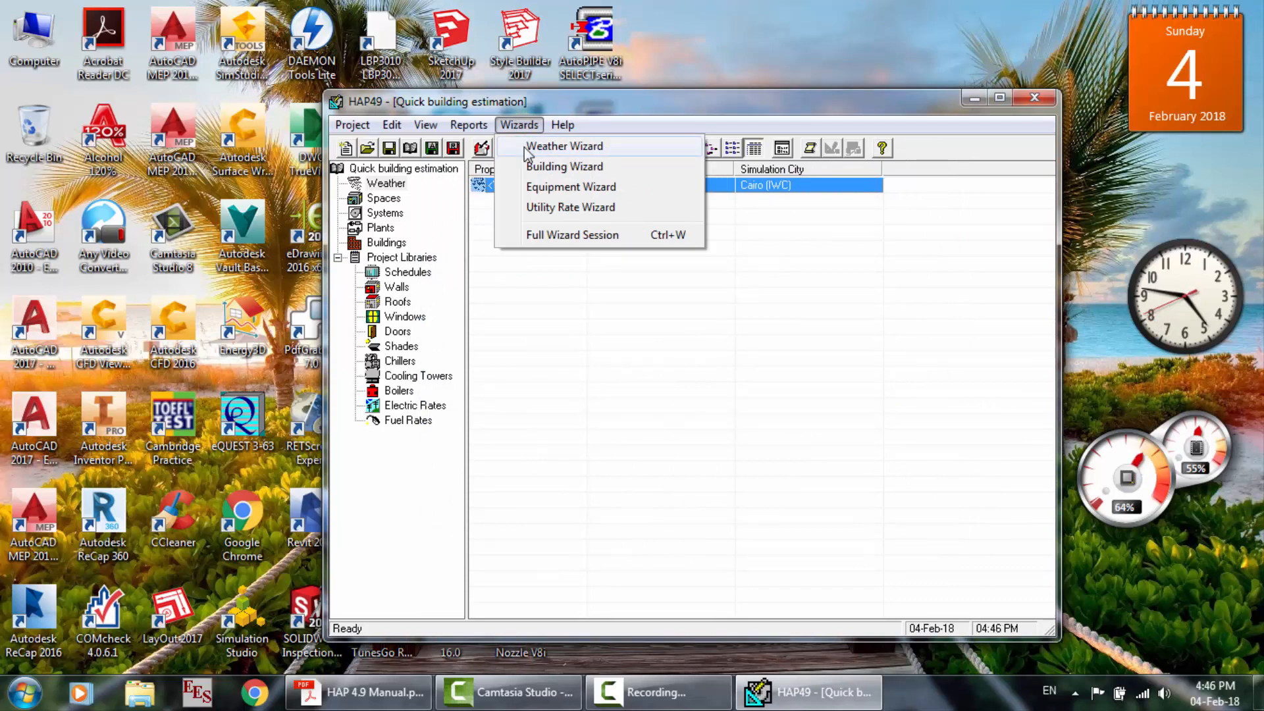
left_click(561, 191)
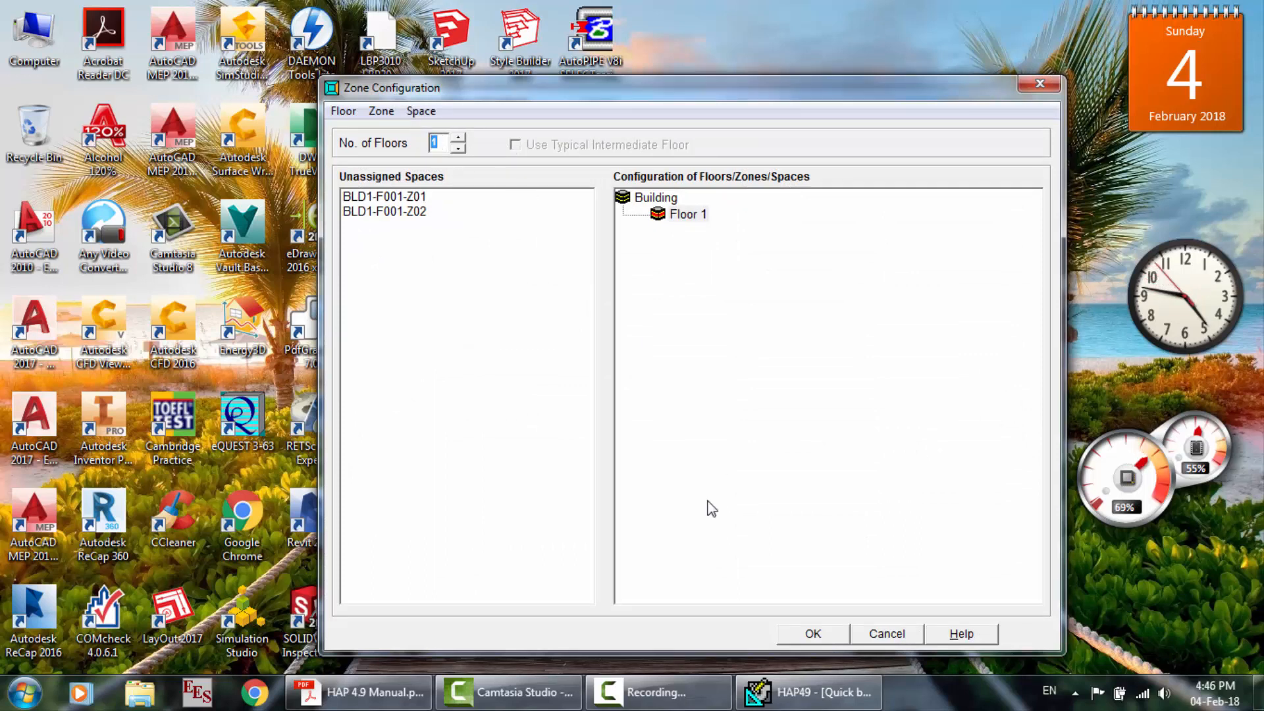
type("2")
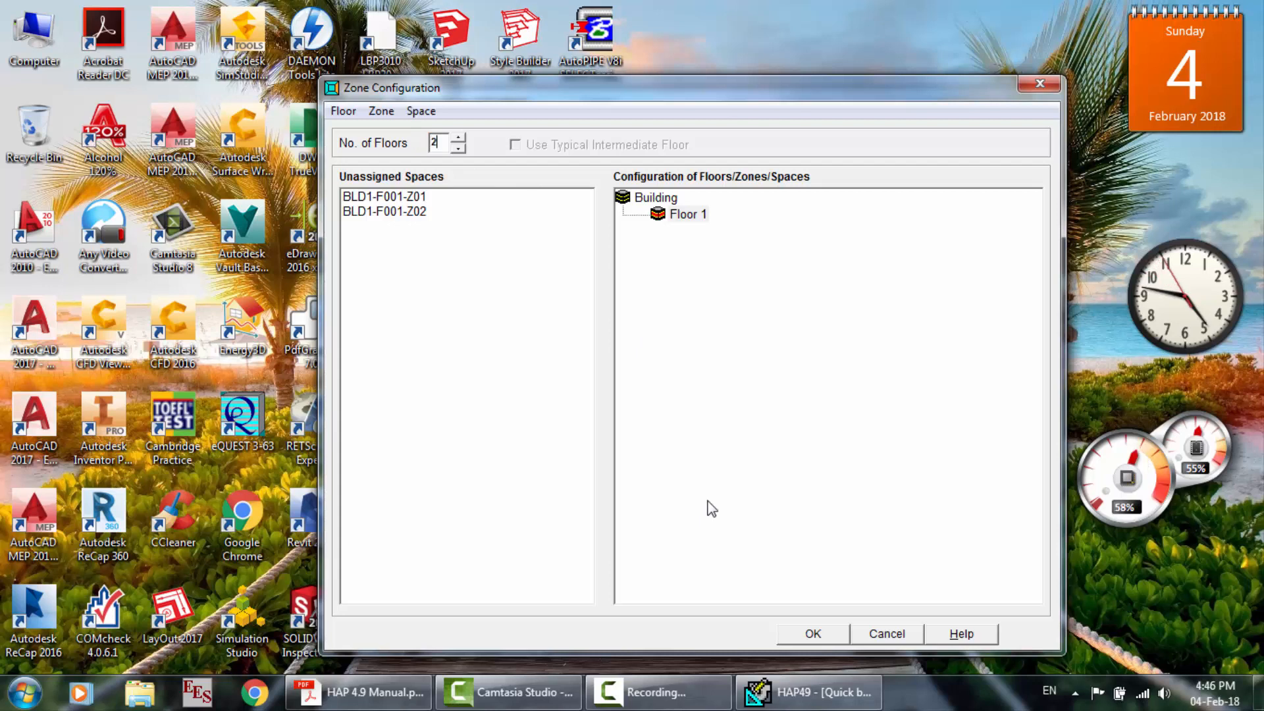
left_click(409, 197)
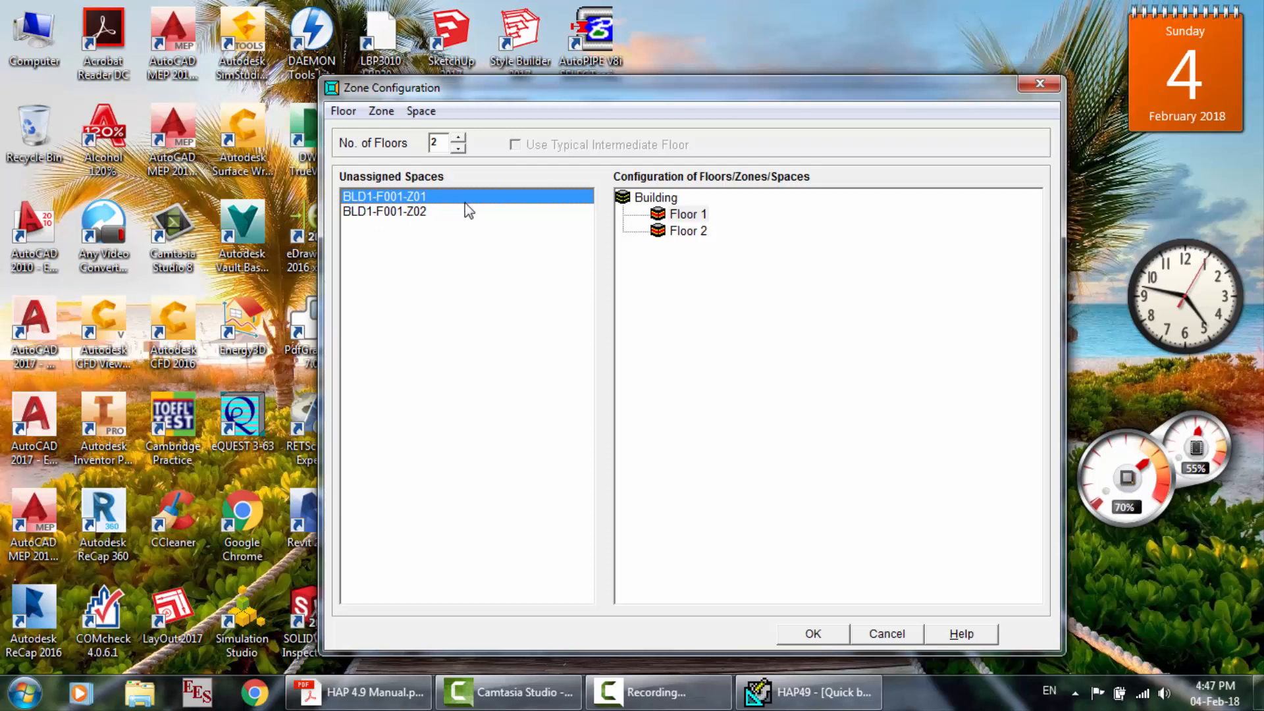
double_click(432, 198)
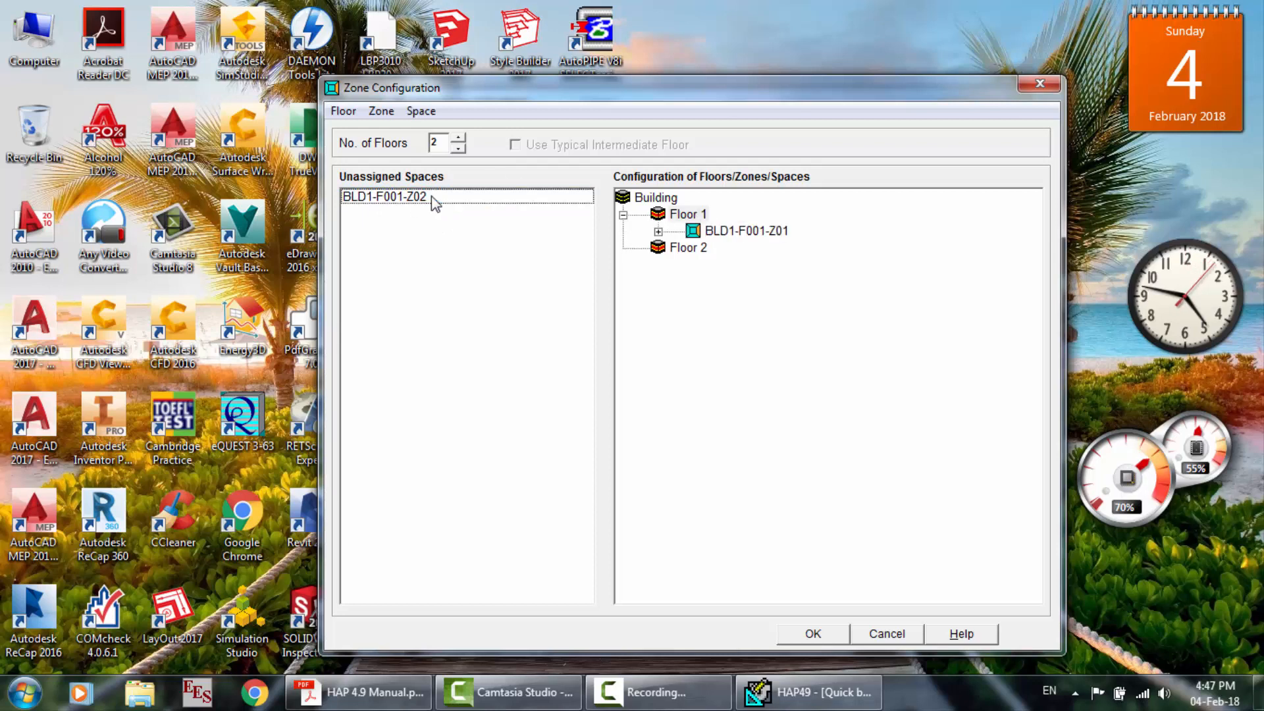
left_click(657, 231)
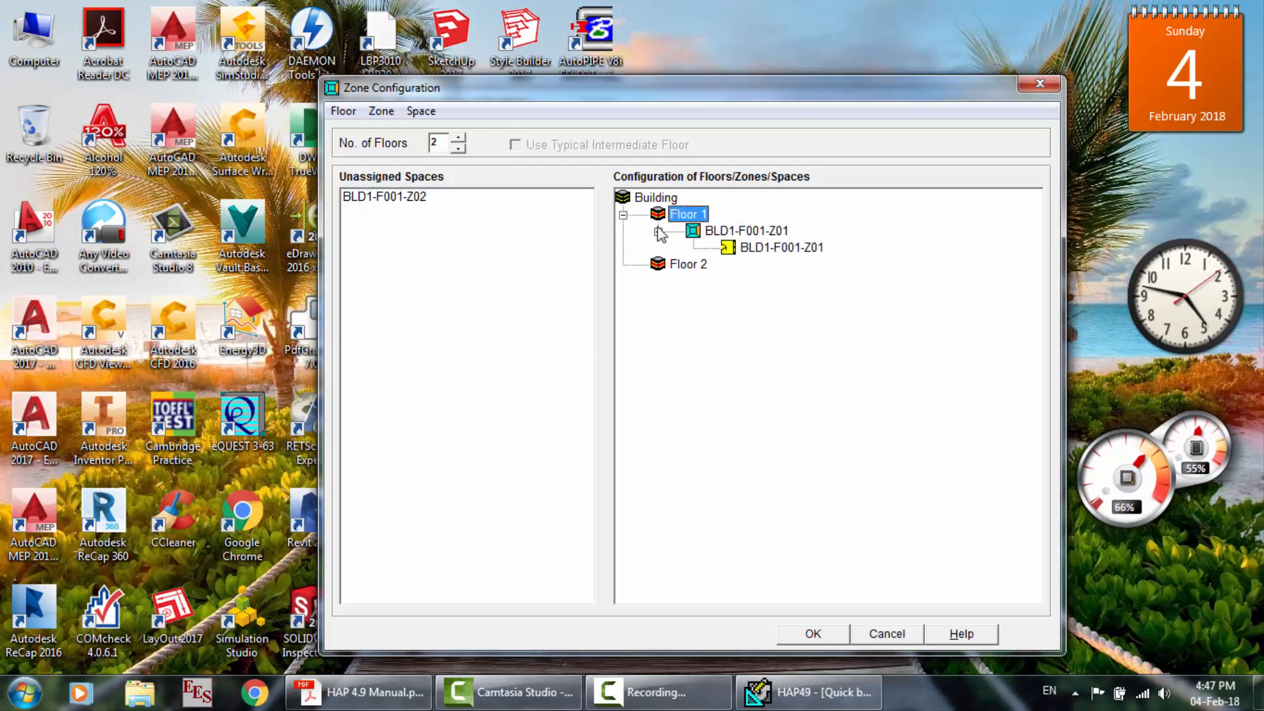
left_click(682, 266)
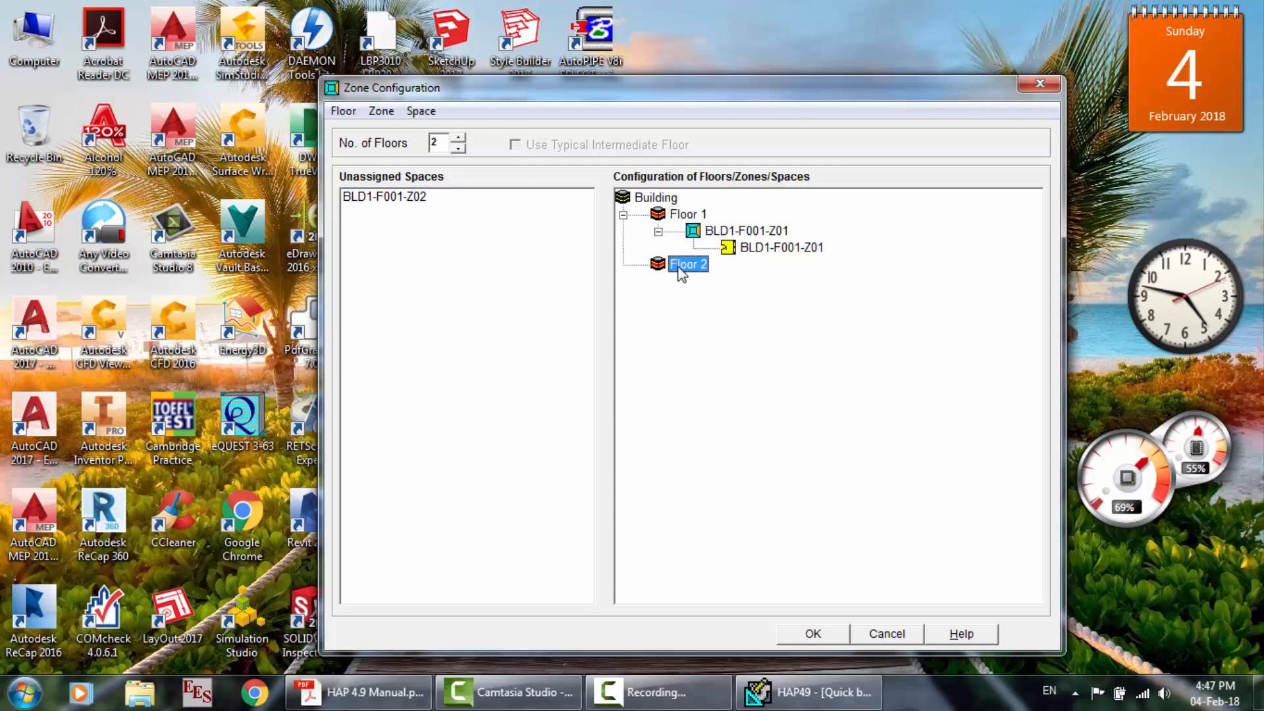
double_click(416, 198)
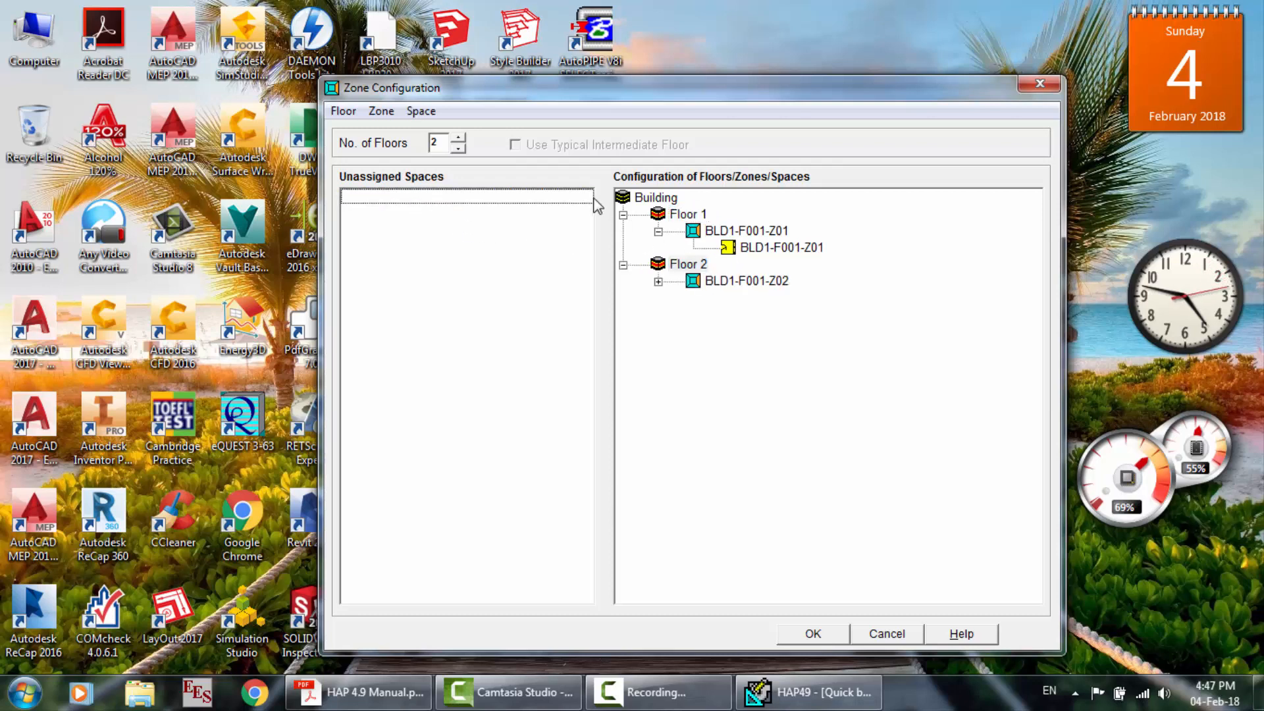
Set the number of floors in the zone configuration to 6.
left_click(446, 142)
left_click_drag(446, 143, 384, 138)
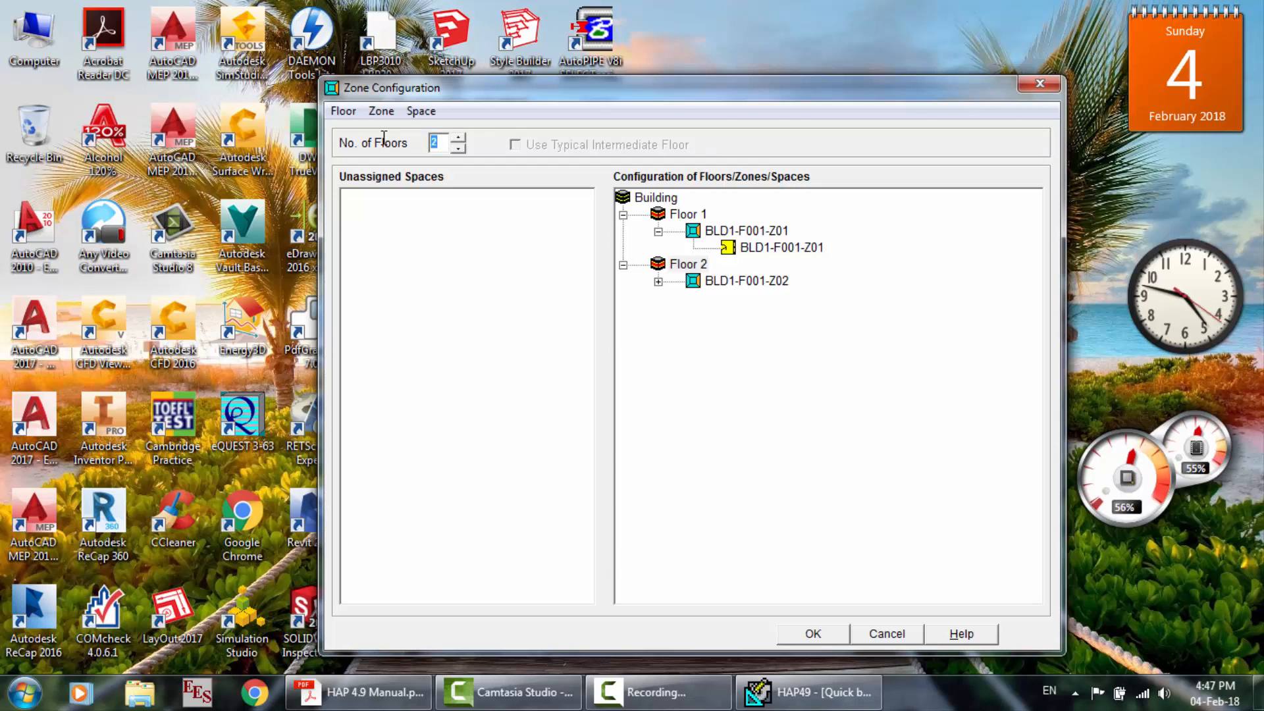
type("6")
left_click(491, 239)
Remove spaces BLD1-F001-Z02 and BLD1-F001-Z01 from their zones, and cancel the zone configuration.
double_click(721, 231)
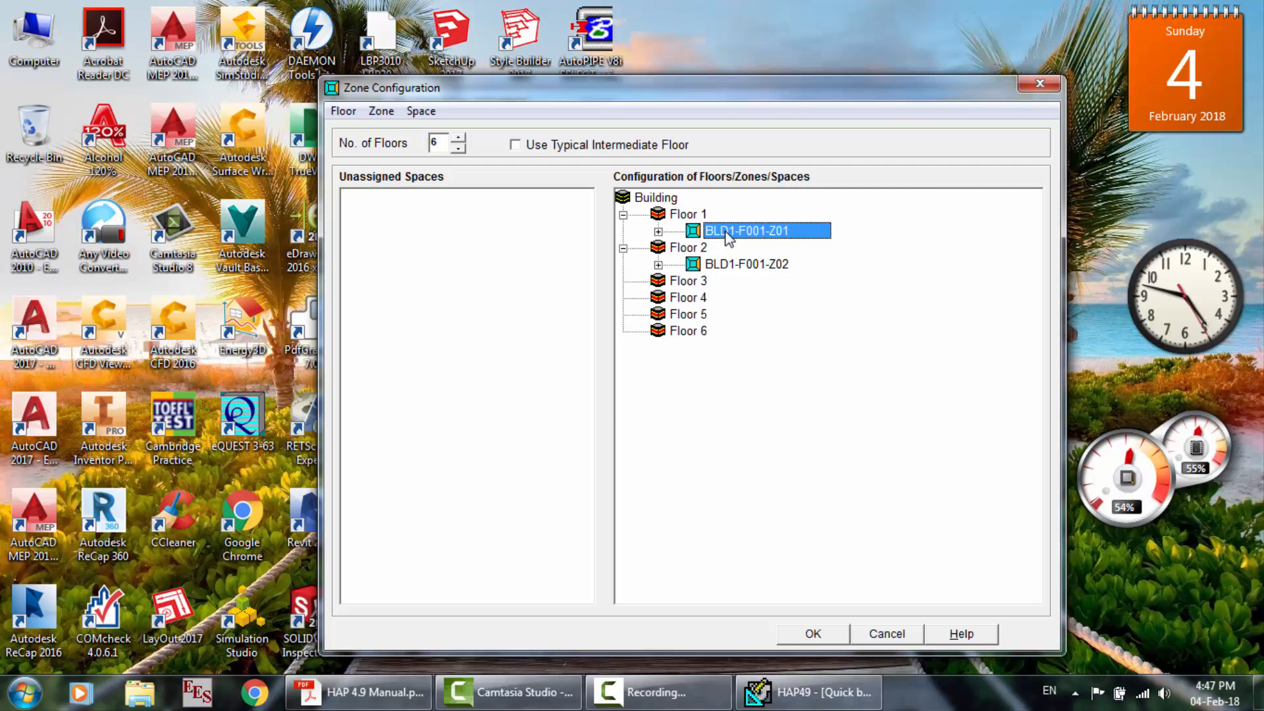
double_click(722, 263)
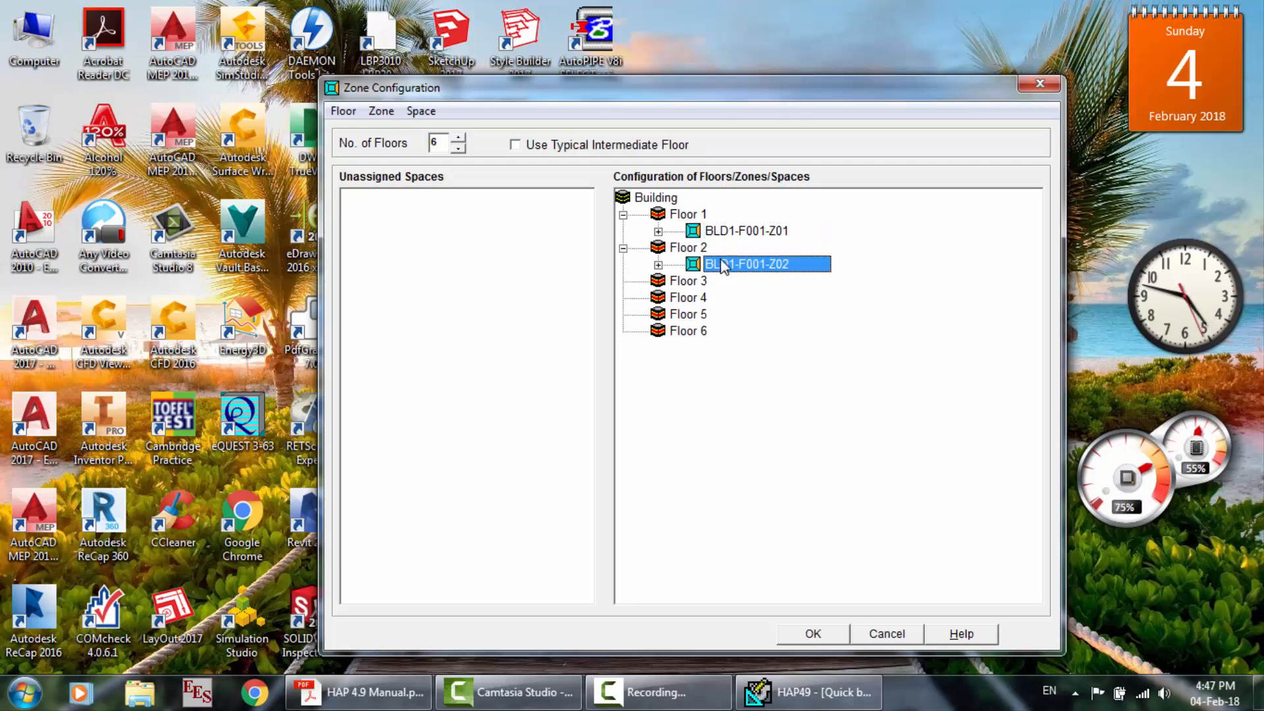
left_click(659, 231)
left_click(755, 250)
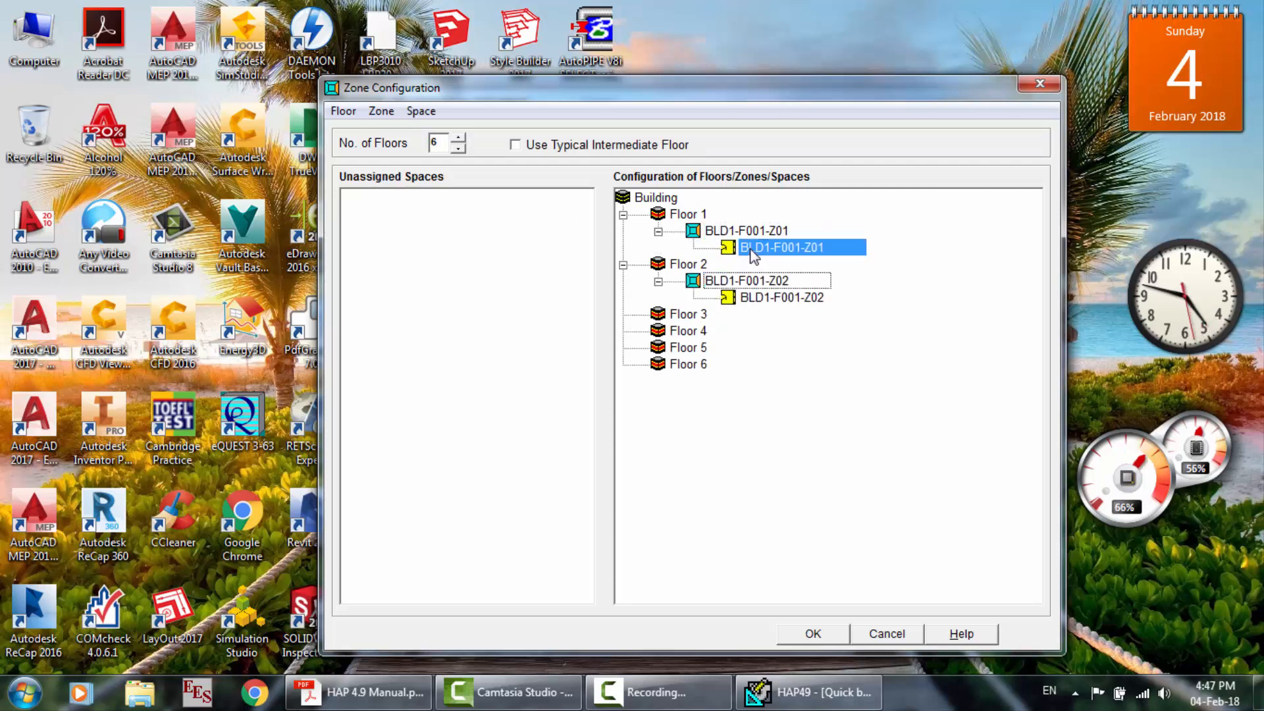
left_click(750, 301)
key("Delete")
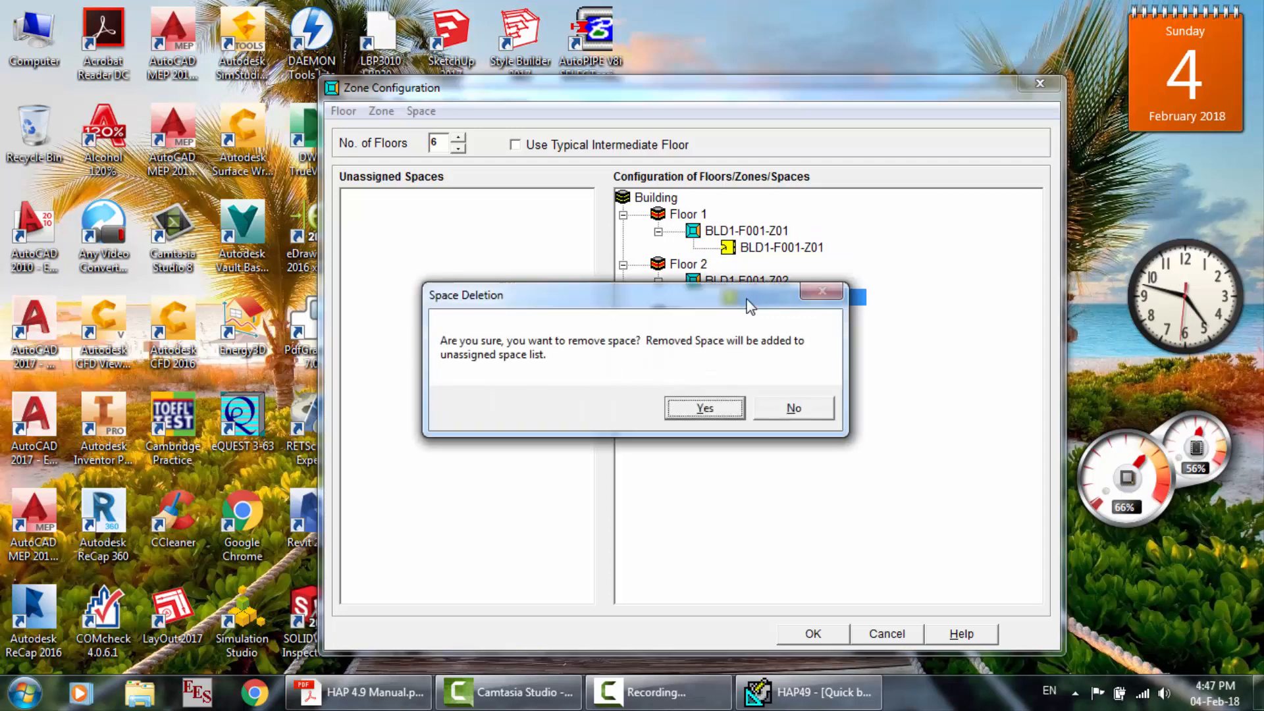
key("Return")
left_click(750, 249)
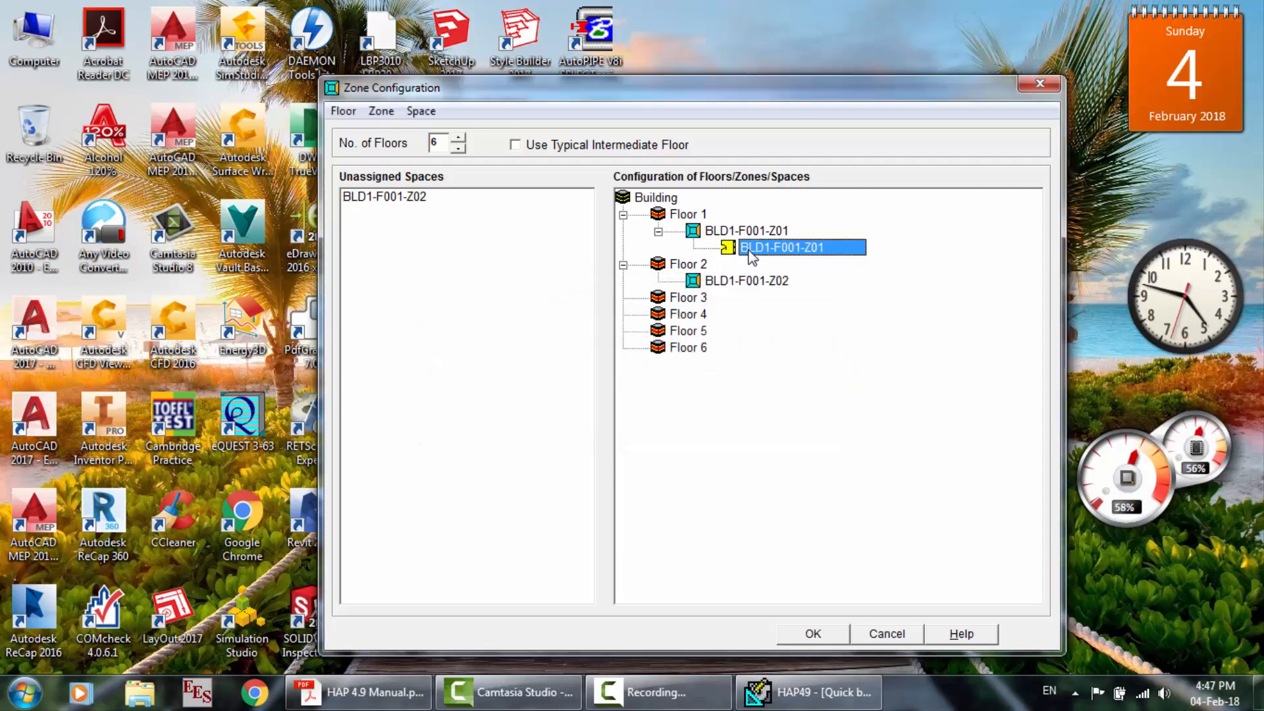
key("Delete")
key("Return")
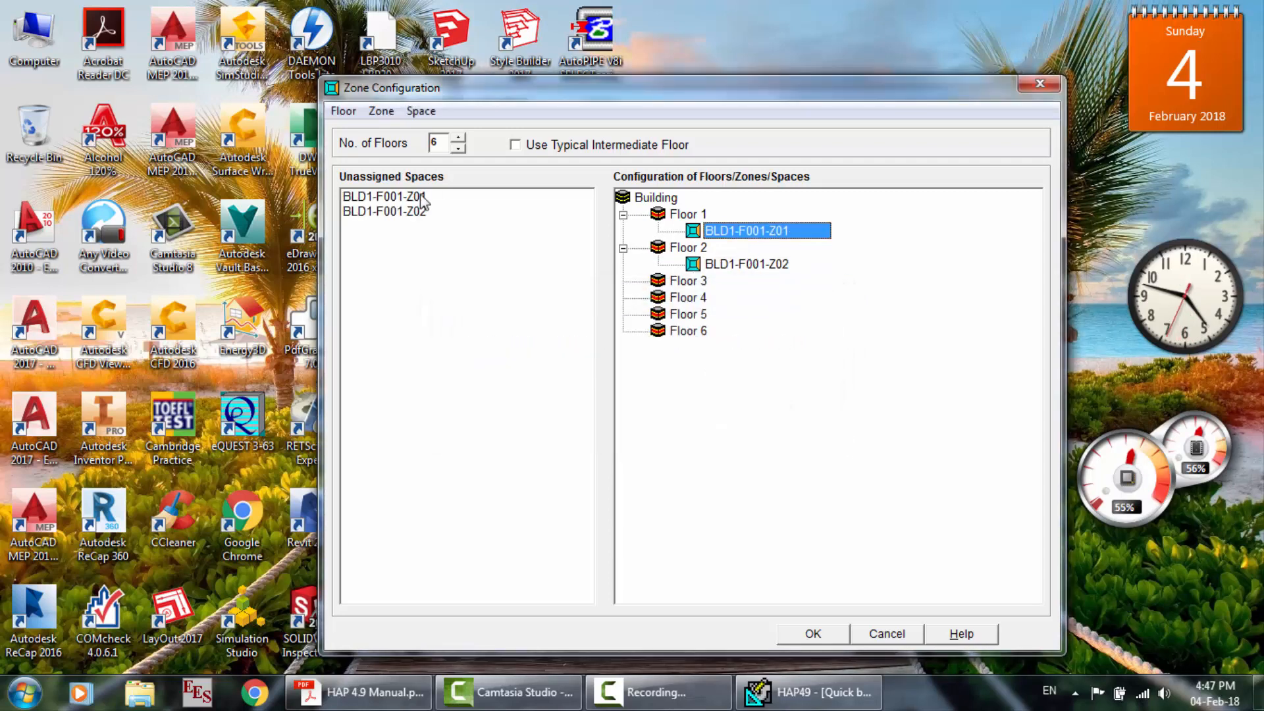
left_click(399, 197)
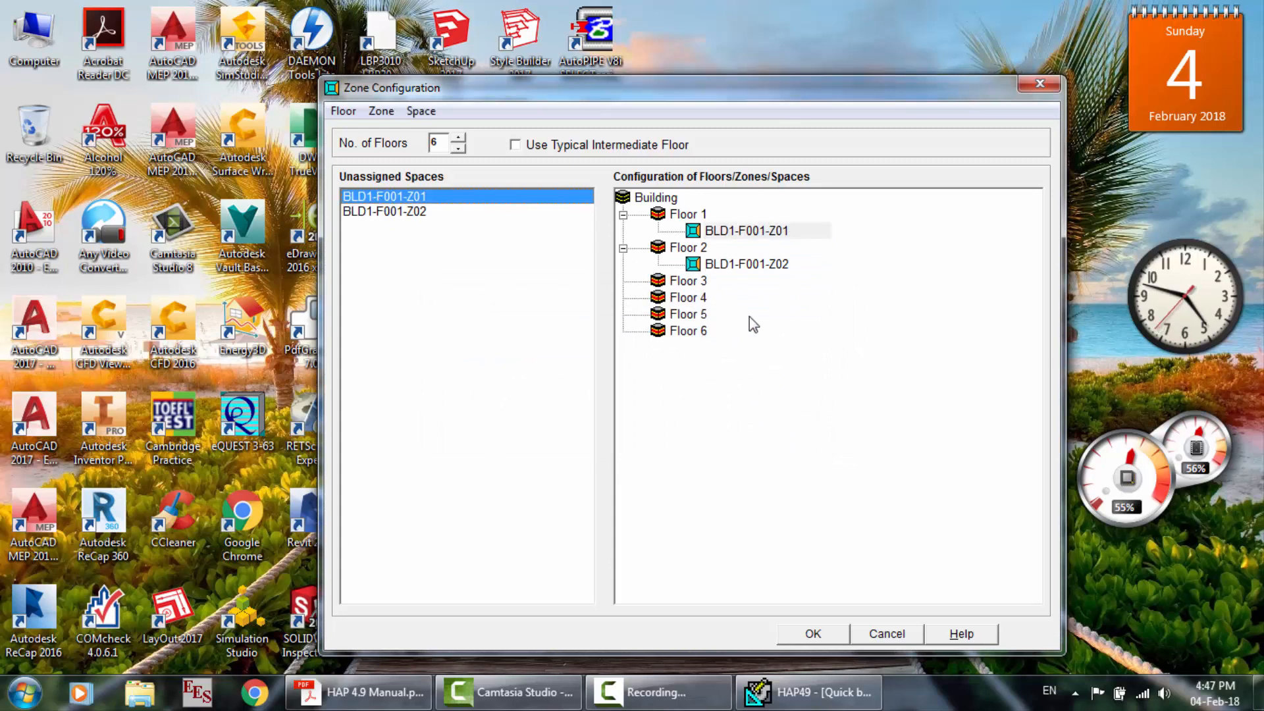
left_click(898, 634)
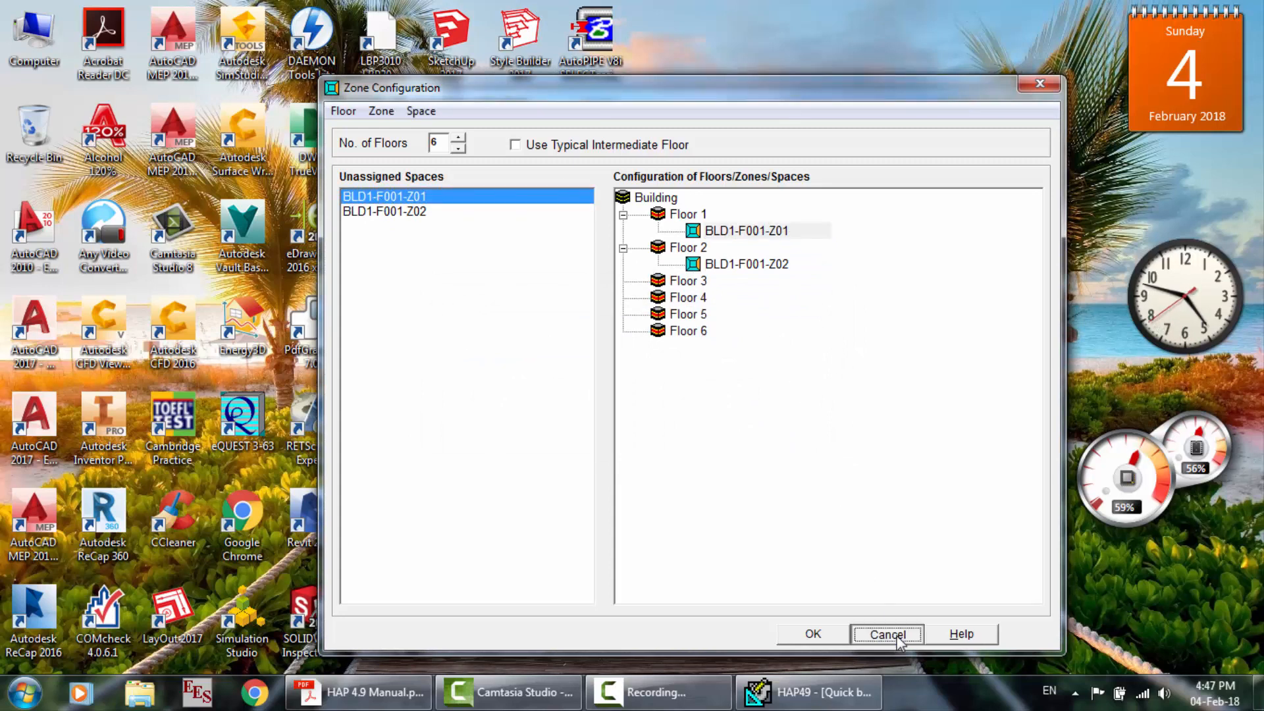
Start the Building Wizard and define building BLD2 with the subcategory Mid-rise (3-6 stories).
left_click(514, 126)
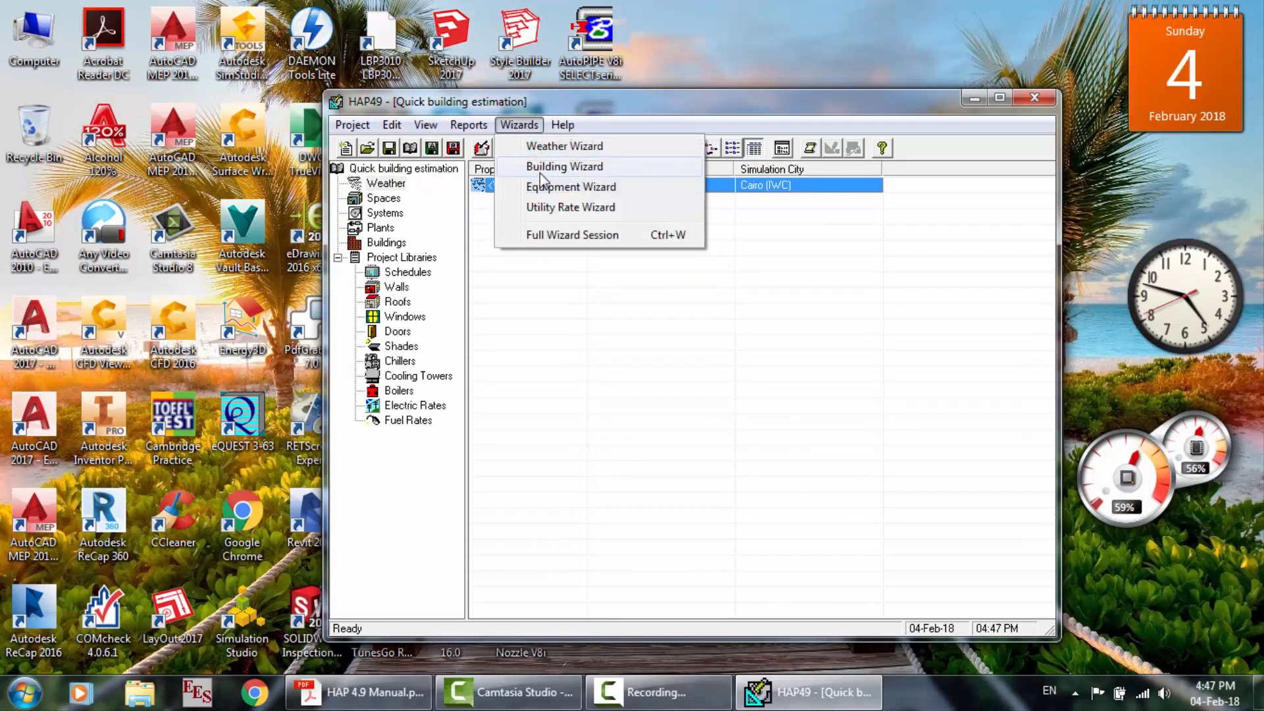
left_click(541, 170)
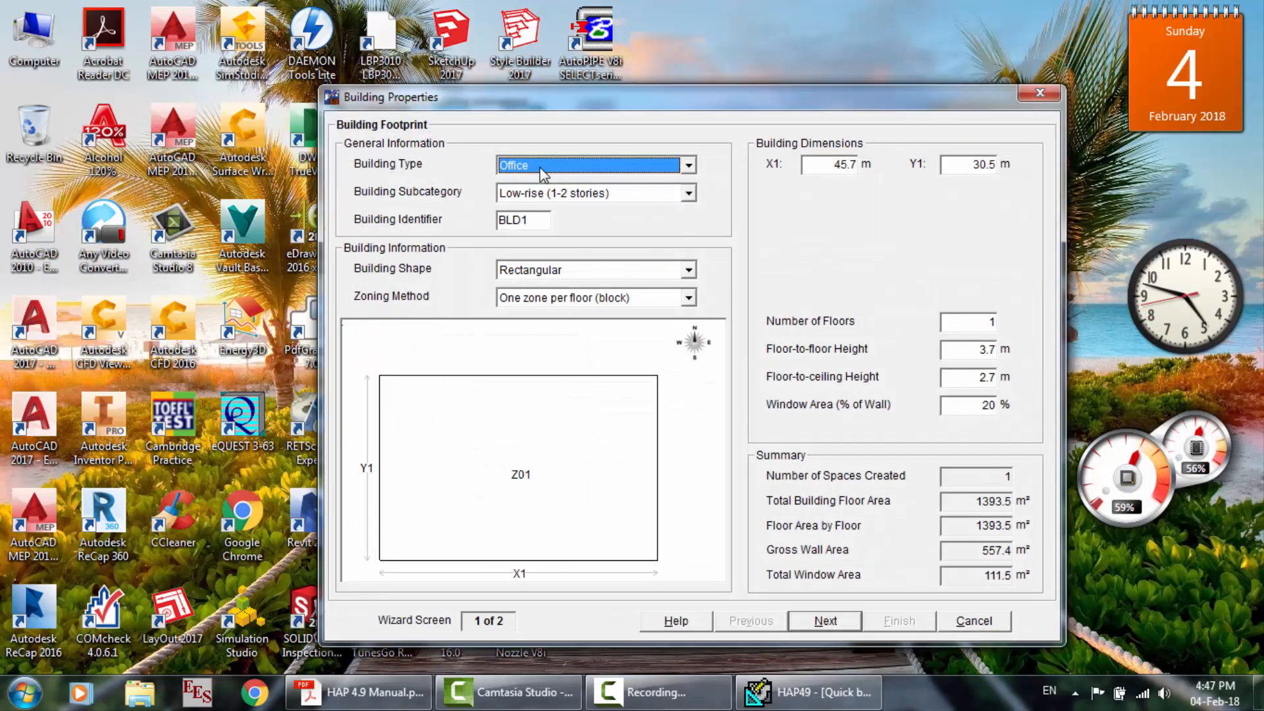
left_click(550, 218)
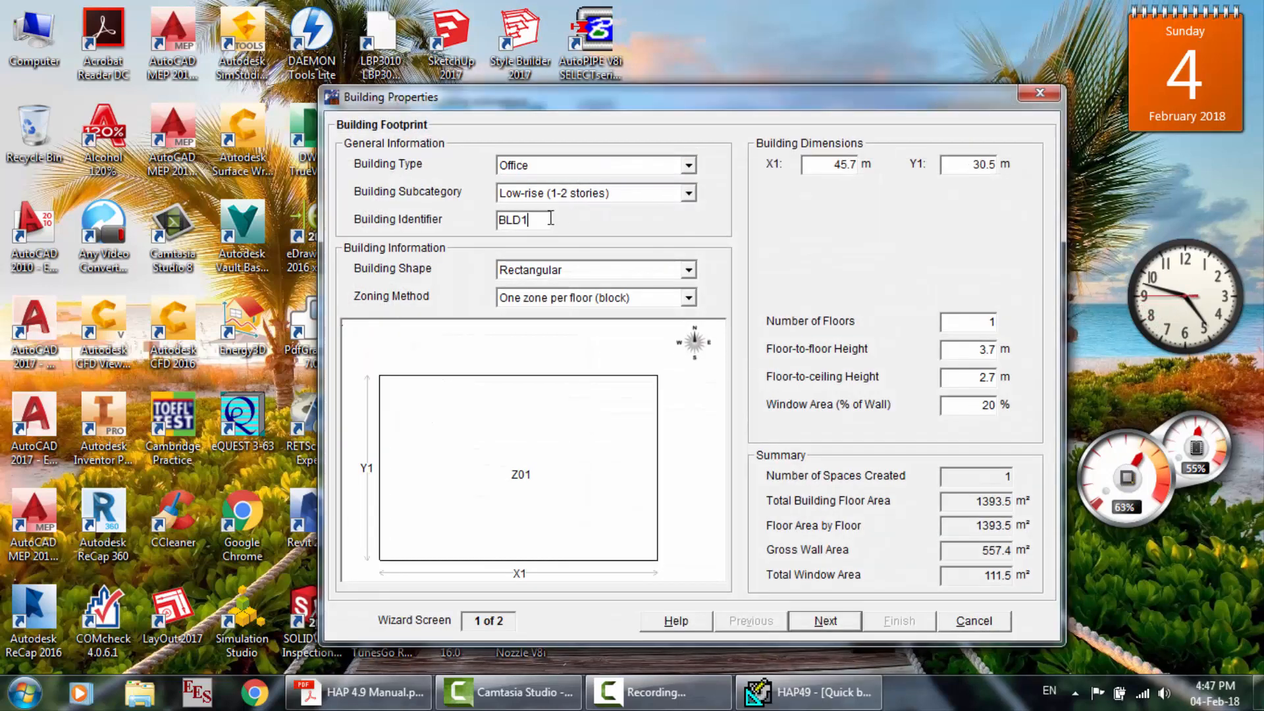
type("1")
left_click(590, 195)
left_click(572, 226)
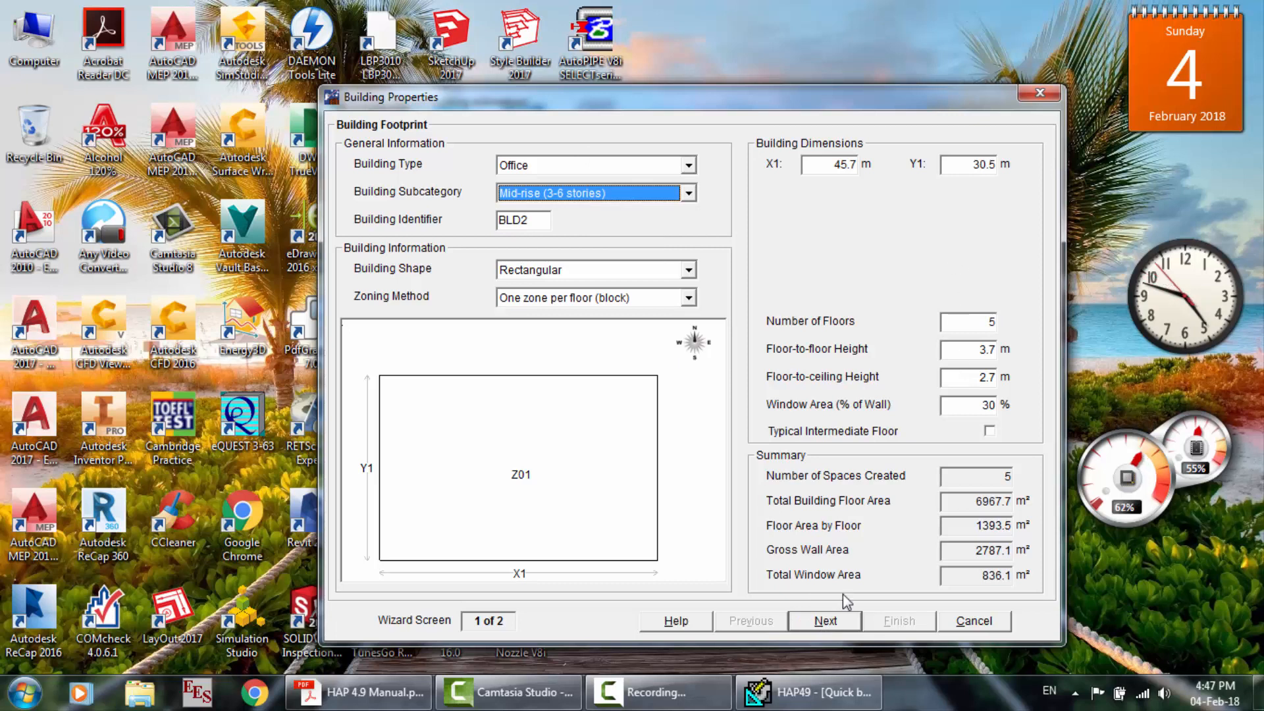
Set BLD2's zoning method to By exposure, finish the Building Wizard, and close the Building Inputs report.
left_click(560, 298)
left_click(570, 345)
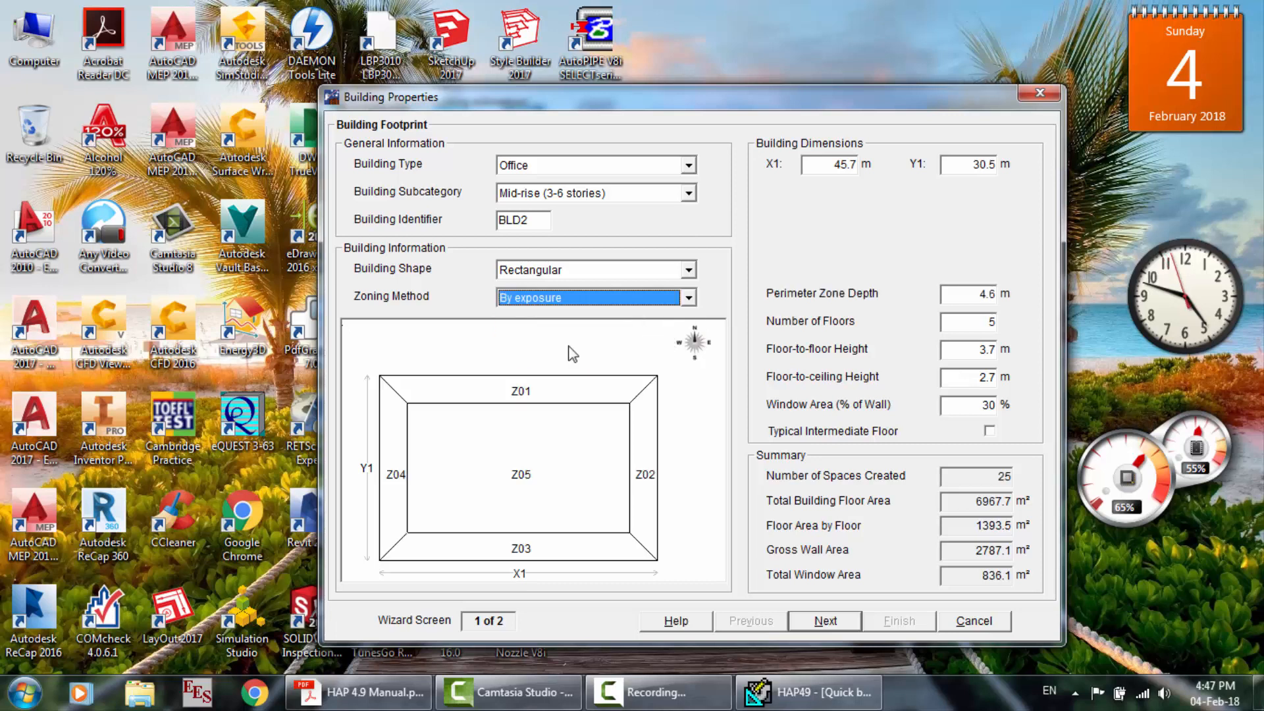
key("Return")
key("Return")
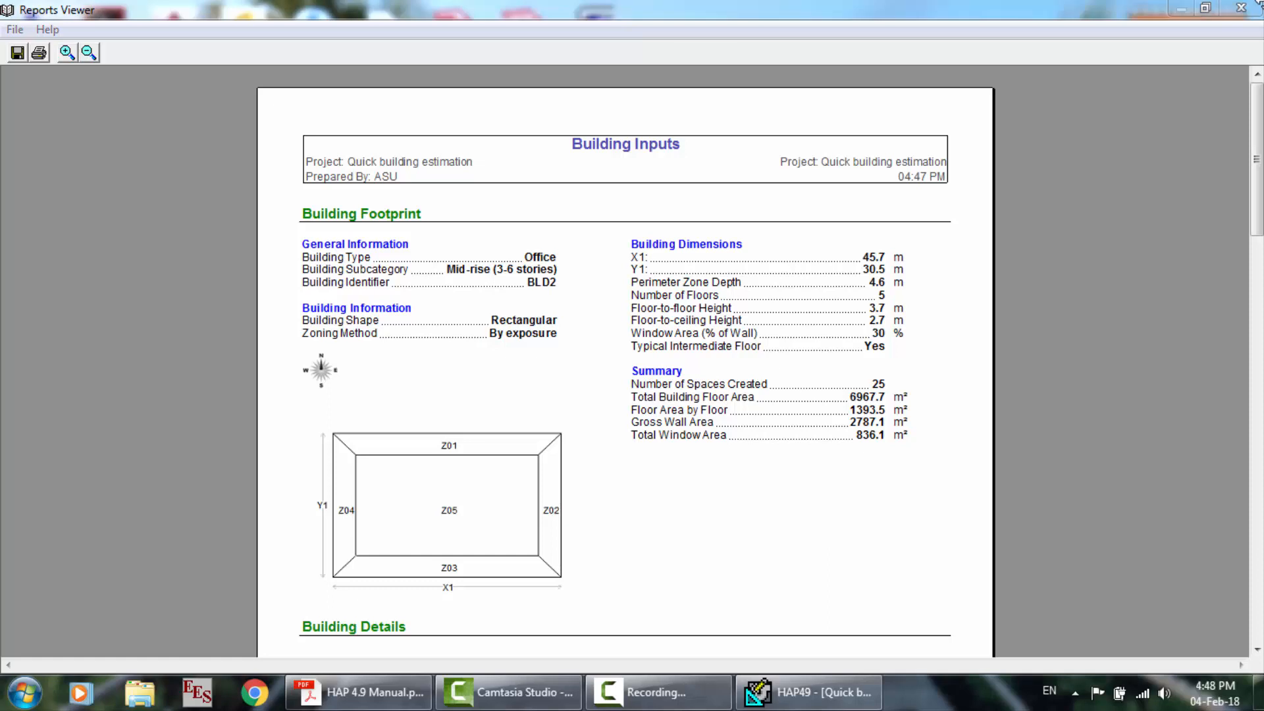
left_click(1246, 9)
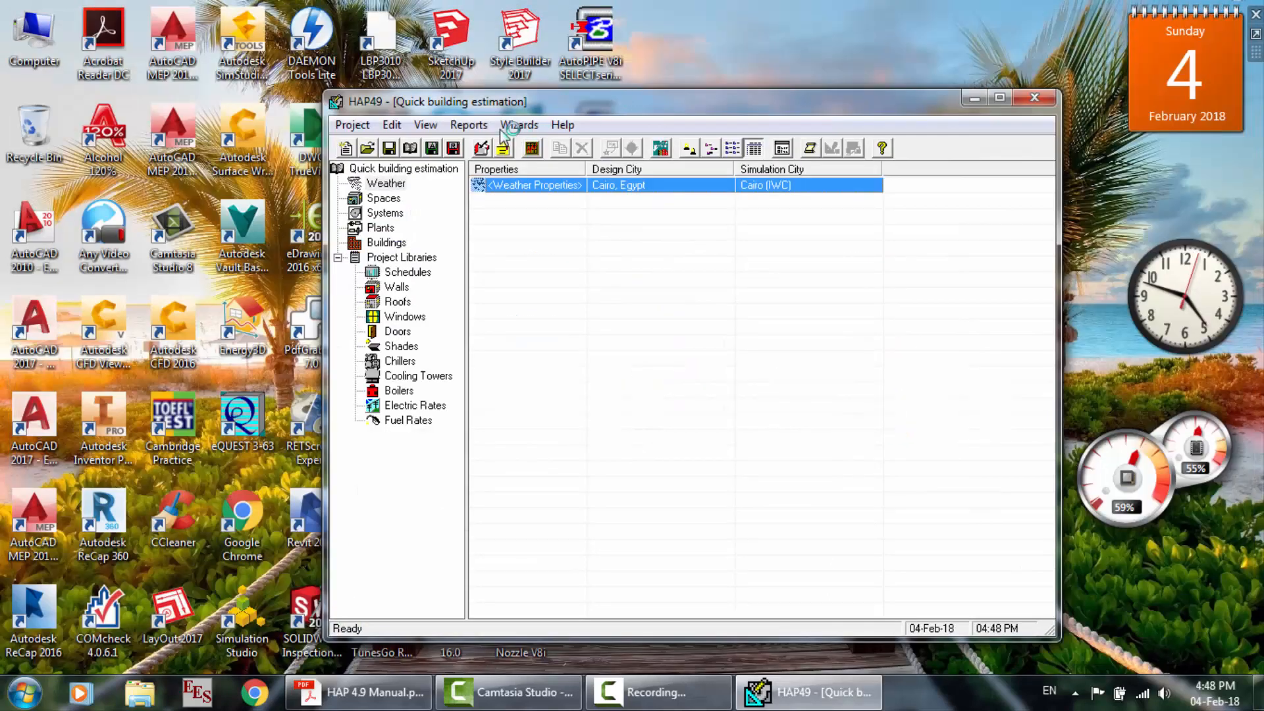
Start the Equipment Wizard and set the number of floors in the zone configuration to 6.
left_click(511, 126)
left_click(790, 258)
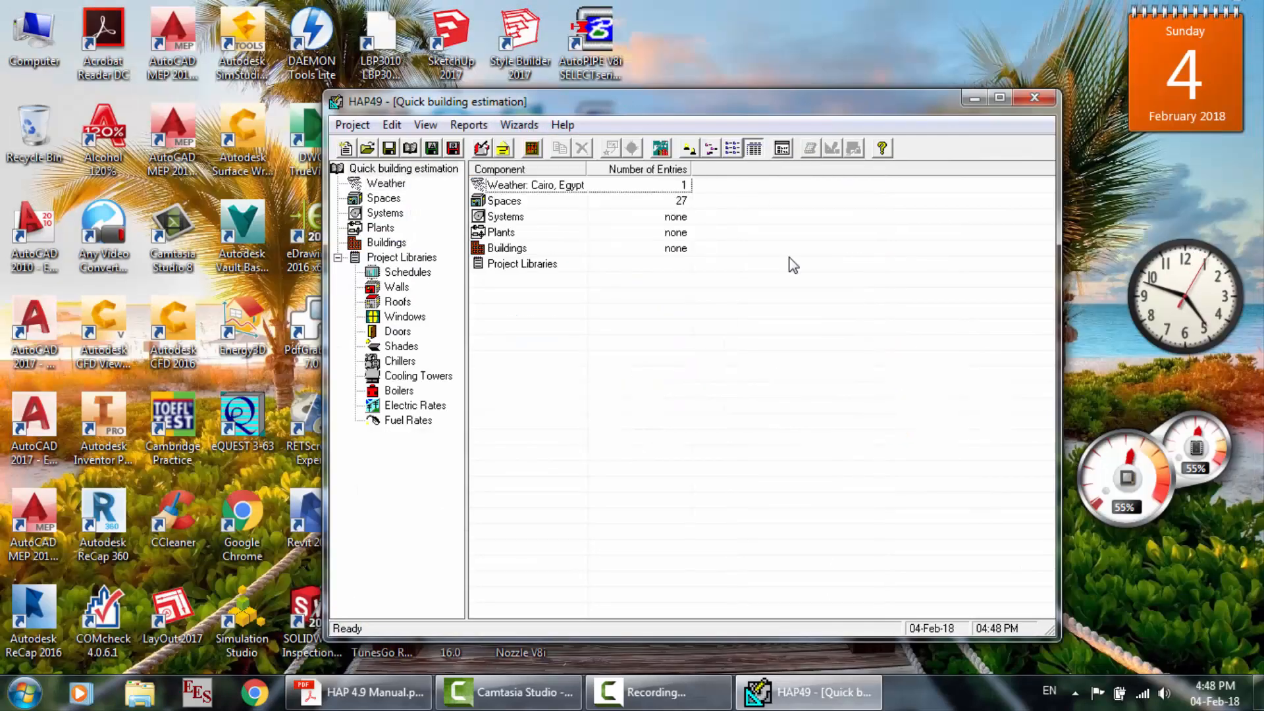
left_click(519, 124)
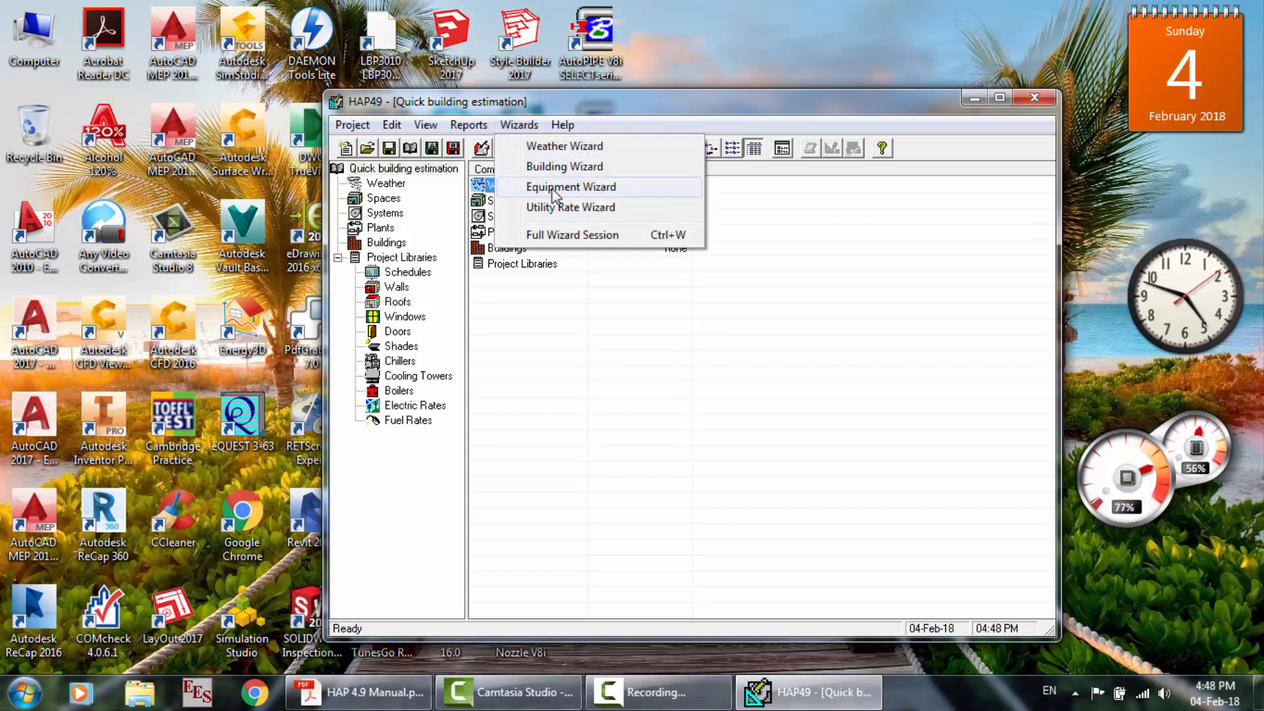
left_click(552, 188)
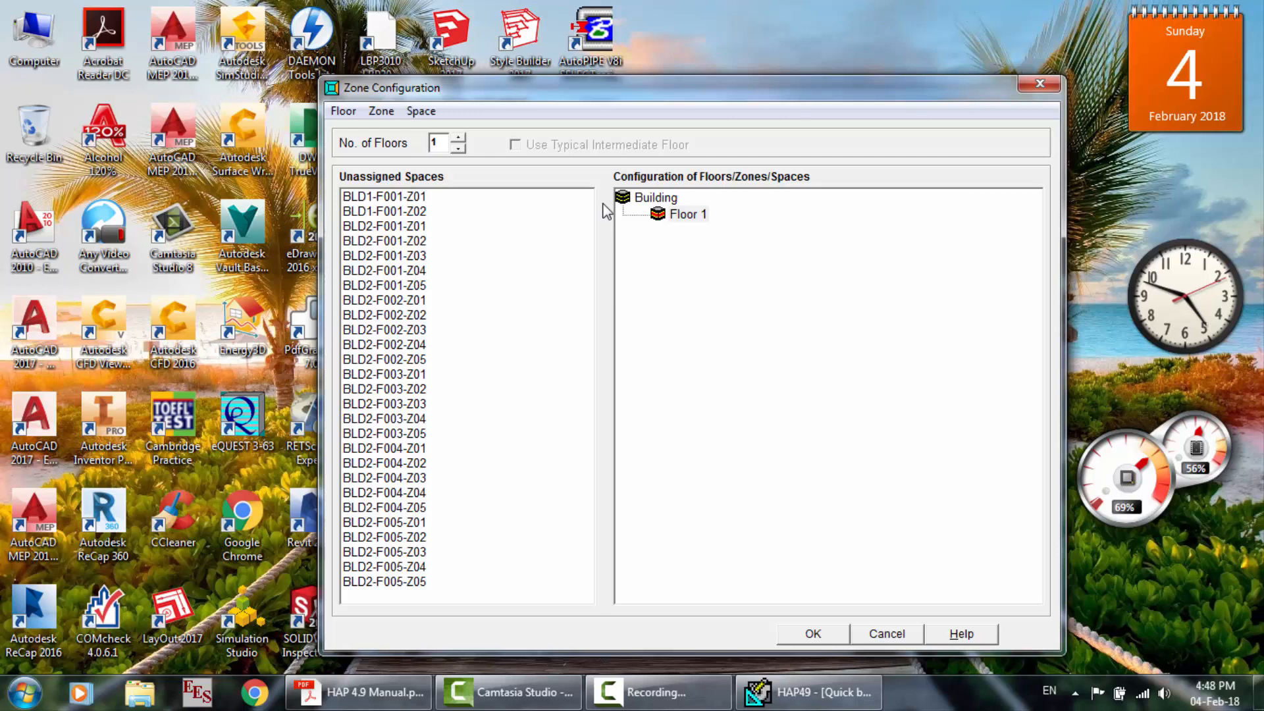
double_click(429, 142)
type("6")
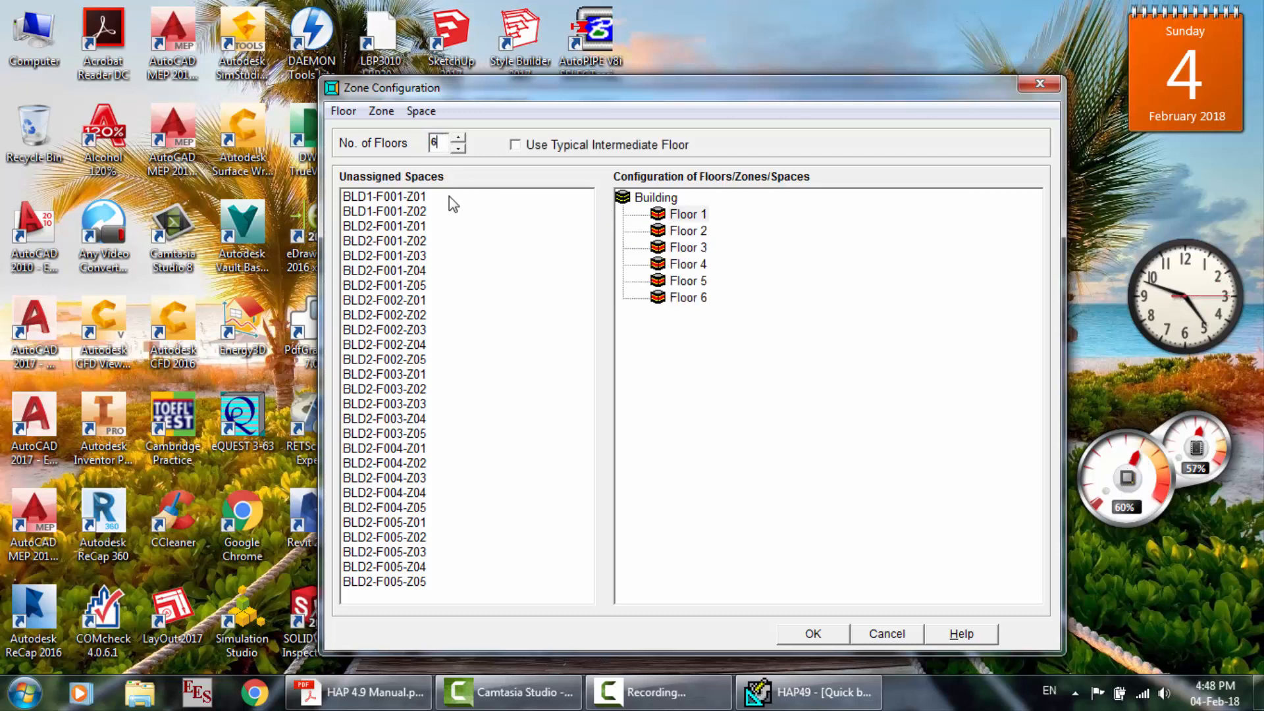
Assign spaces BLD1-F001-Z01, BLD1-F001-Z02 and BLD2-F001-Z01 through BLD2-F001-Z03 to Floor 1 as single-space zones.
left_click(423, 198)
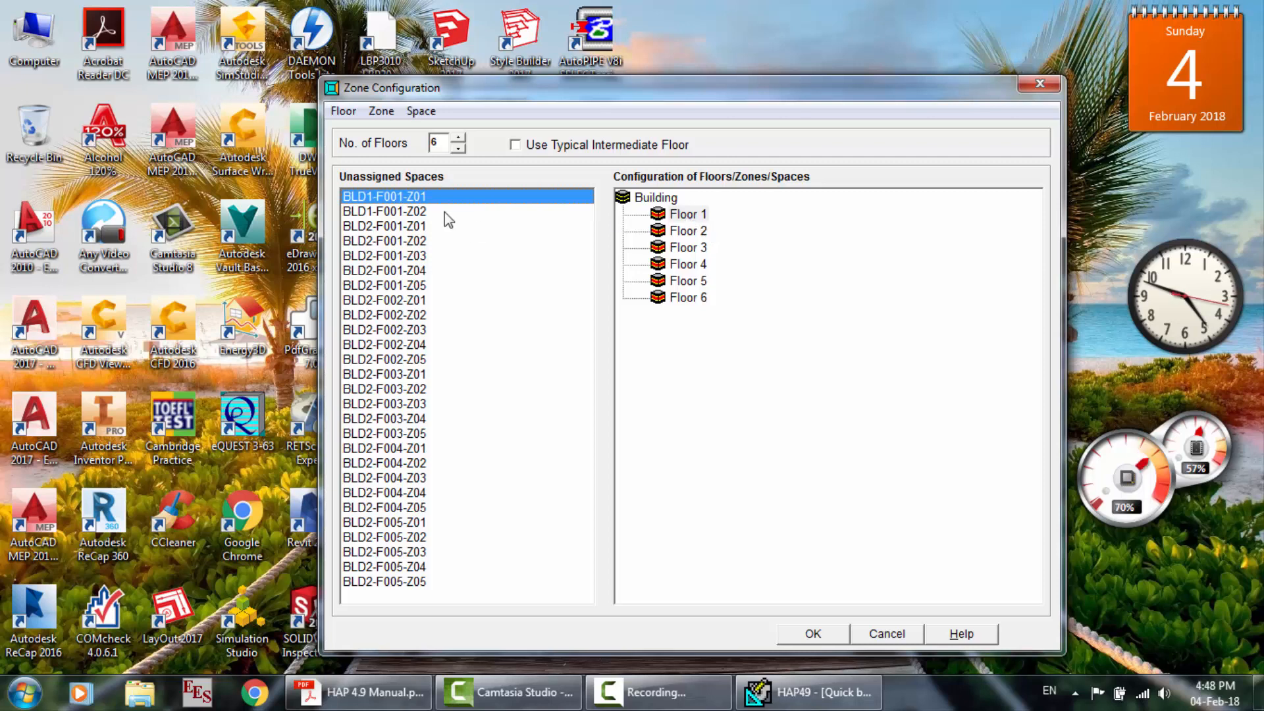
double_click(420, 199)
double_click(420, 198)
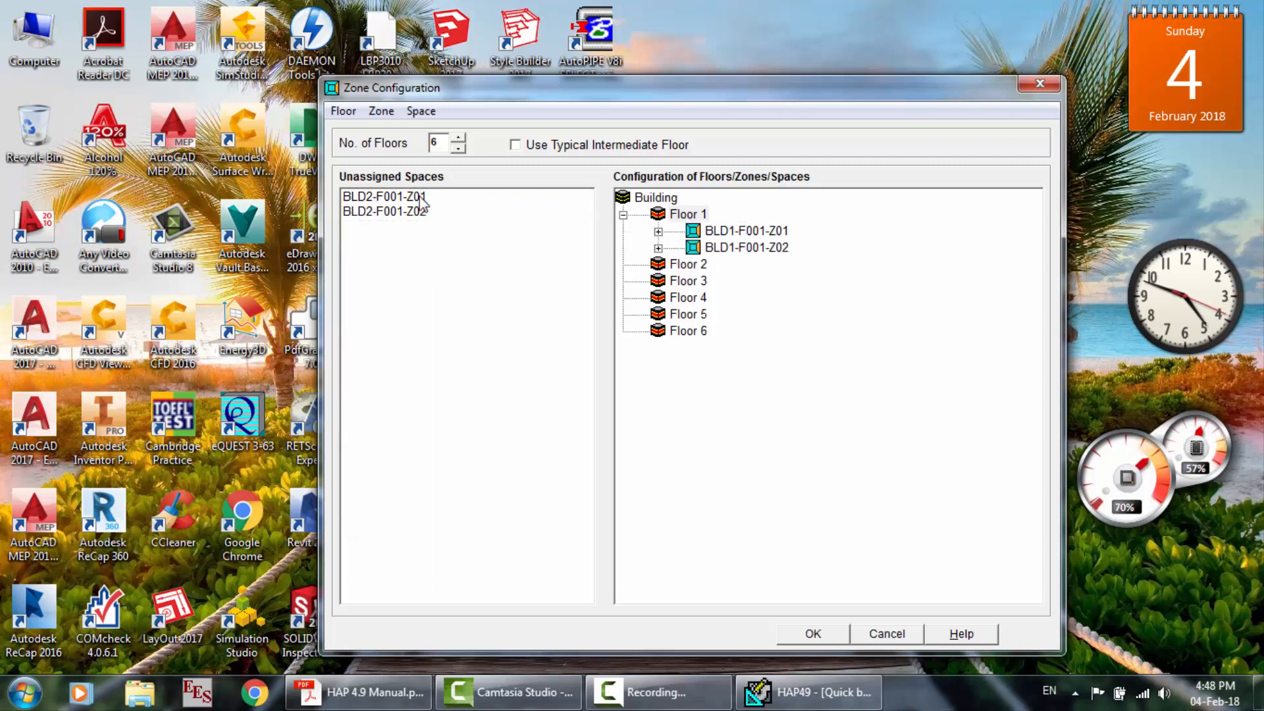
double_click(420, 199)
double_click(420, 199)
double_click(420, 198)
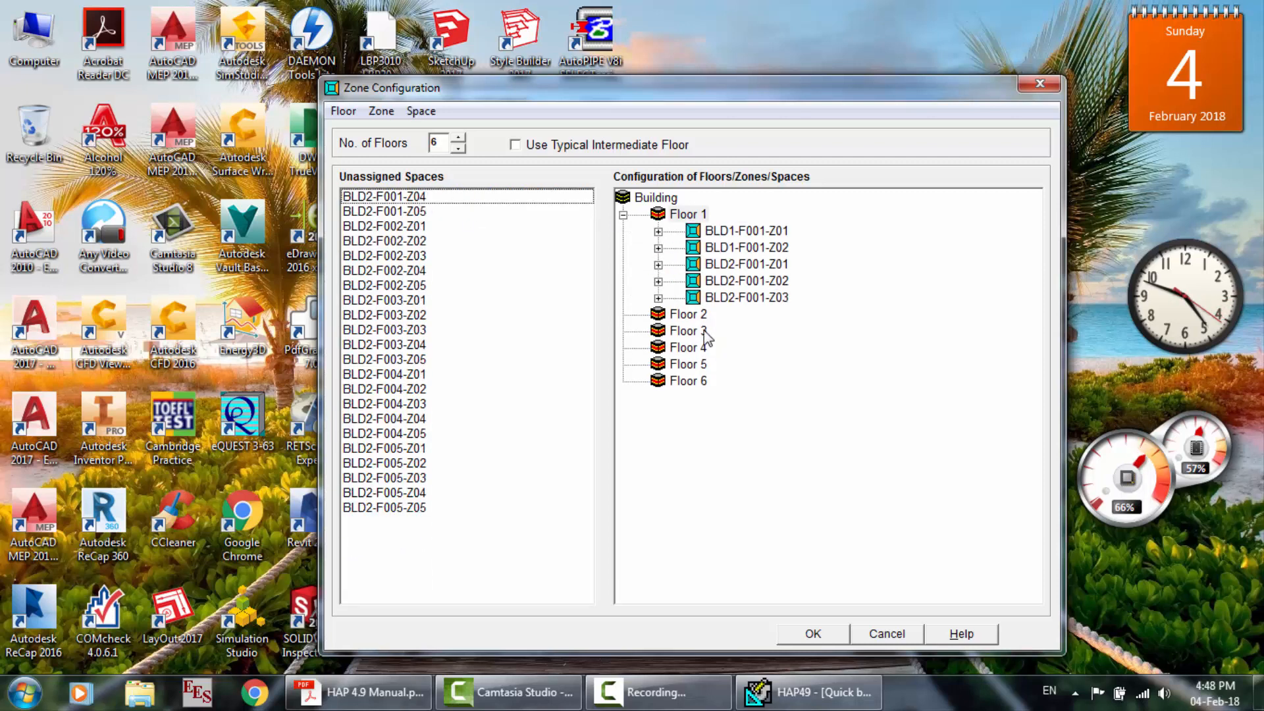
Assign spaces BLD2-F001-Z04 and BLD2-F001-Z05 to Floor 2.
left_click(700, 317)
double_click(409, 198)
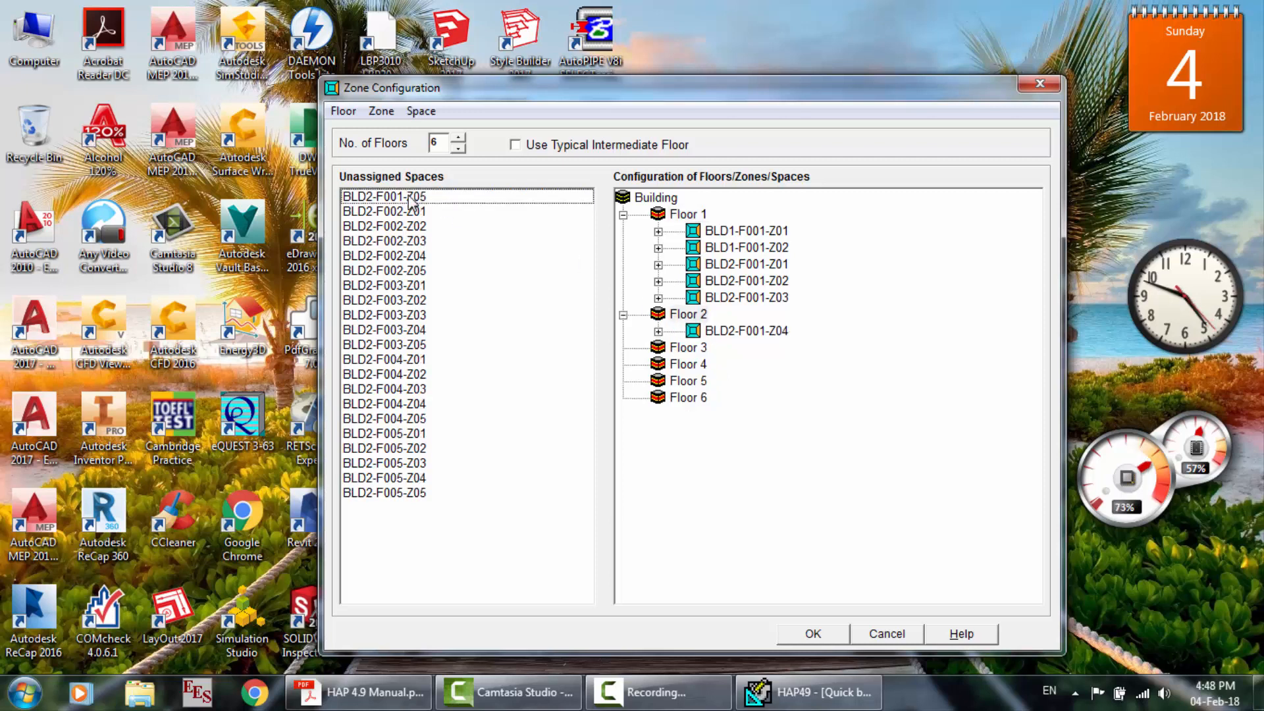
double_click(409, 197)
Assign spaces BLD2-F002-Z01 through BLD2-F002-Z04 to Floor 3.
left_click(685, 365)
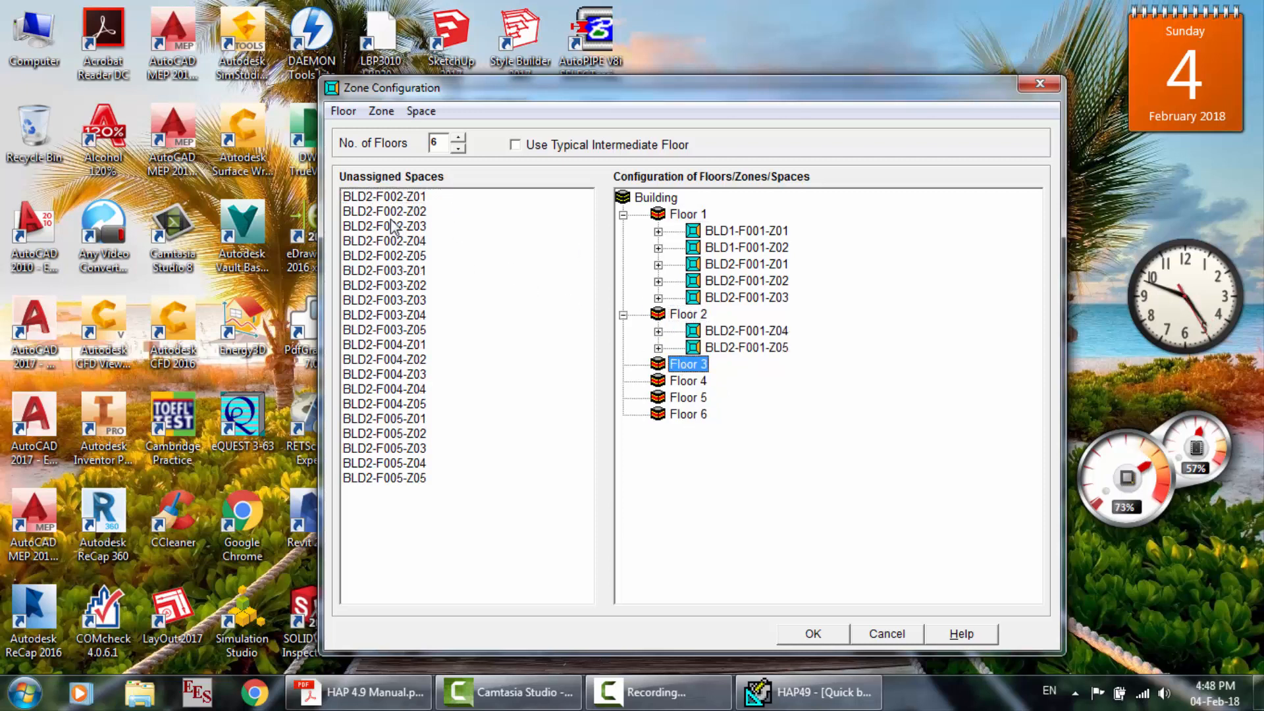
double_click(390, 203)
double_click(389, 204)
double_click(389, 203)
left_click(390, 204)
double_click(390, 203)
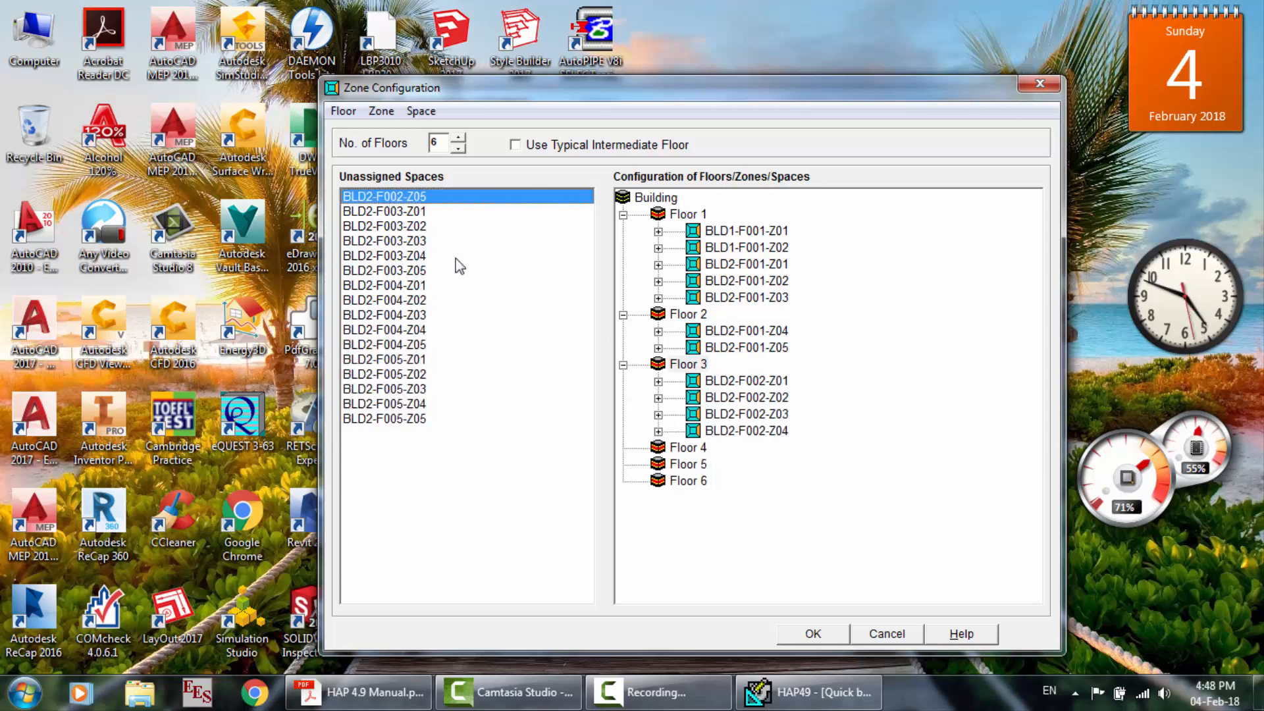
Enable Use Typical Intermediate Floor and assign spaces BLD2-F002-Z04, BLD2-F002-Z05 and BLD2-F003-Z01 to the Intermediate Floor.
left_click(515, 145)
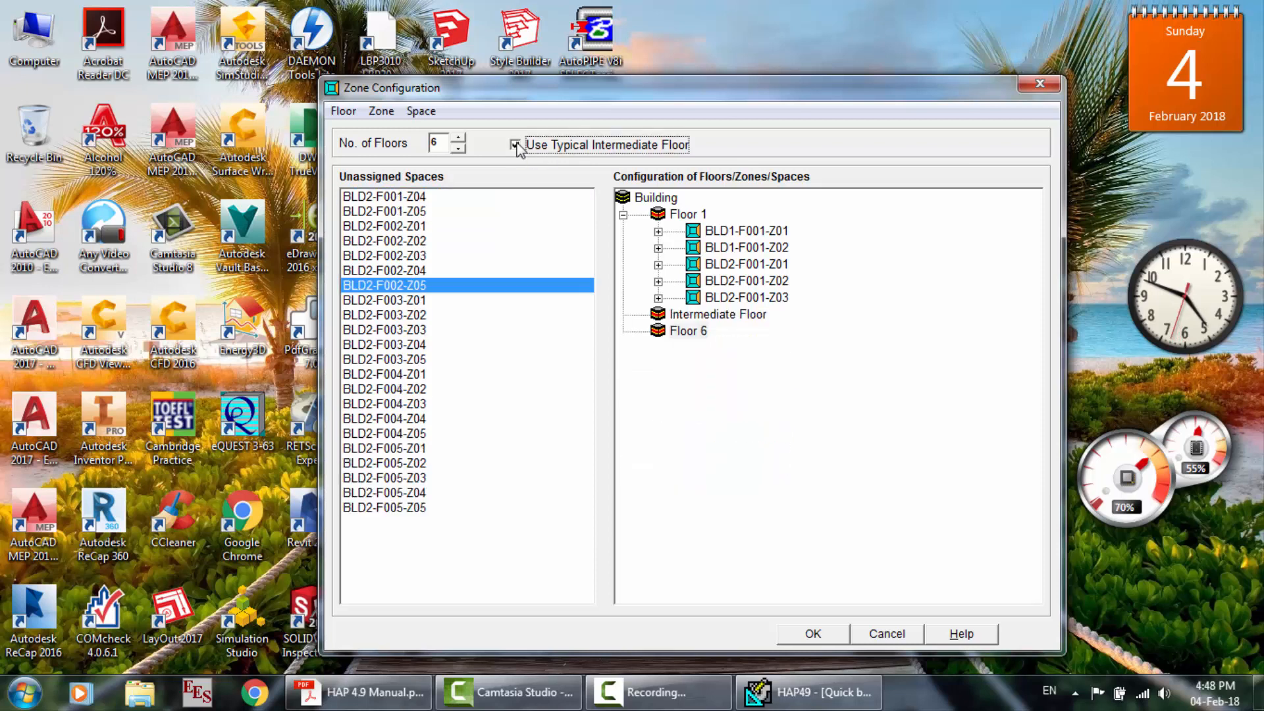
left_click(705, 315)
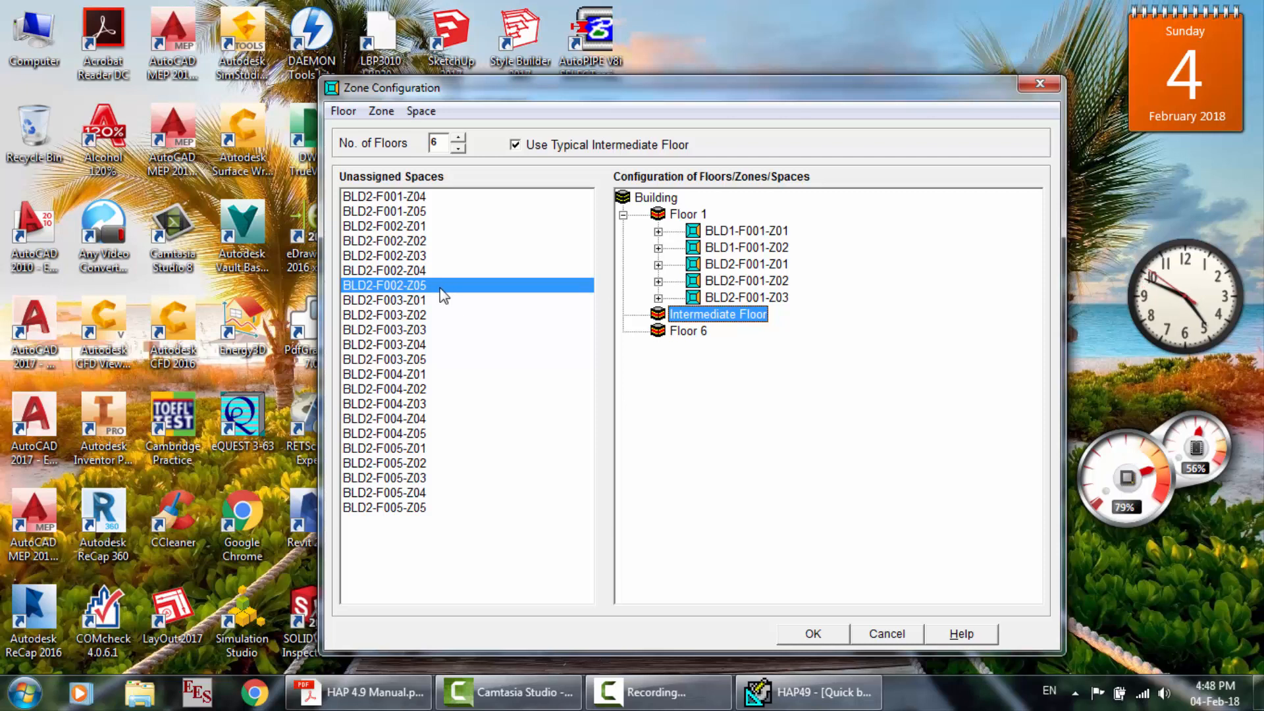
left_click(408, 276)
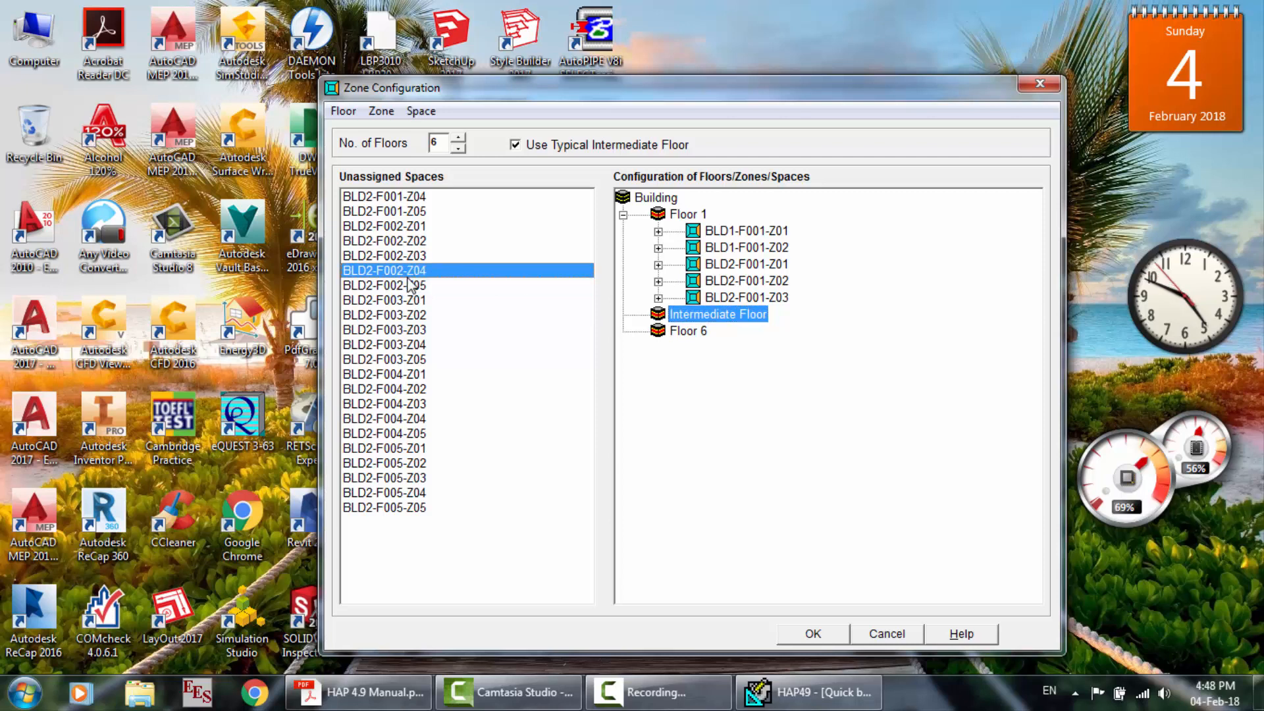
double_click(407, 276)
left_click(403, 275)
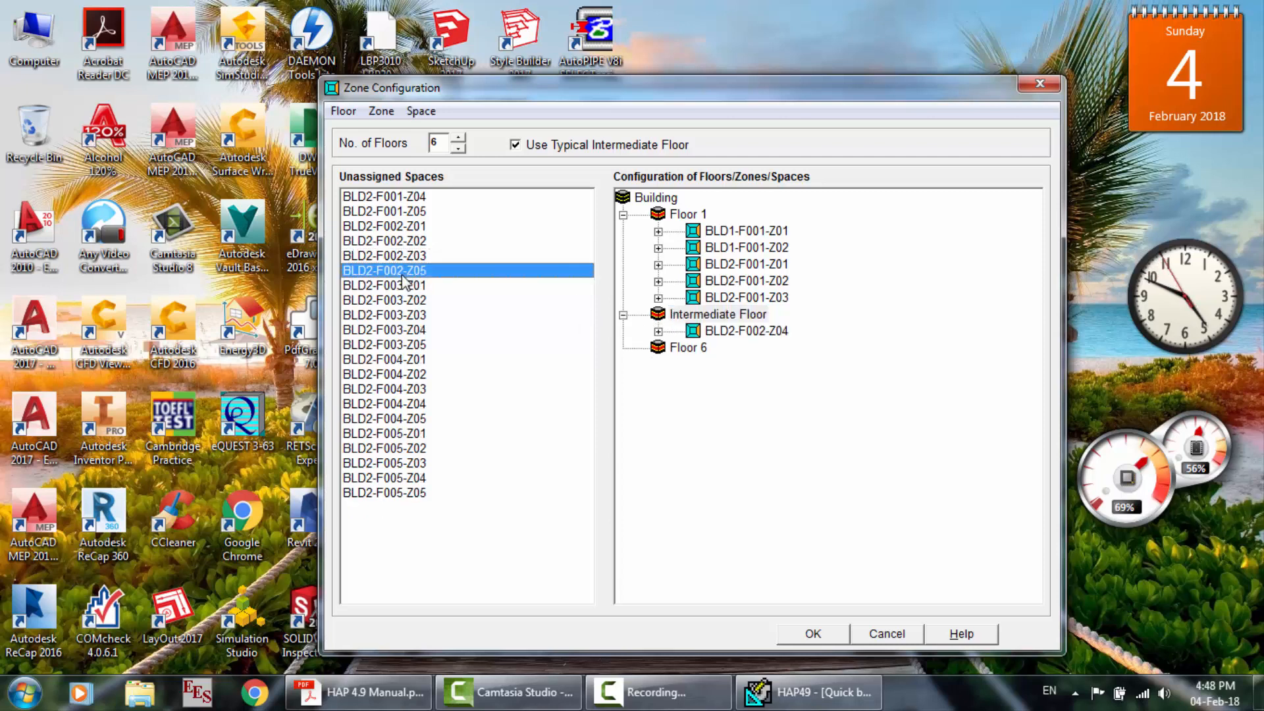
double_click(402, 275)
double_click(402, 275)
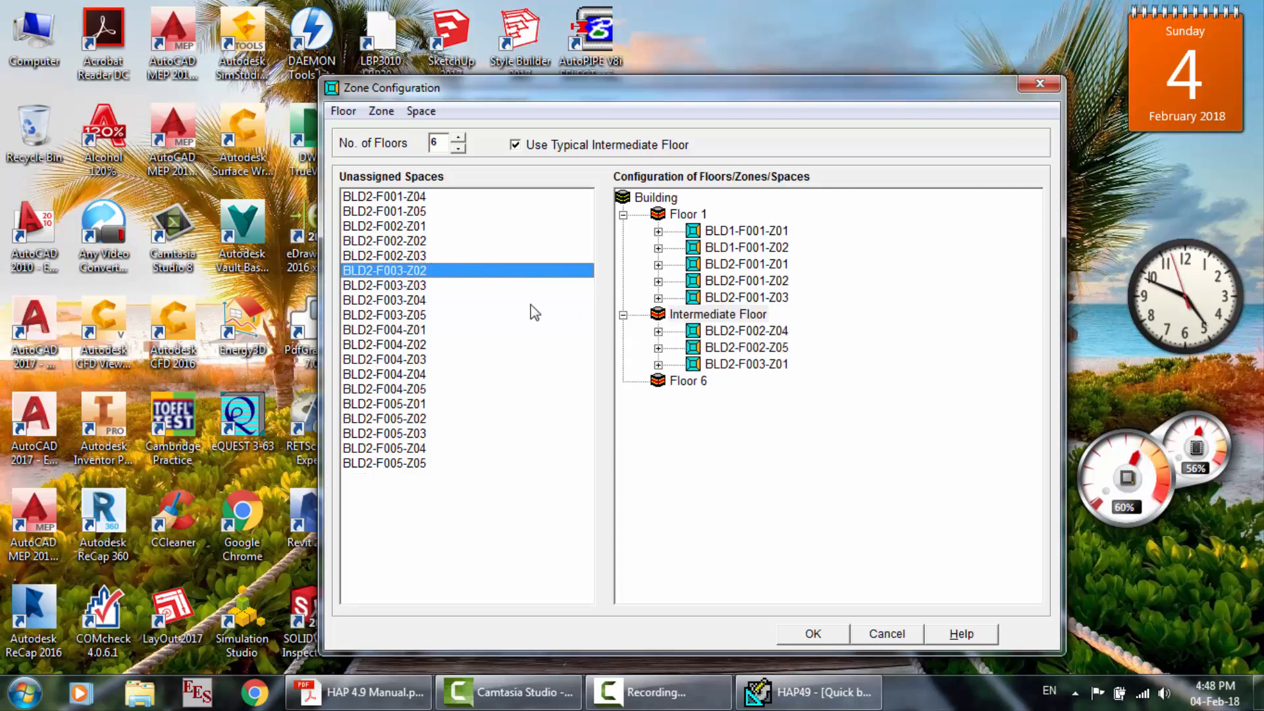
Expand zone BLD2-F002-Z04 under the Intermediate Floor to view its assigned space, and collapse it again.
left_click(724, 331)
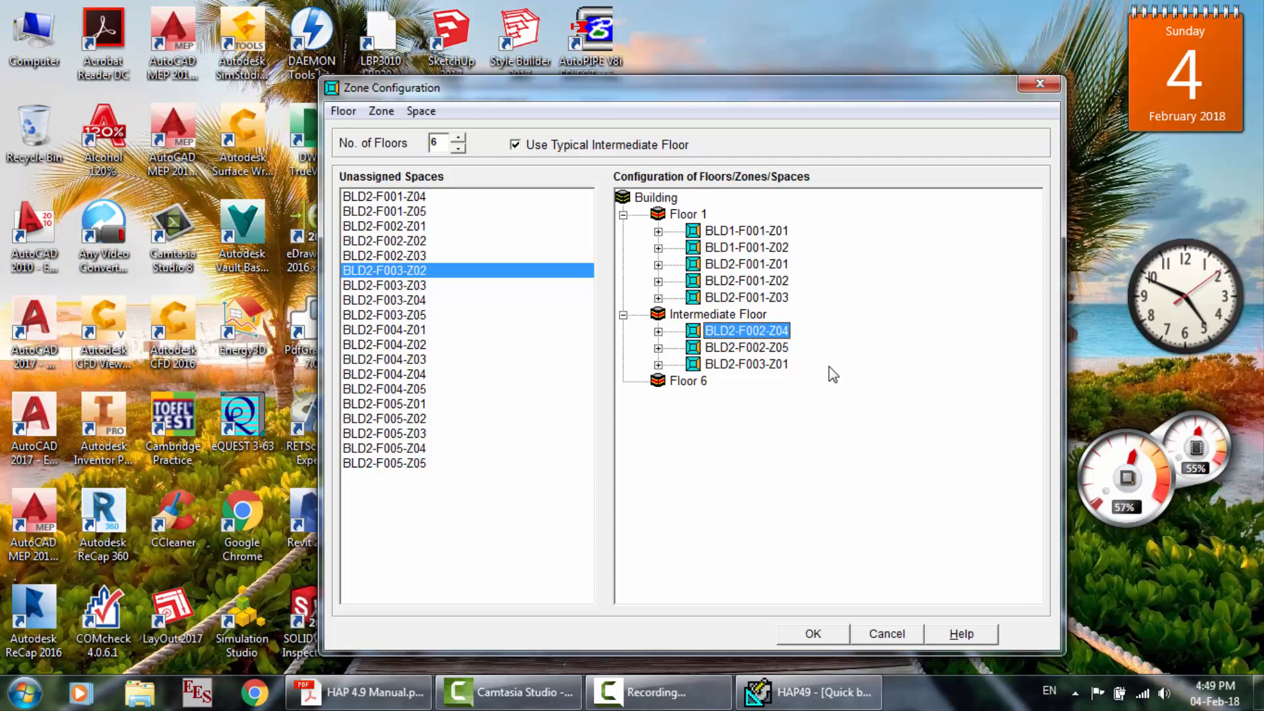
left_click(658, 332)
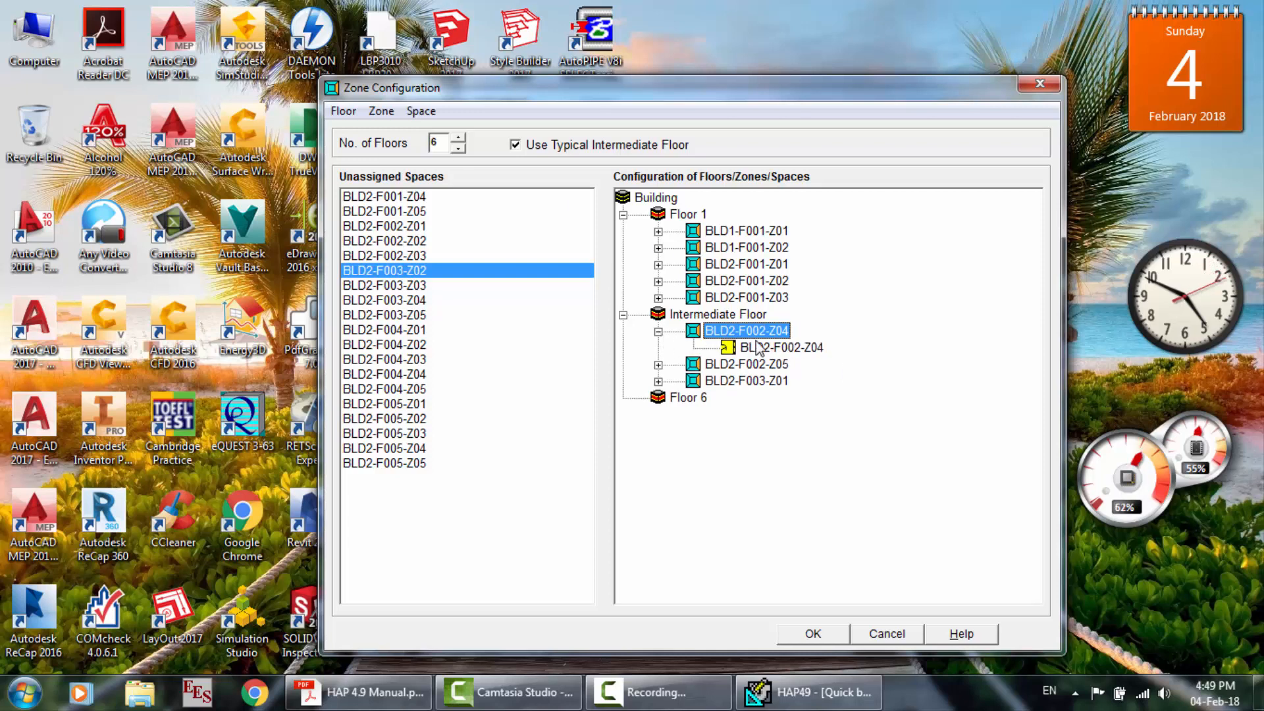
left_click(658, 332)
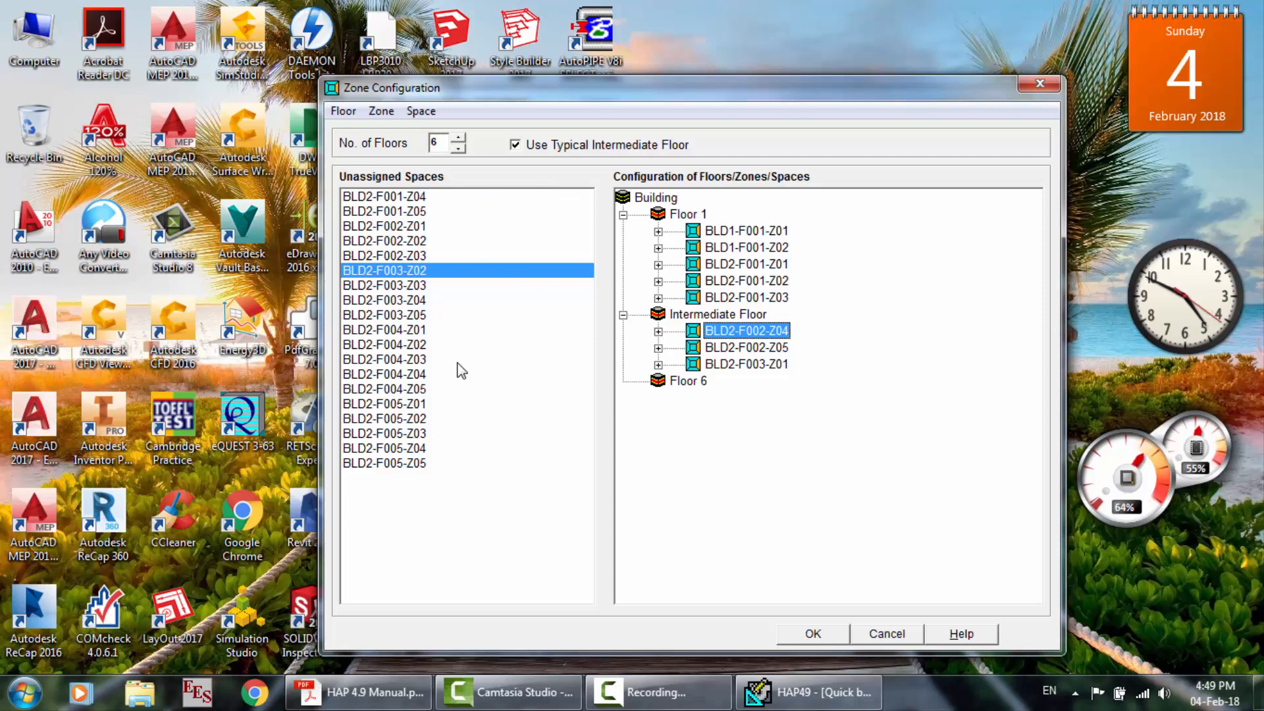
Assign spaces BLD2-F003-Z03 through BLD2-F003-Z05 and BLD2-F004-Z01 through BLD2-F004-Z03 to Floor 6.
left_click(702, 385)
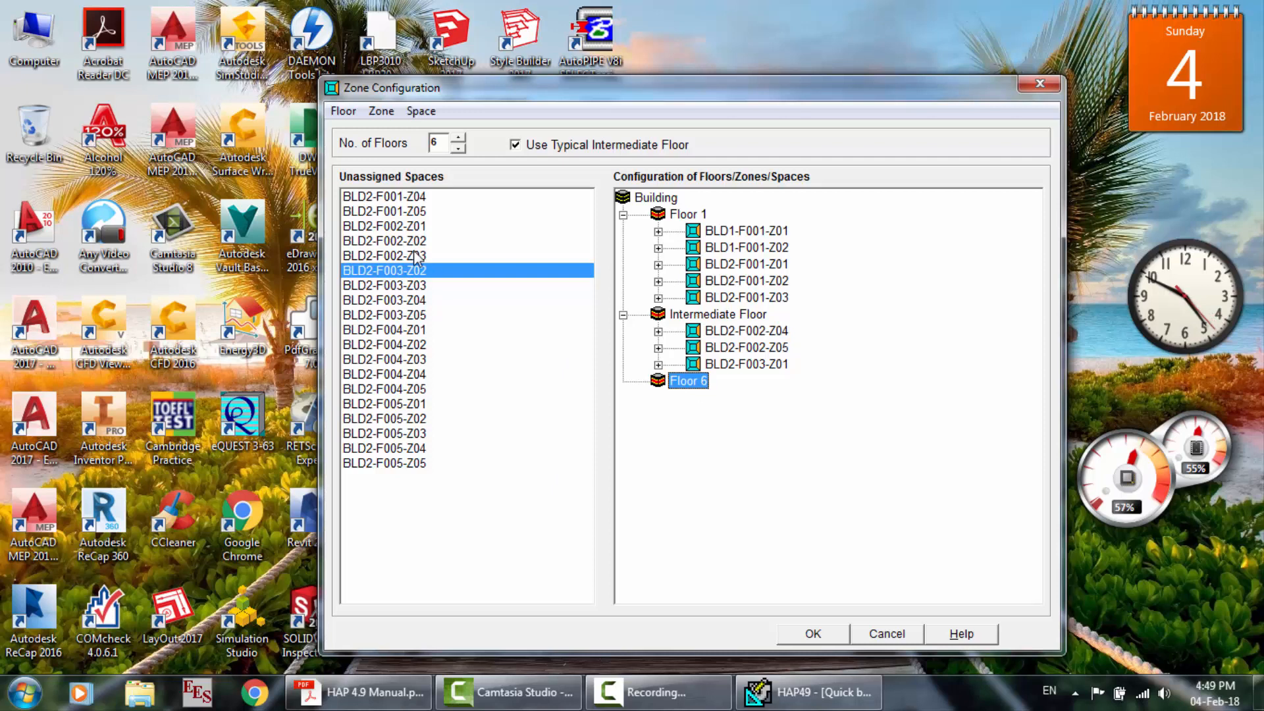
double_click(415, 284)
double_click(415, 283)
double_click(415, 283)
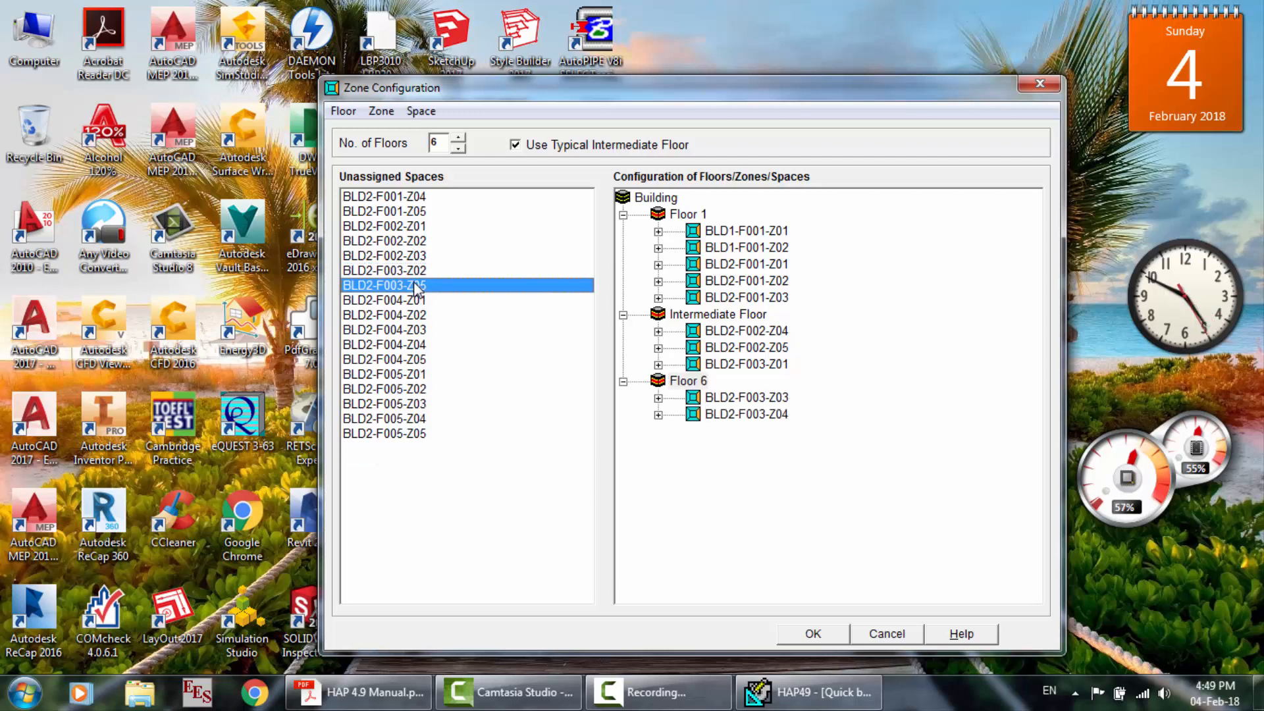
double_click(414, 283)
double_click(415, 287)
double_click(414, 286)
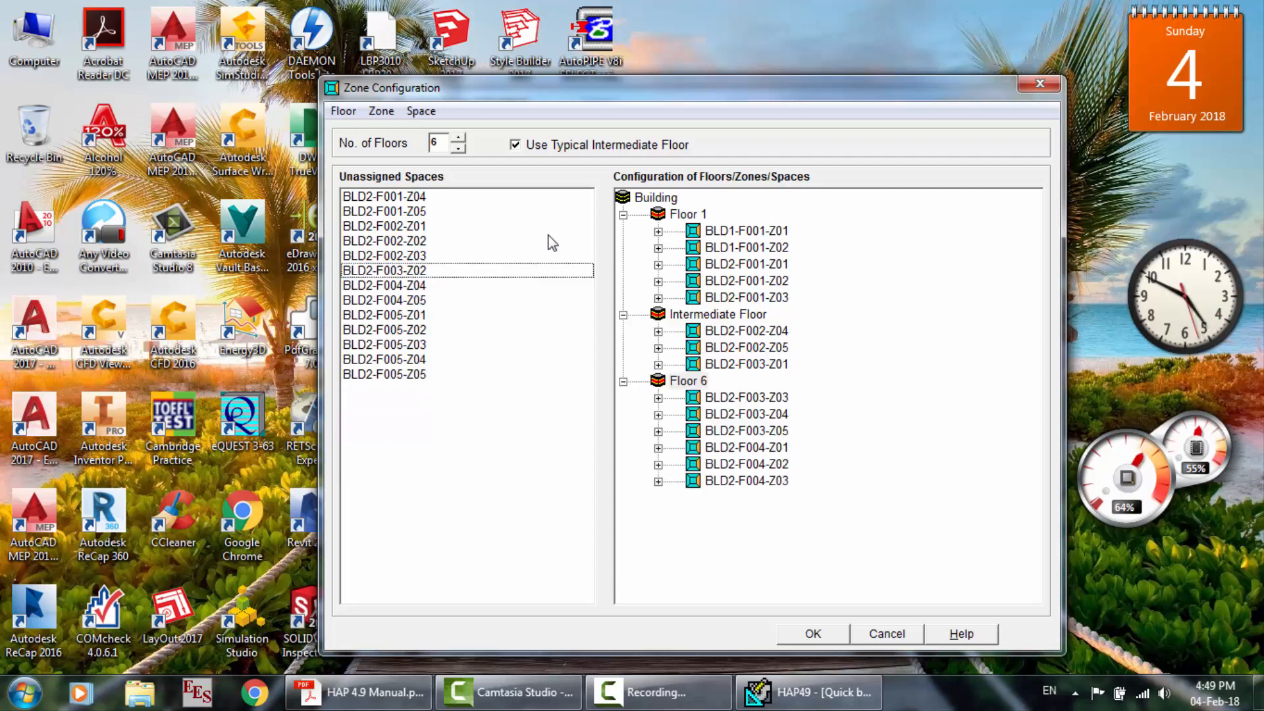
Assign the remaining first-floor spaces BLD2-F001-Z04 and BLD2-F001-Z05 to Floor 1.
left_click(699, 314)
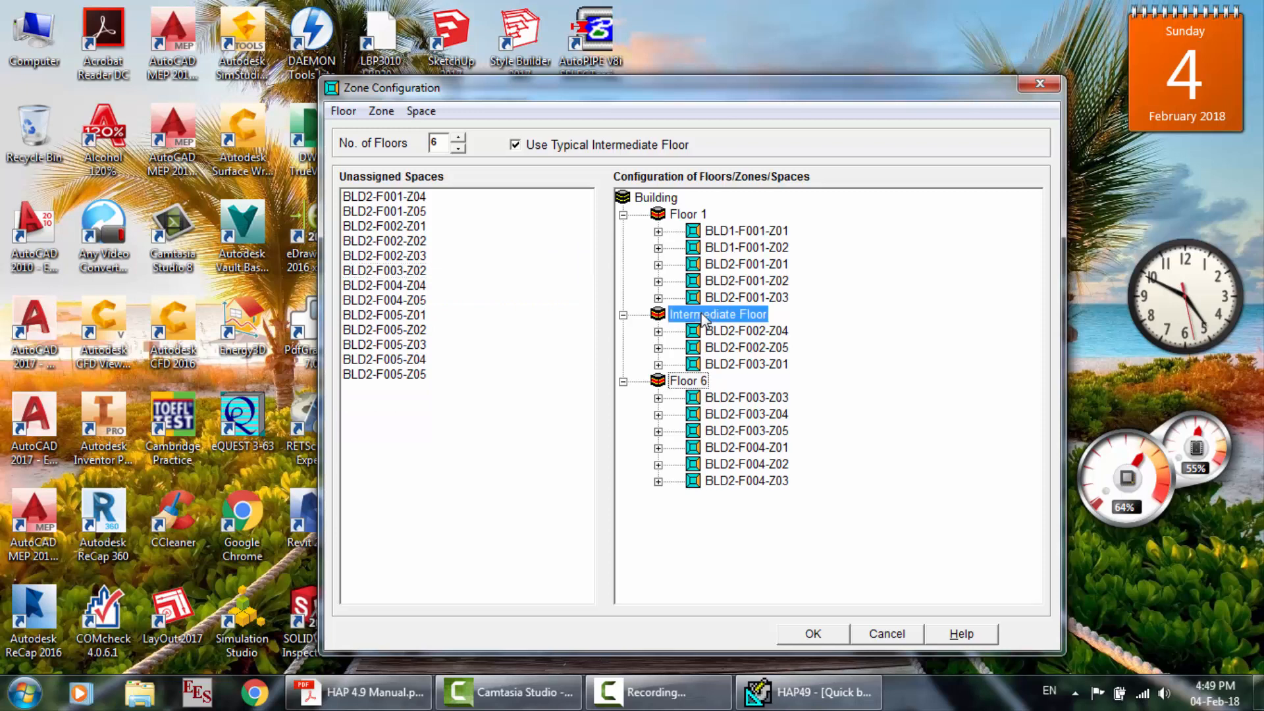
left_click(687, 219)
double_click(372, 197)
double_click(371, 197)
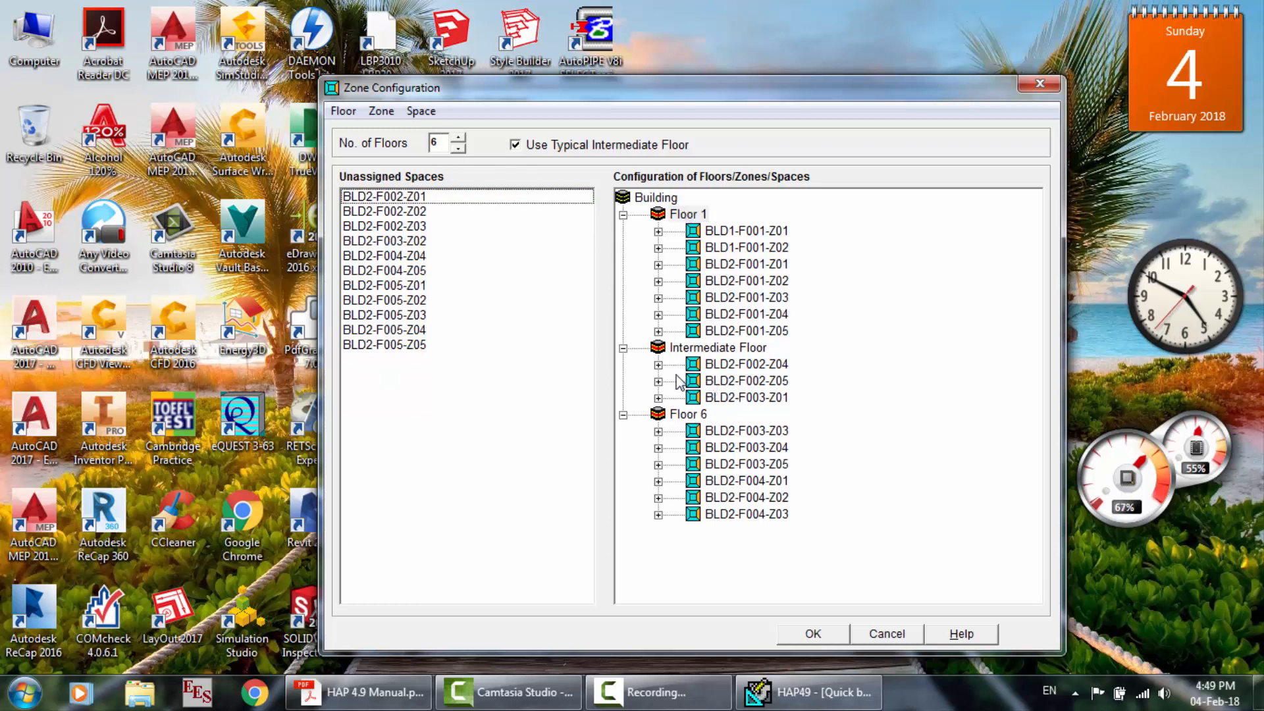
left_click(679, 415)
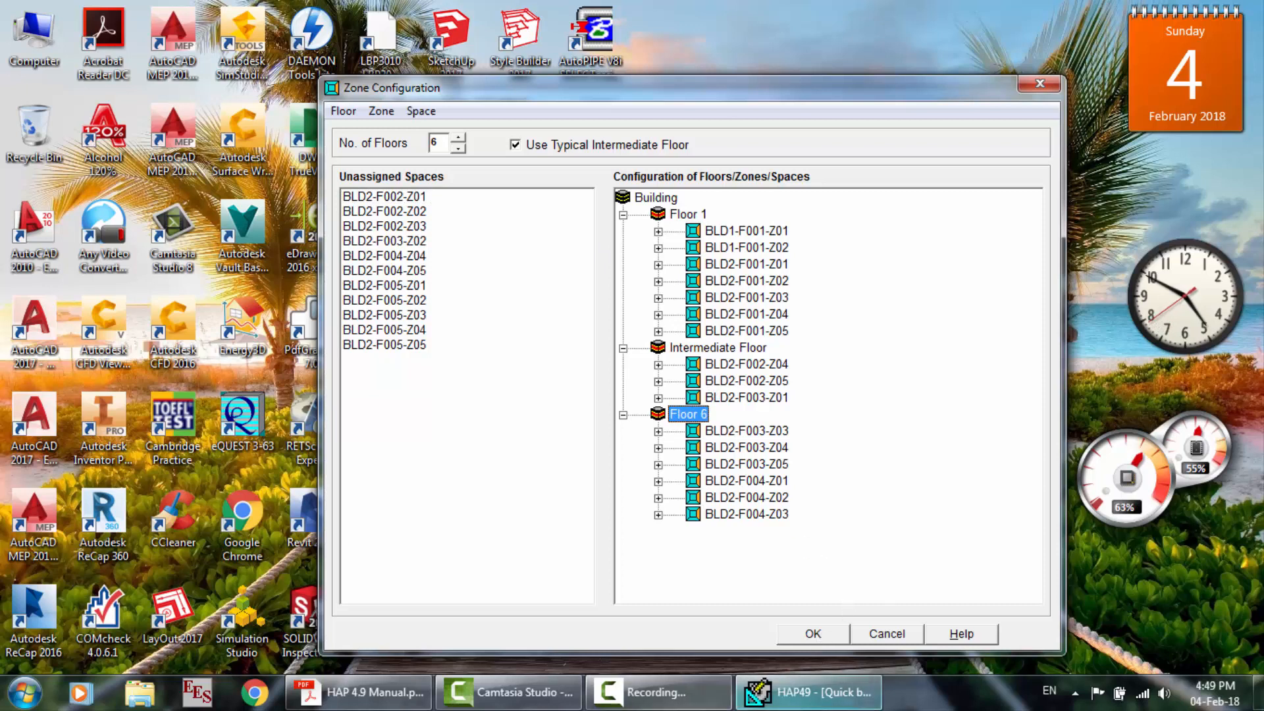
left_click(658, 693)
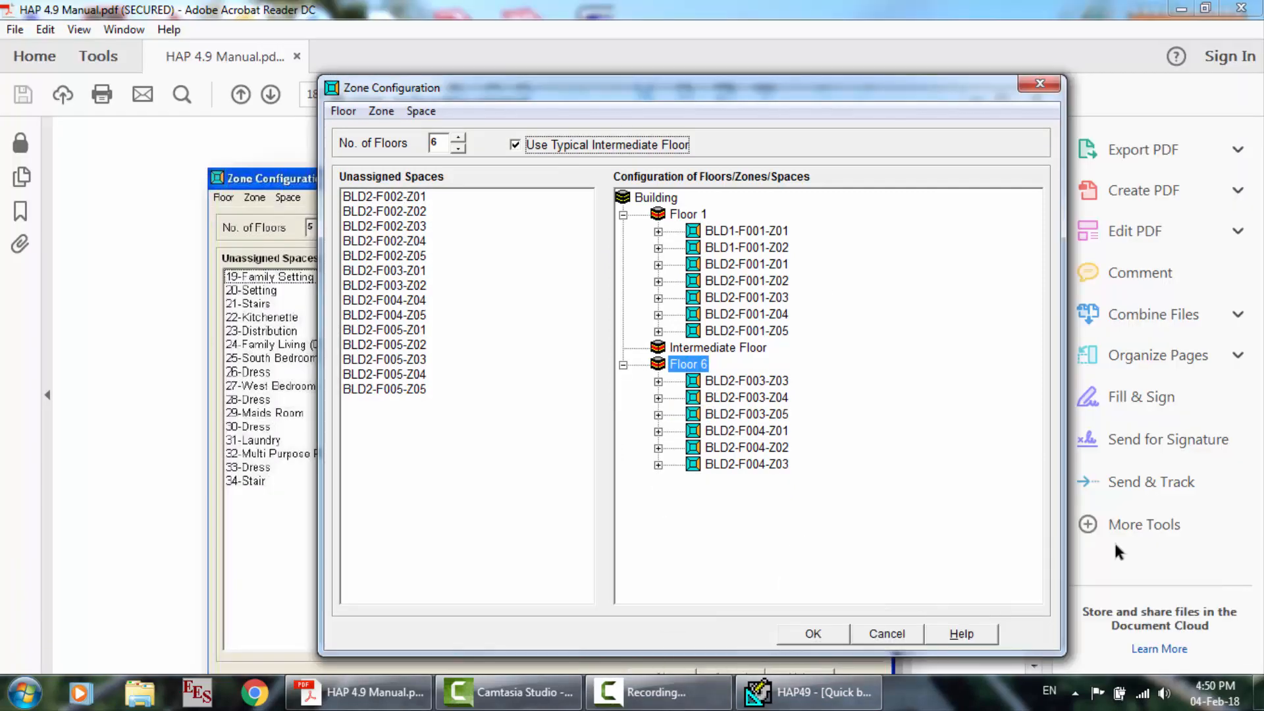
Disable Use Typical Intermediate Floor, select the separate floors between 2 and 6 one after another, and enable the option again.
left_click(515, 144)
left_click(697, 347)
left_click(696, 365)
left_click(698, 381)
left_click(700, 398)
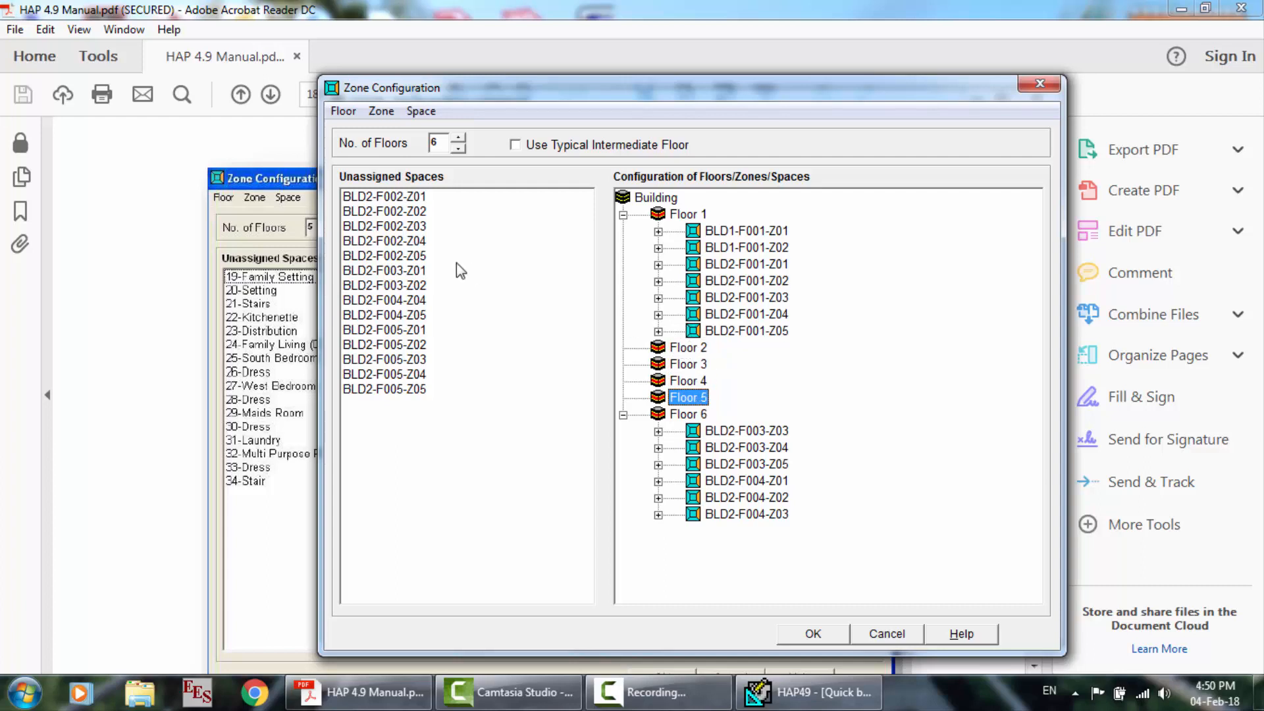
left_click(677, 349)
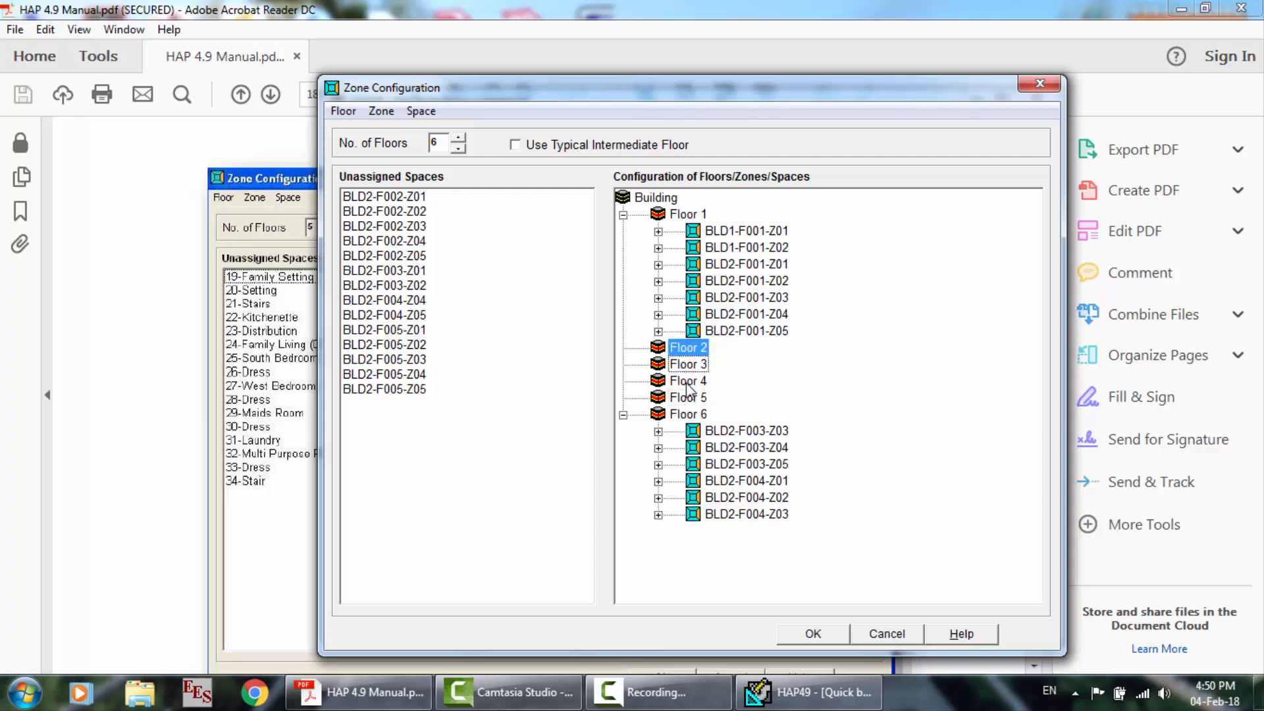
left_click(687, 384)
left_click(693, 414)
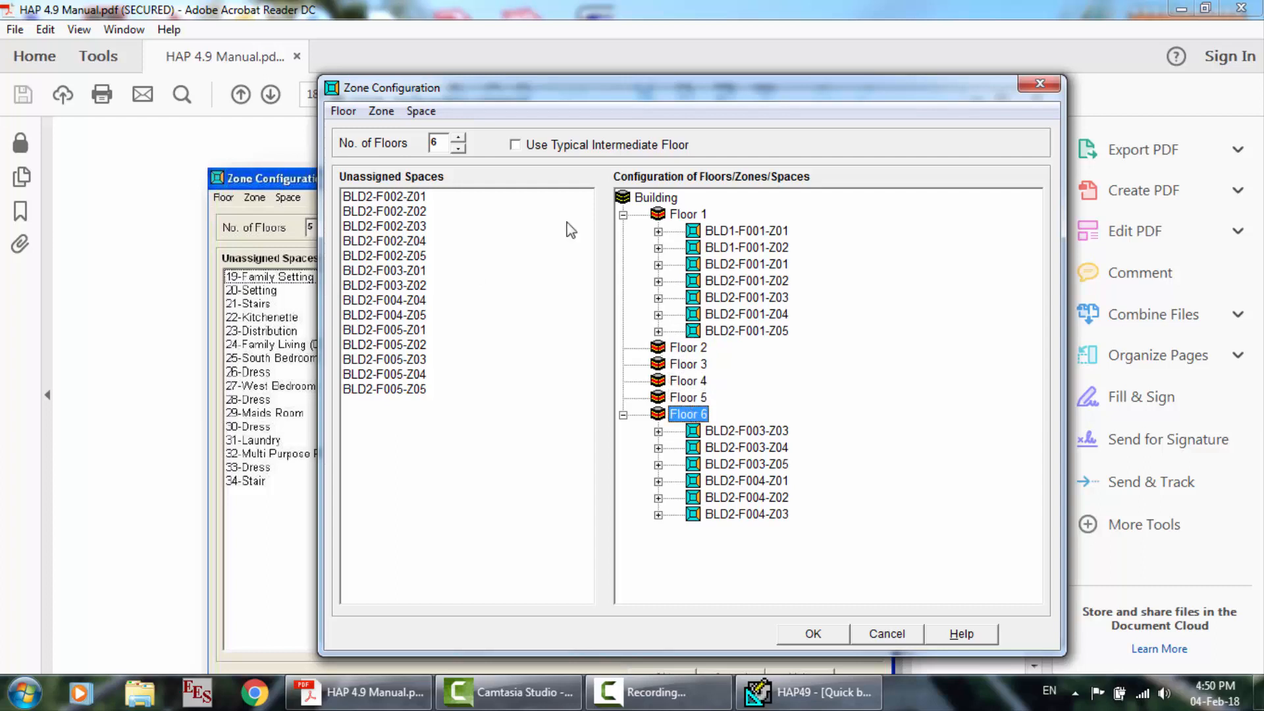
left_click(517, 146)
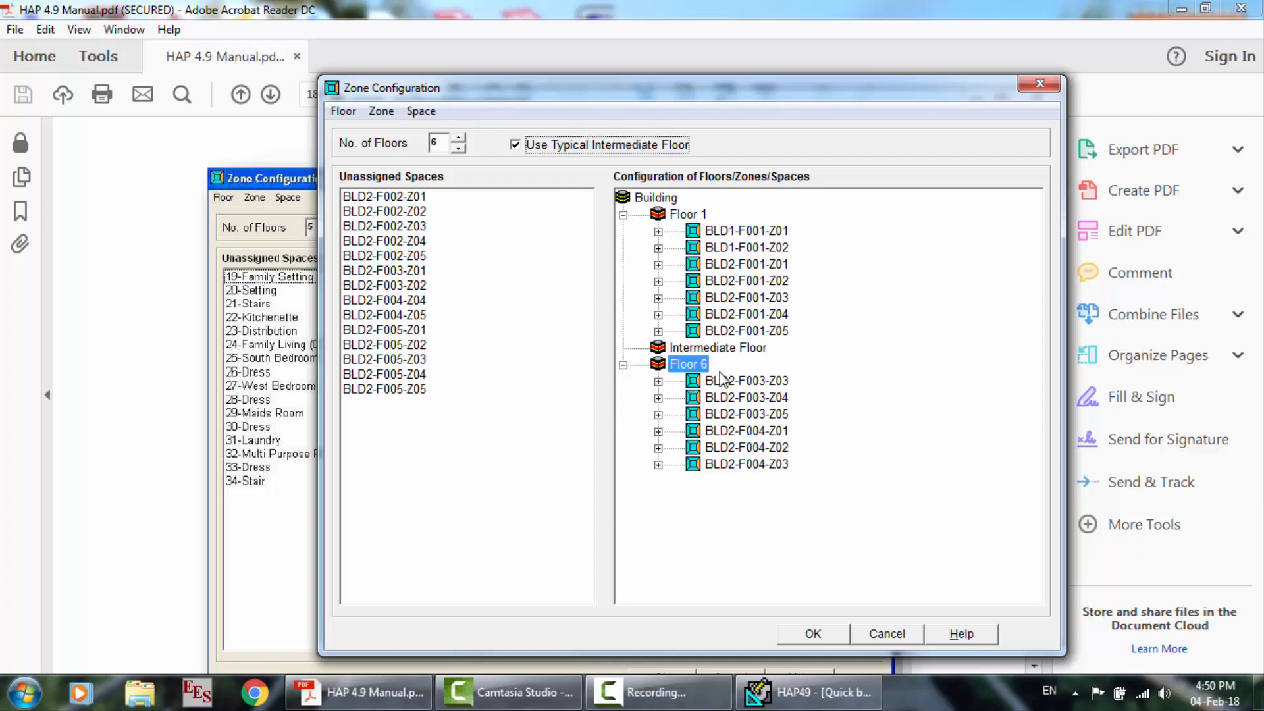
Select the Intermediate Floor and dismiss the Windows prompt by keeping the current color scheme without showing the message again.
left_click(706, 349)
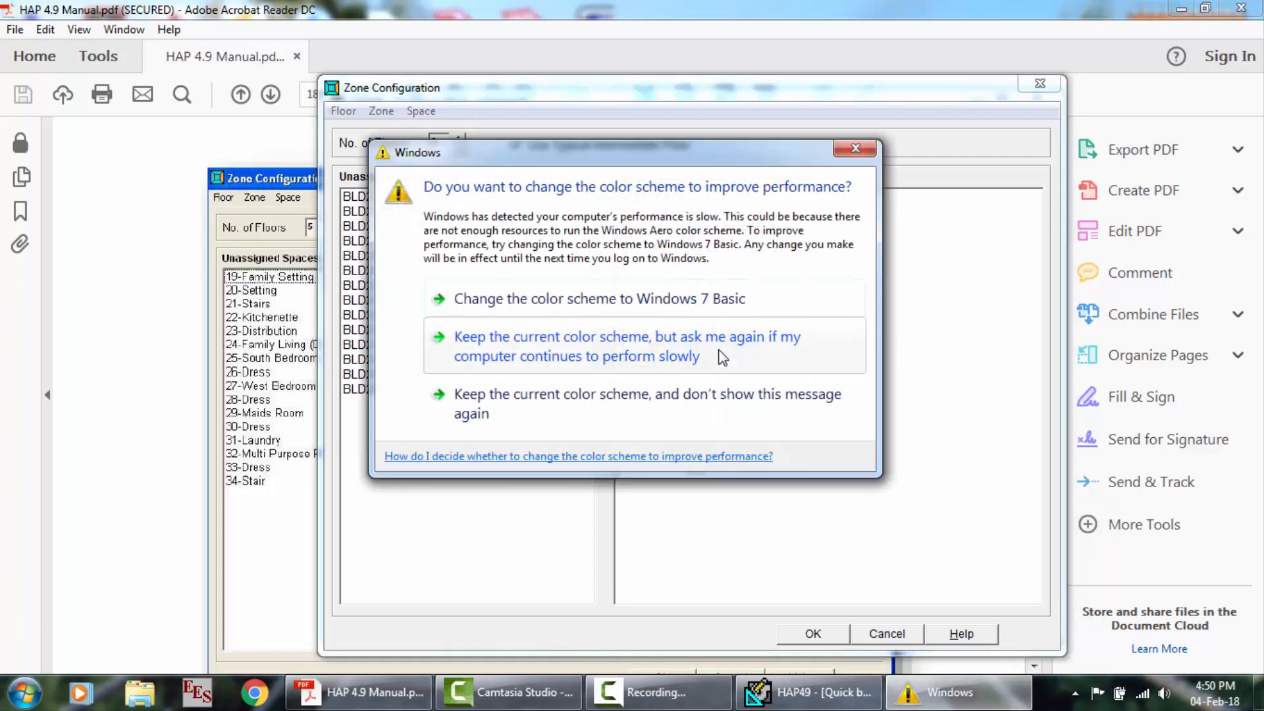
left_click(614, 395)
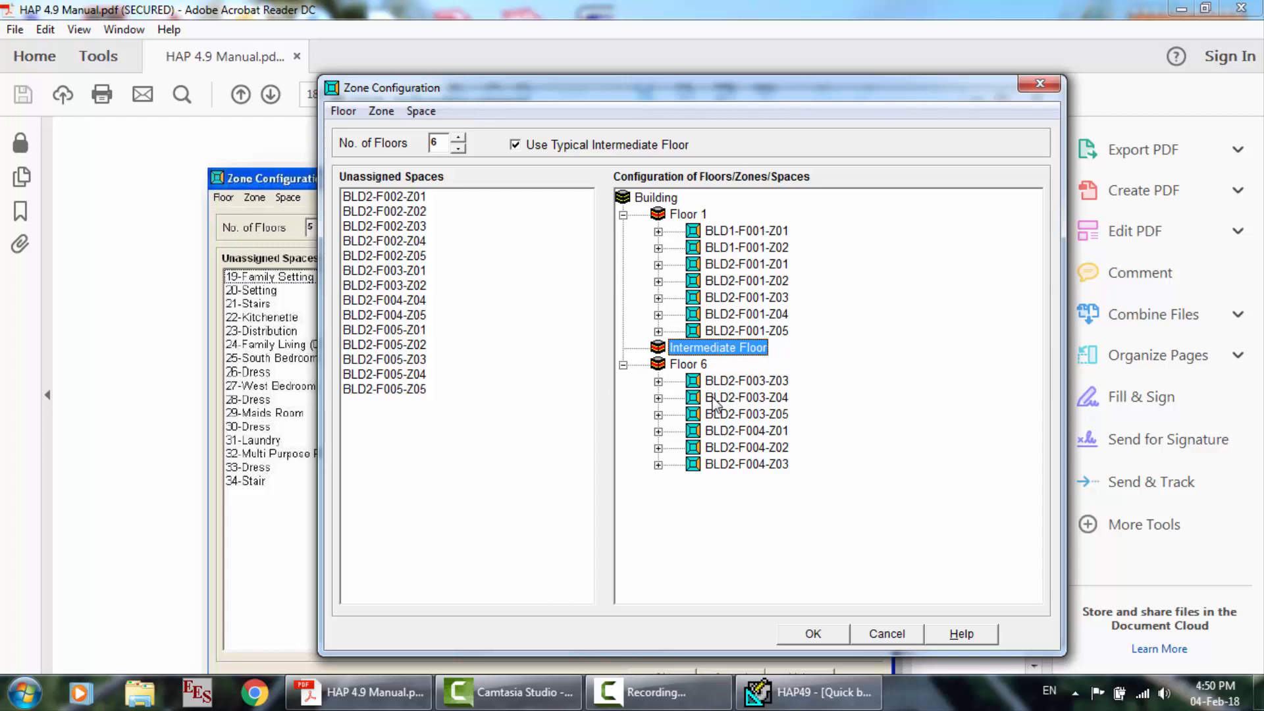
left_click_drag(718, 399, 691, 372)
left_click(718, 355)
Read the help topic on the Zone Configuration screen, including the typical intermediate floor option, and return to the zone configuration.
key("F1")
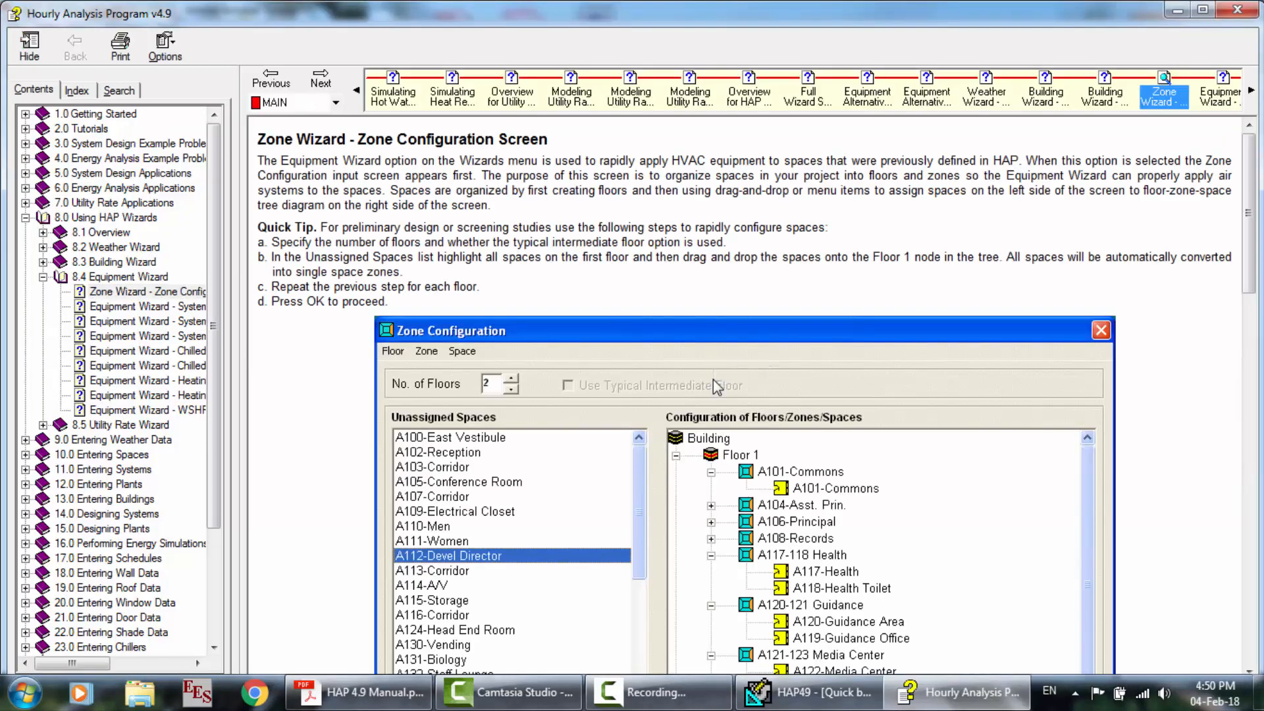
middle_click(713, 379)
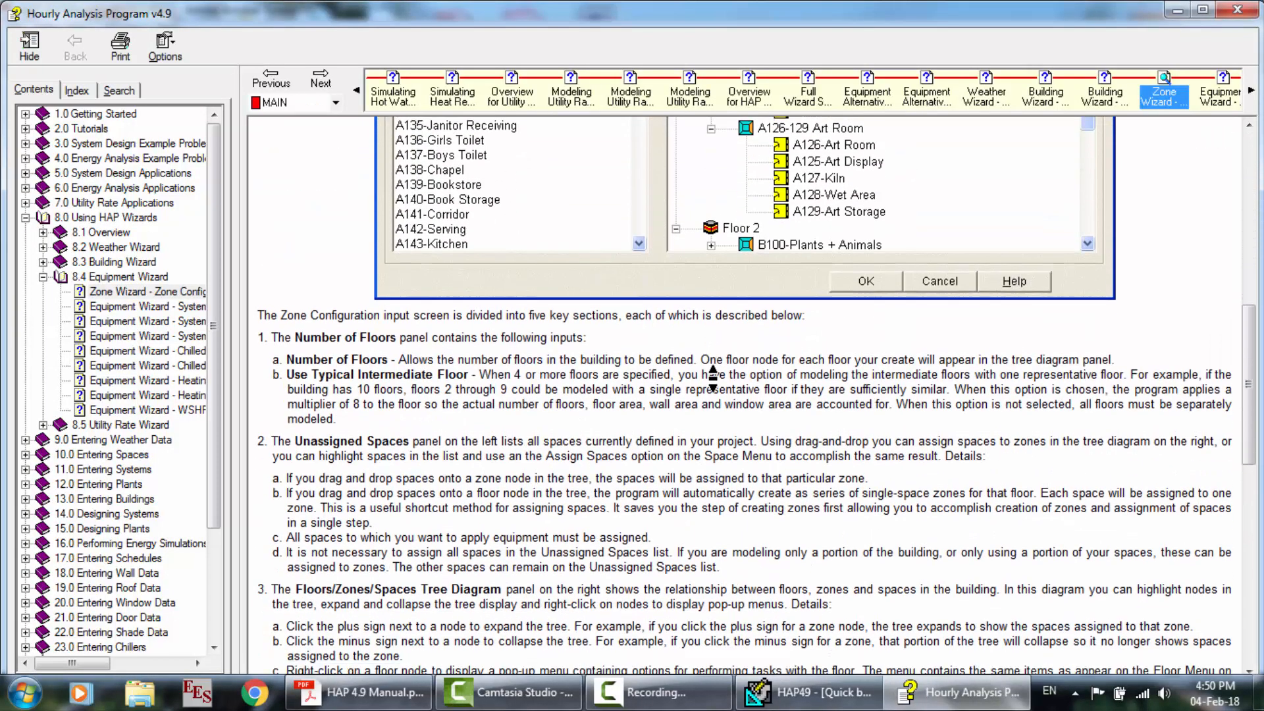
scroll(713, 379, "up", 15)
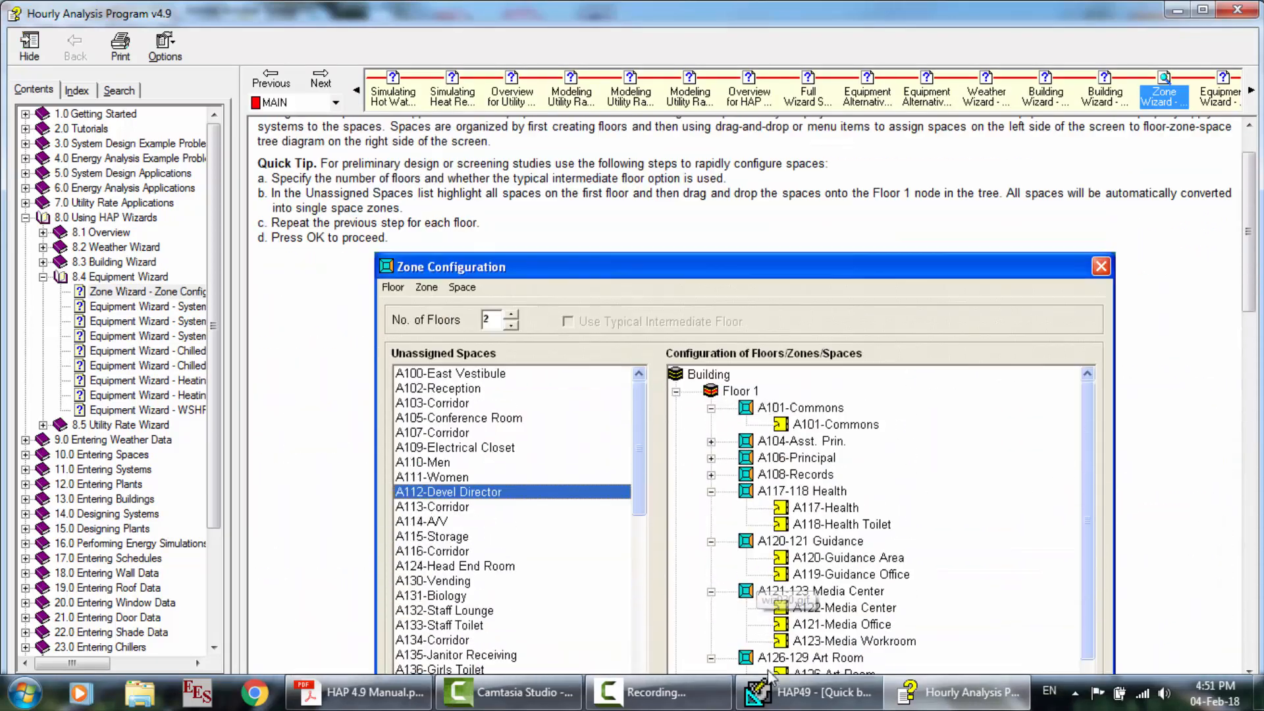
left_click(771, 686)
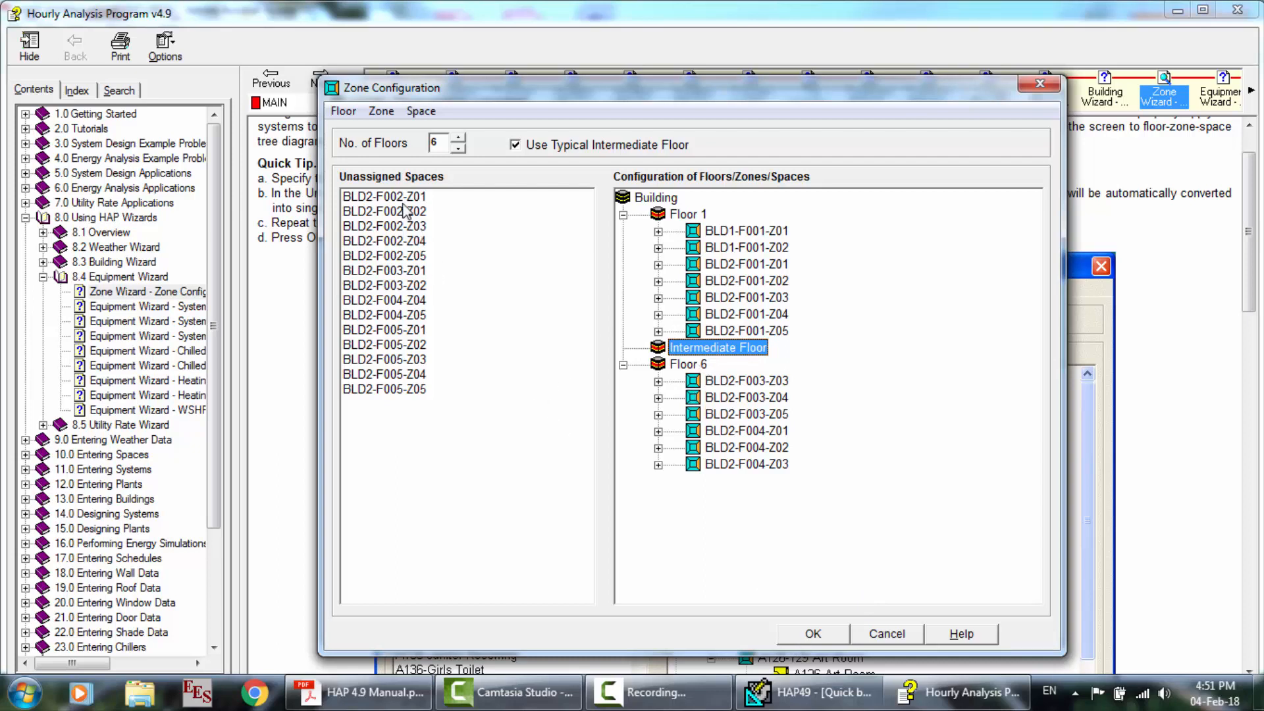
Assign all remaining spaces, from BLD2-F002-Z01 through BLD2-F005-Z05, to the Intermediate Floor and accept the zone configuration.
left_click_drag(471, 206, 424, 397)
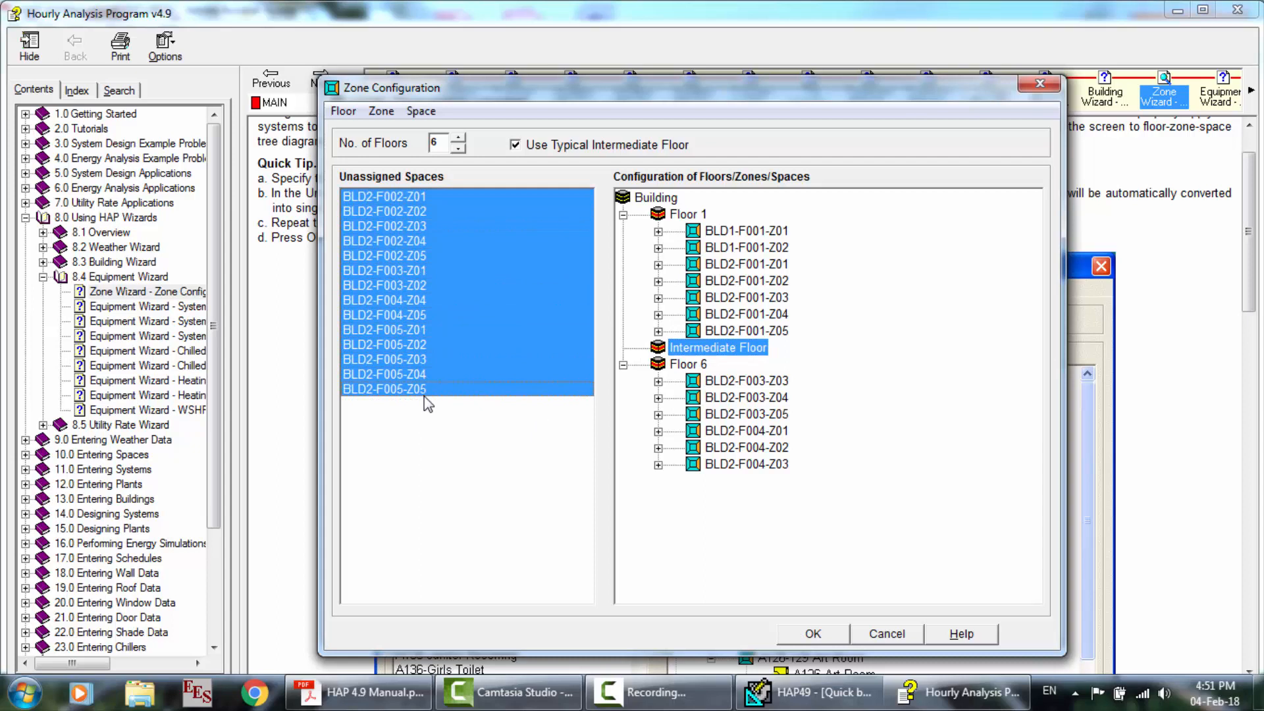
double_click(414, 360)
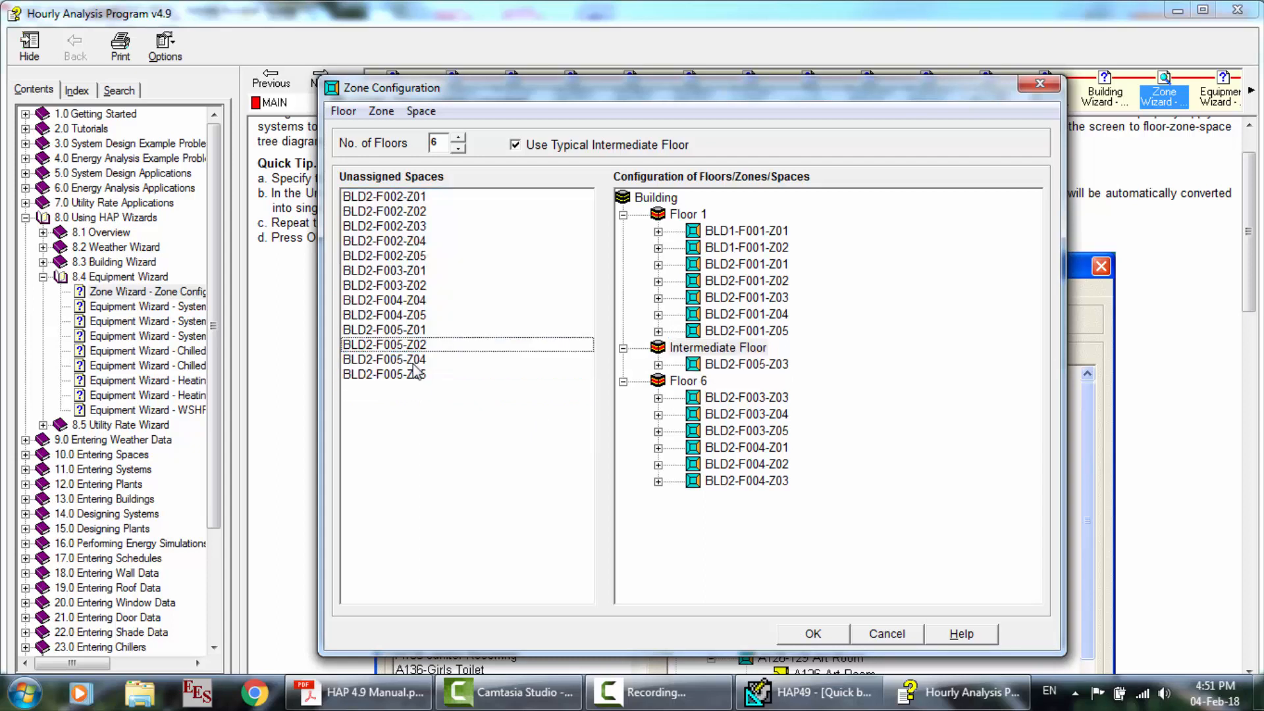
double_click(419, 201)
double_click(419, 201)
double_click(419, 202)
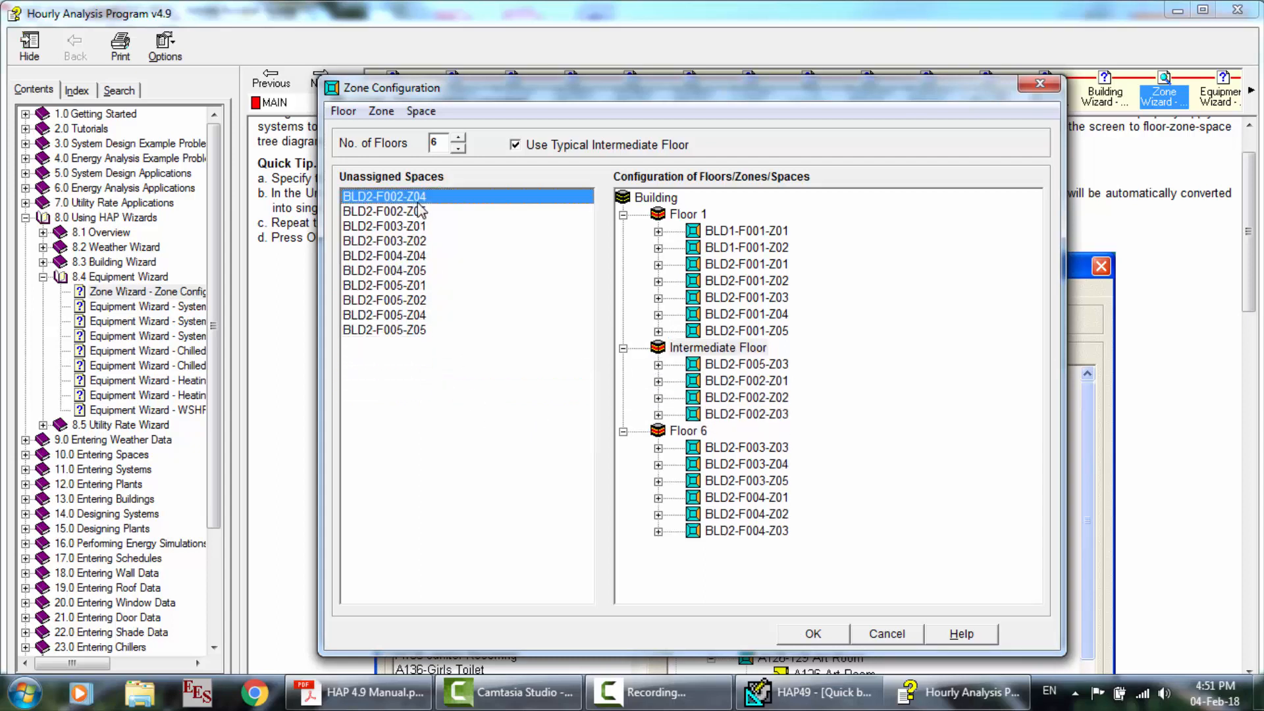
double_click(418, 204)
double_click(418, 204)
double_click(418, 204)
double_click(418, 204)
double_click(418, 204)
double_click(418, 204)
double_click(419, 204)
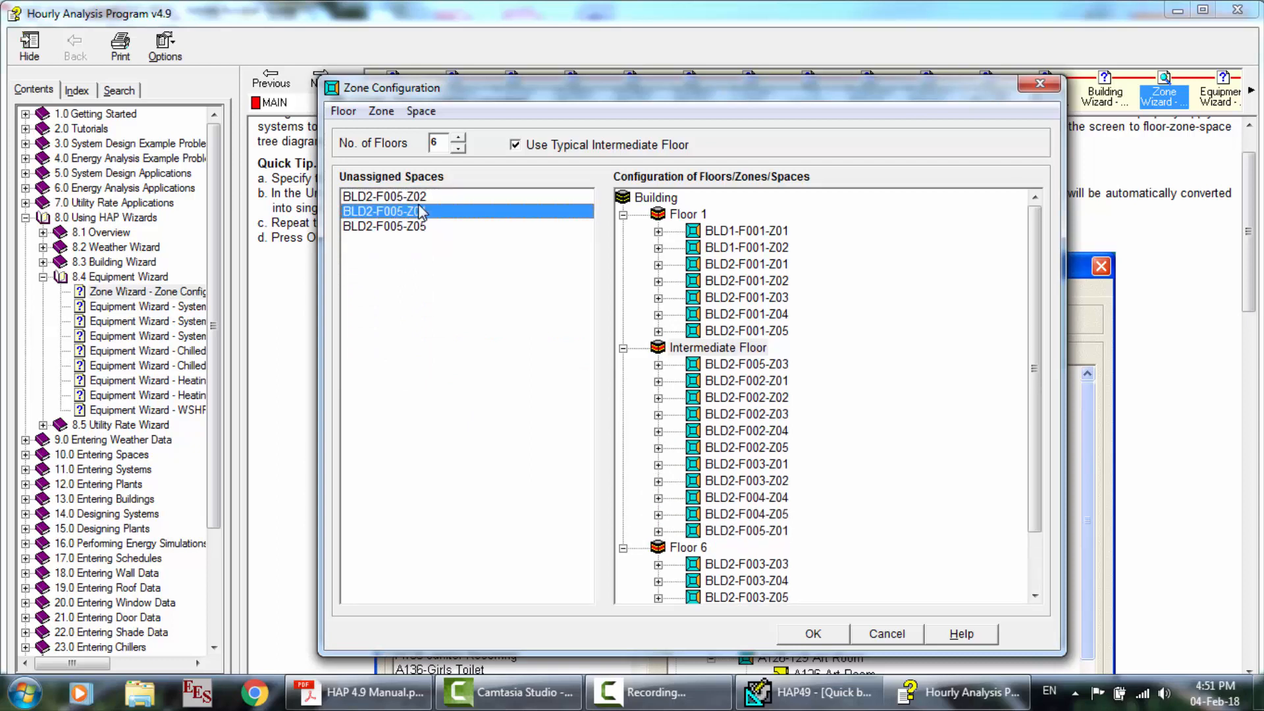
double_click(419, 206)
double_click(418, 206)
left_click(409, 200)
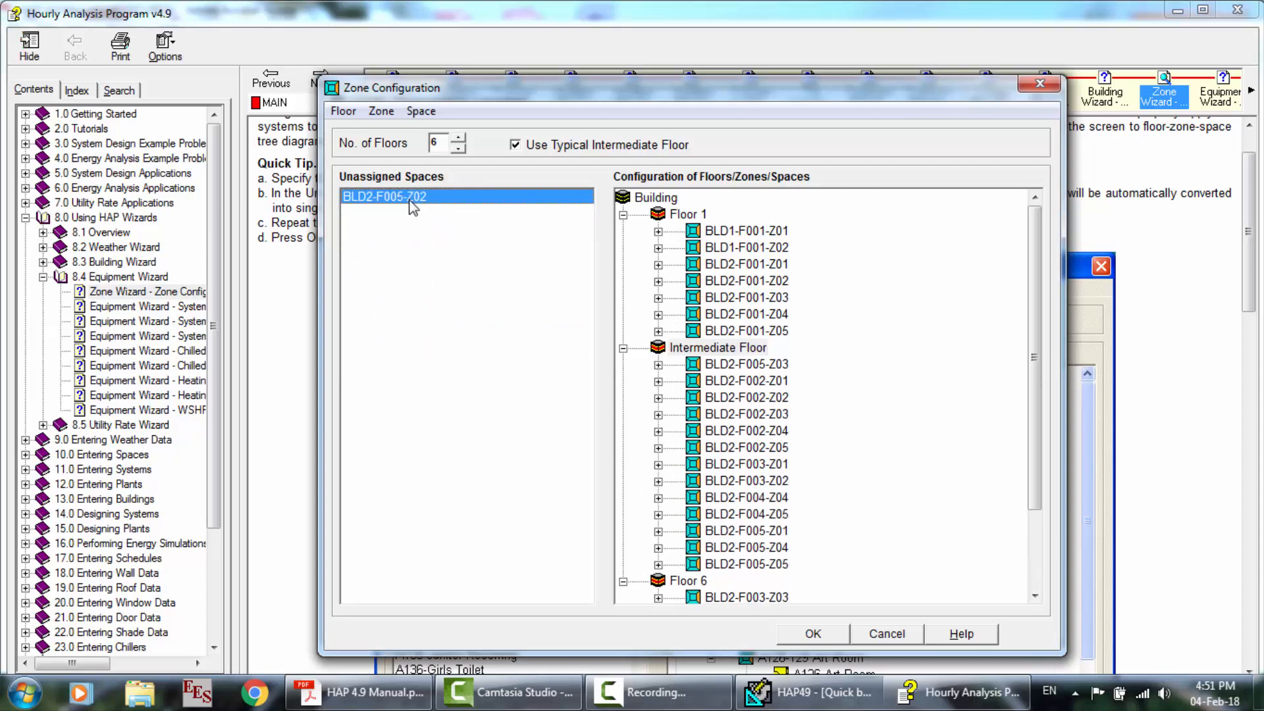
double_click(410, 203)
left_click(813, 633)
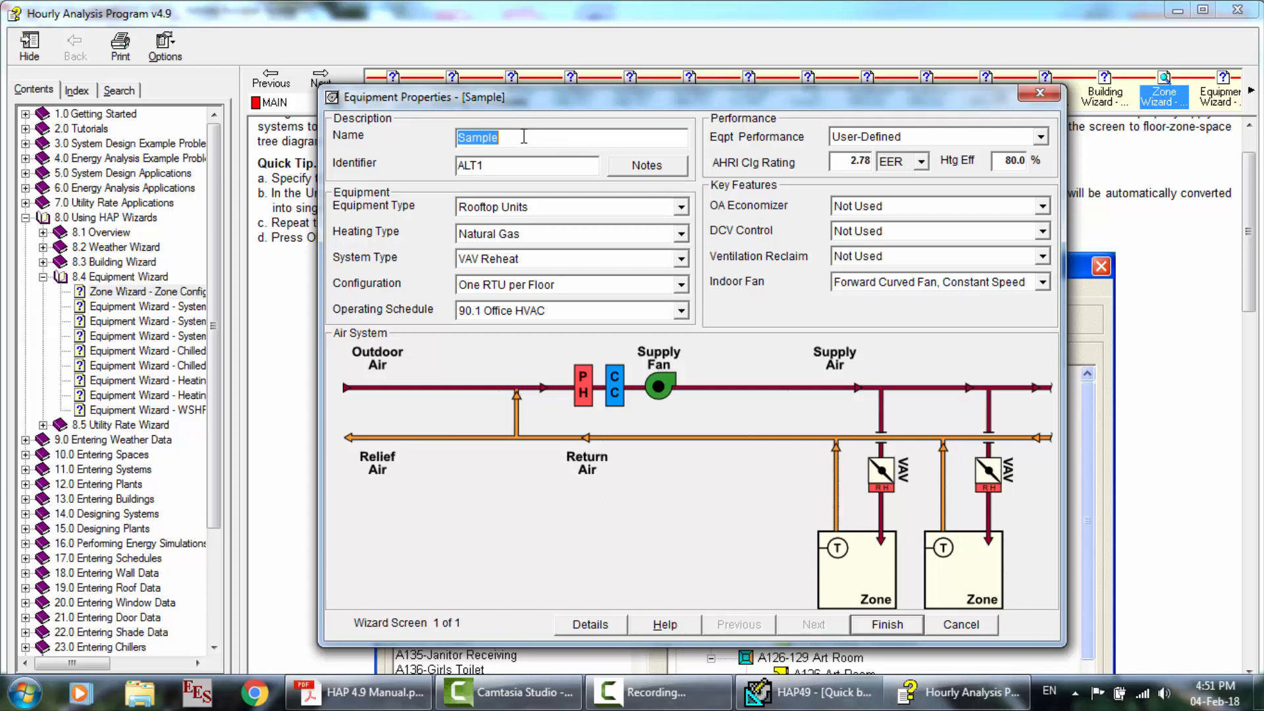
Check the equipment alternative's name and identifier, and view its notes without entering any.
left_click(524, 136)
key("Tab")
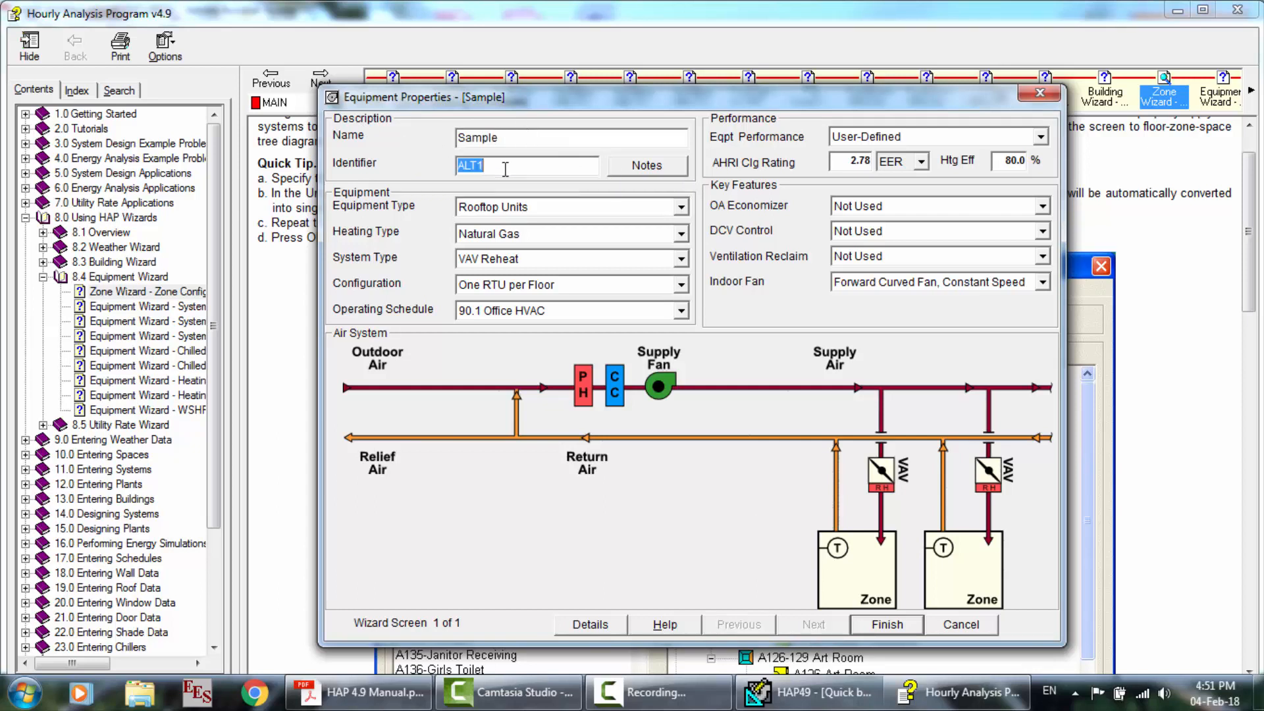
left_click(666, 172)
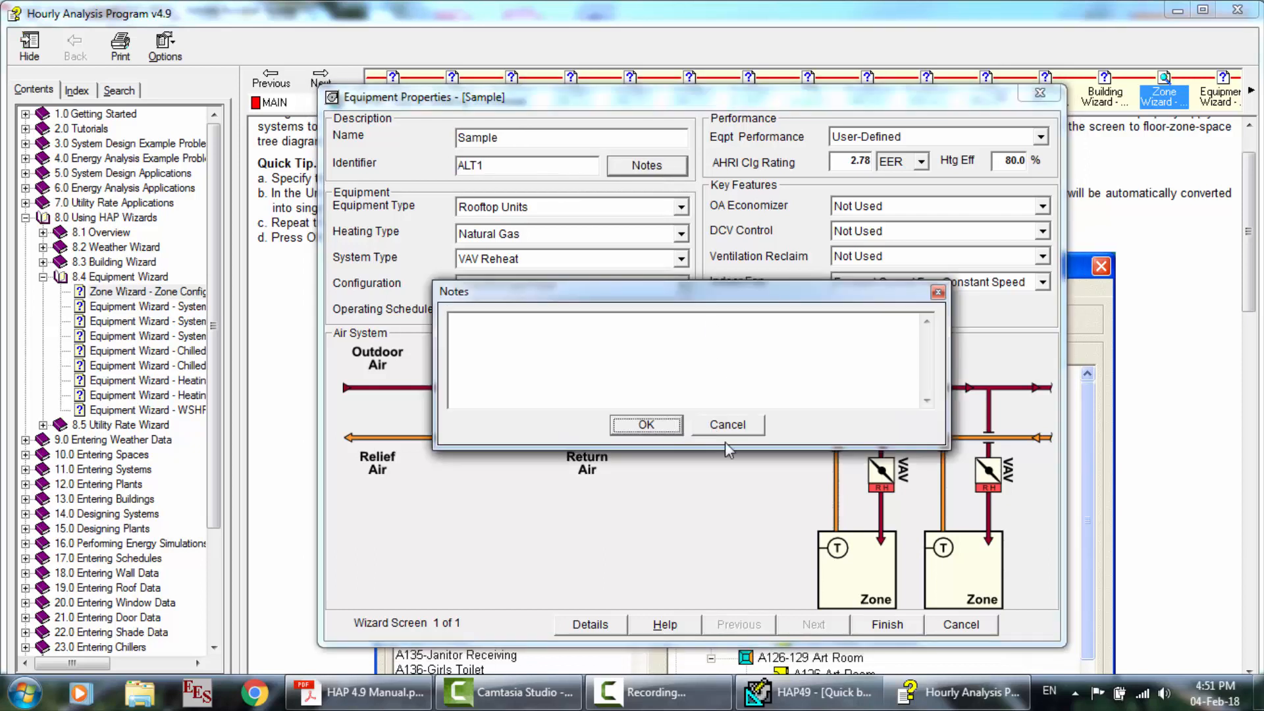
left_click(719, 425)
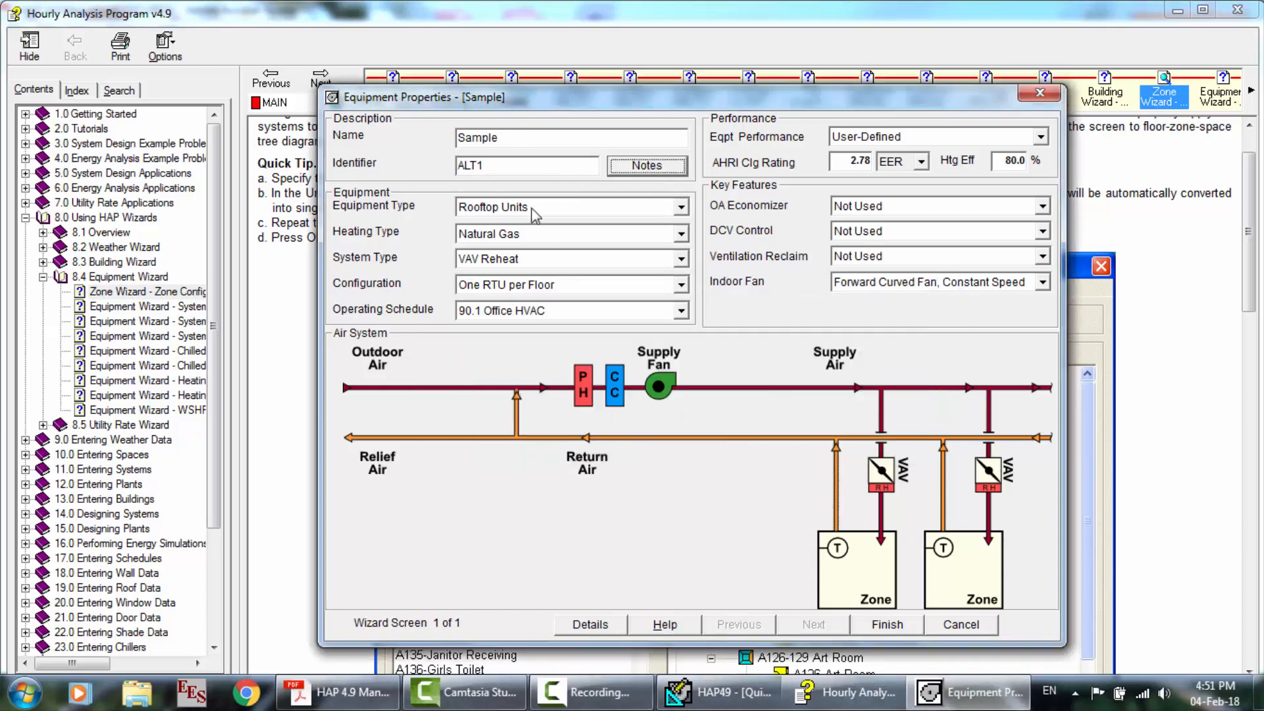
Read the help topic on the Equipment Wizard's Systems and Equipment screen and return to the equipment properties.
left_click(552, 215)
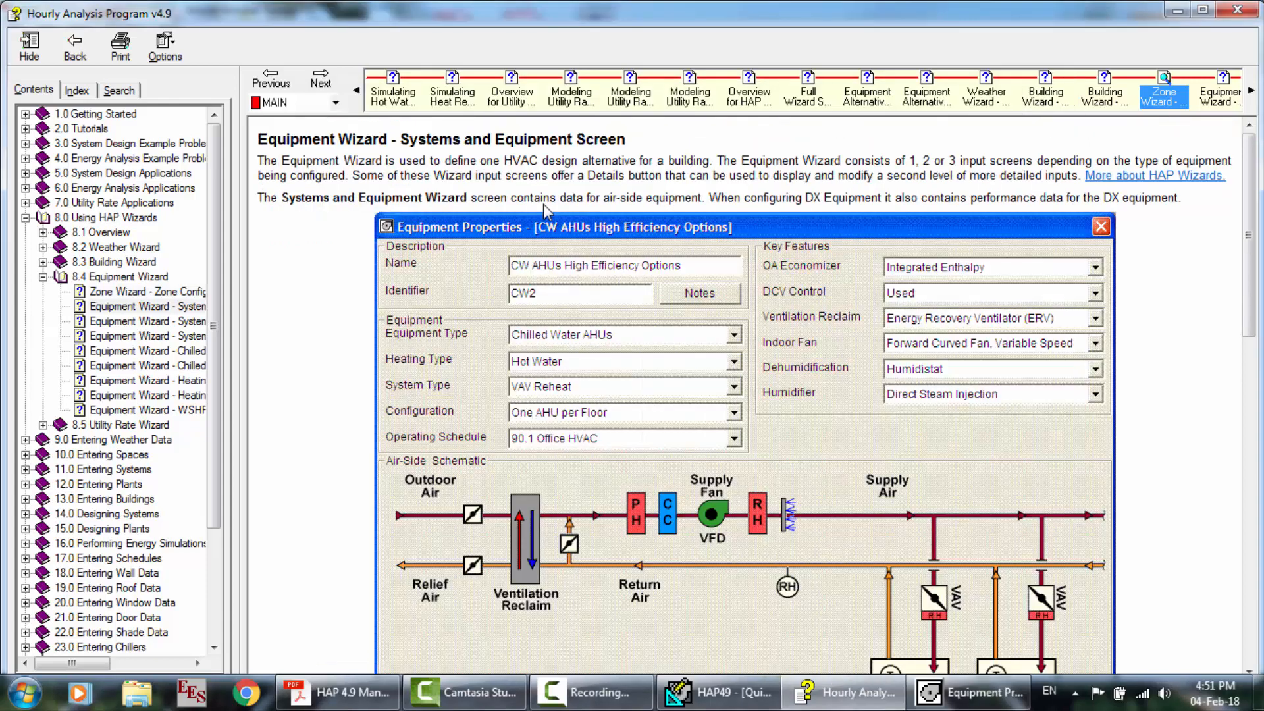
scroll(545, 209, "down", 15)
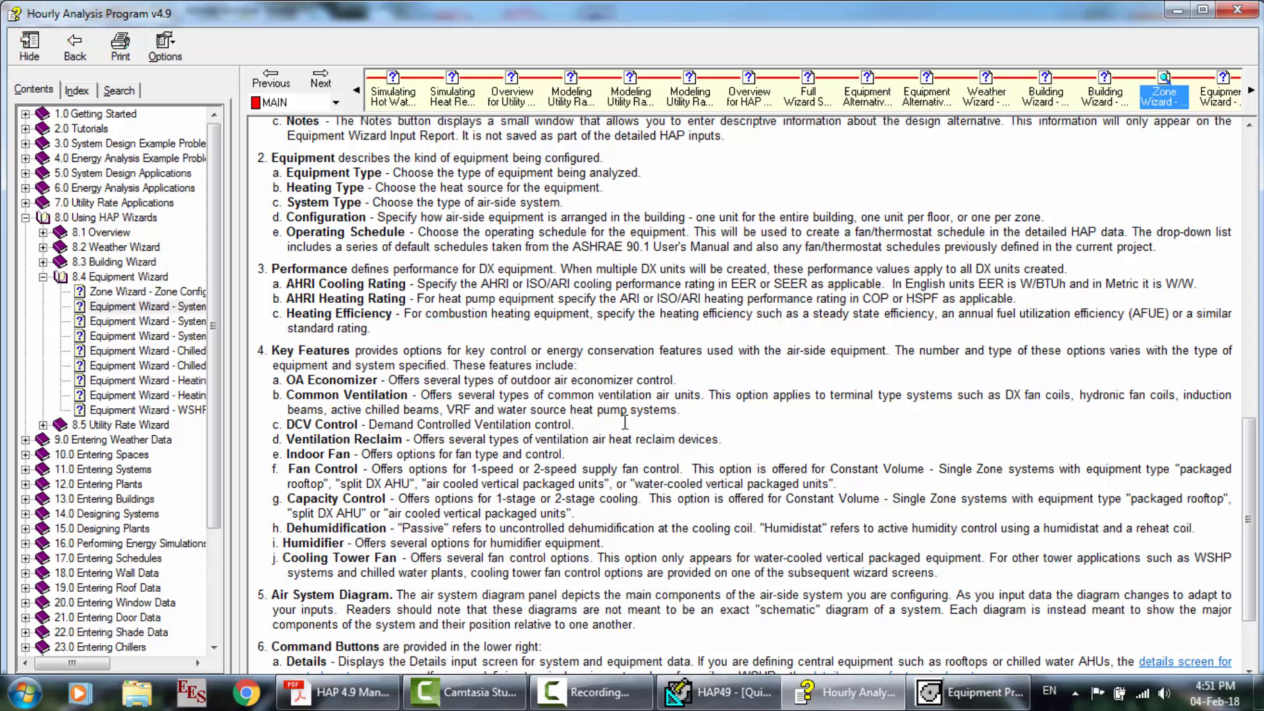
scroll(623, 420, "up", 3)
scroll(623, 420, "up", 8)
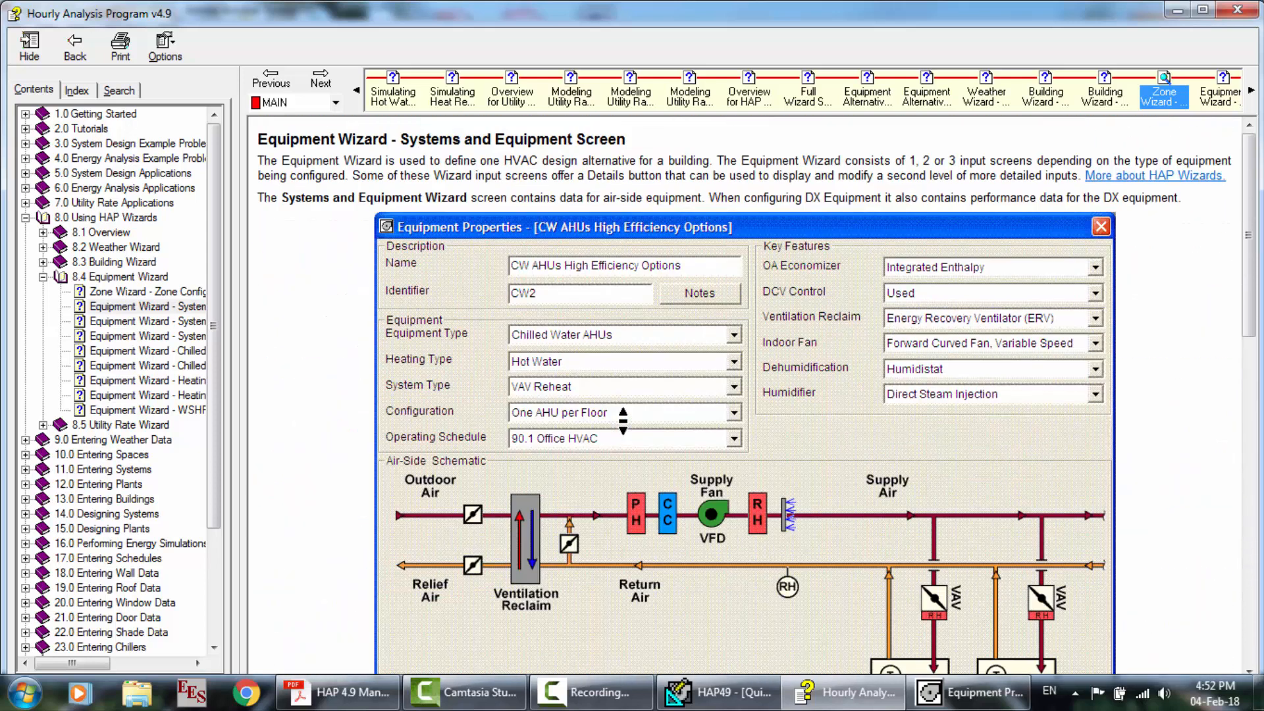
left_click(967, 693)
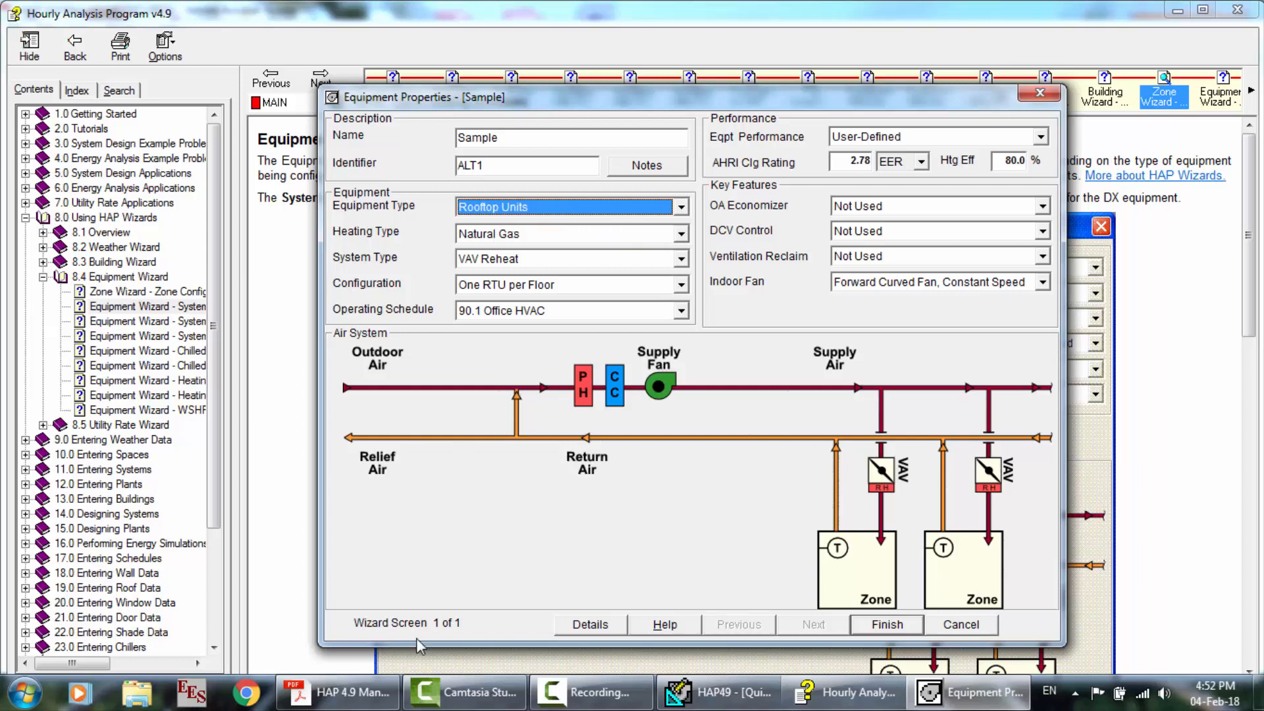
Go through the equipment types from Rooftop Units to Active Chilled Beams one by one, comparing their number of wizard screens and air system diagrams.
key("Down")
key("Down")
key("Down")
key("Down")
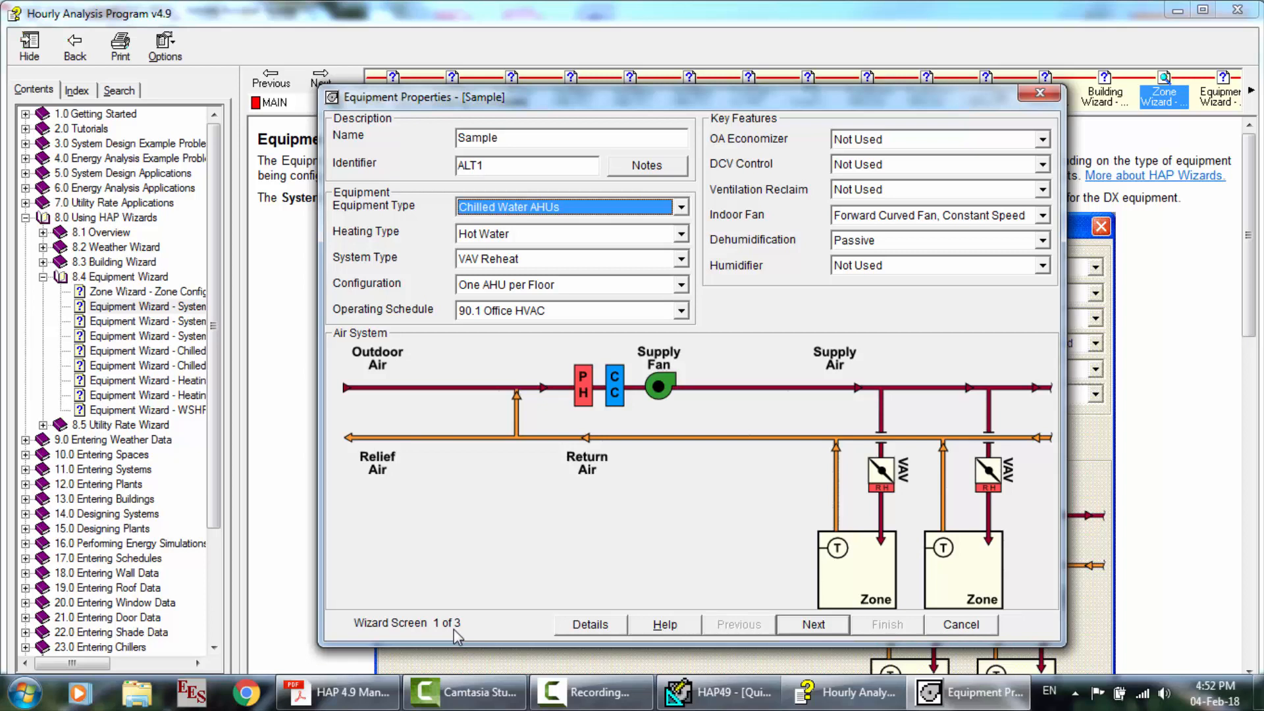
key("Down")
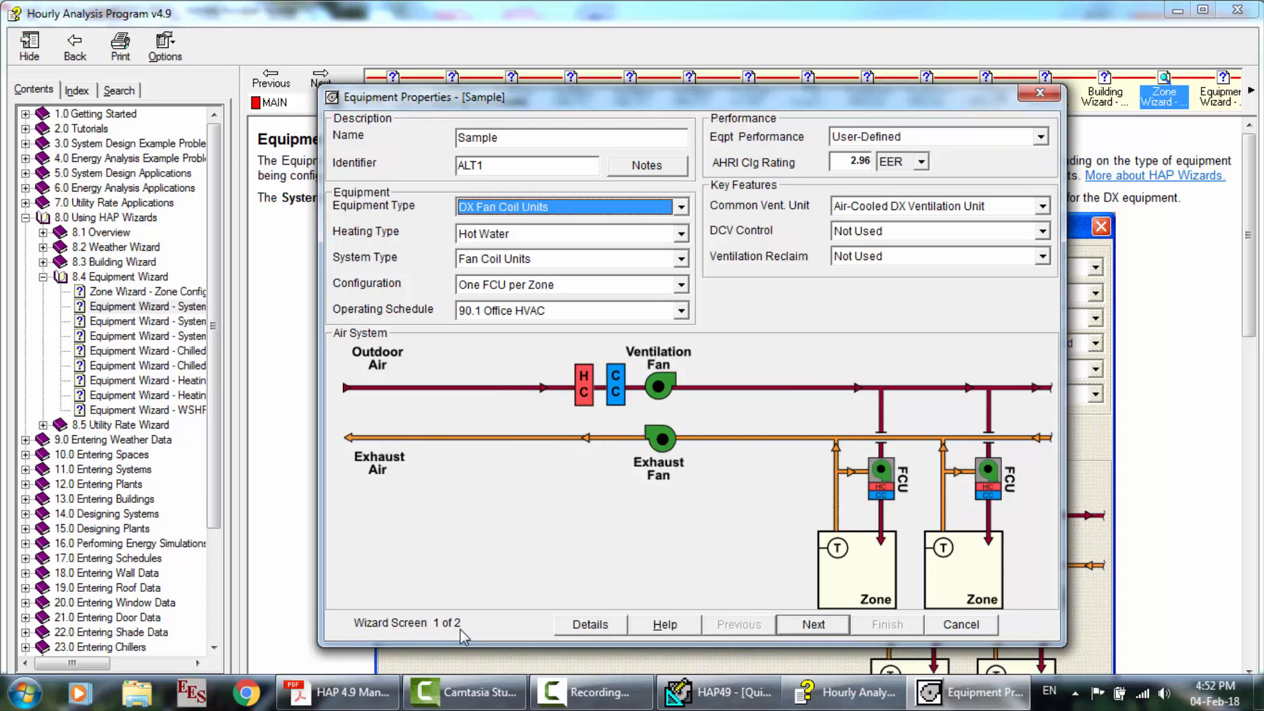
key("Down")
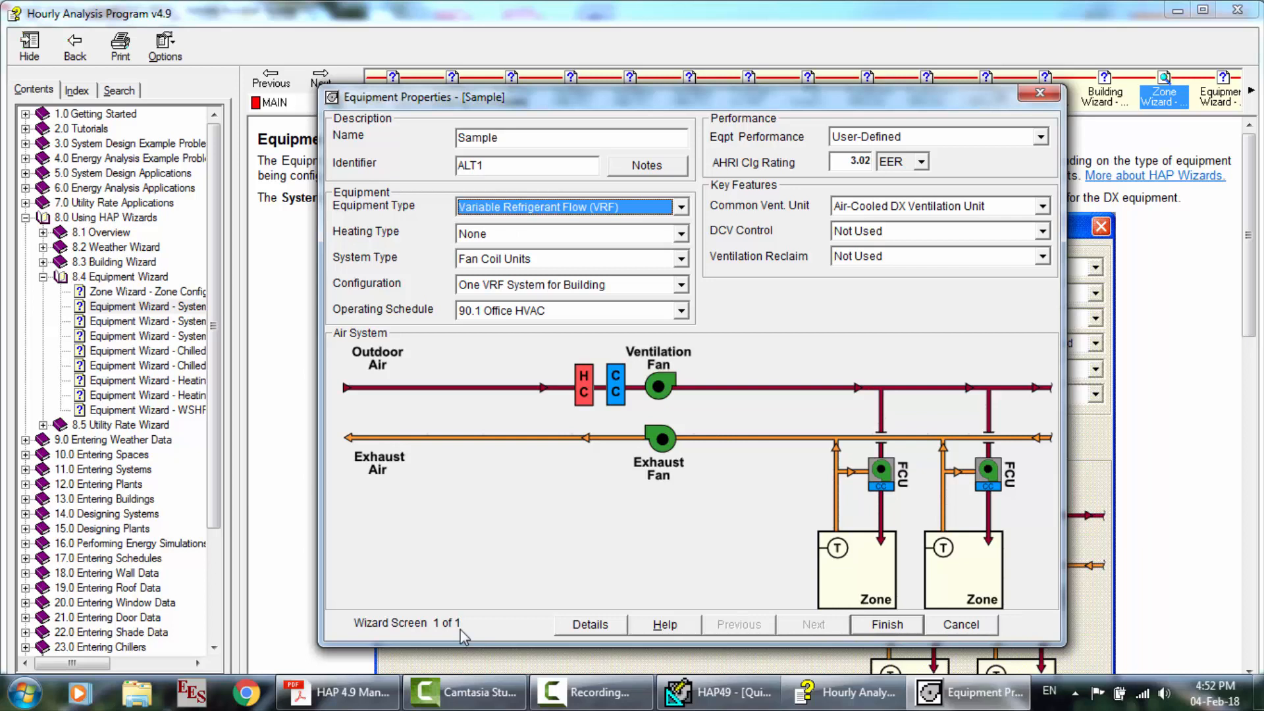
key("Down")
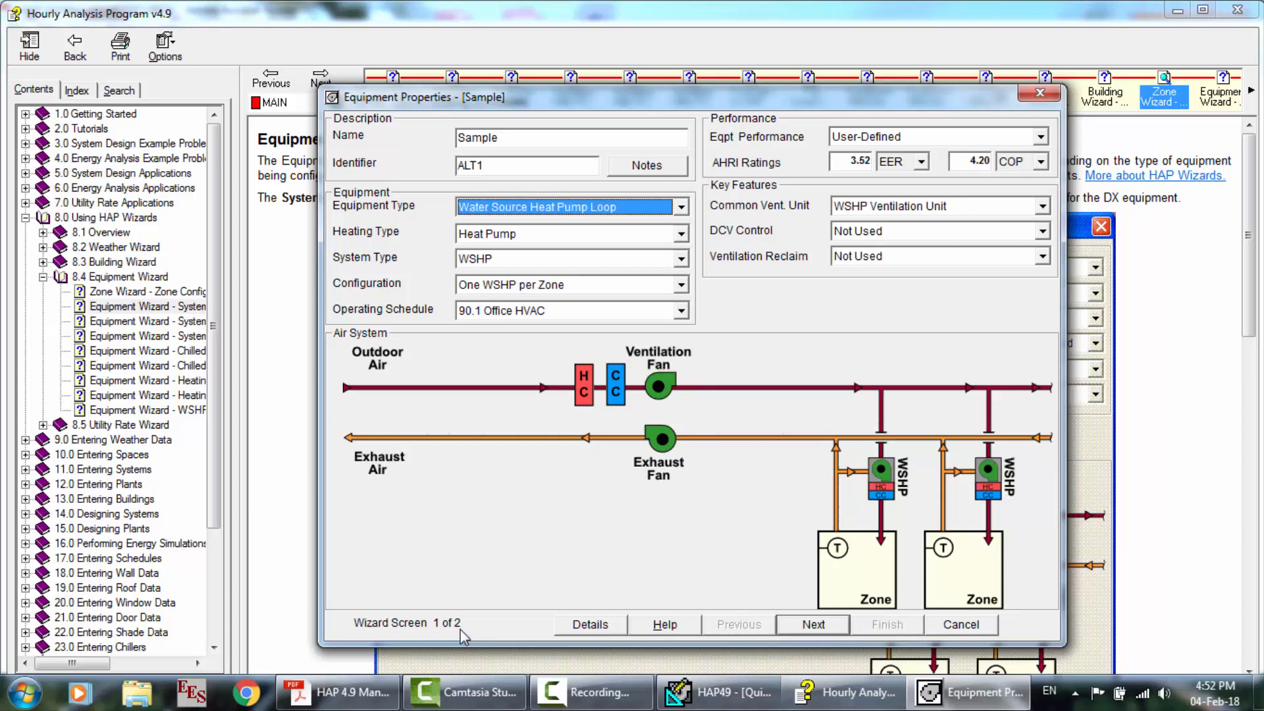
key("Down")
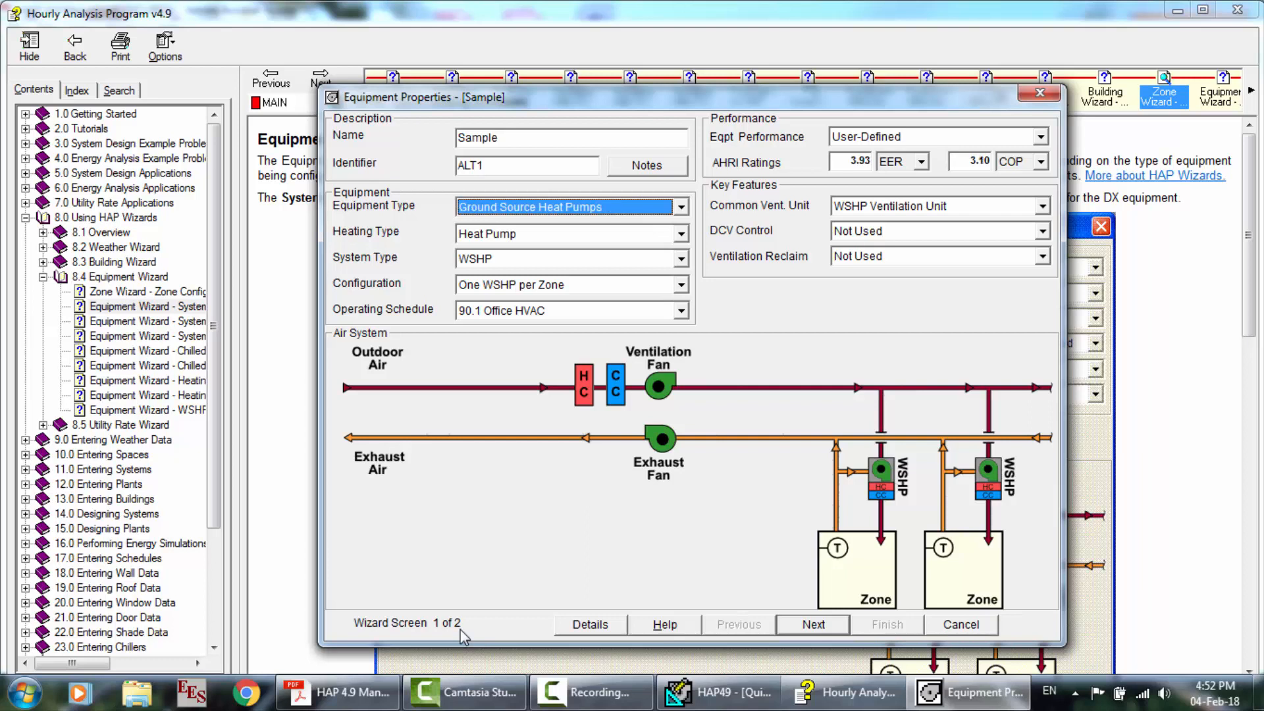
key("Down")
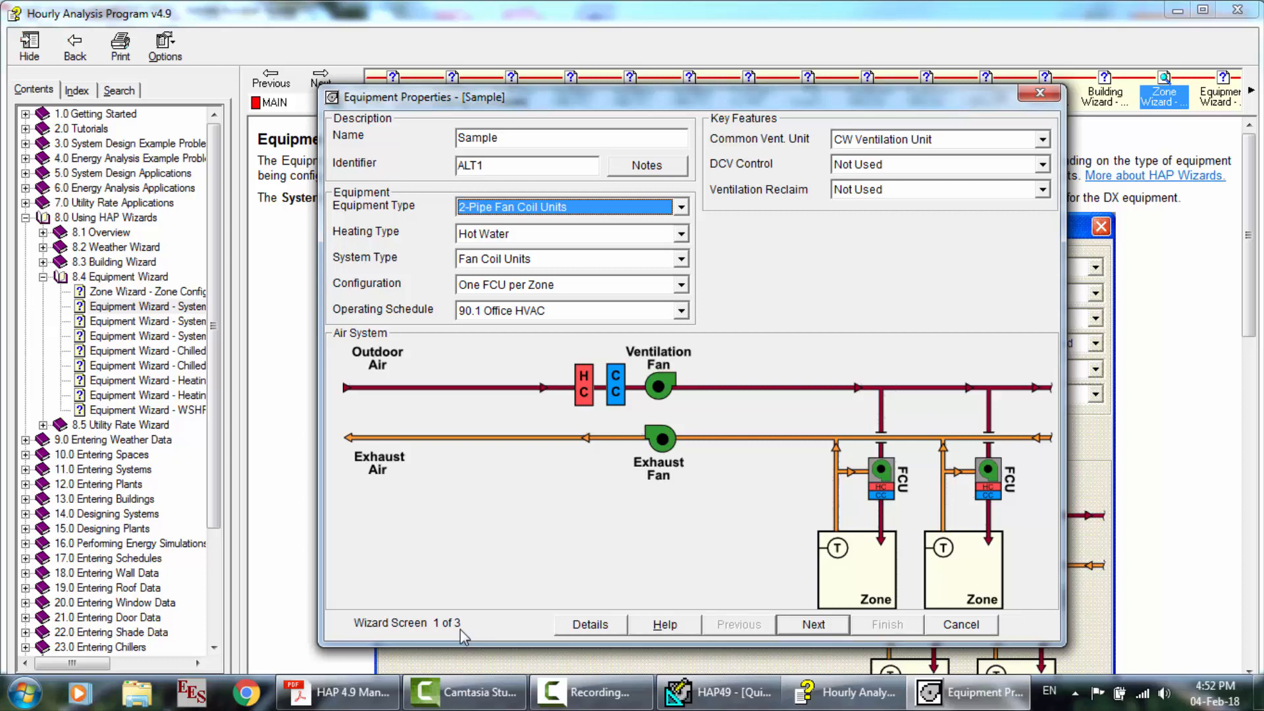
key("Down")
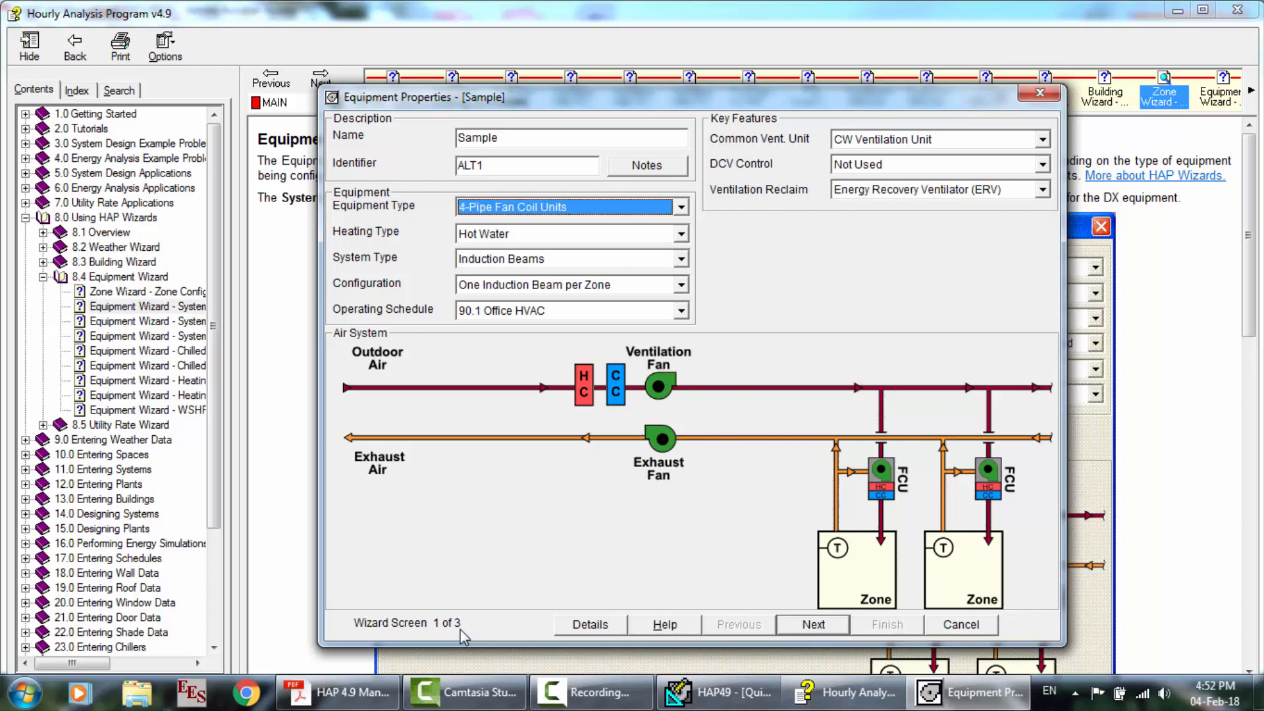
key("Down")
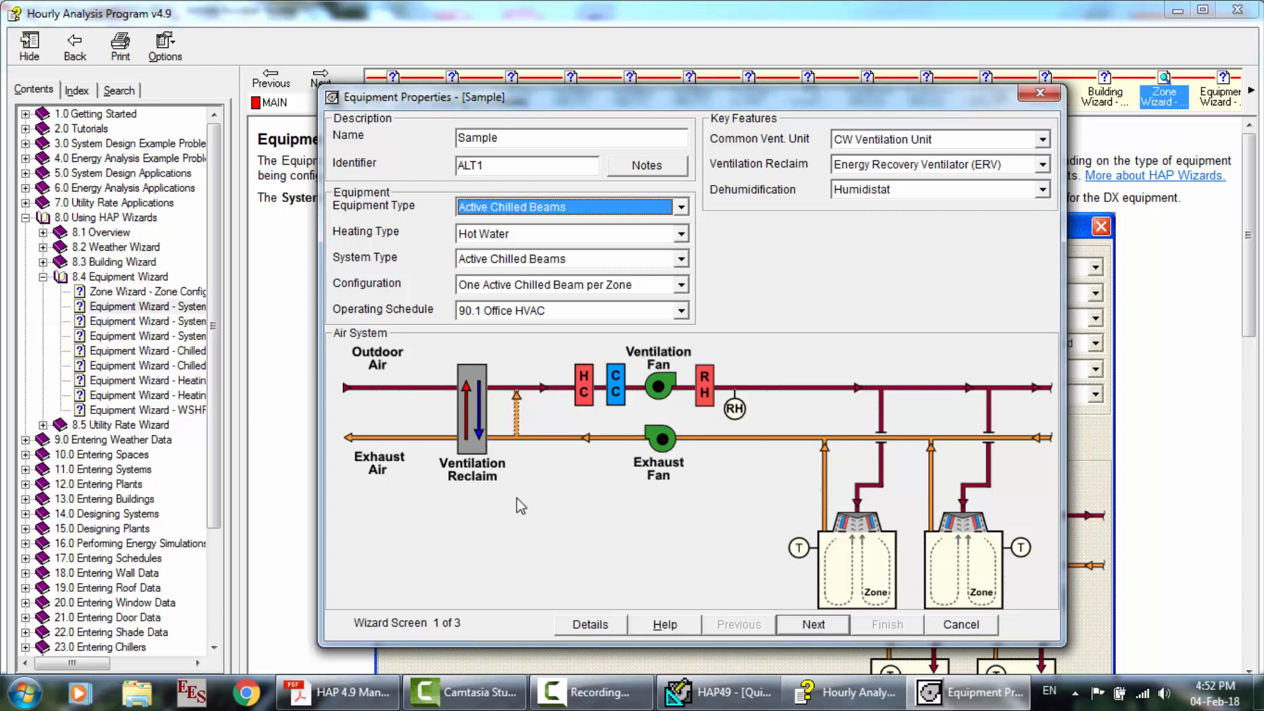
Set the equipment type to Rooftop Units and review the heating types, keeping Hot Water.
left_click(681, 206)
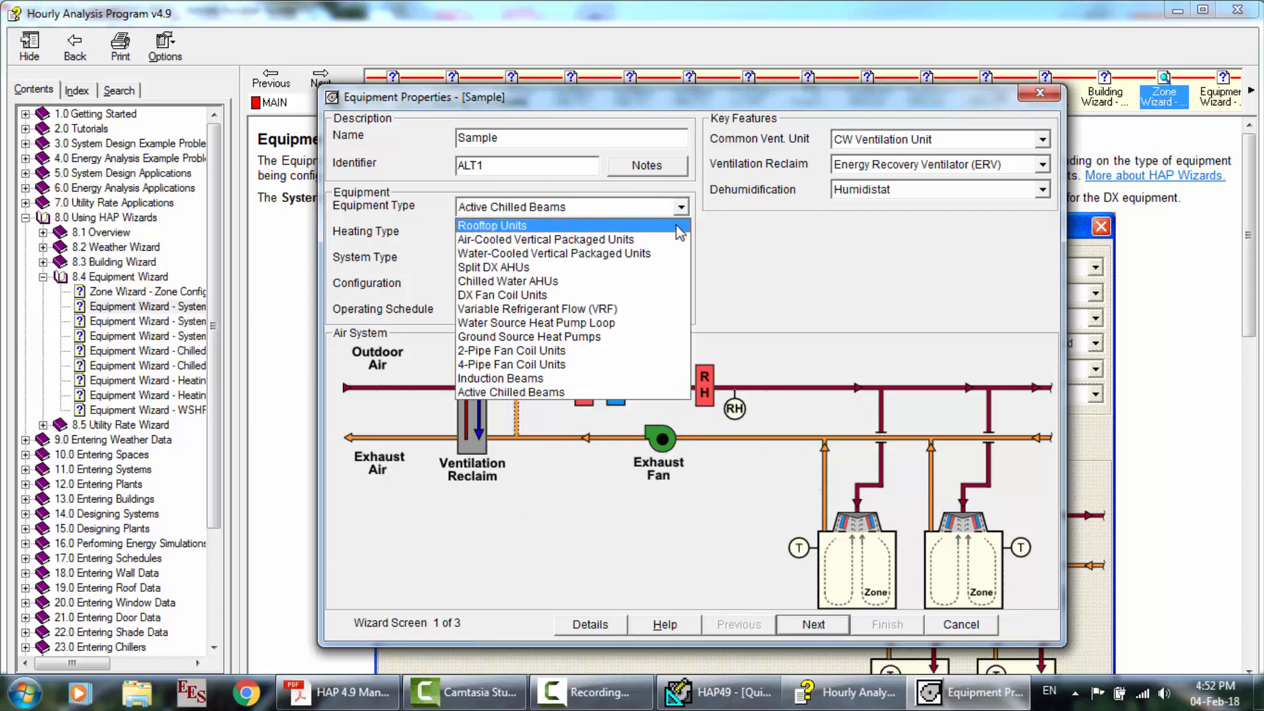
left_click(683, 227)
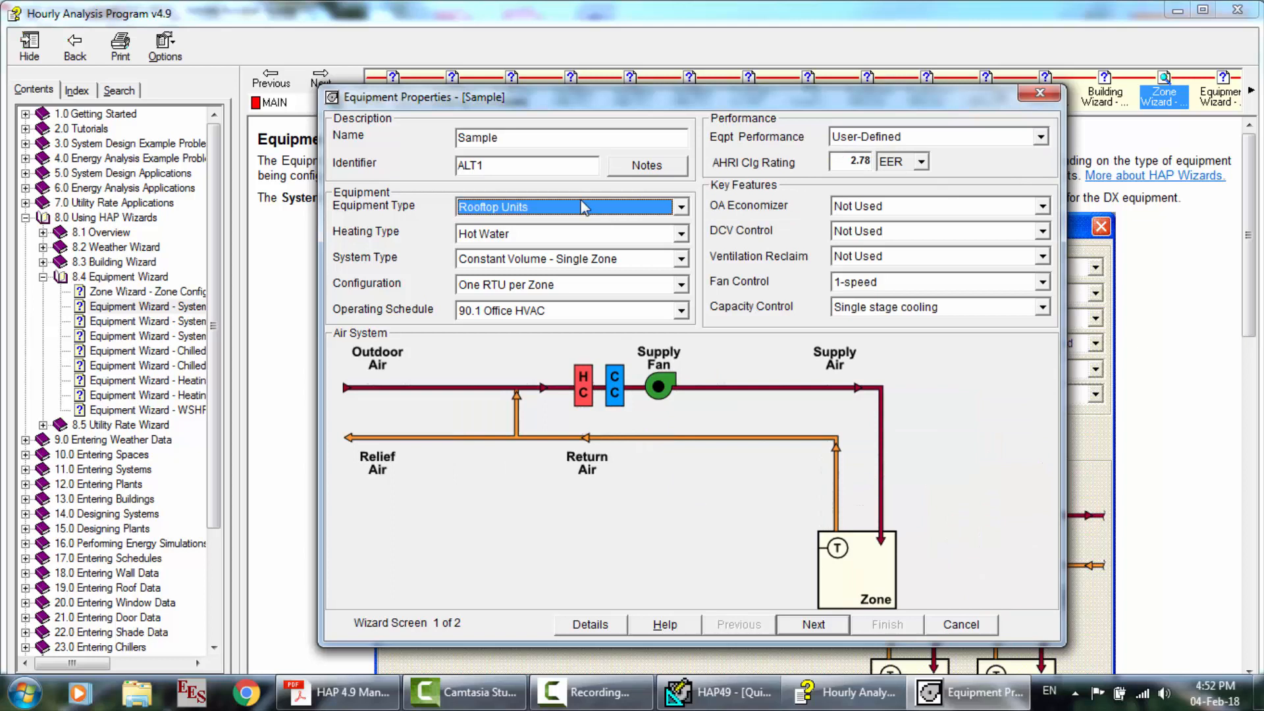
left_click(508, 235)
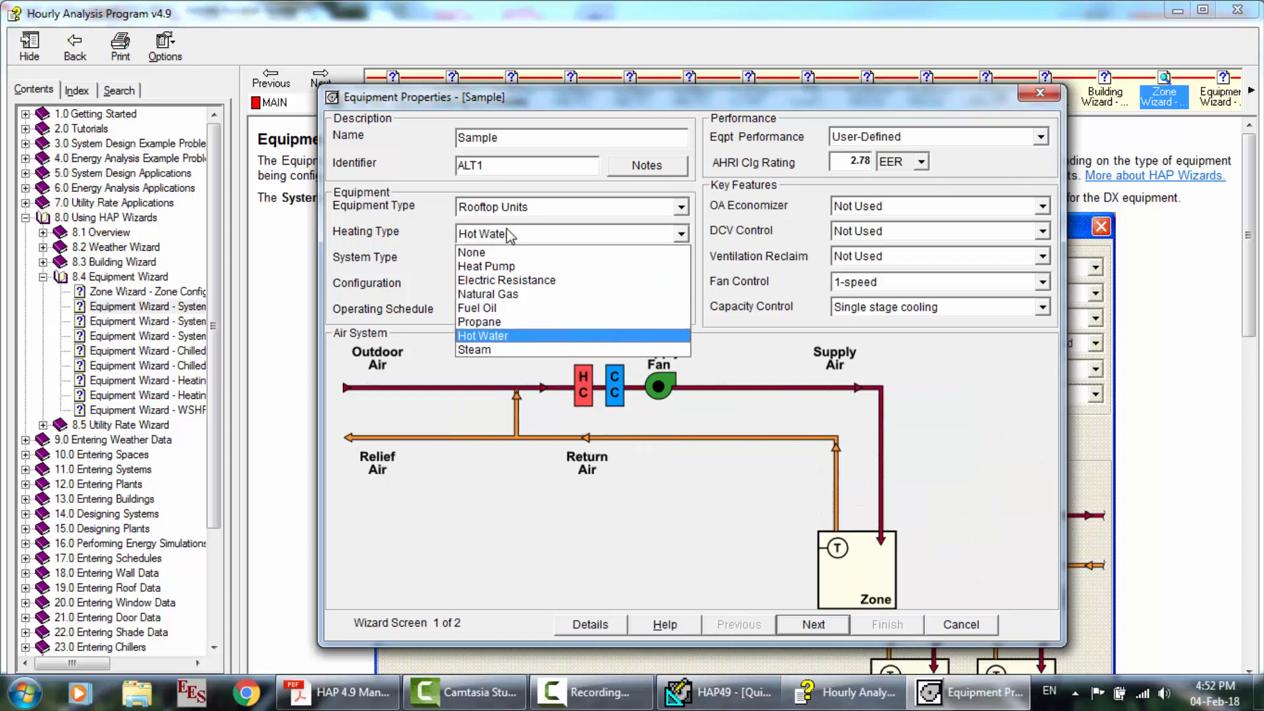
left_click(422, 257)
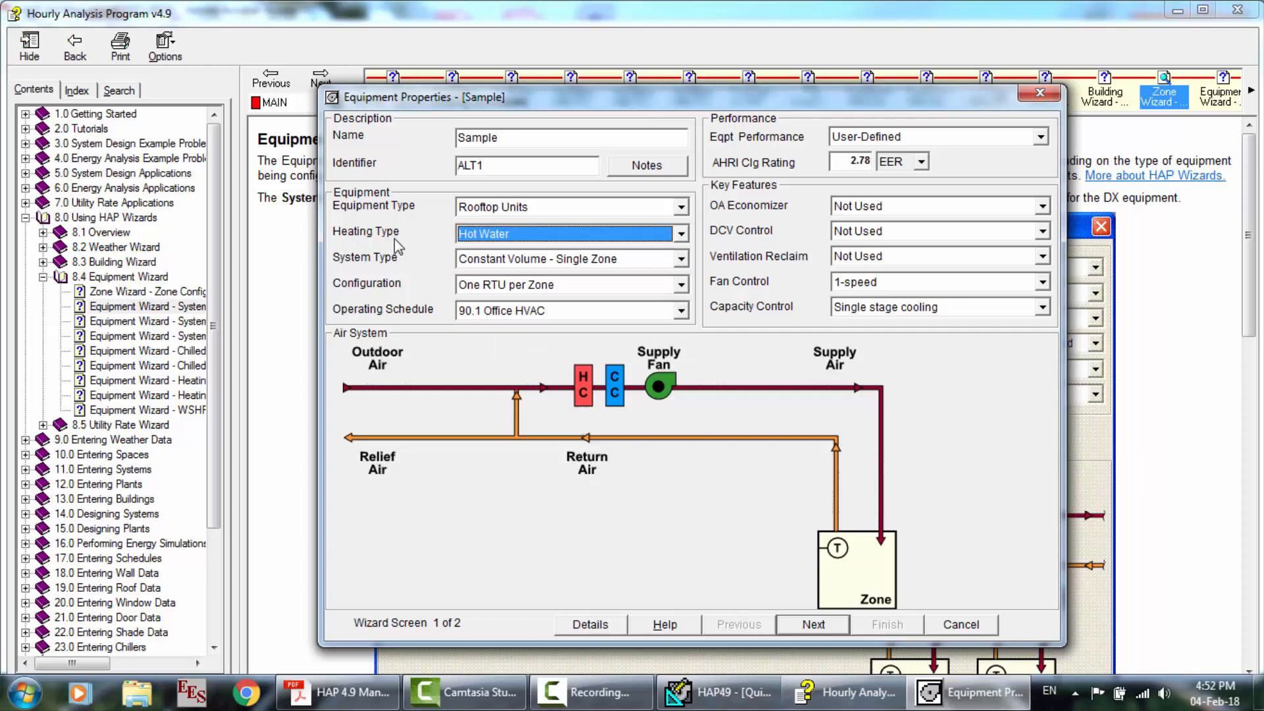
Review the system types, choose Constant Volume - Single Zone, and check which configurations it offers.
left_click(517, 263)
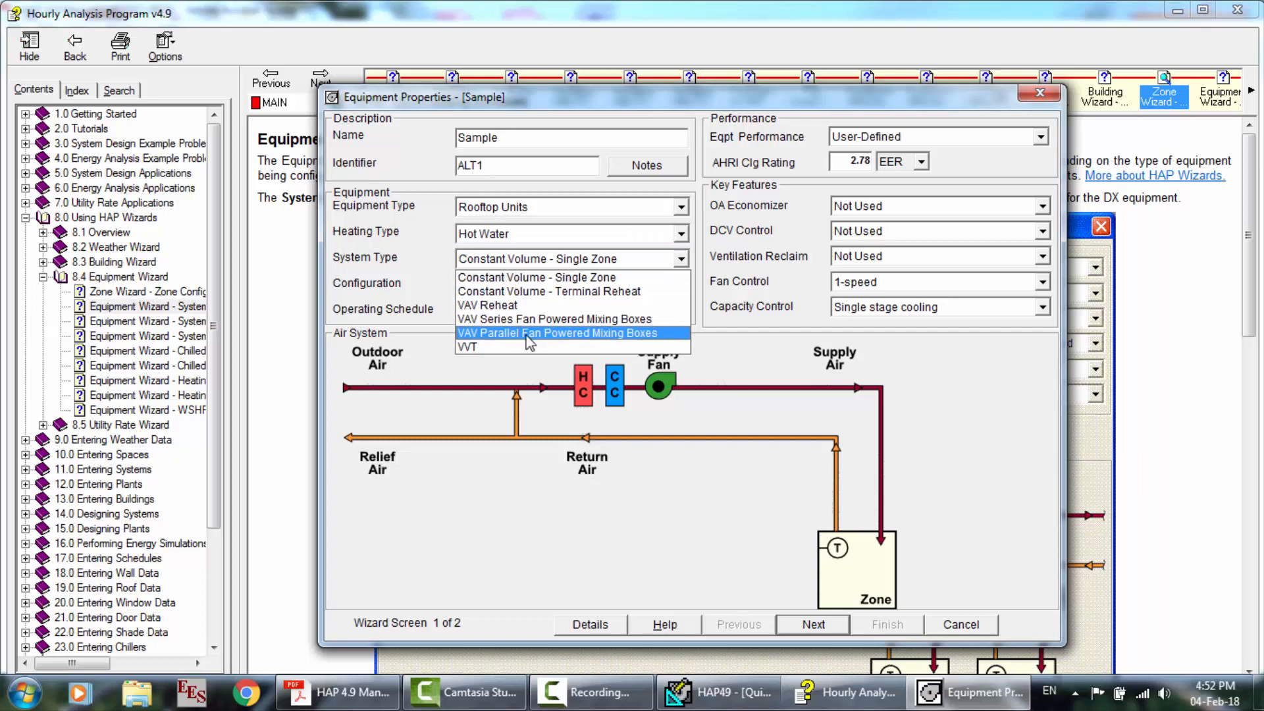
left_click(520, 277)
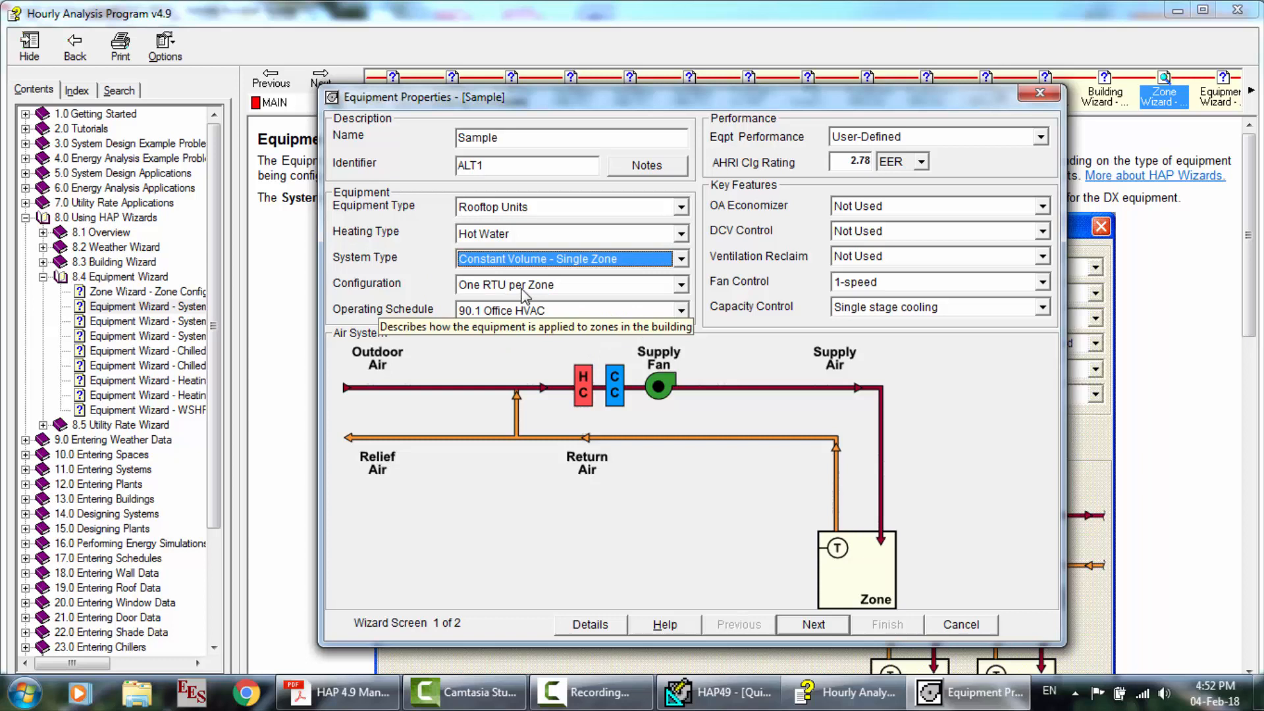
left_click(602, 286)
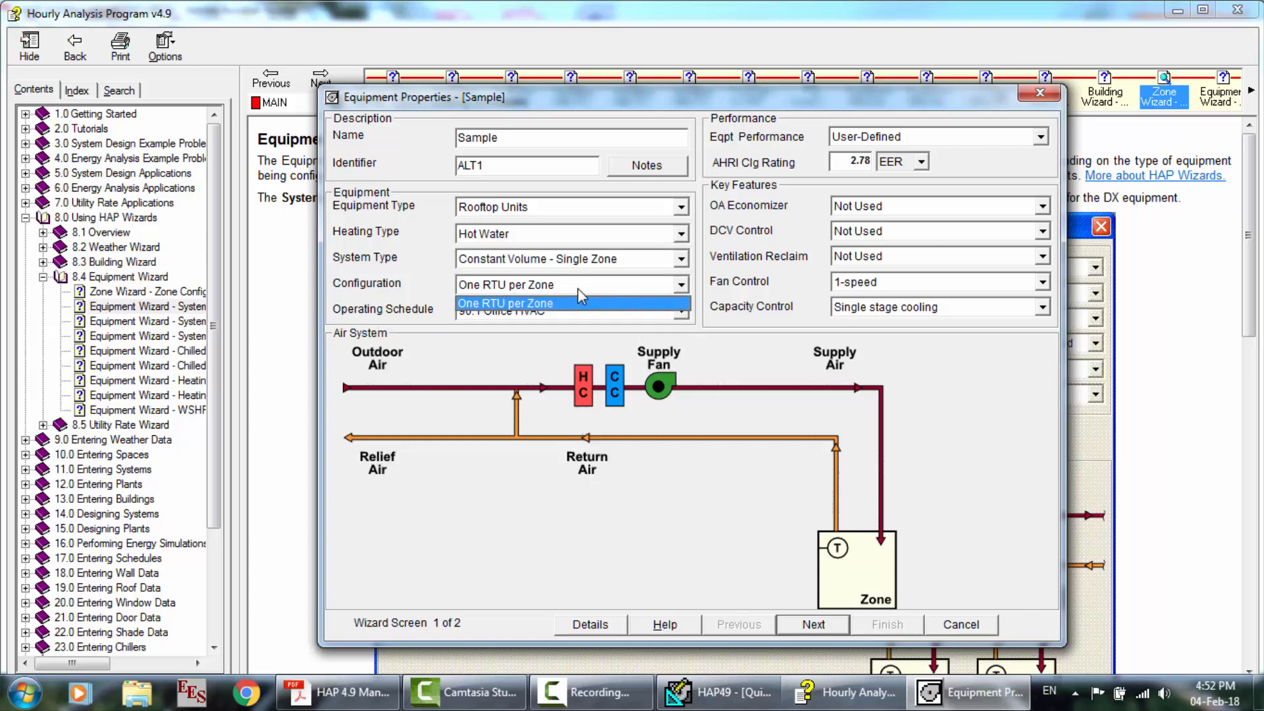
left_click(533, 290)
Set the system type to VAV Reheat and review its configurations, keeping One RTU per Zone.
left_click(525, 265)
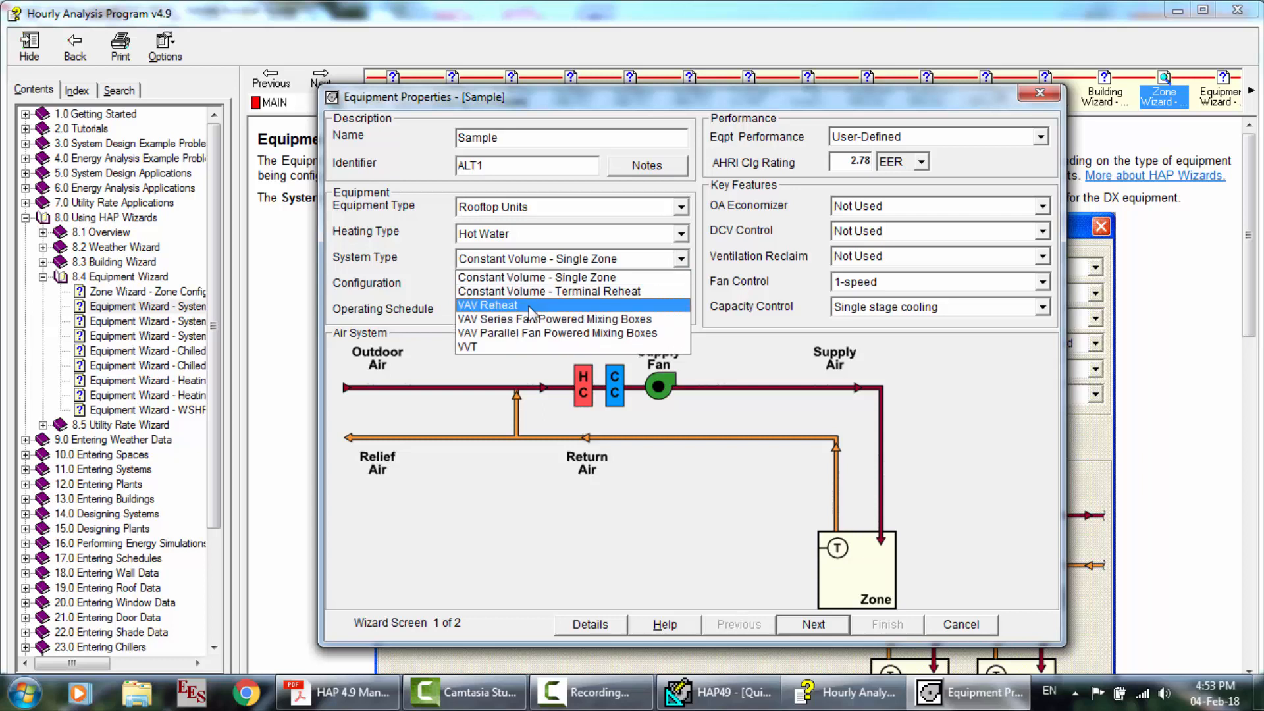
left_click(515, 307)
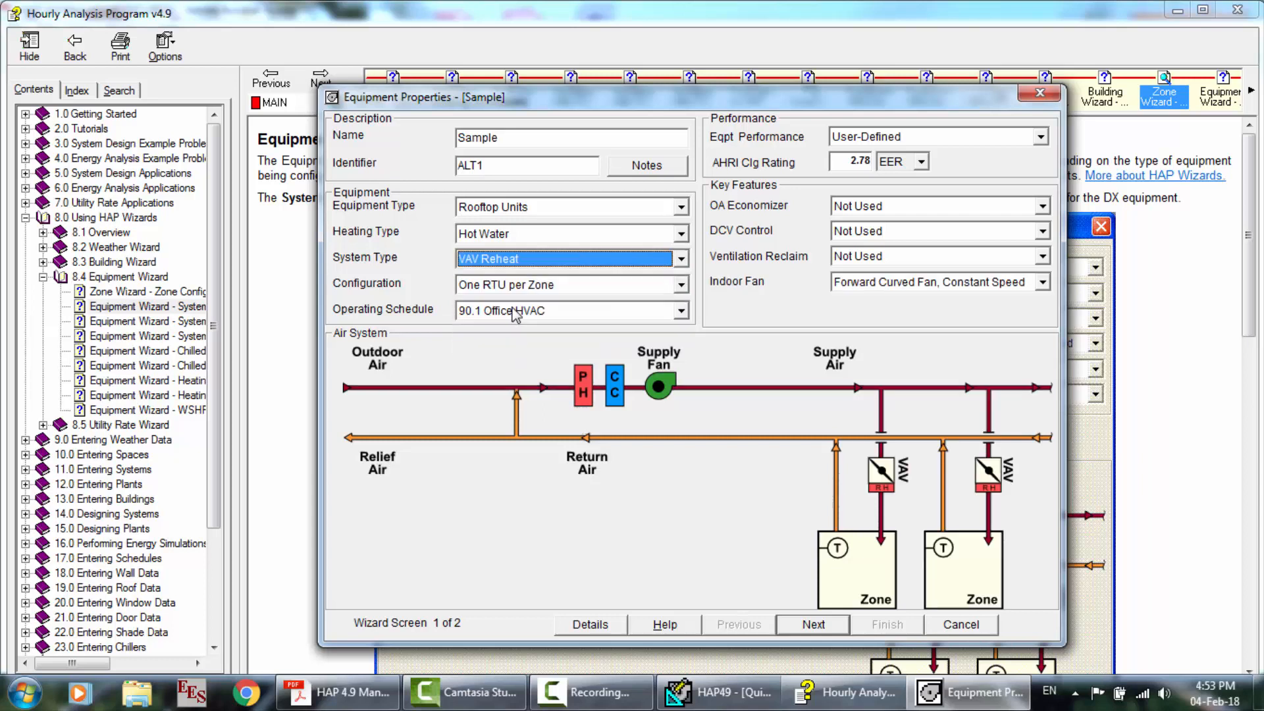
left_click(515, 287)
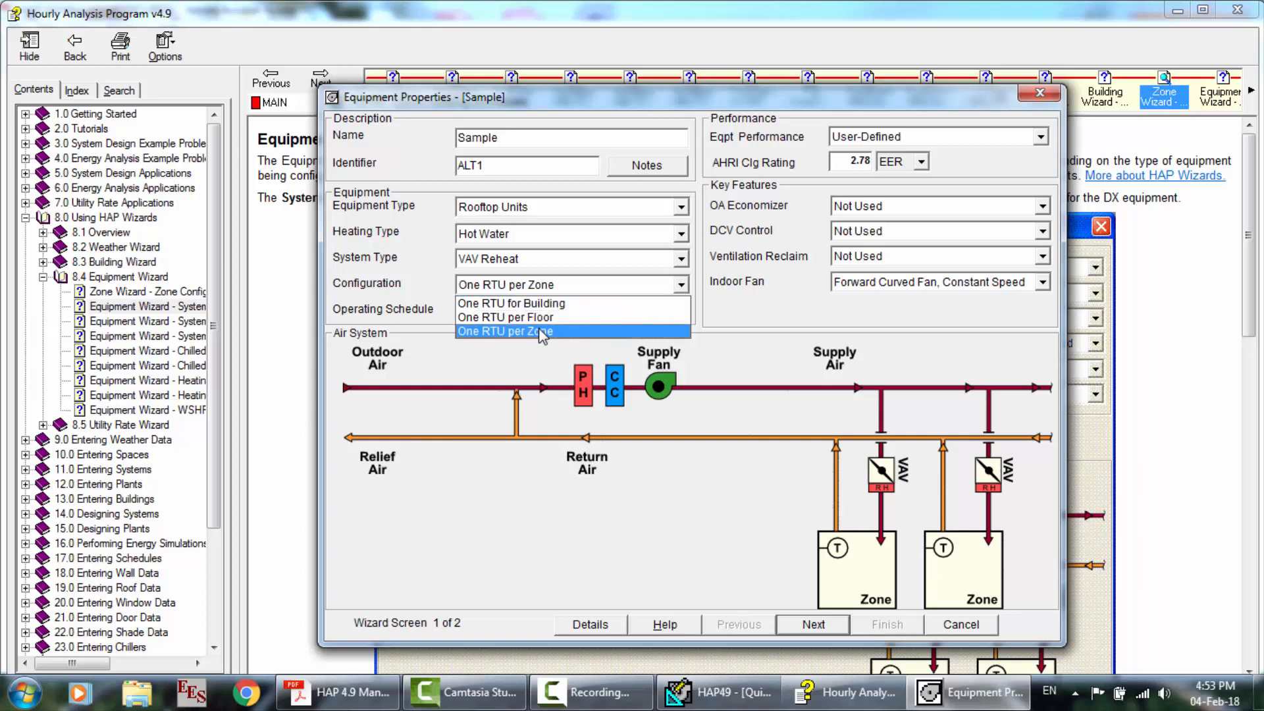
left_click(403, 281)
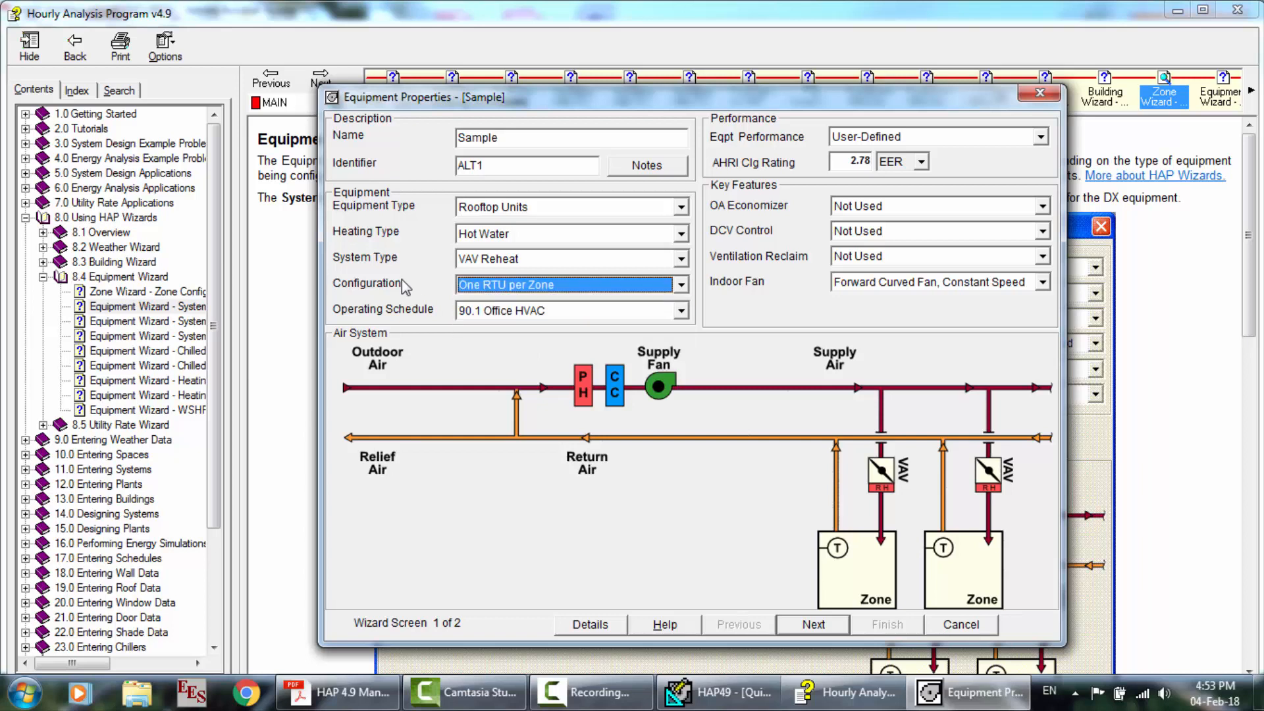
Look through the available operating schedules, keeping 90.1 Office HVAC.
left_click(541, 315)
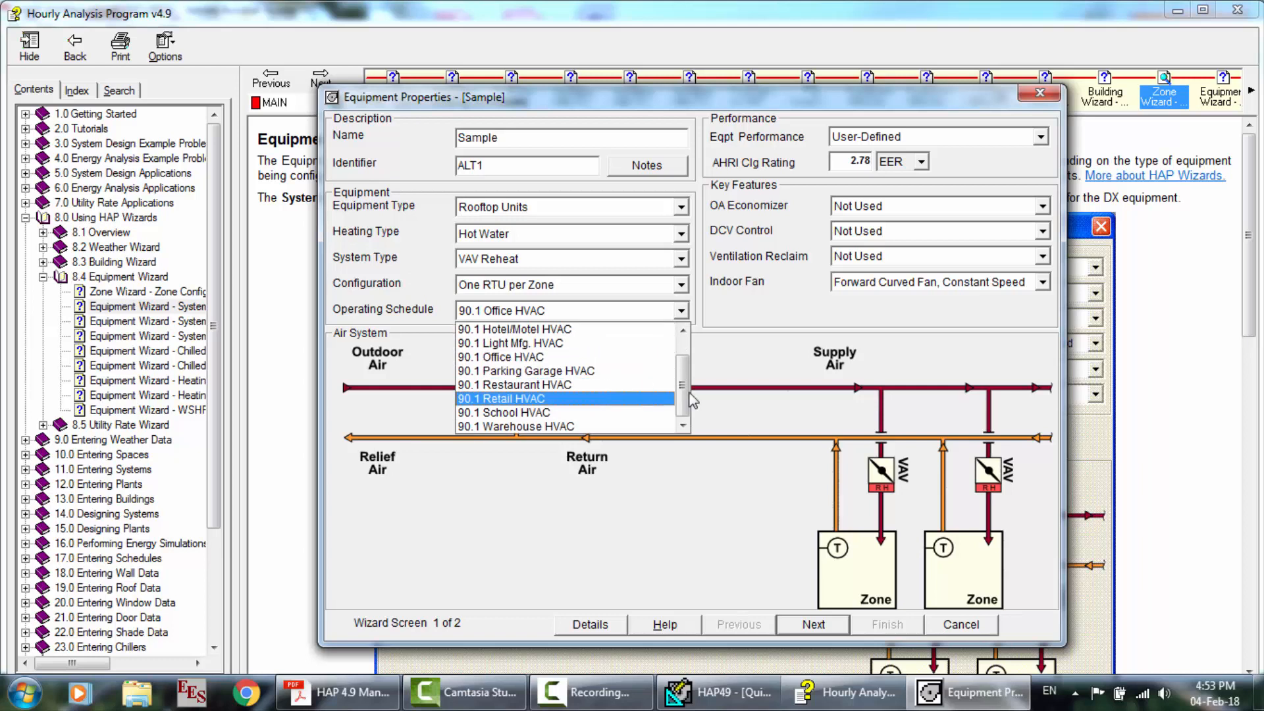
left_click_drag(688, 395, 688, 346)
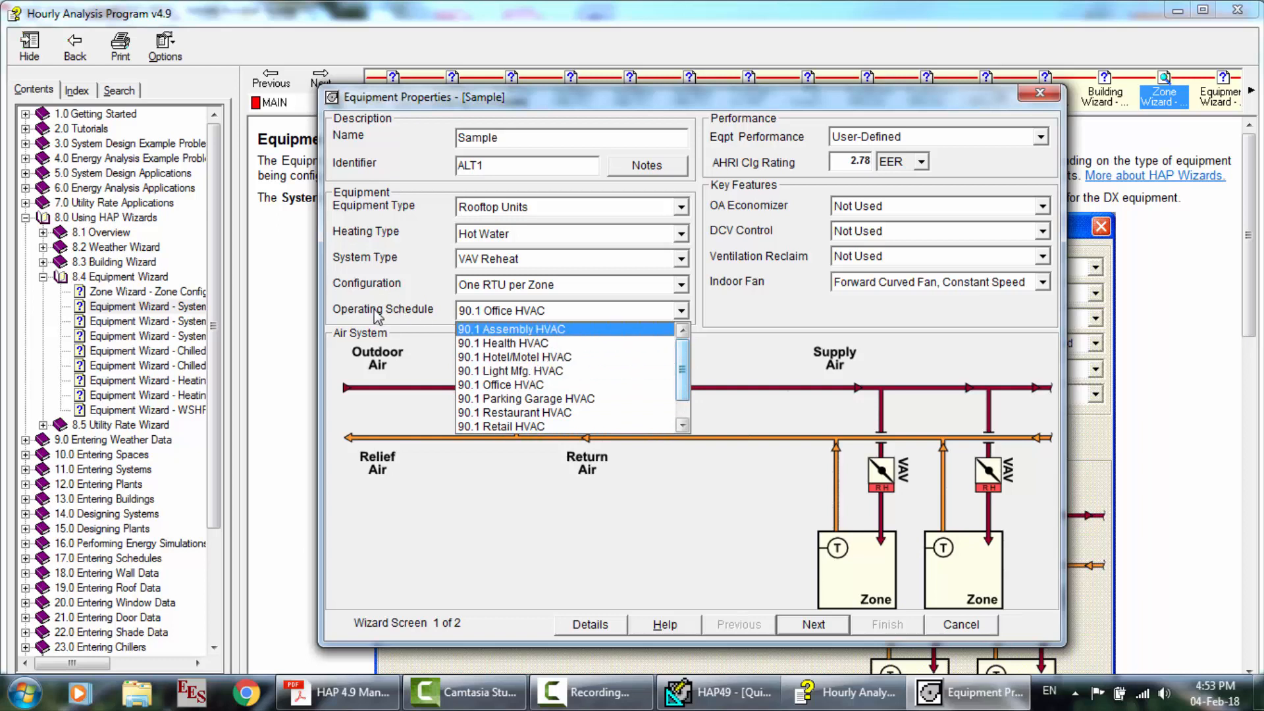
left_click(383, 326)
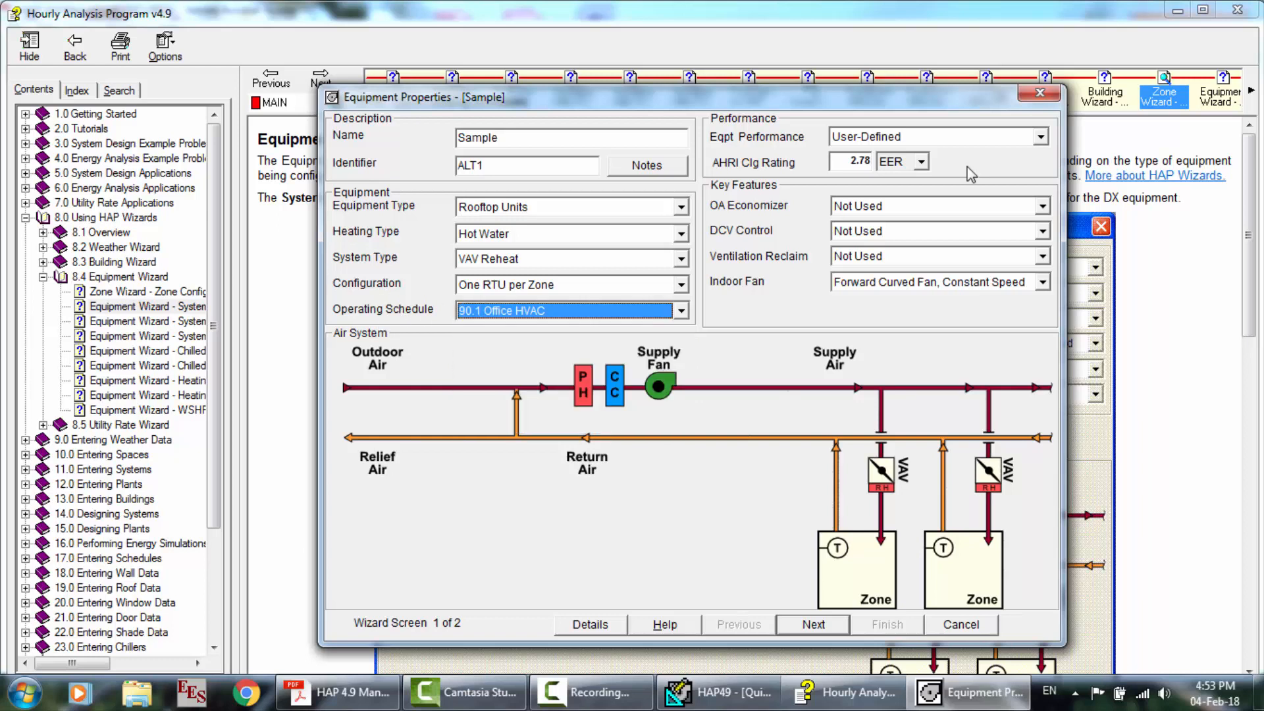
Read the help topic on the Equipment Wizard's Systems and Equipment screen, and return to the equipment properties.
key("F1")
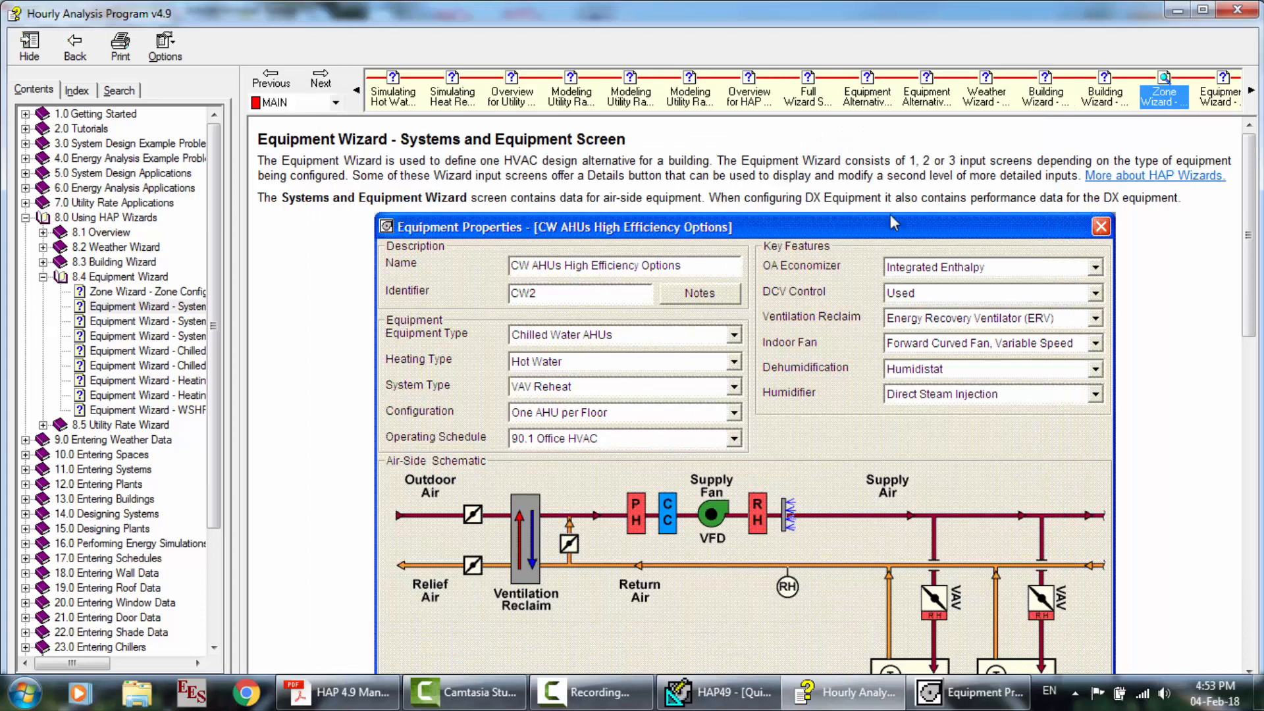
scroll(838, 247, "down", 10)
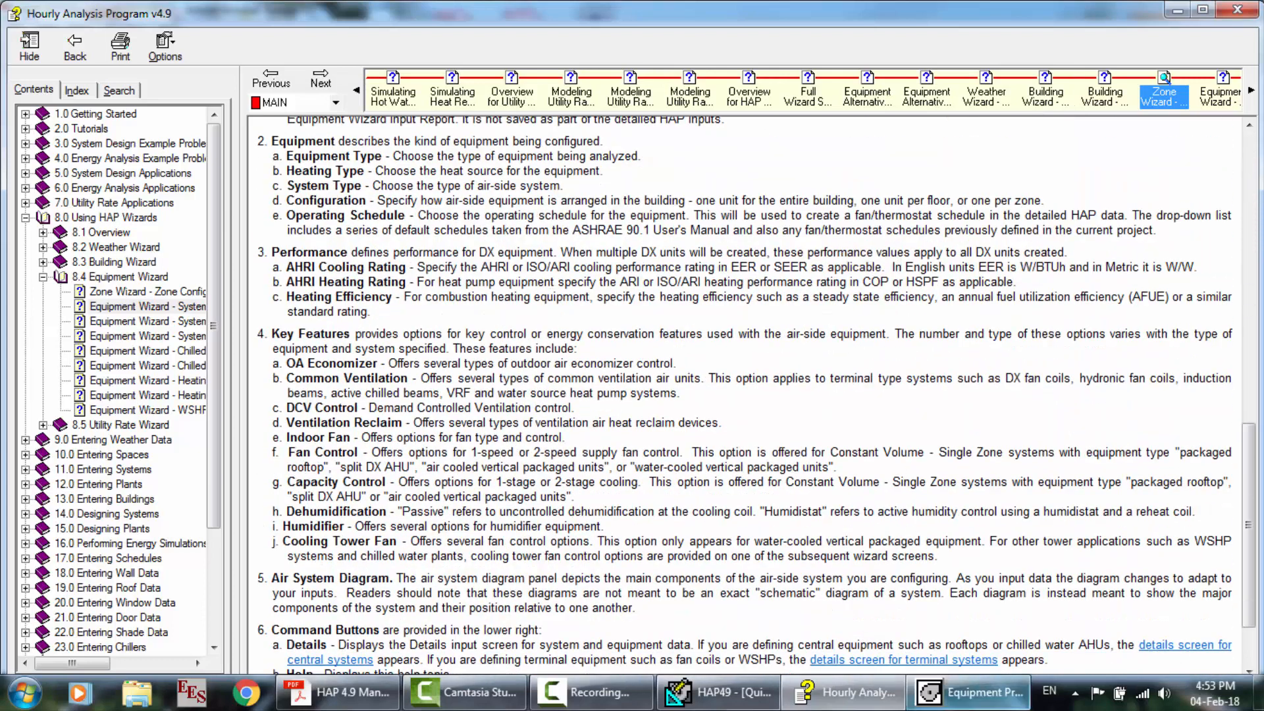
left_click(967, 693)
Review the available equipment types and equipment performance options, keeping Rooftop Units and User-Defined.
left_click(531, 208)
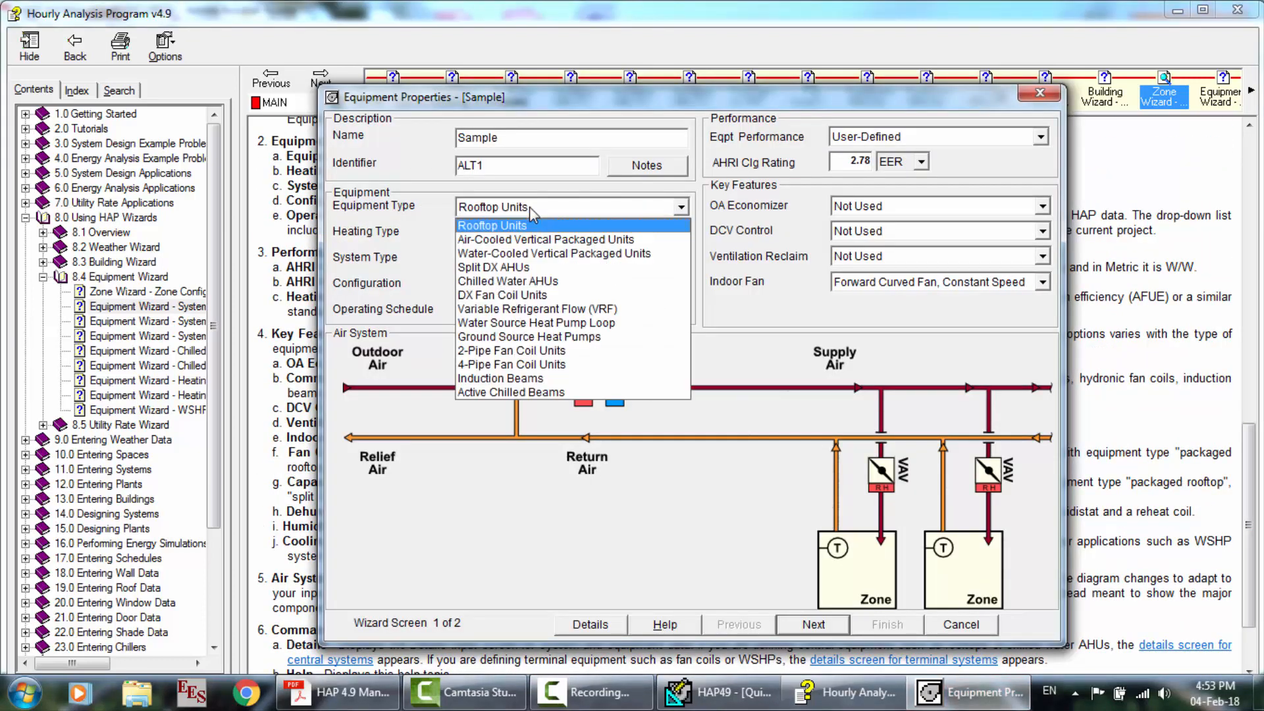
left_click(948, 138)
left_click(946, 137)
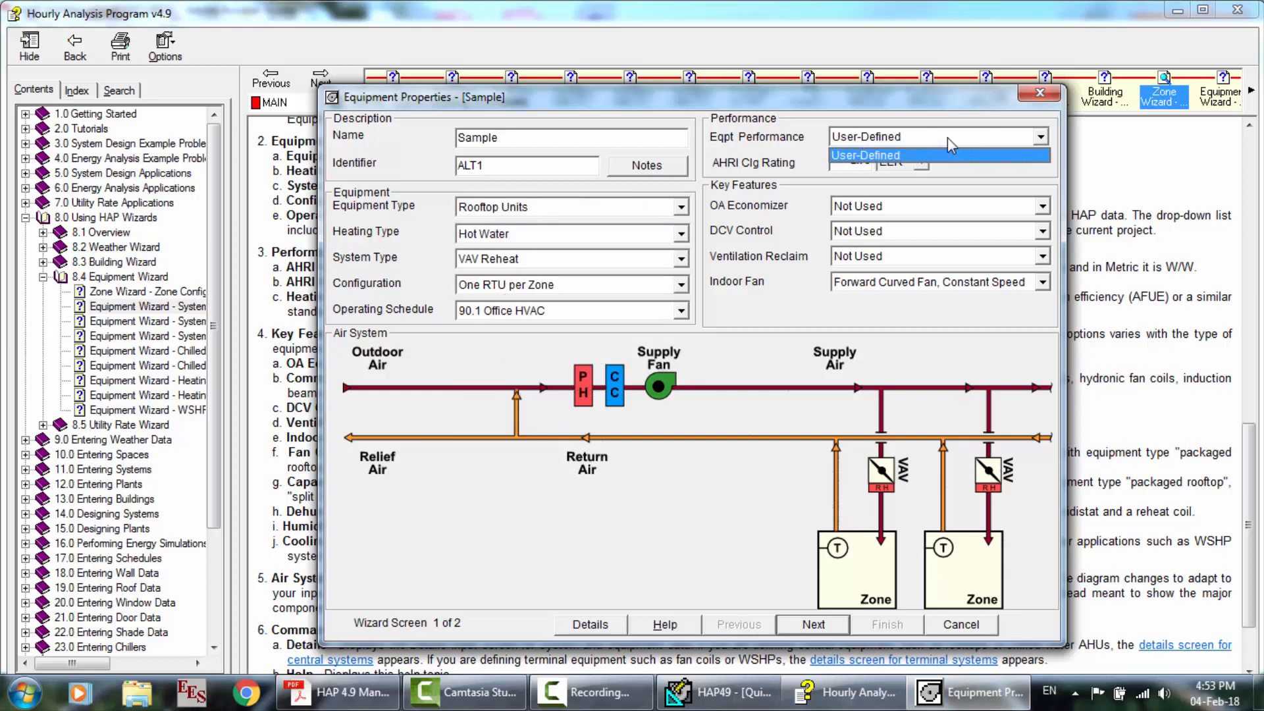
left_click(947, 137)
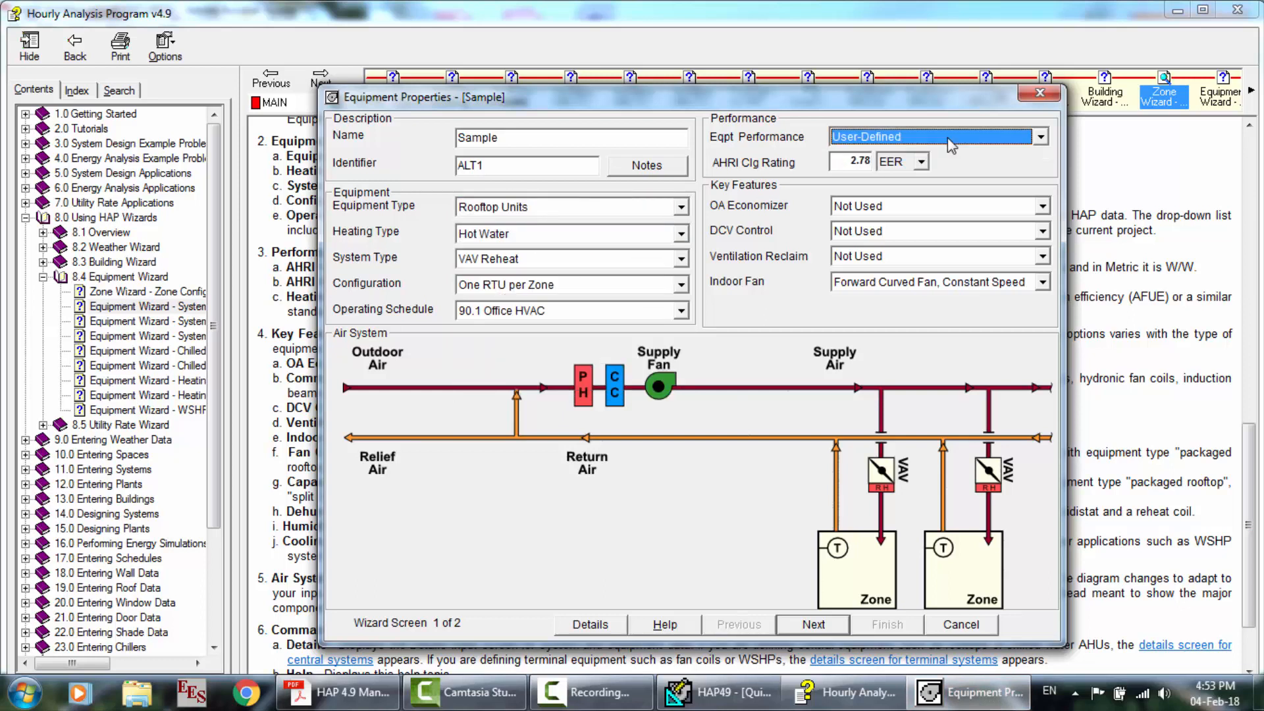
Check the AHRI cooling rating's allowed range and read the help's Performance and Key Features descriptions.
left_click(839, 160)
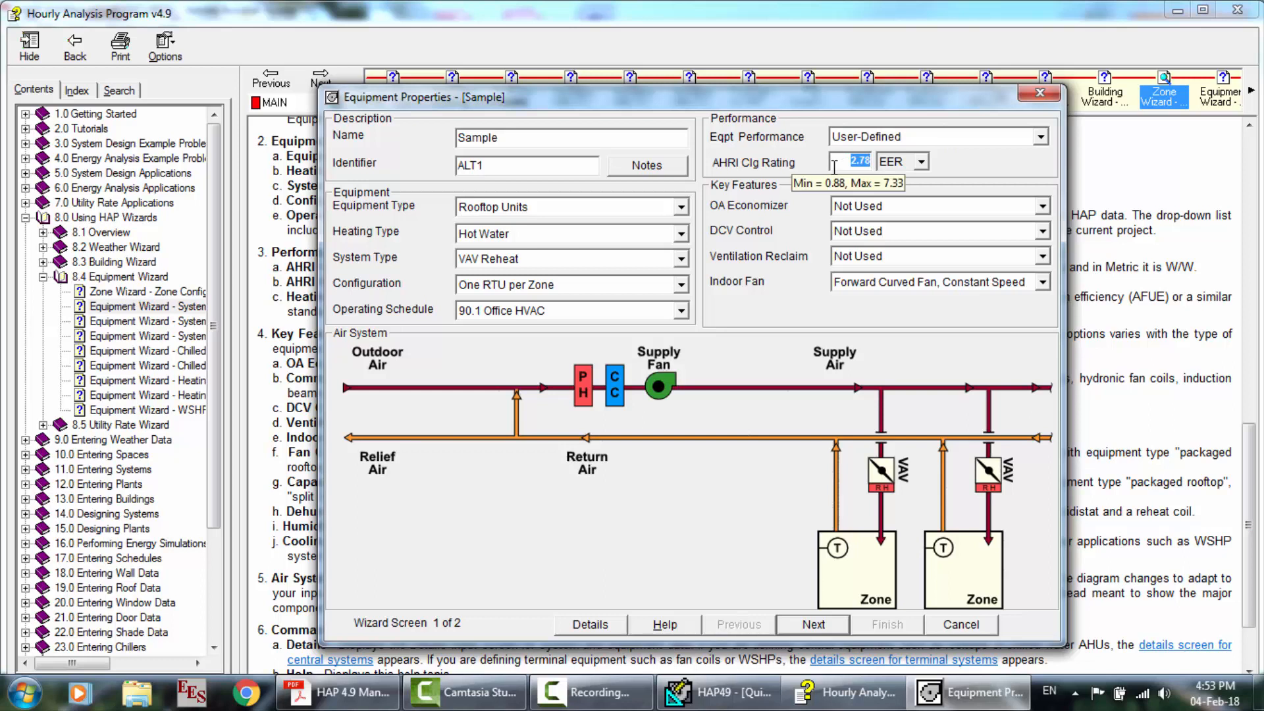
mouse_move(857, 174)
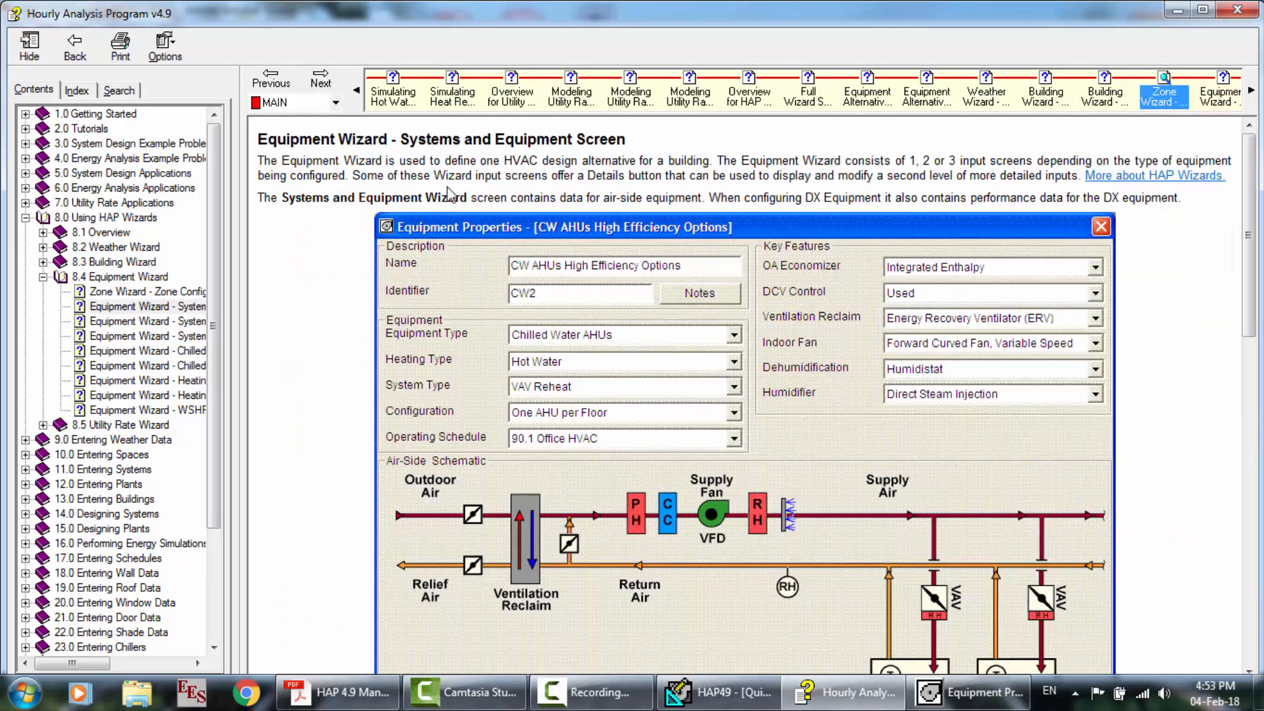
scroll(652, 251, "down", 3)
scroll(652, 250, "down", 2)
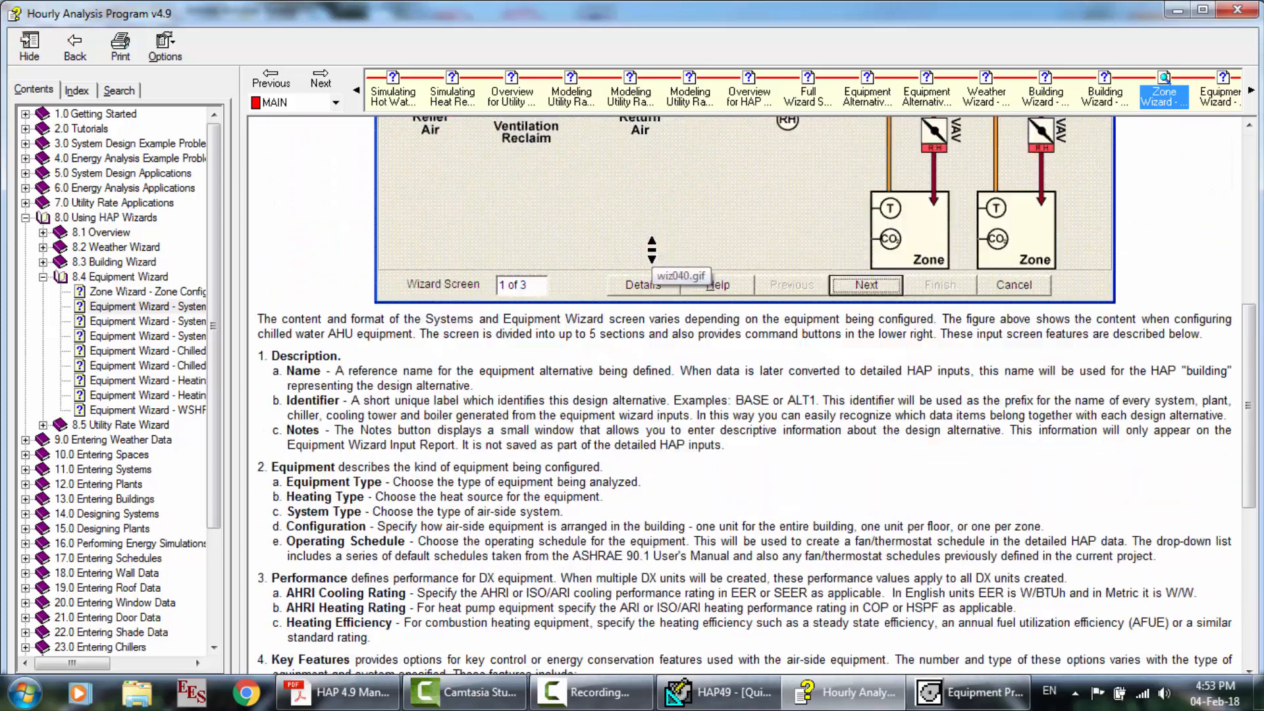
scroll(369, 412, "down", 4)
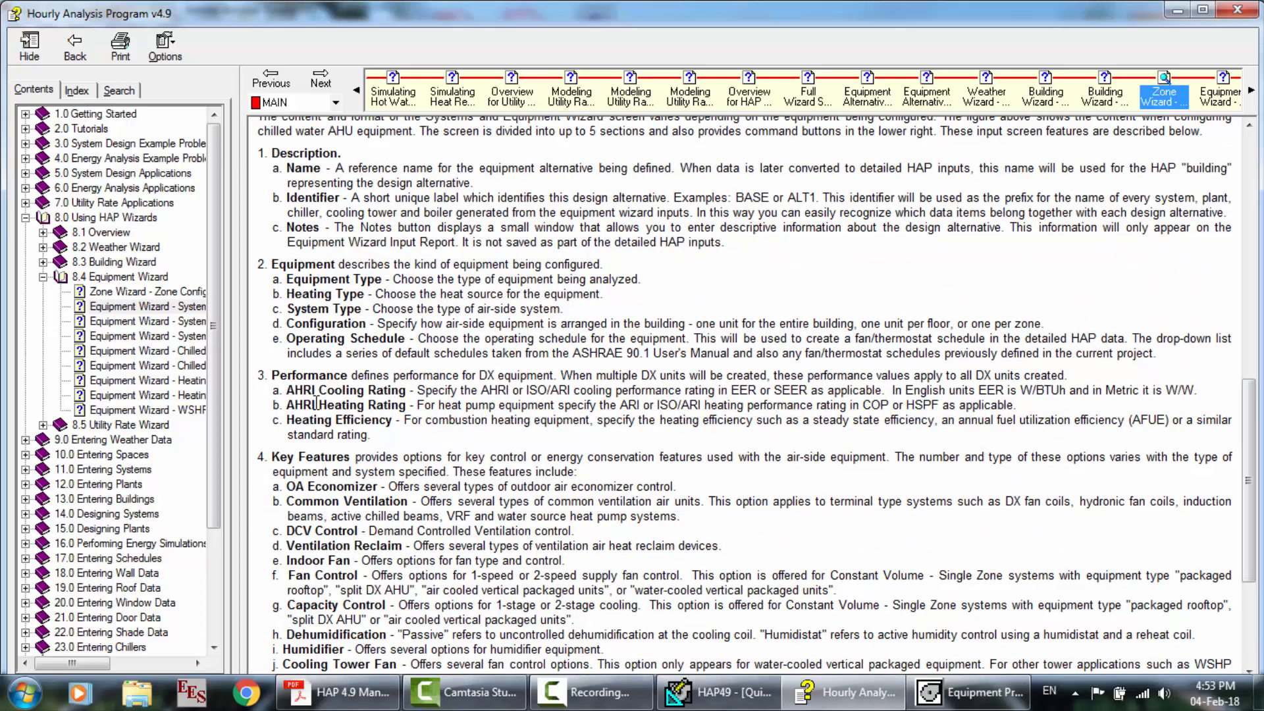
left_click_drag(322, 421, 312, 416)
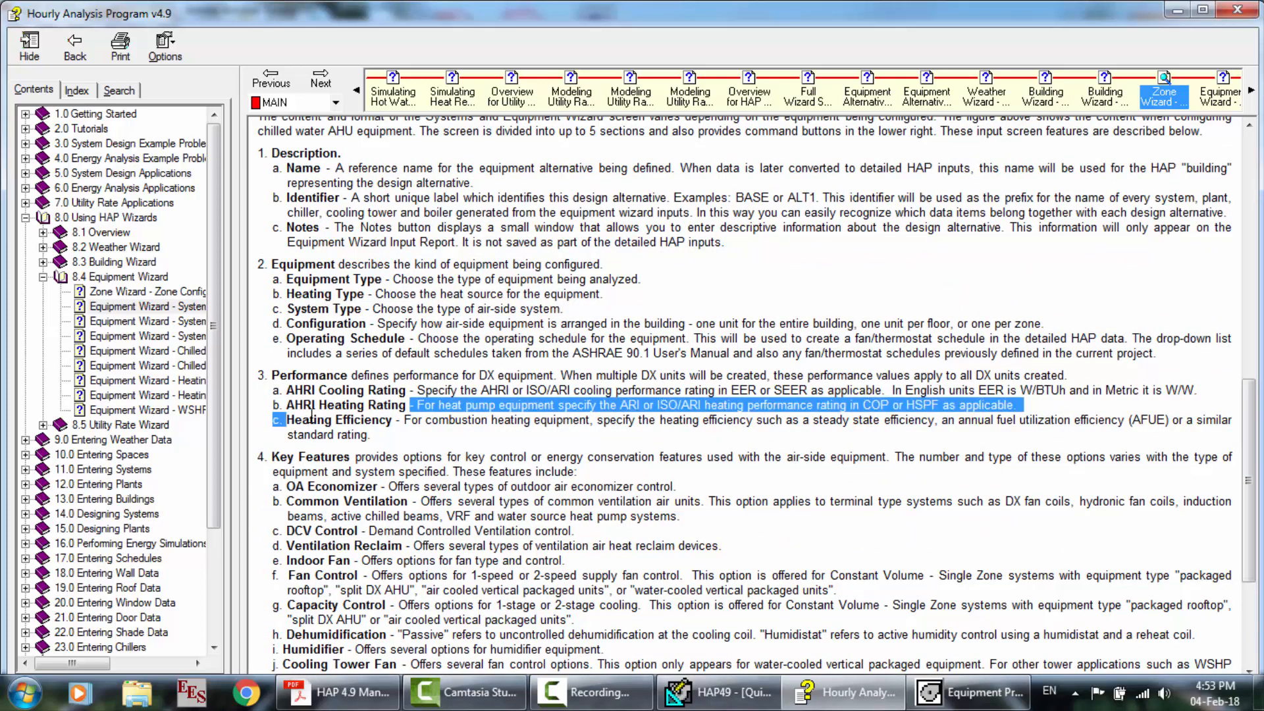
left_click(511, 427)
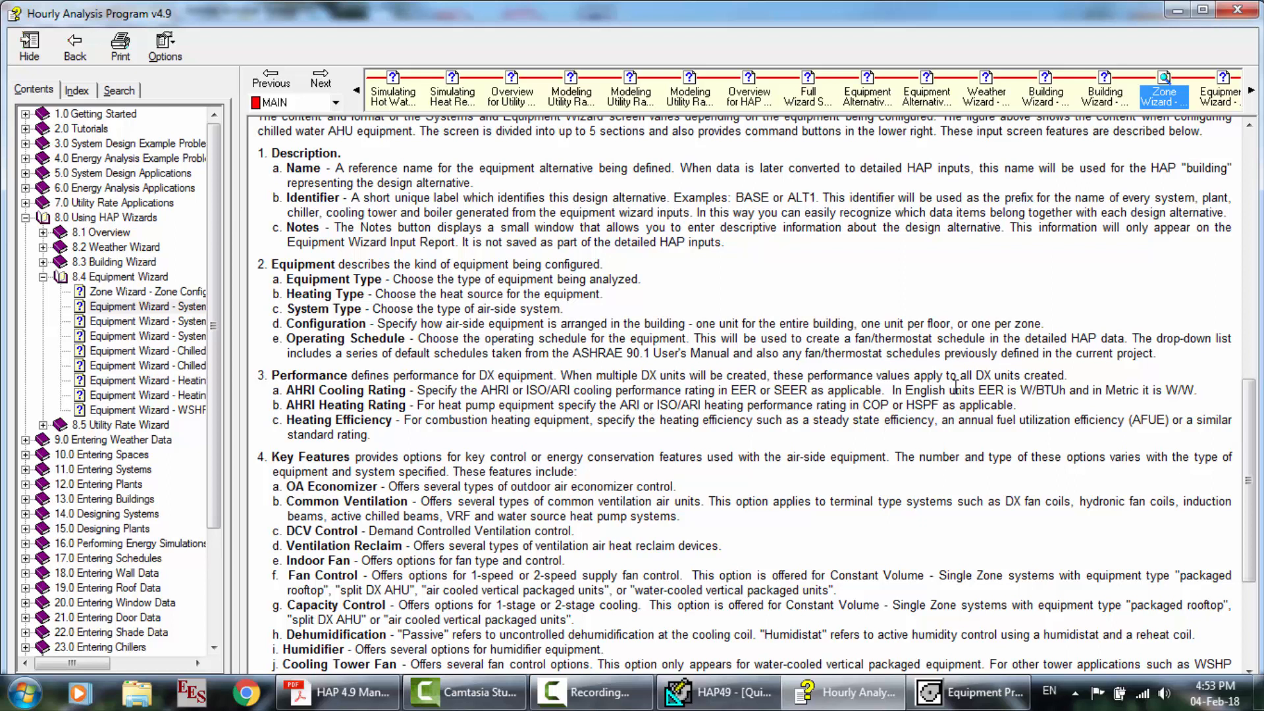
middle_click(619, 362)
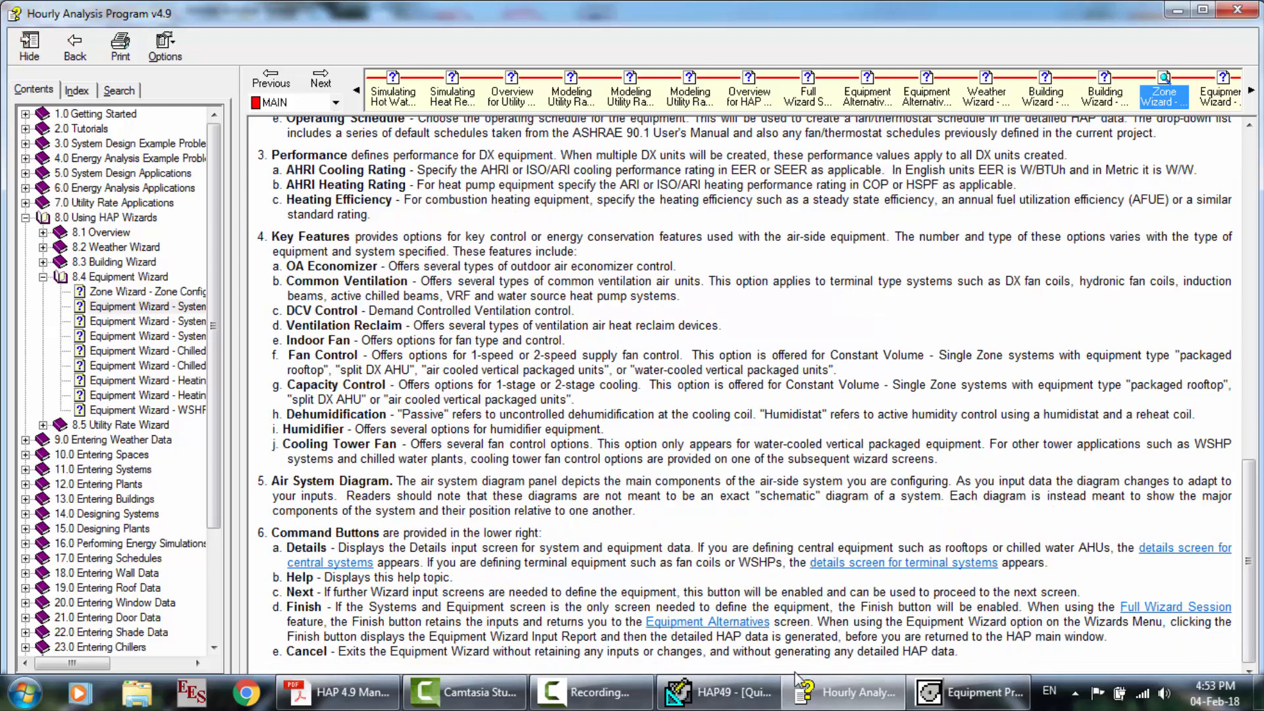
left_click(968, 692)
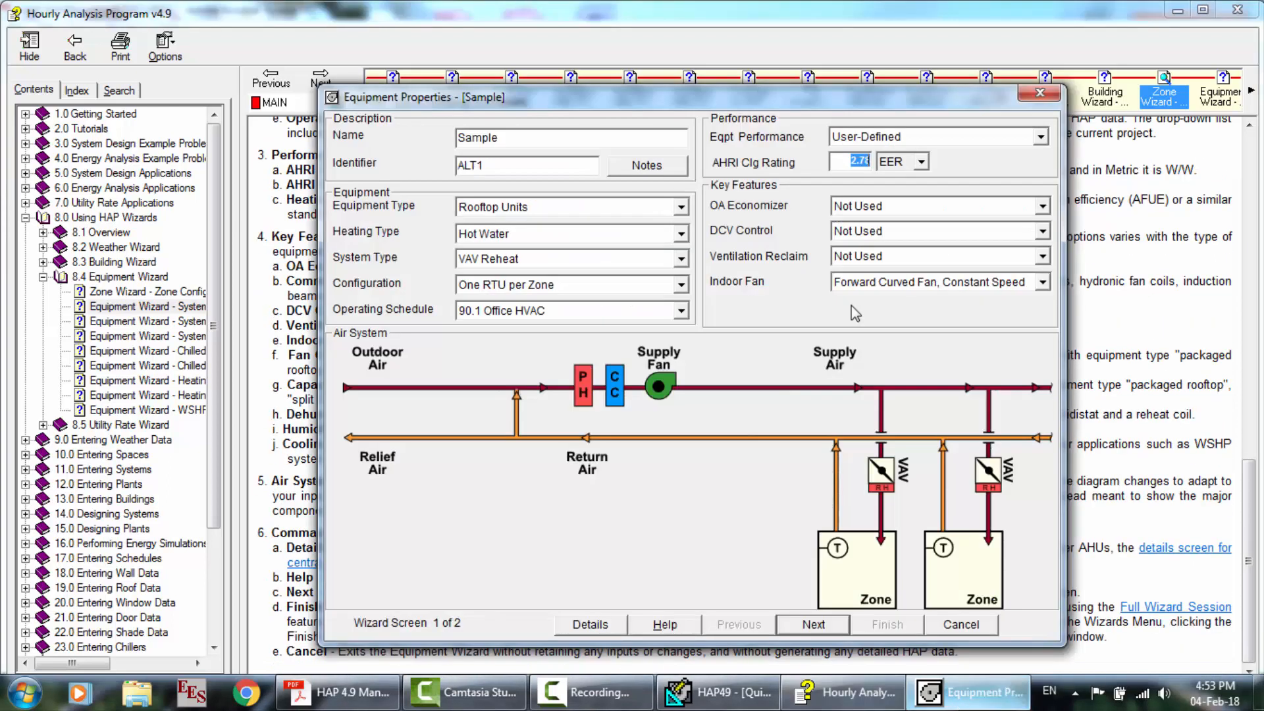
Review the OA Economizer options, keeping Not Used, and set DCV Control to Used, consulting the help on key features.
left_click(895, 207)
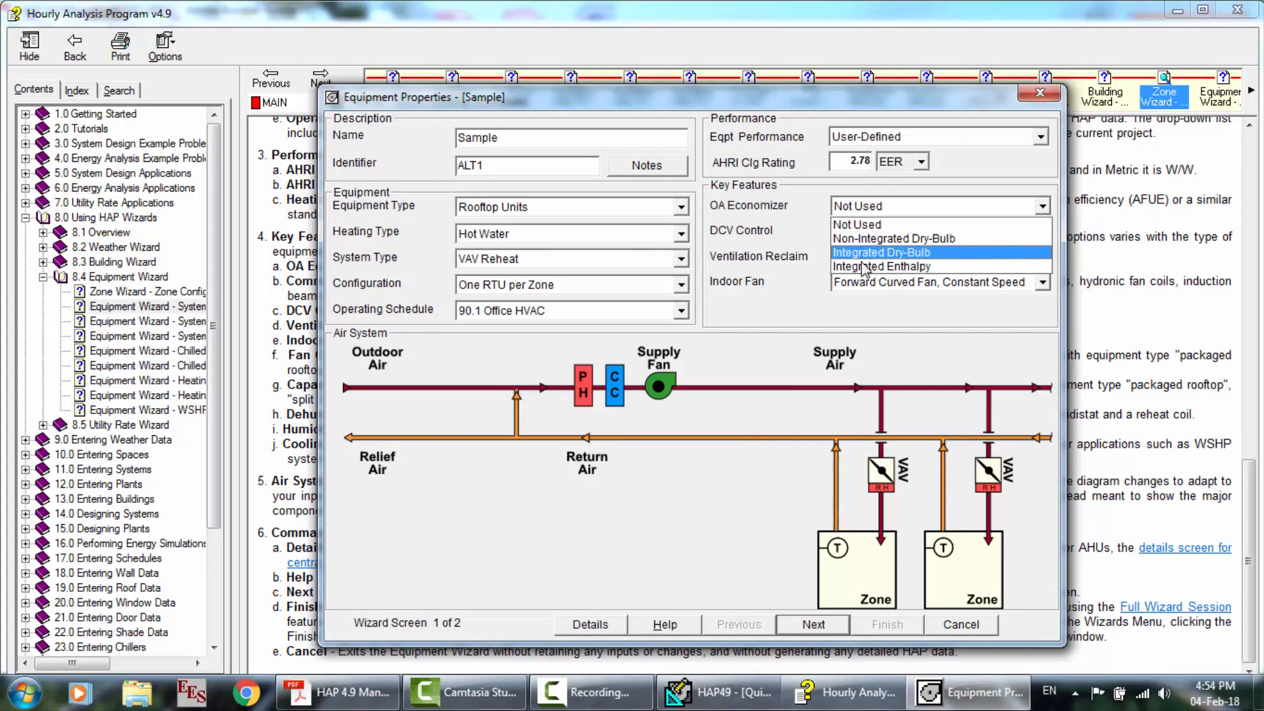
left_click(789, 229)
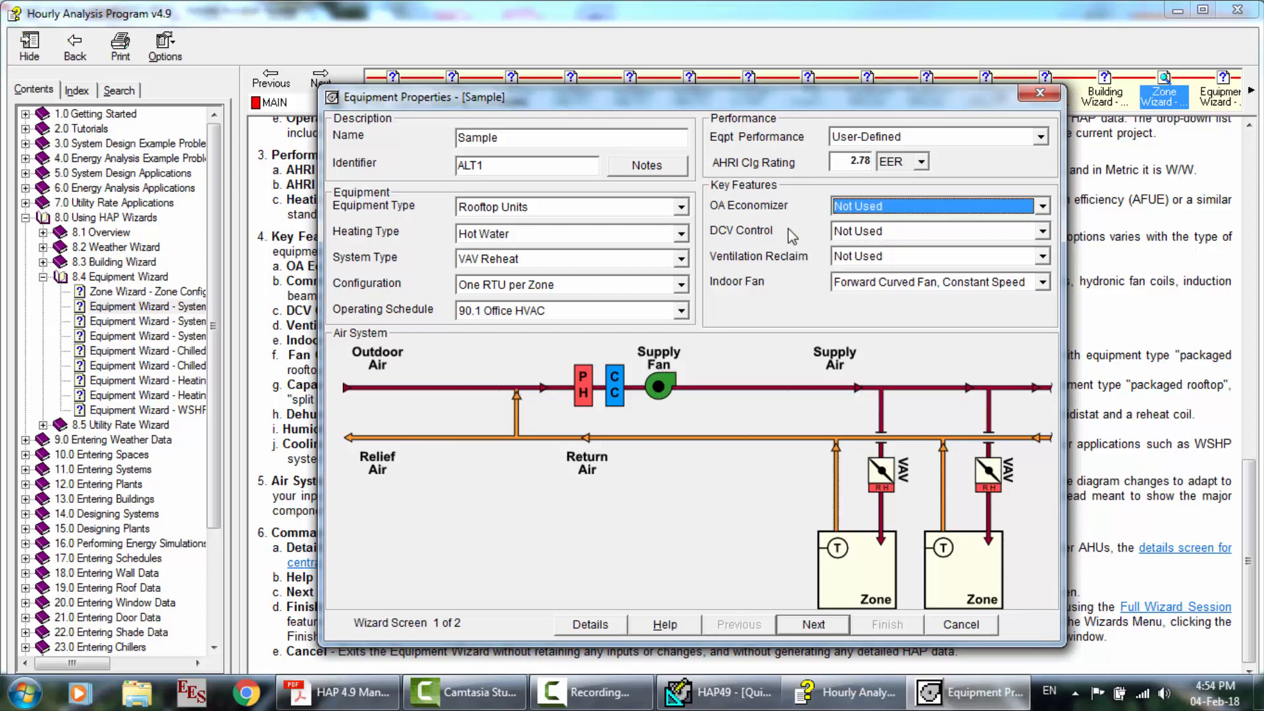
left_click(873, 231)
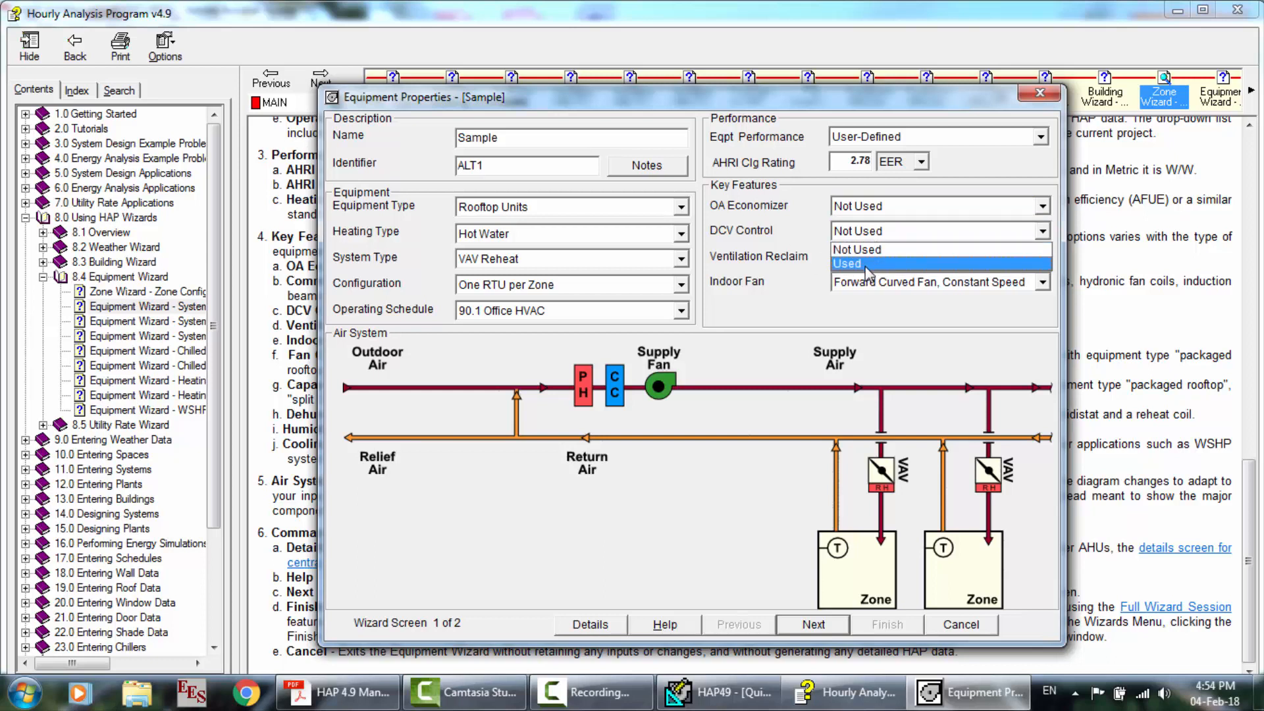
left_click(866, 266)
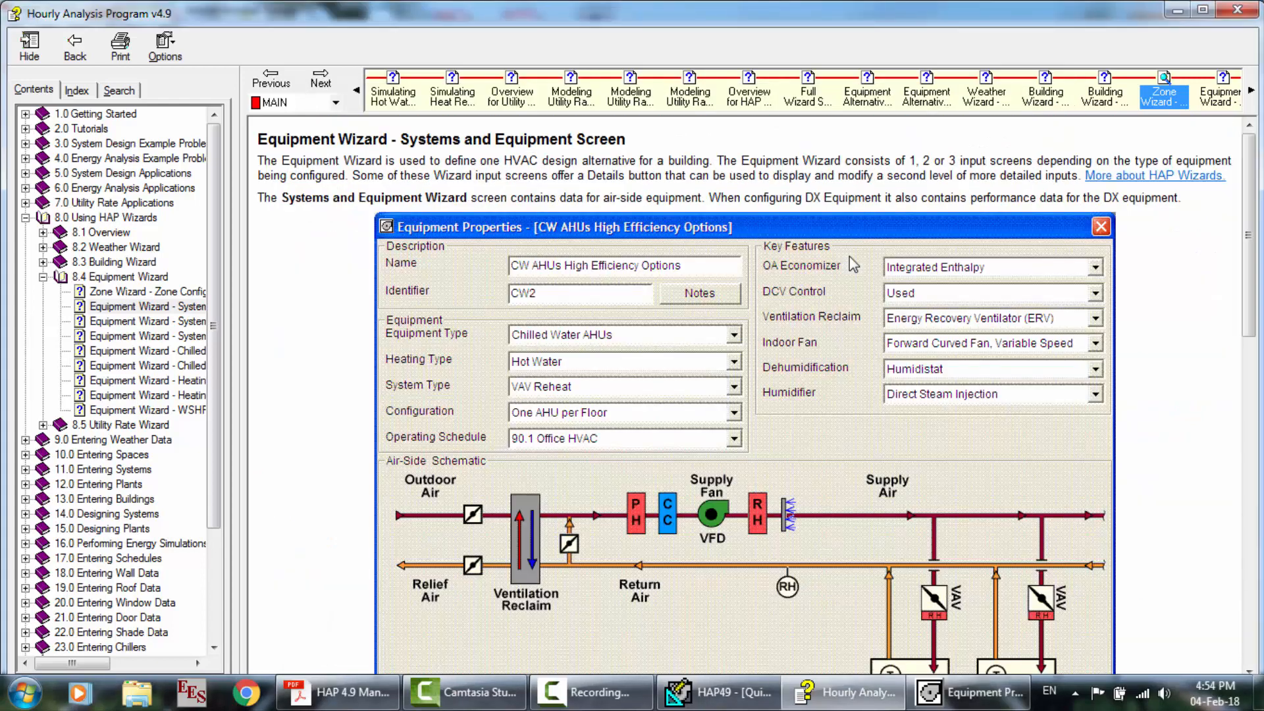
scroll(854, 264, "down", 12)
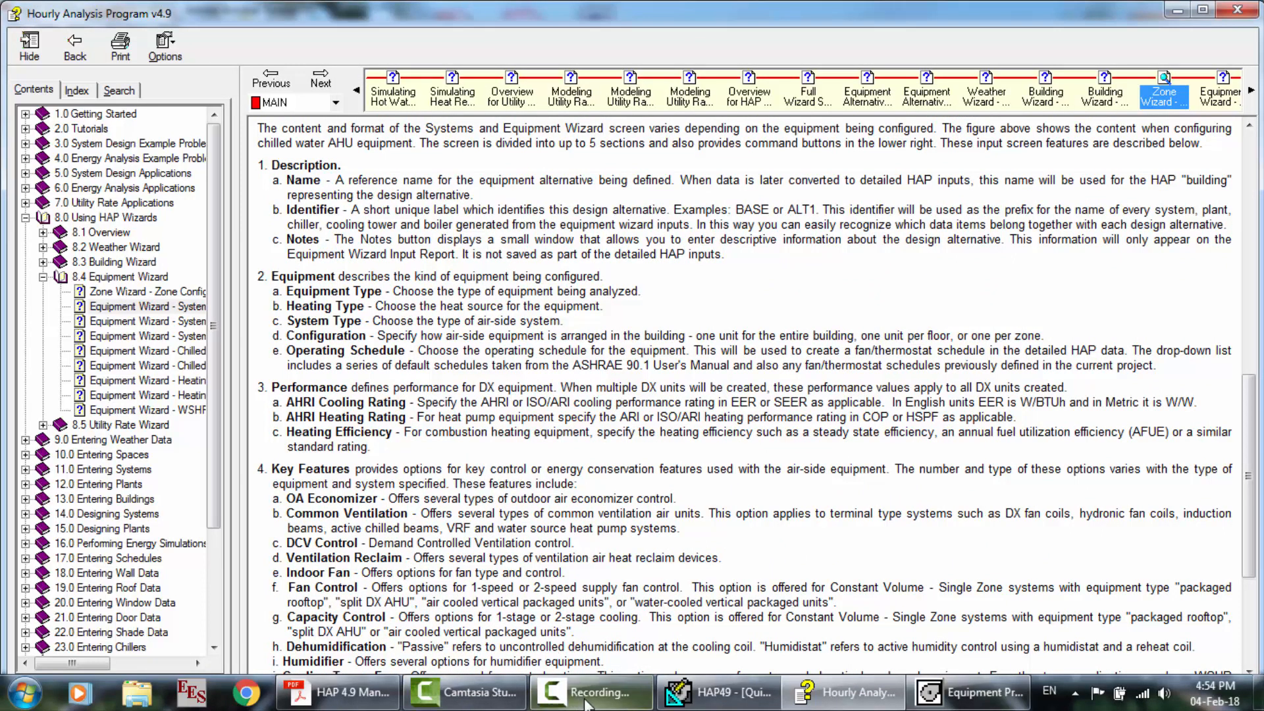
left_click(718, 692)
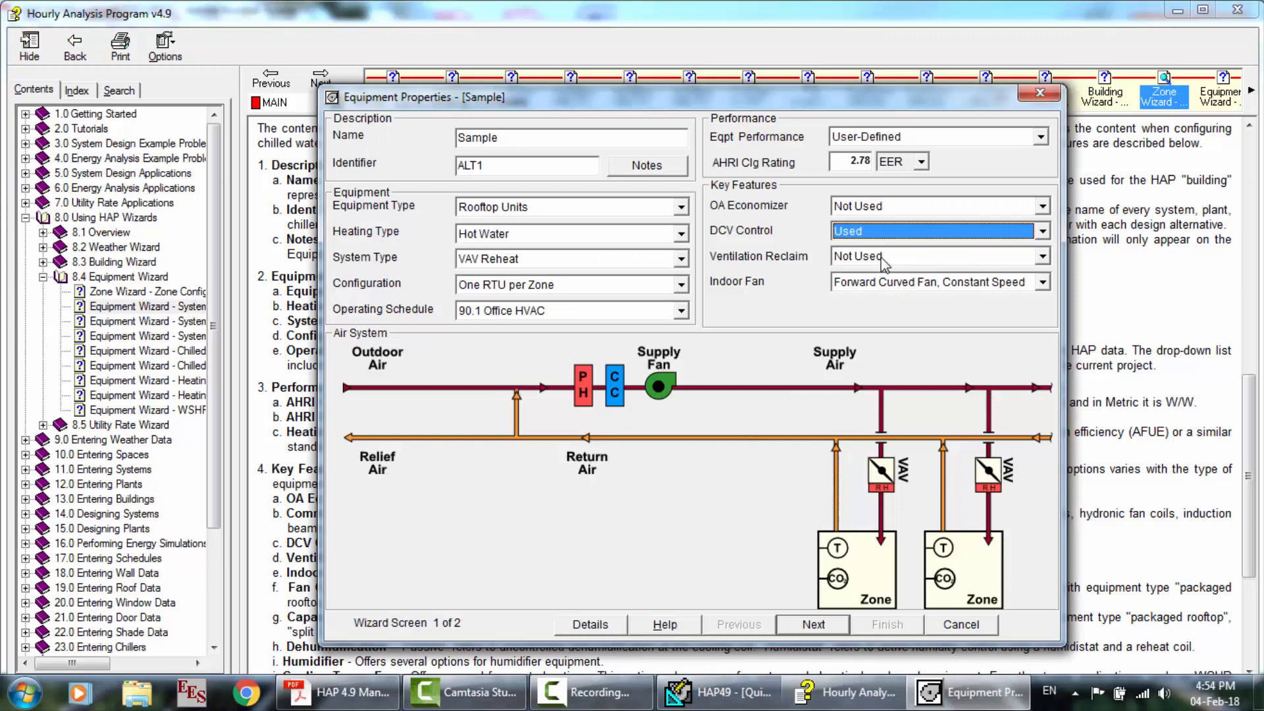
Review the indoor fan options, keeping Forward Curved Fan, Constant Speed, and recheck the equipment performance choices.
left_click(890, 284)
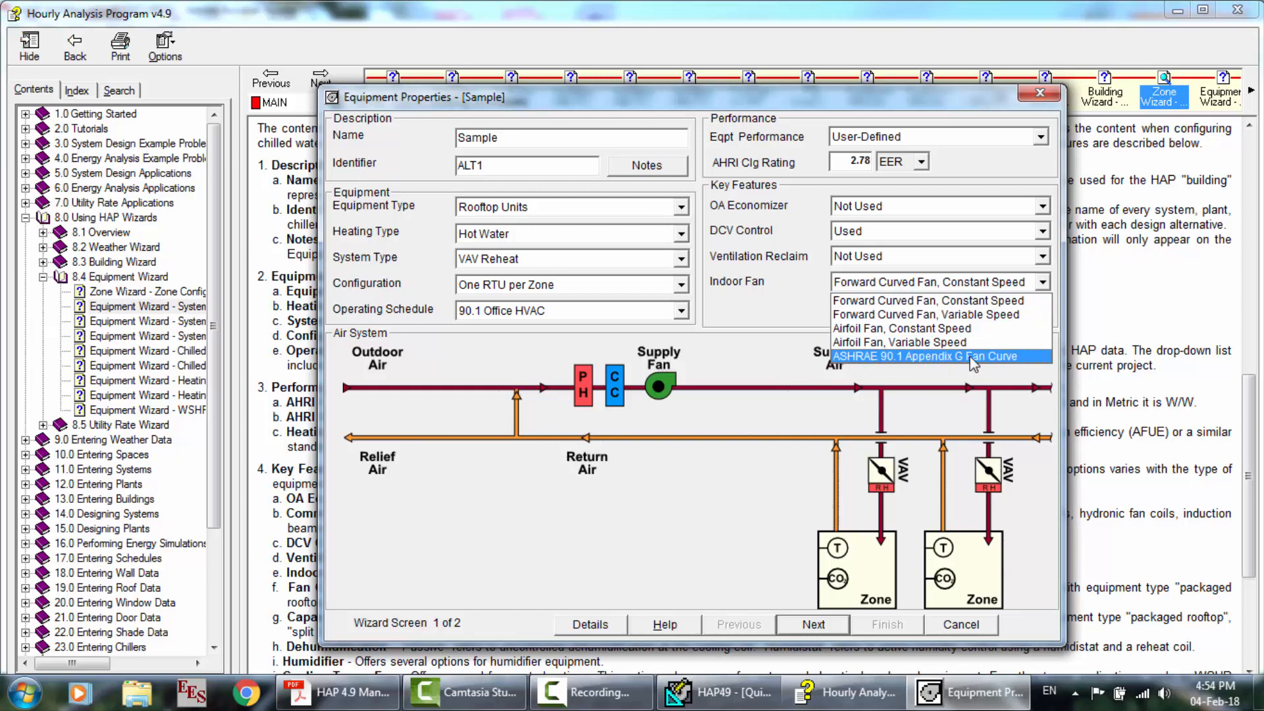
left_click(962, 300)
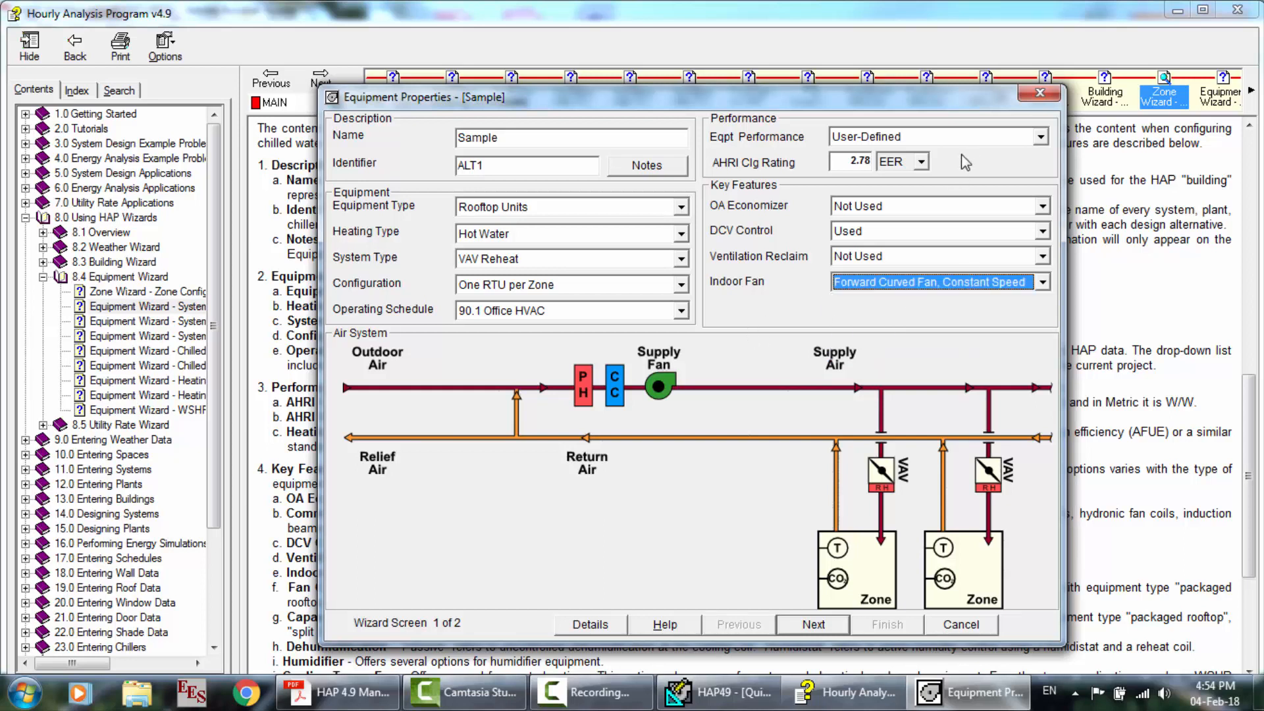
left_click(961, 136)
left_click(961, 136)
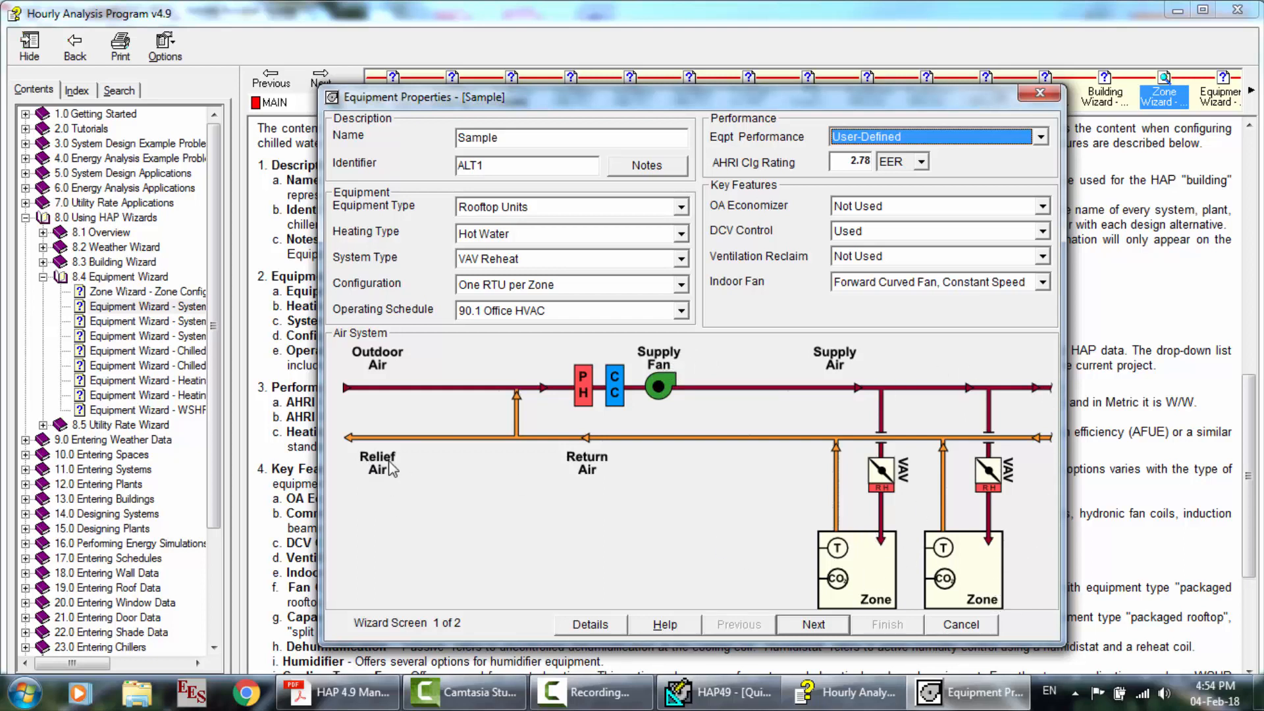
Advance to the heating plant screen and review its equipment types and unit counts, keeping Hot Water Boiler and 1 Boiler.
left_click(814, 624)
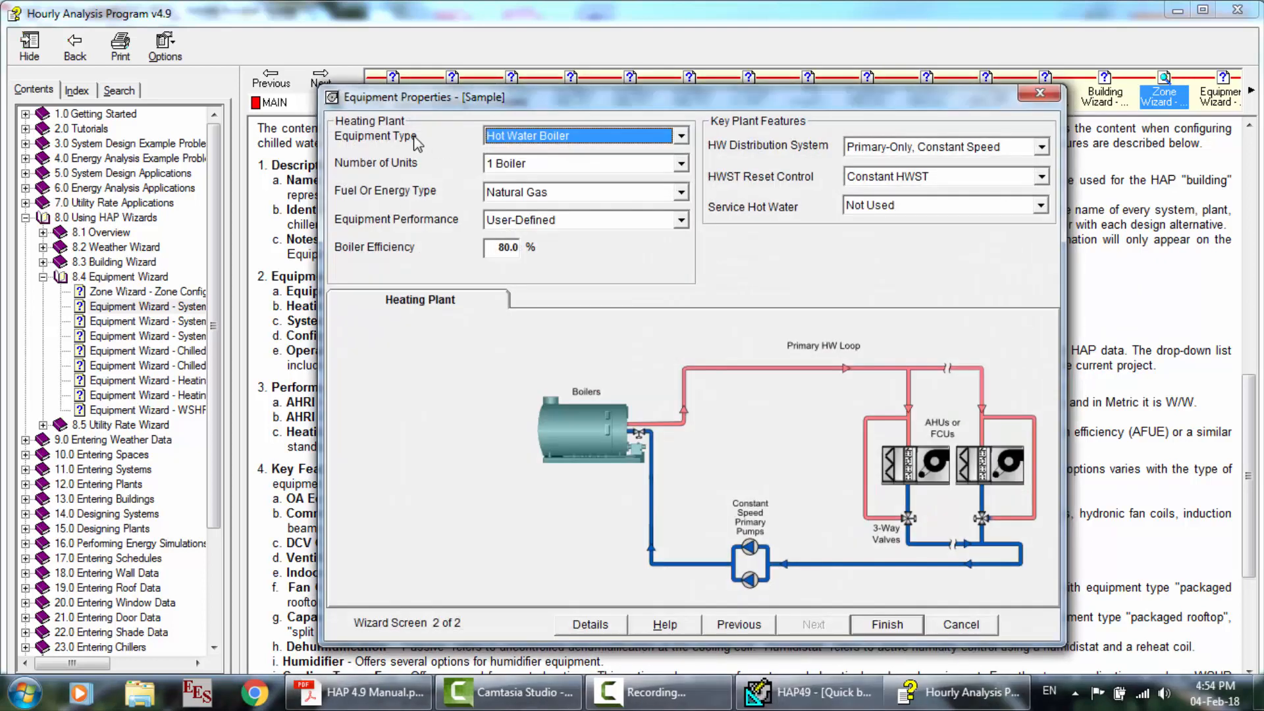
left_click(575, 139)
left_click(575, 140)
left_click(527, 138)
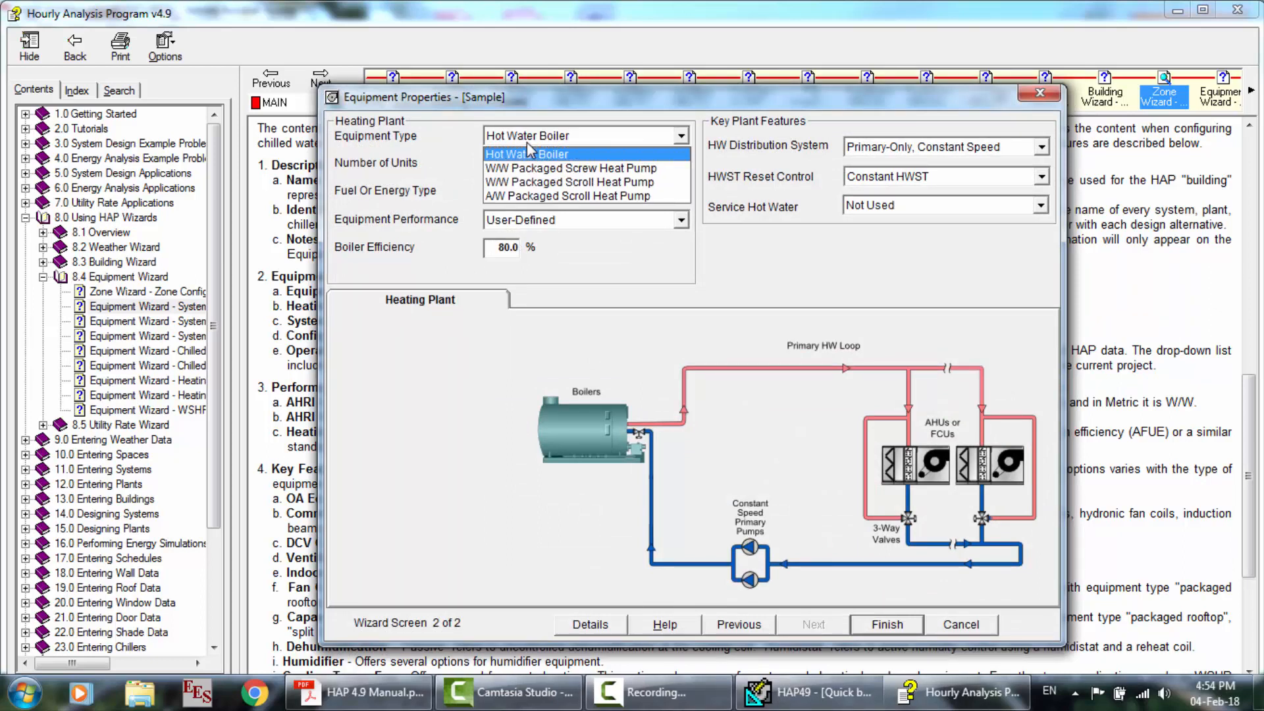
left_click(527, 143)
left_click(540, 160)
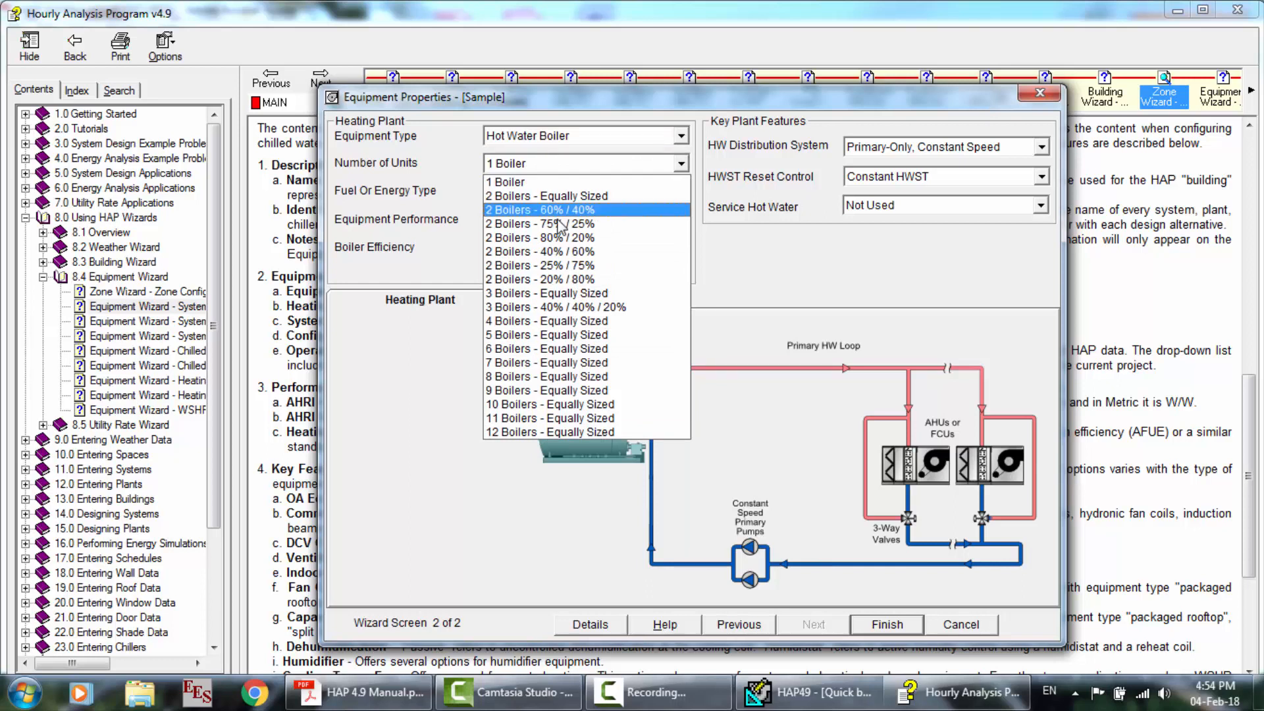
left_click(448, 191)
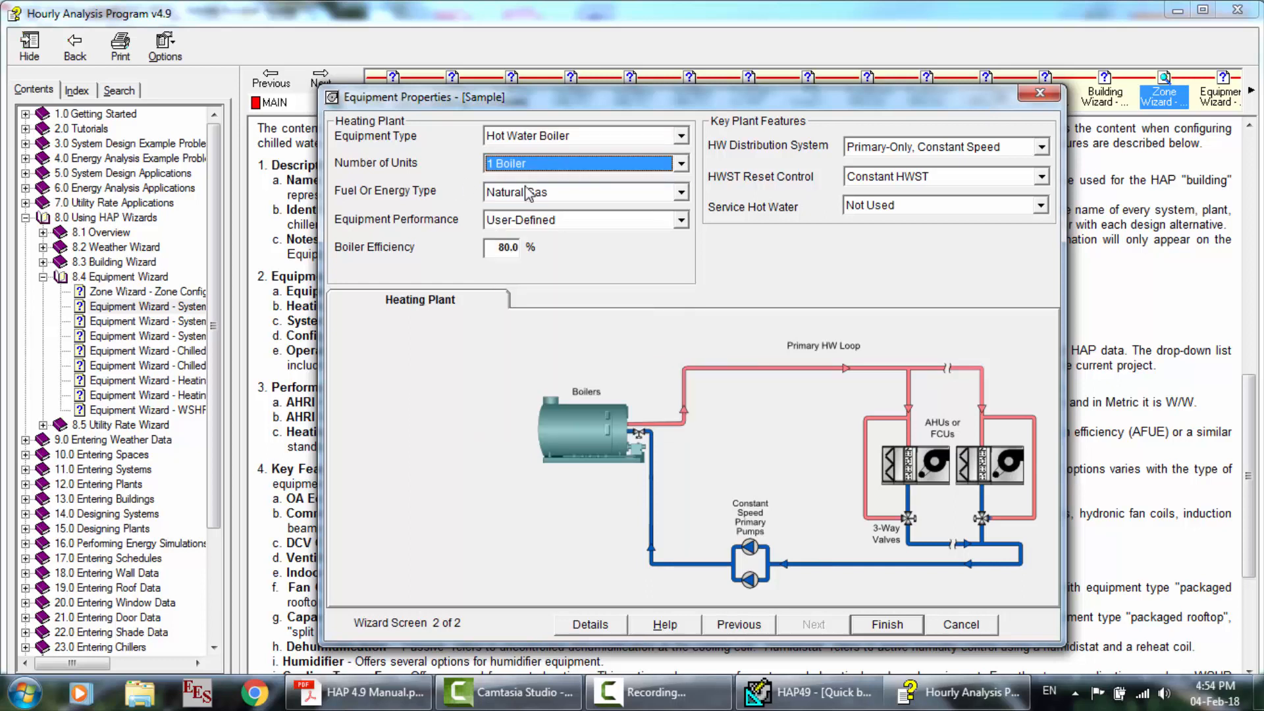
Review the boiler's fuel types, performance option and efficiency, keeping Natural Gas, User-Defined and 80.0%.
left_click(544, 193)
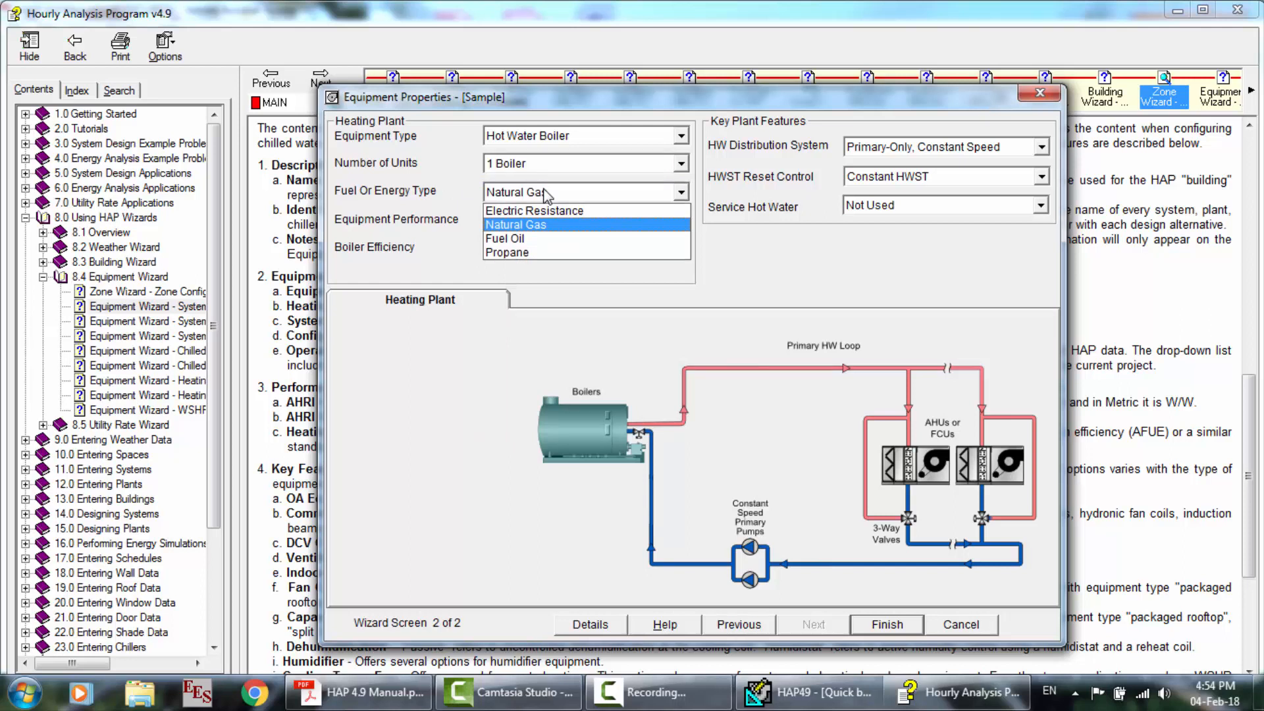
left_click(544, 191)
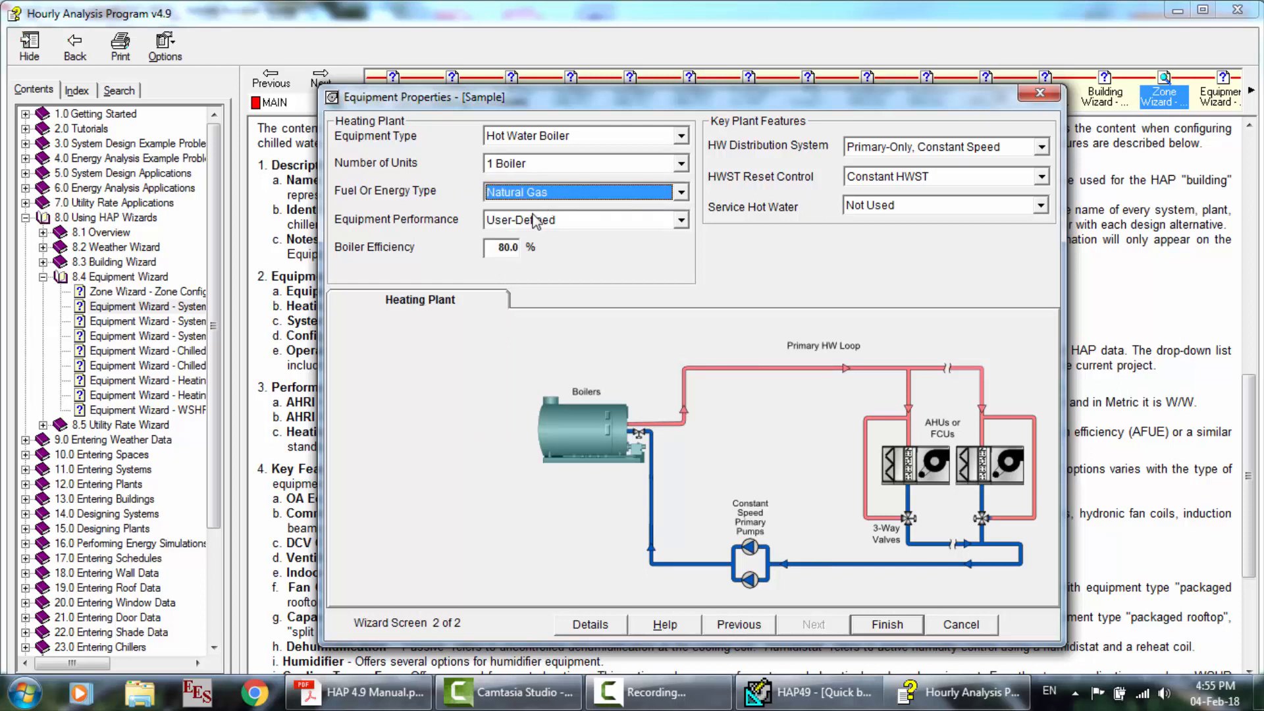
left_click(526, 193)
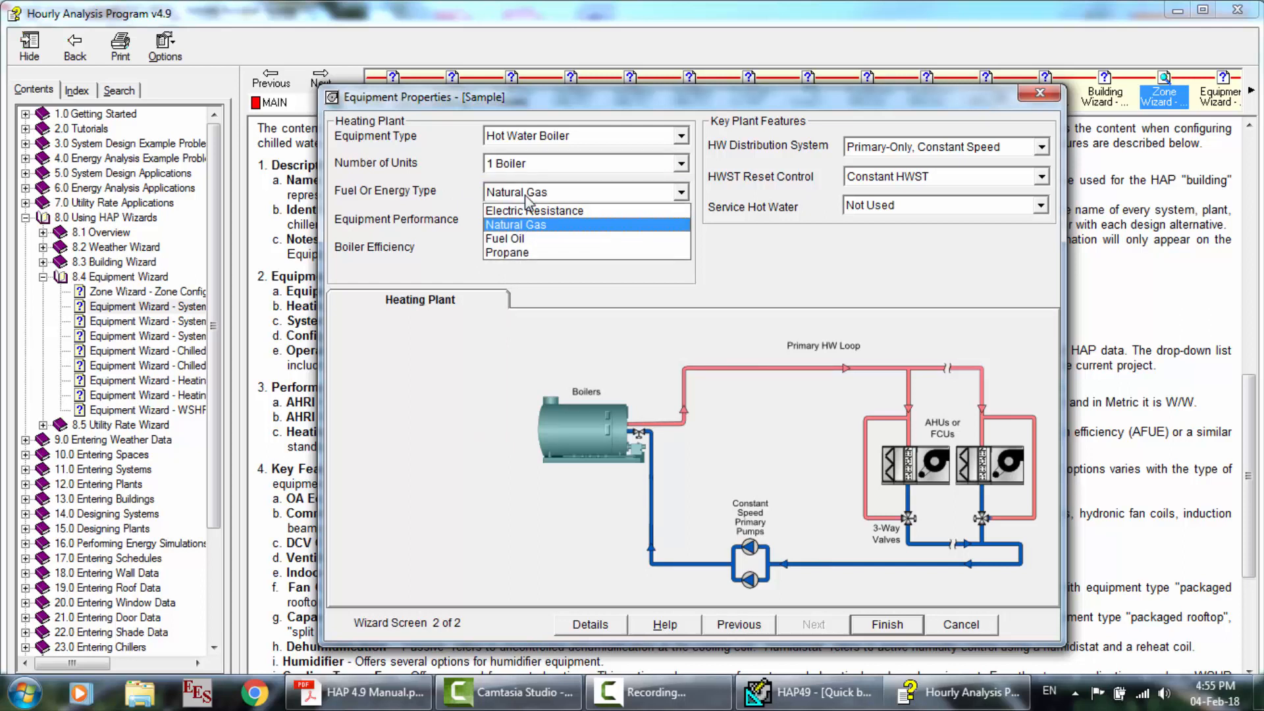
left_click(437, 217)
left_click(575, 220)
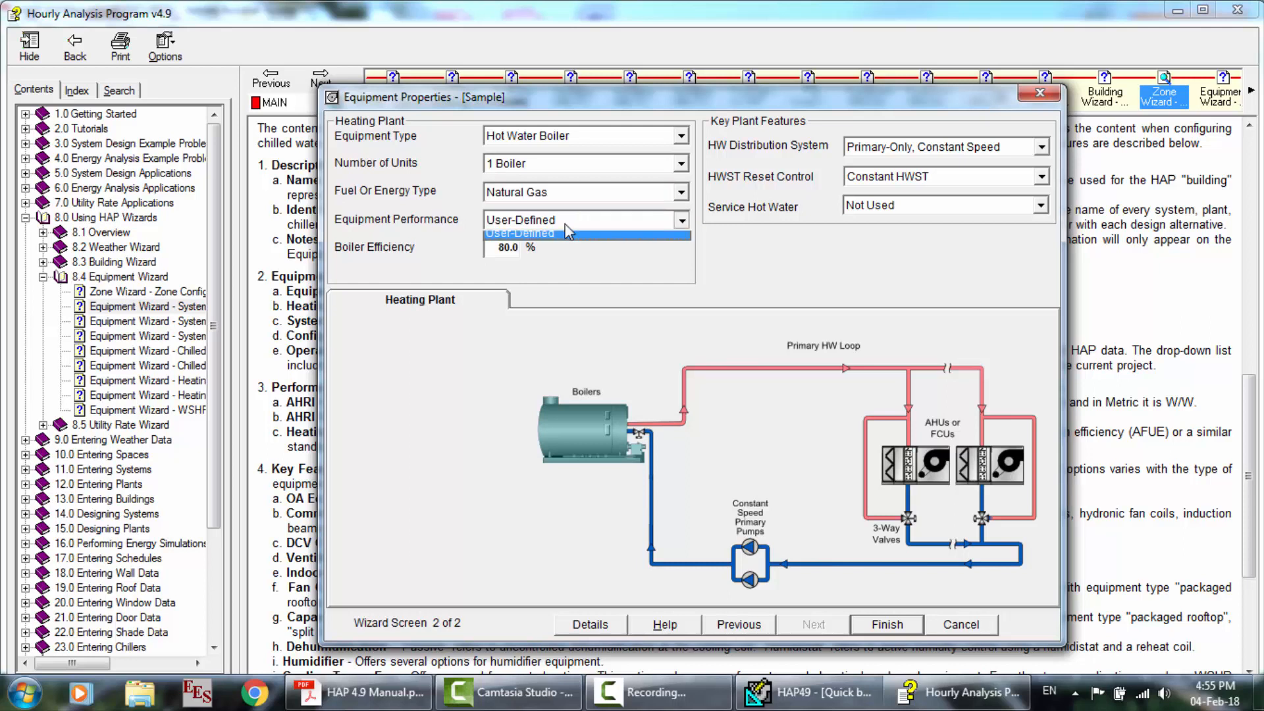
left_click(559, 234)
left_click(508, 242)
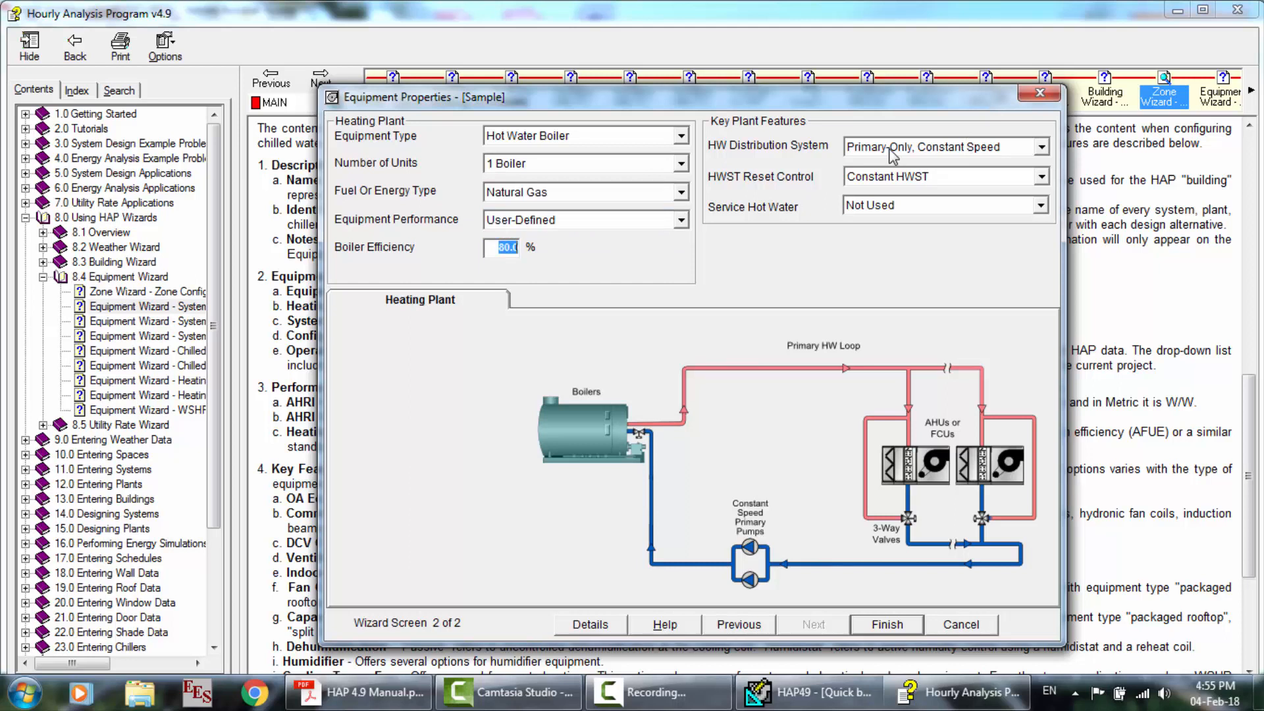
Review the heating plant's distribution, HWST reset and service hot water options, keeping Primary-Only, Constant Speed, Constant HWST and Not Used.
left_click(934, 153)
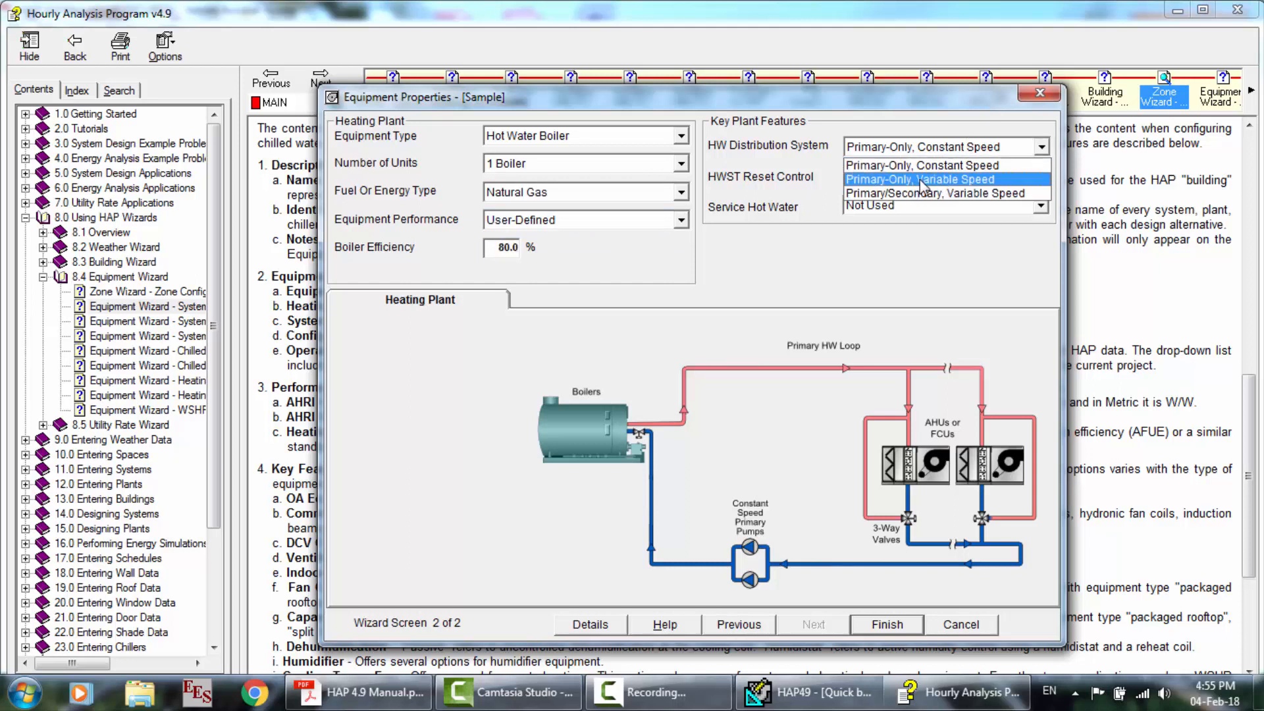
left_click(764, 161)
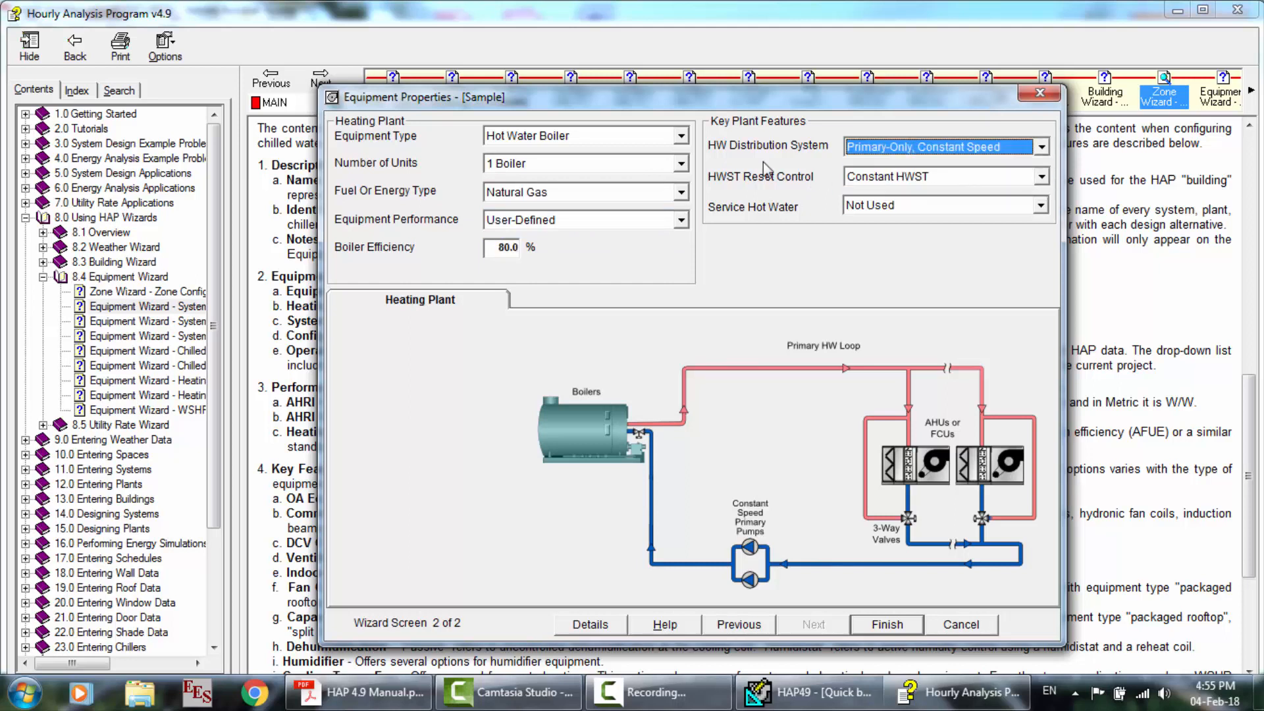
left_click(875, 176)
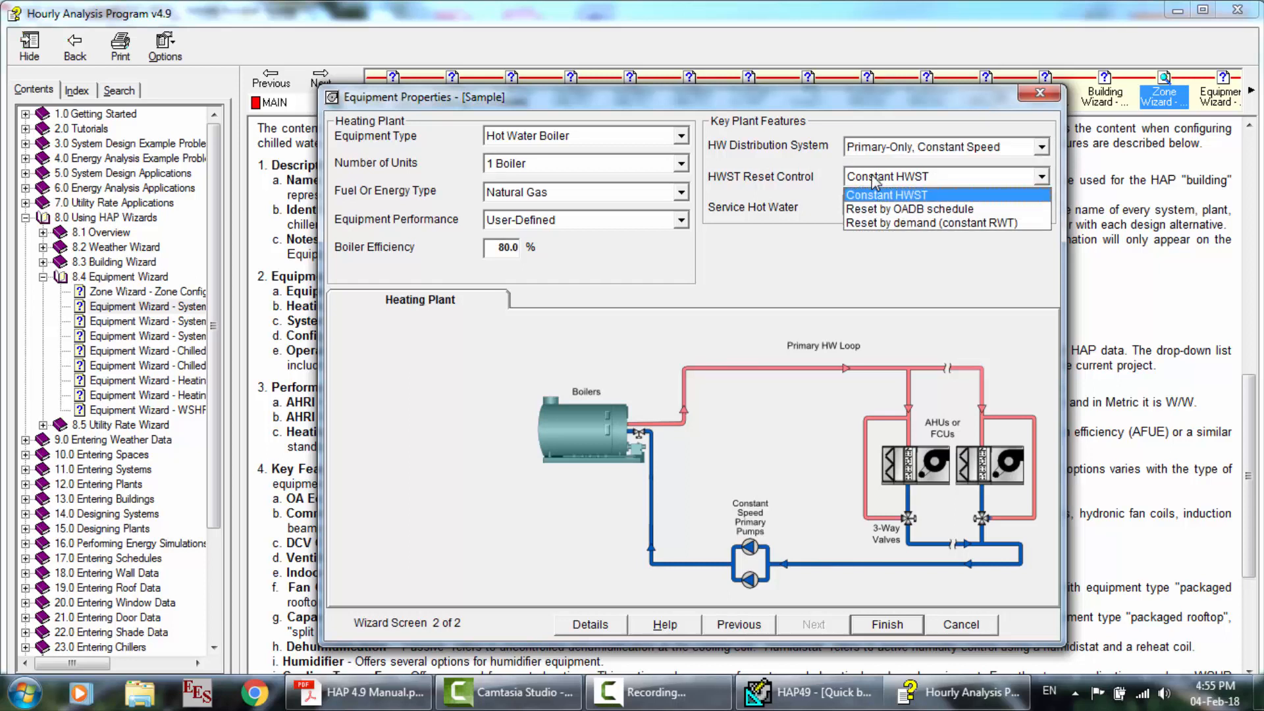
left_click(756, 208)
left_click(879, 207)
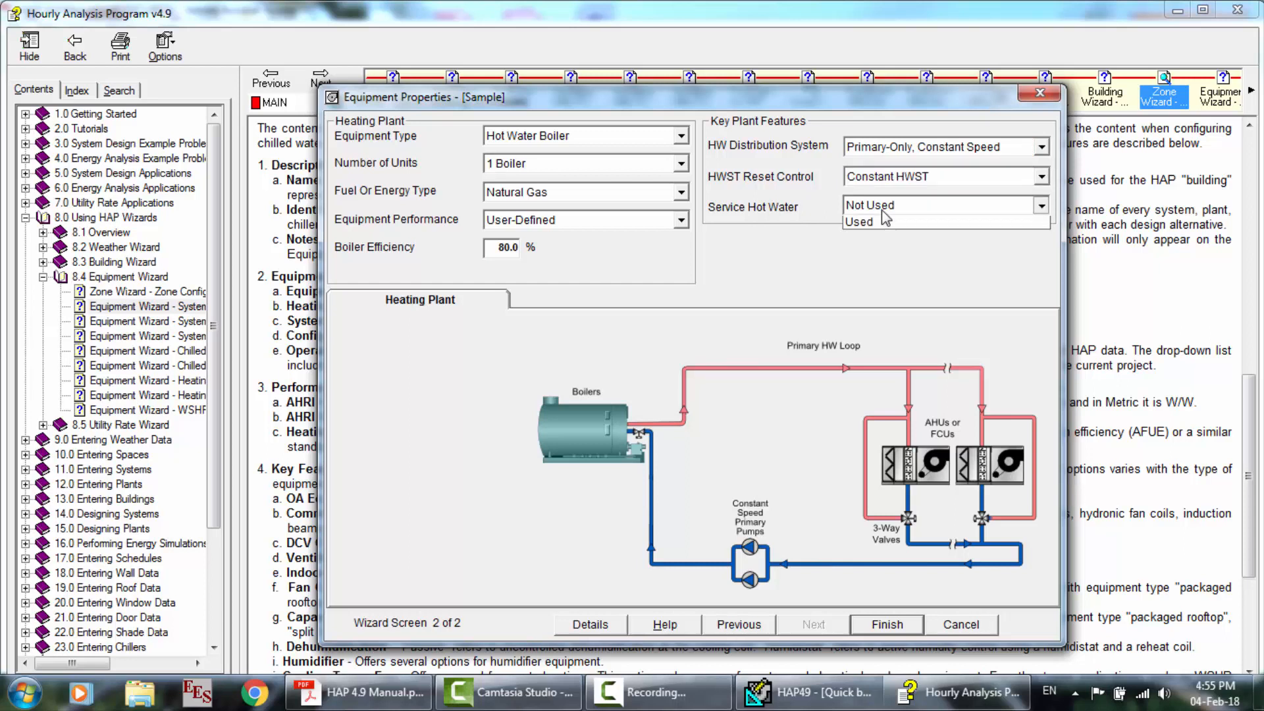
left_click(803, 215)
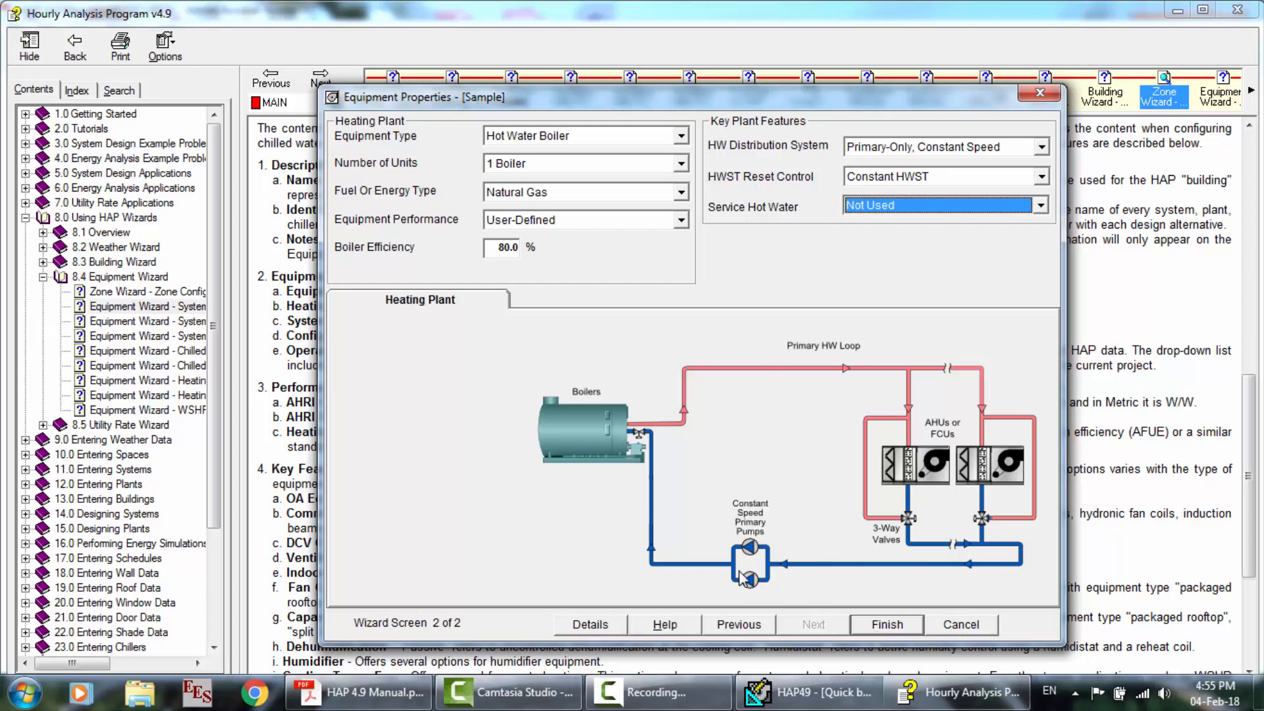
Return to the air system screen, change the equipment type to Chilled Water AHUs, and advance to the chiller plant screen.
left_click(728, 620)
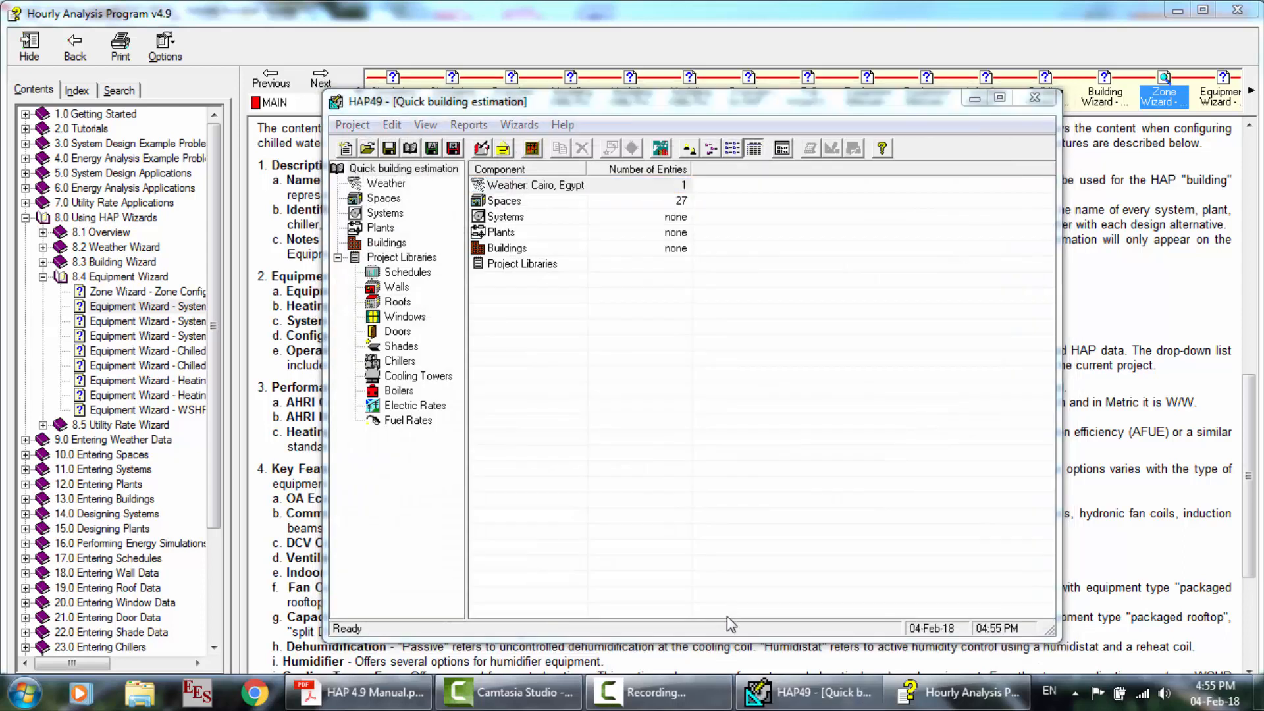
left_click(626, 208)
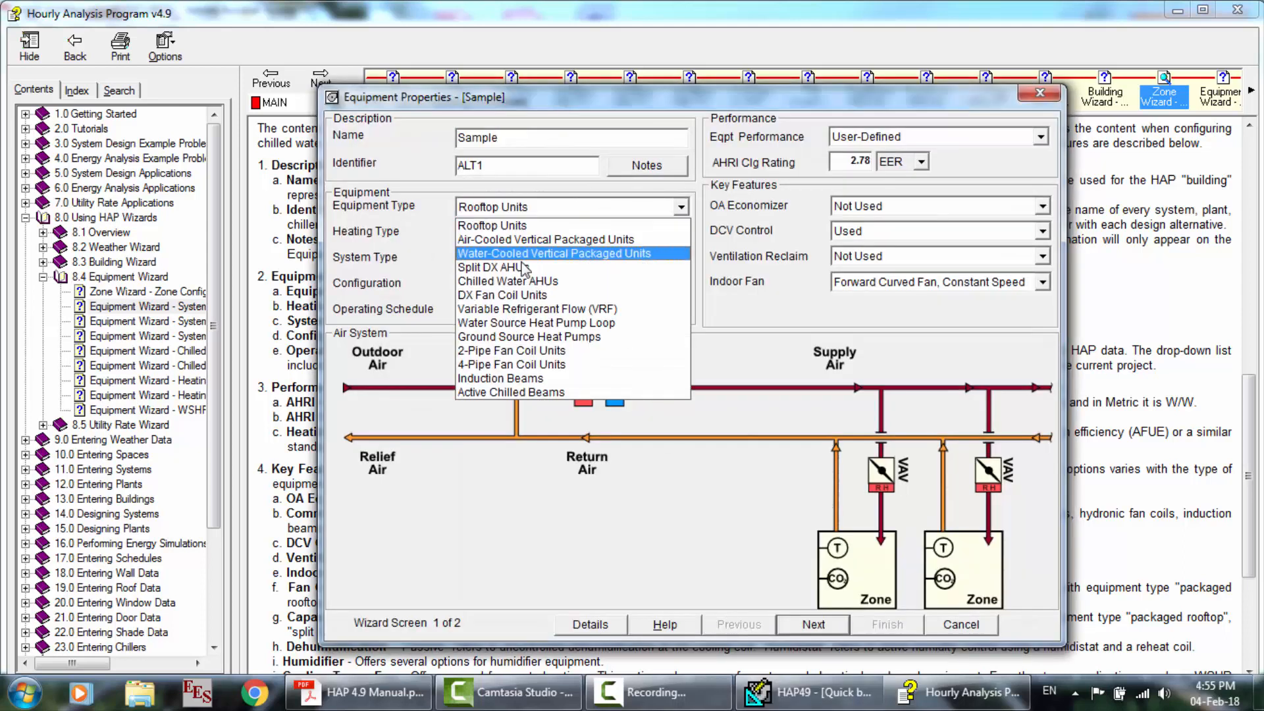
left_click(515, 322)
key("Down")
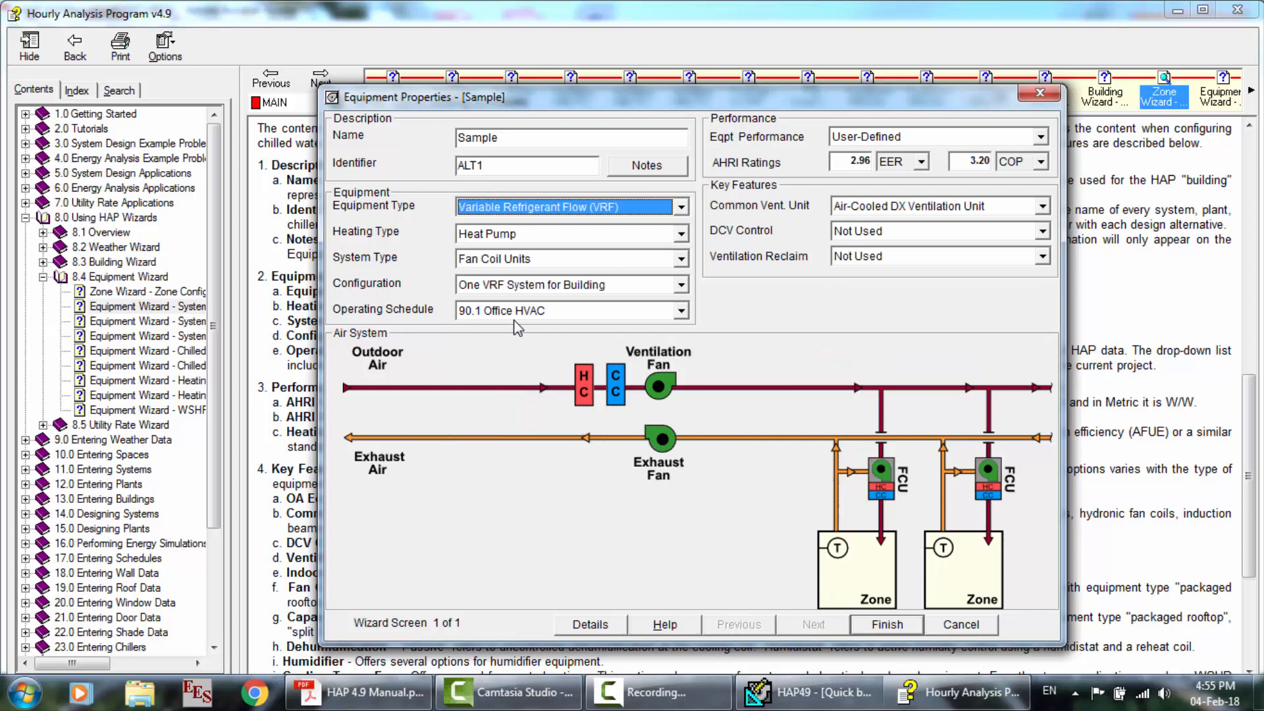
key("Down")
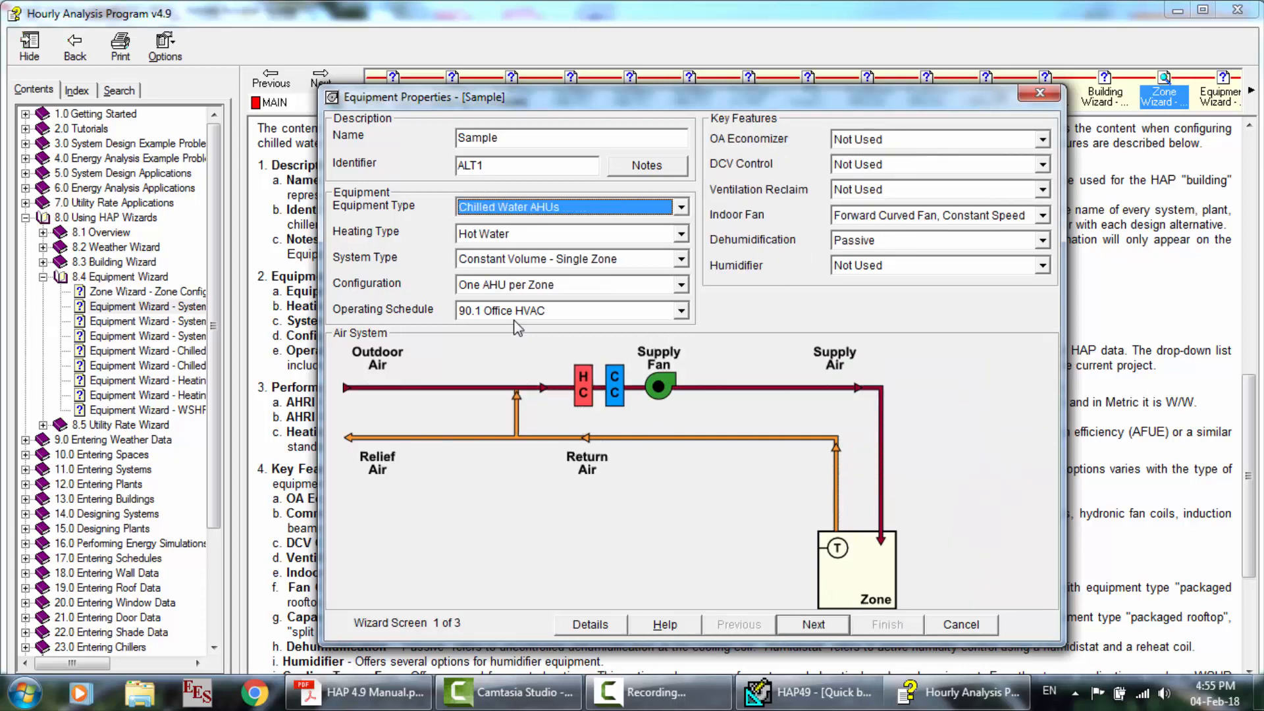
left_click(806, 626)
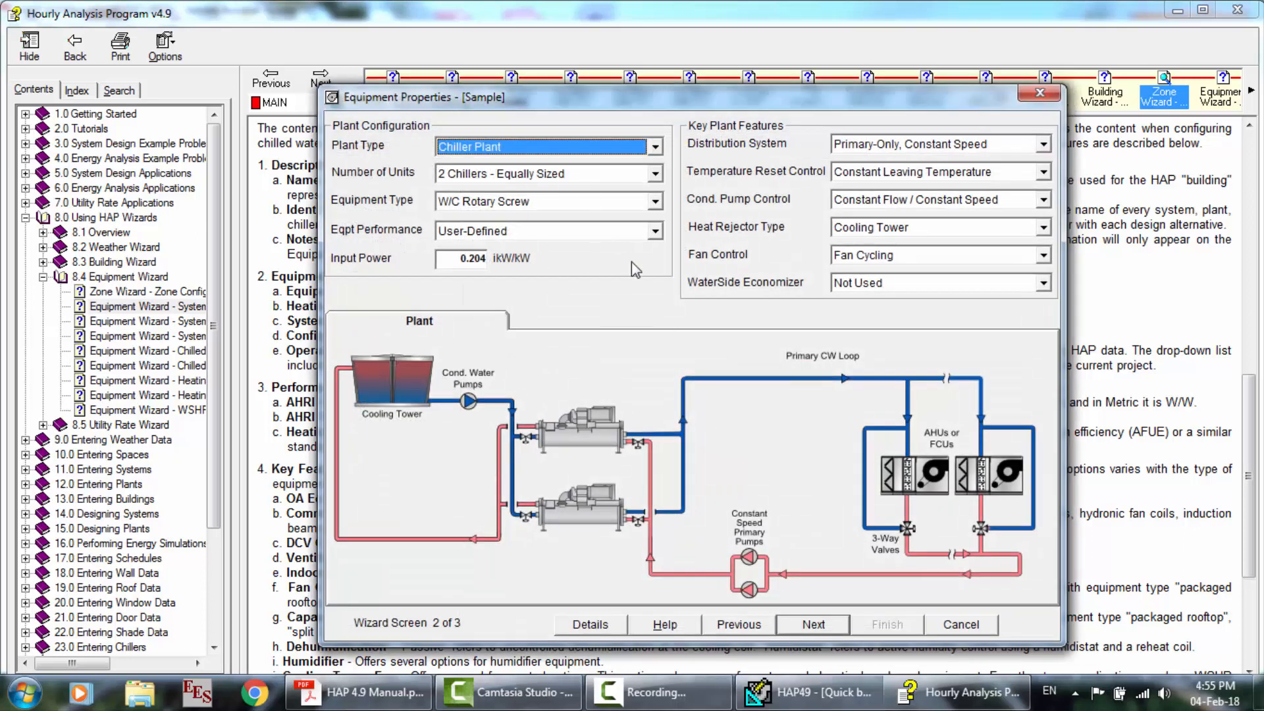
Review the chiller plant's heat rejector, distribution, temperature reset and condenser pump options, keeping Cooling Tower and the constant-speed, constant-temperature choices.
left_click(940, 229)
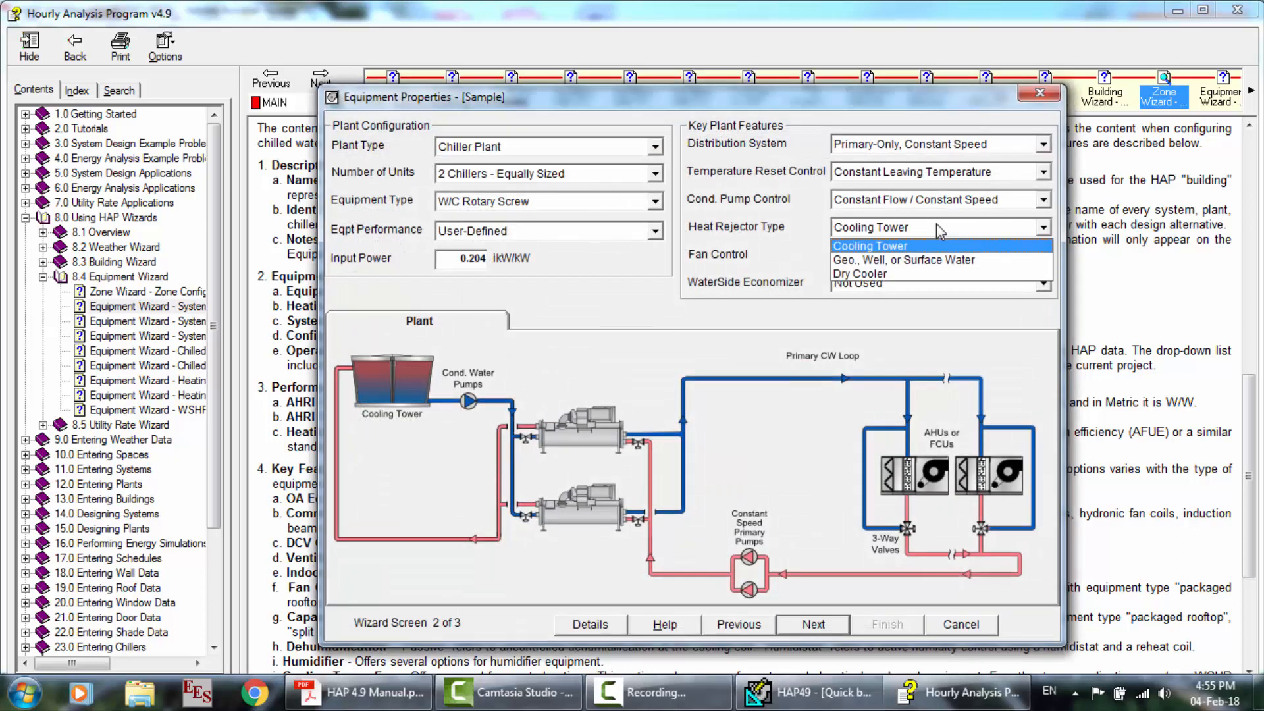
left_click(940, 231)
left_click(942, 144)
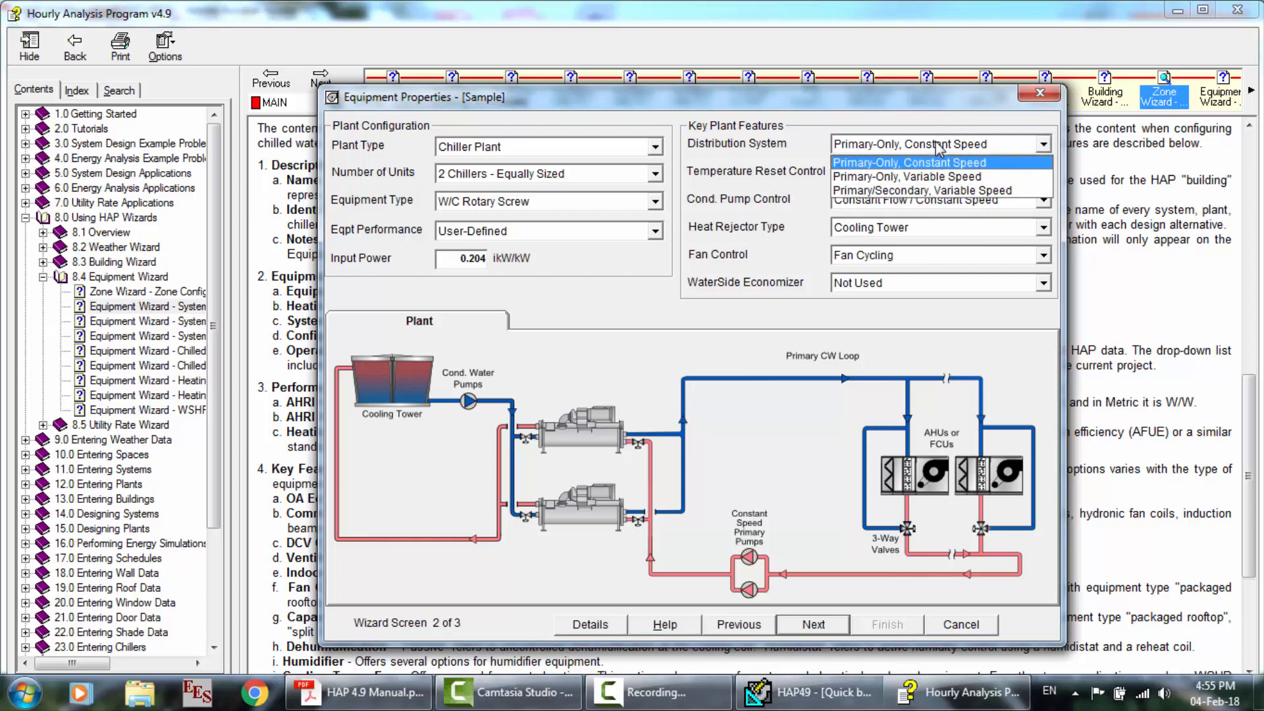
left_click(940, 144)
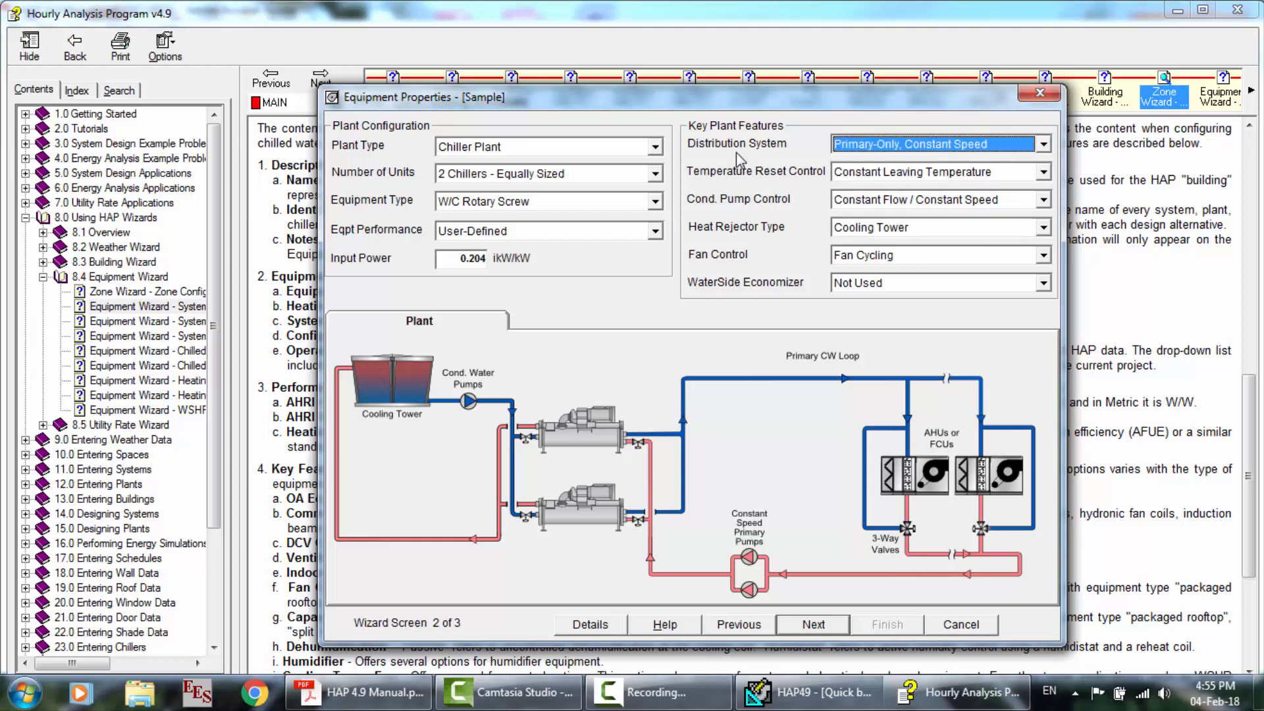
left_click(894, 177)
left_click(895, 185)
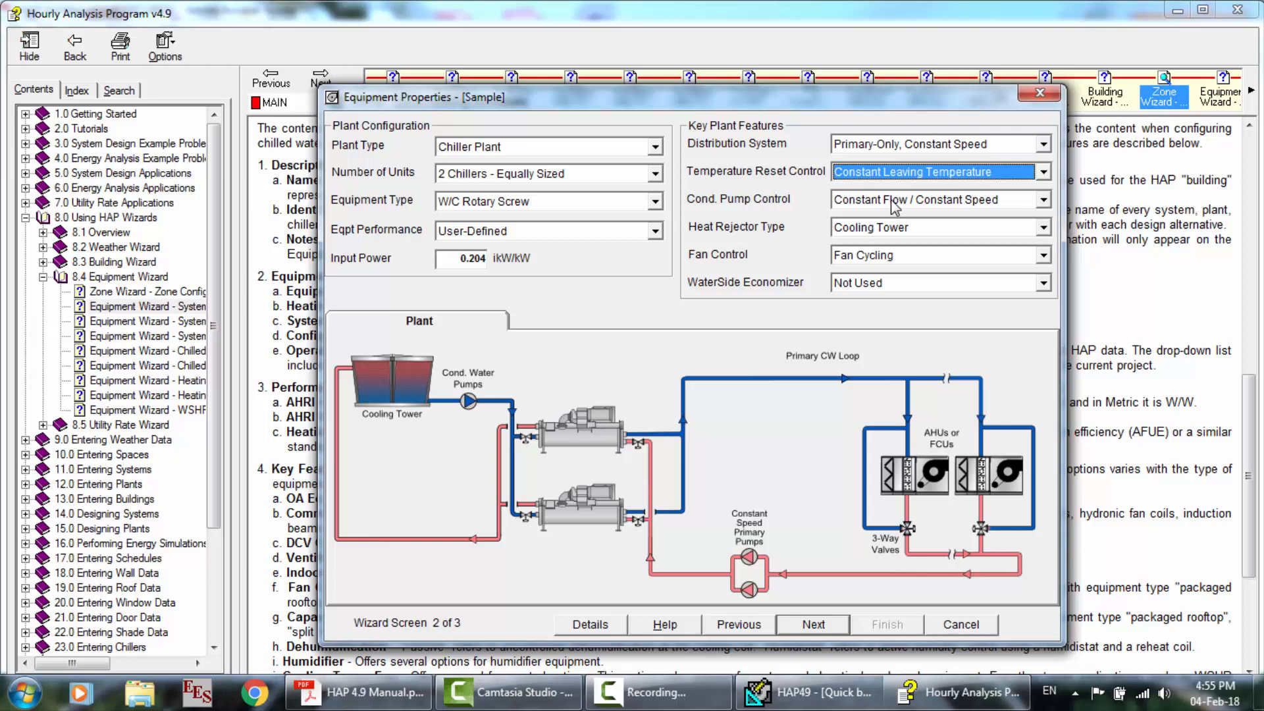
left_click(896, 205)
left_click(895, 209)
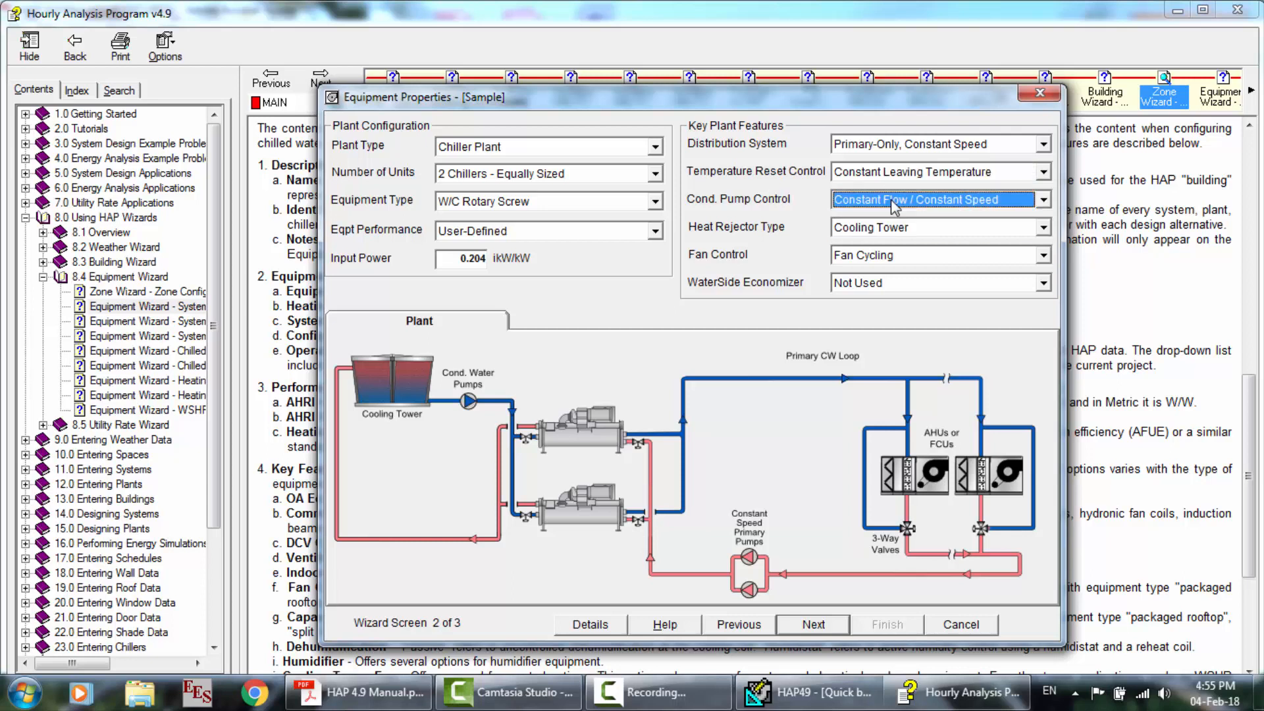
Review the cooling tower fan control and waterside economizer options, keeping Fan Cycling and Not Used.
left_click(897, 257)
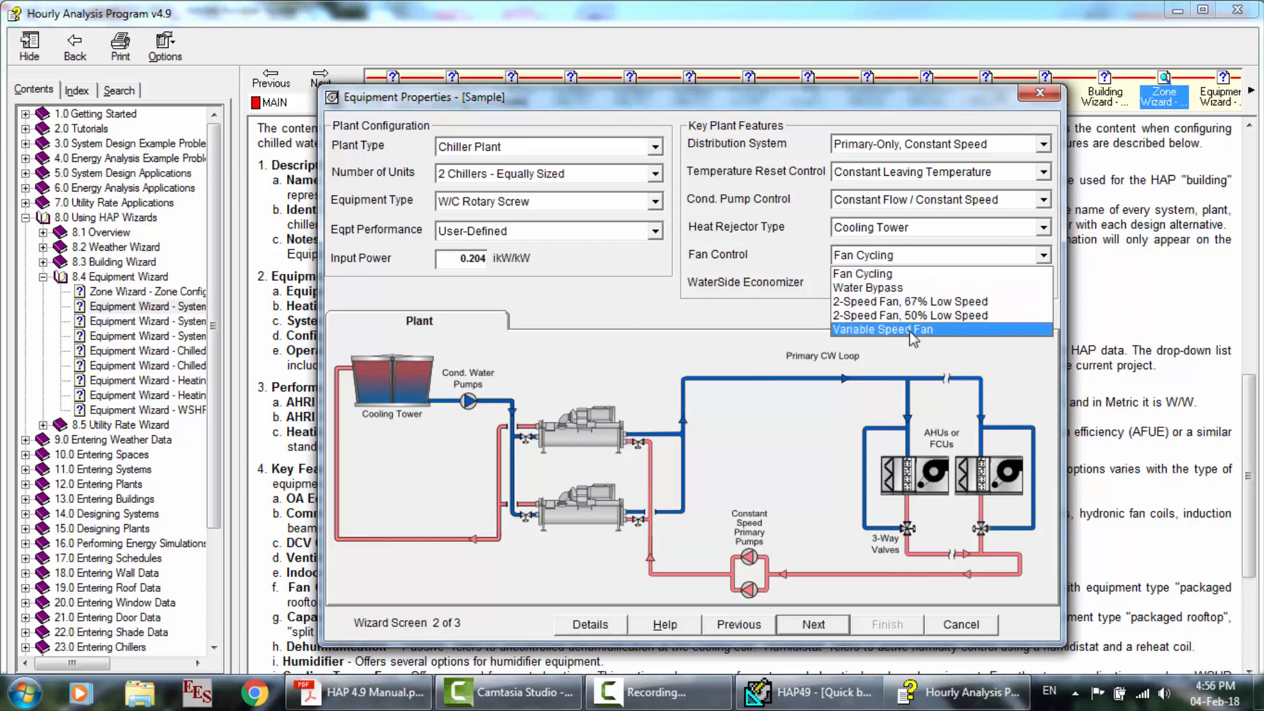
left_click(769, 298)
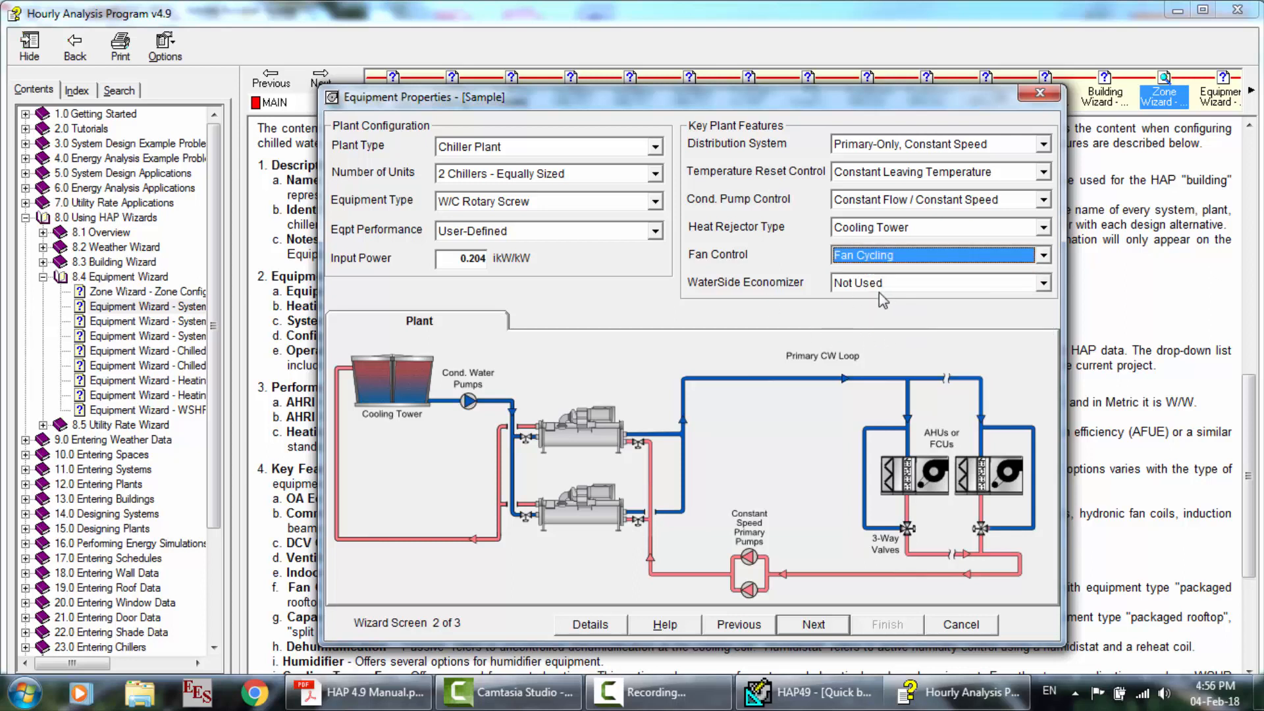
left_click(859, 285)
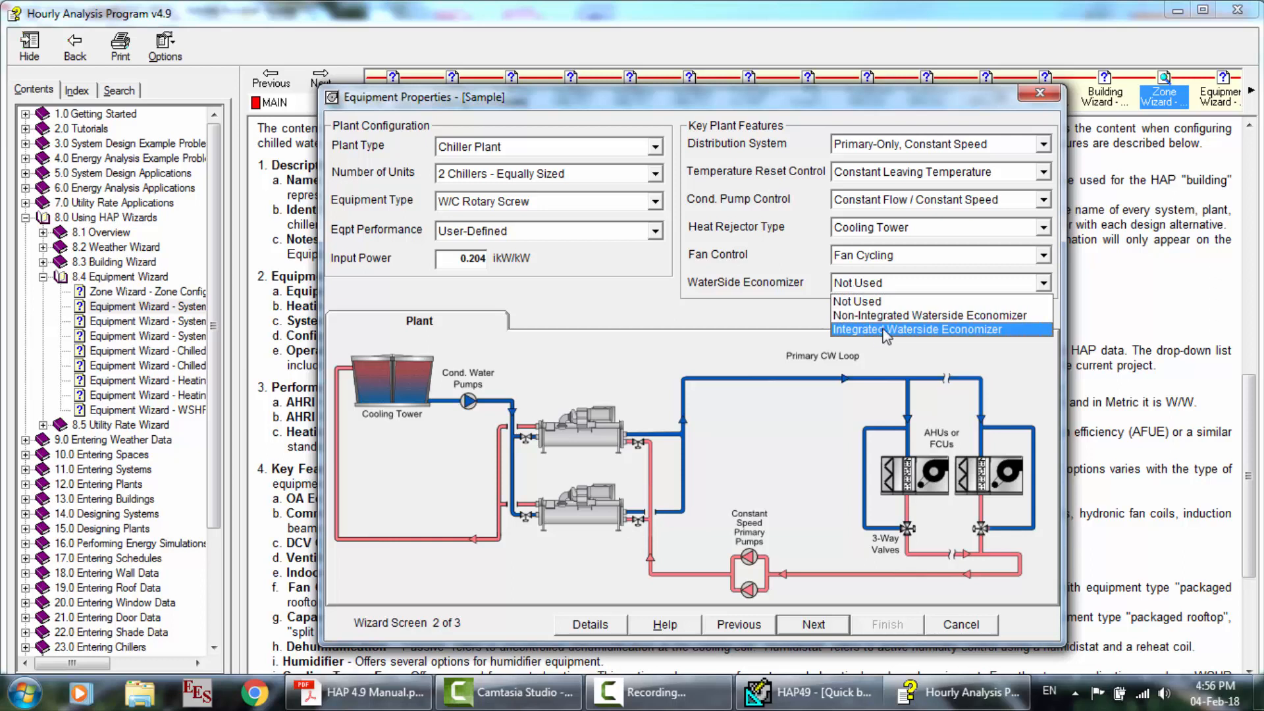
left_click(756, 314)
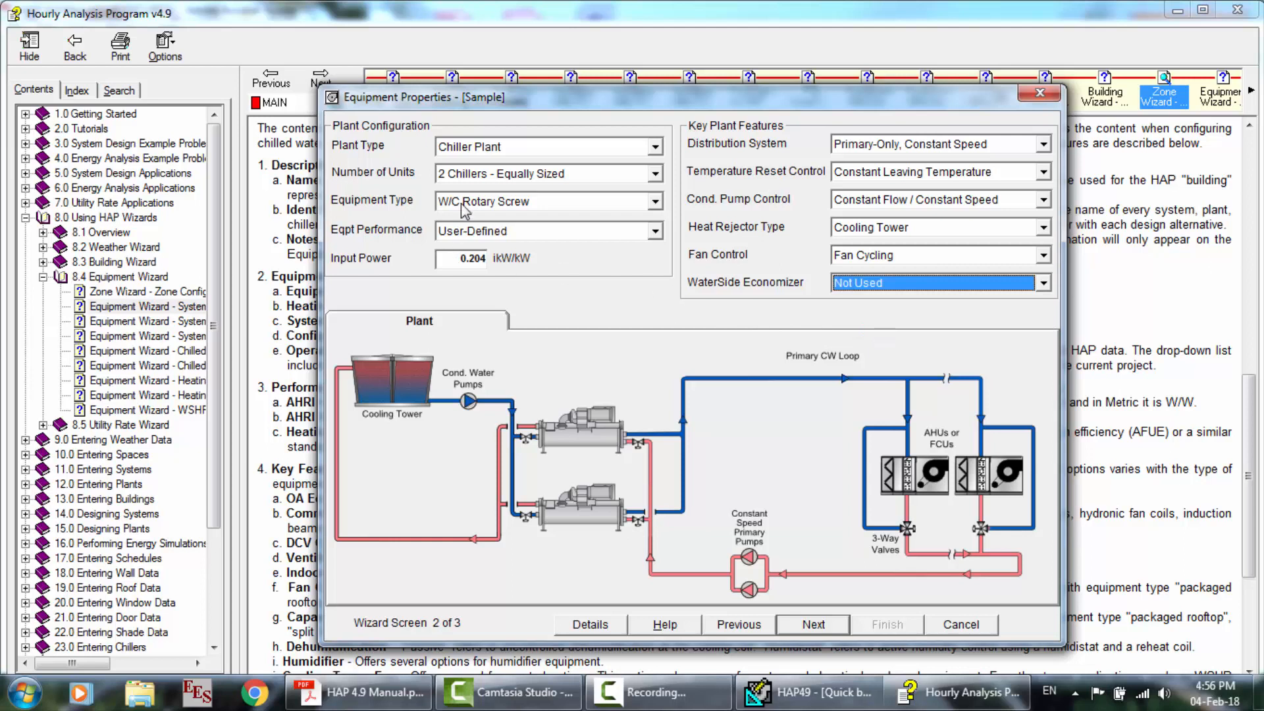
Review the chiller equipment types and unit counts, keeping W/C Rotary Screw and 2 Chillers - Equally Sized.
left_click(528, 209)
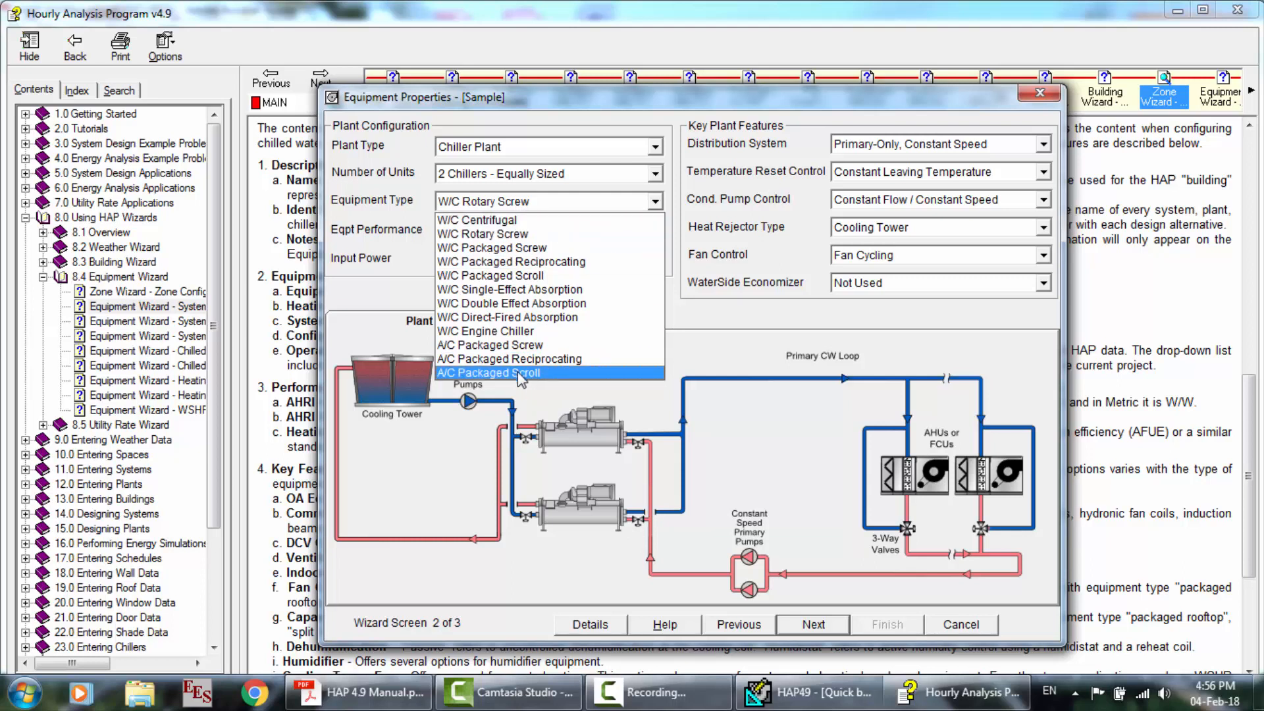
left_click(395, 291)
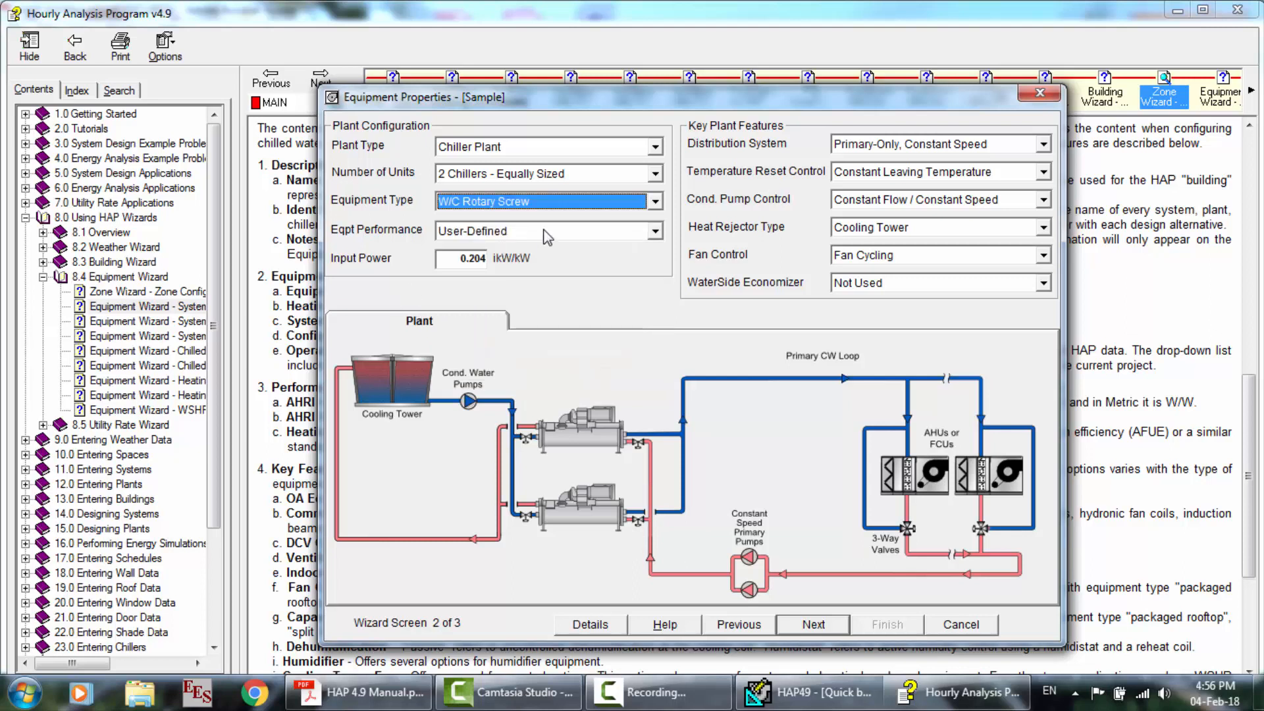
left_click(538, 175)
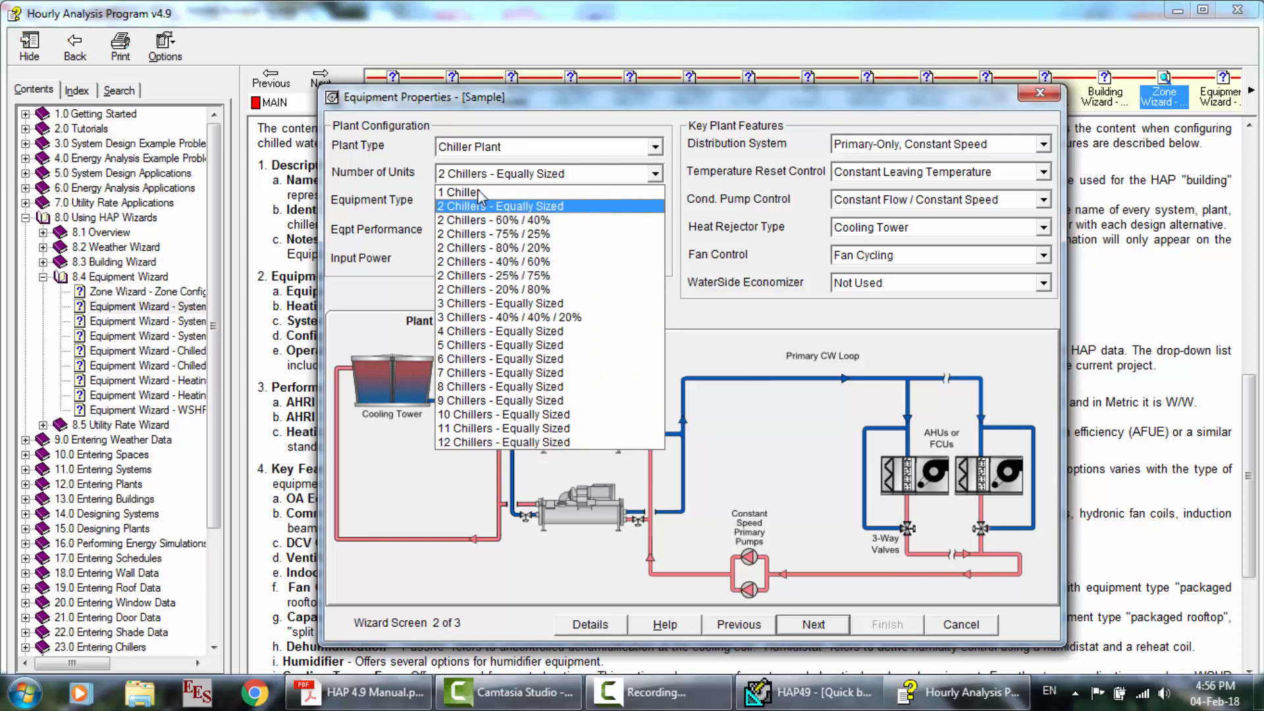
left_click(413, 195)
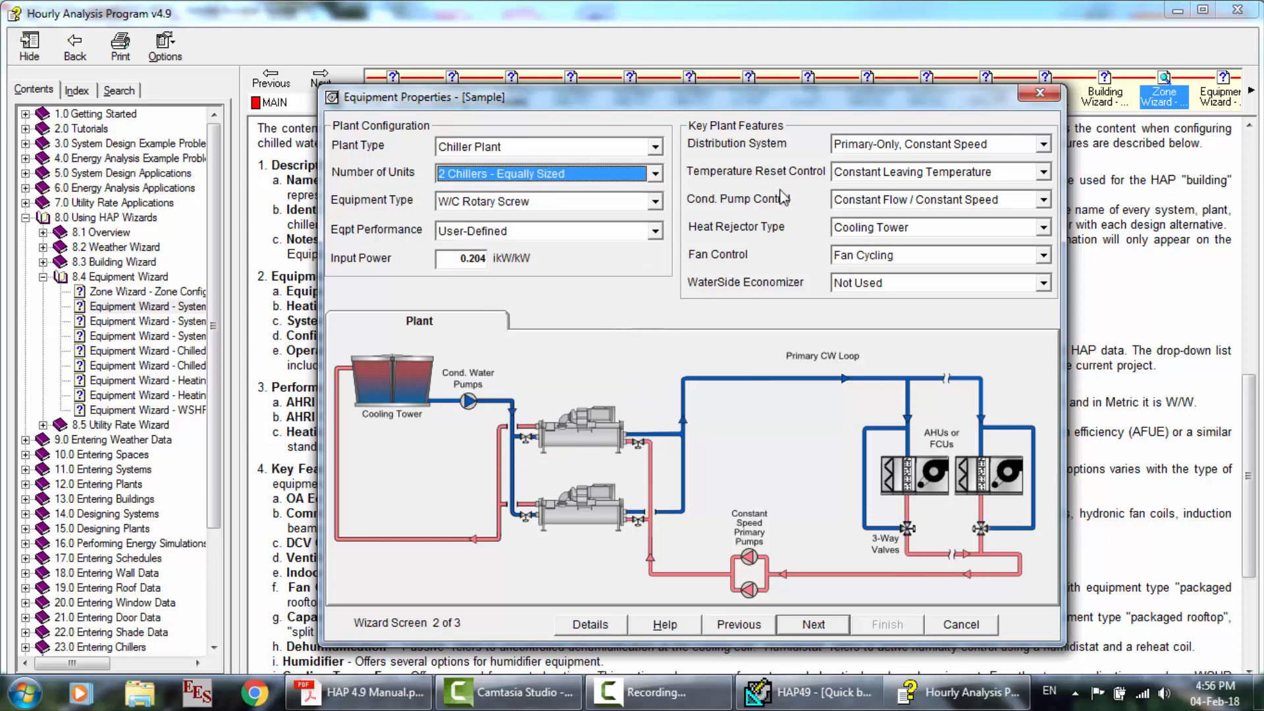
Advance to the heating plant screen and recheck its equipment, unit count and fuel options, keeping Hot Water Boiler, 1 Boiler and Natural Gas.
left_click(796, 625)
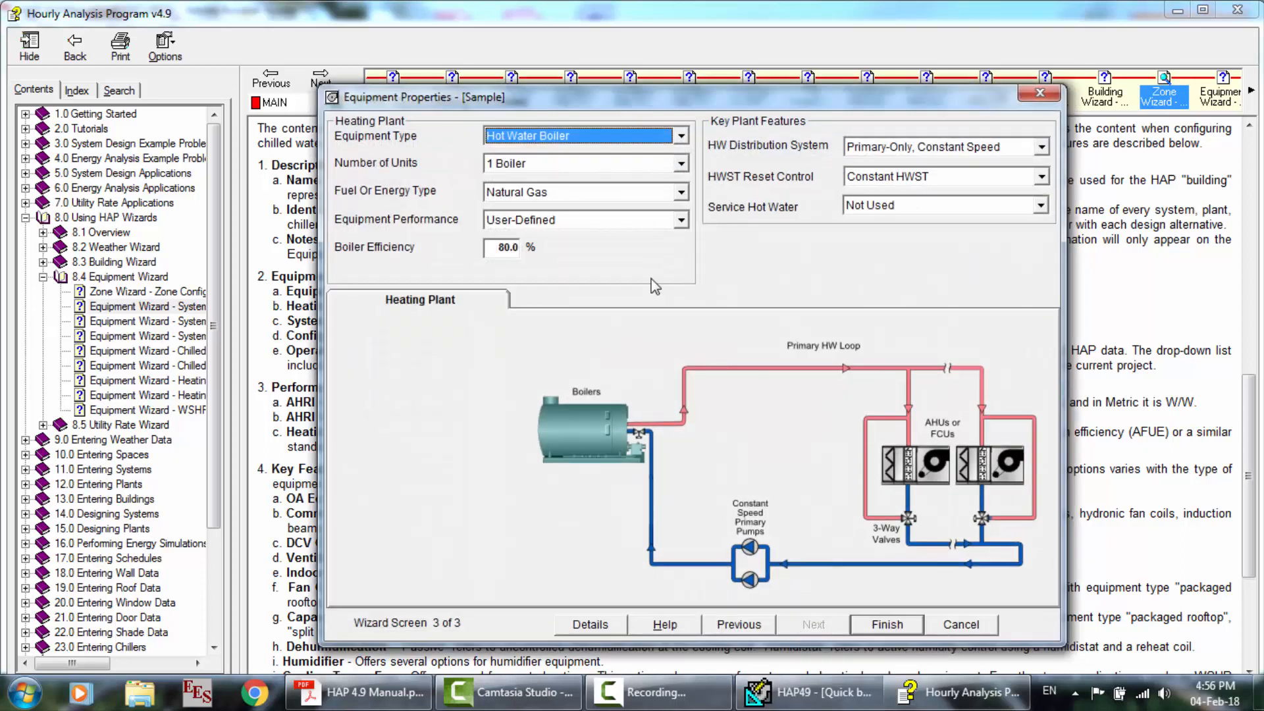
left_click(522, 135)
left_click(527, 153)
left_click(543, 164)
left_click(543, 166)
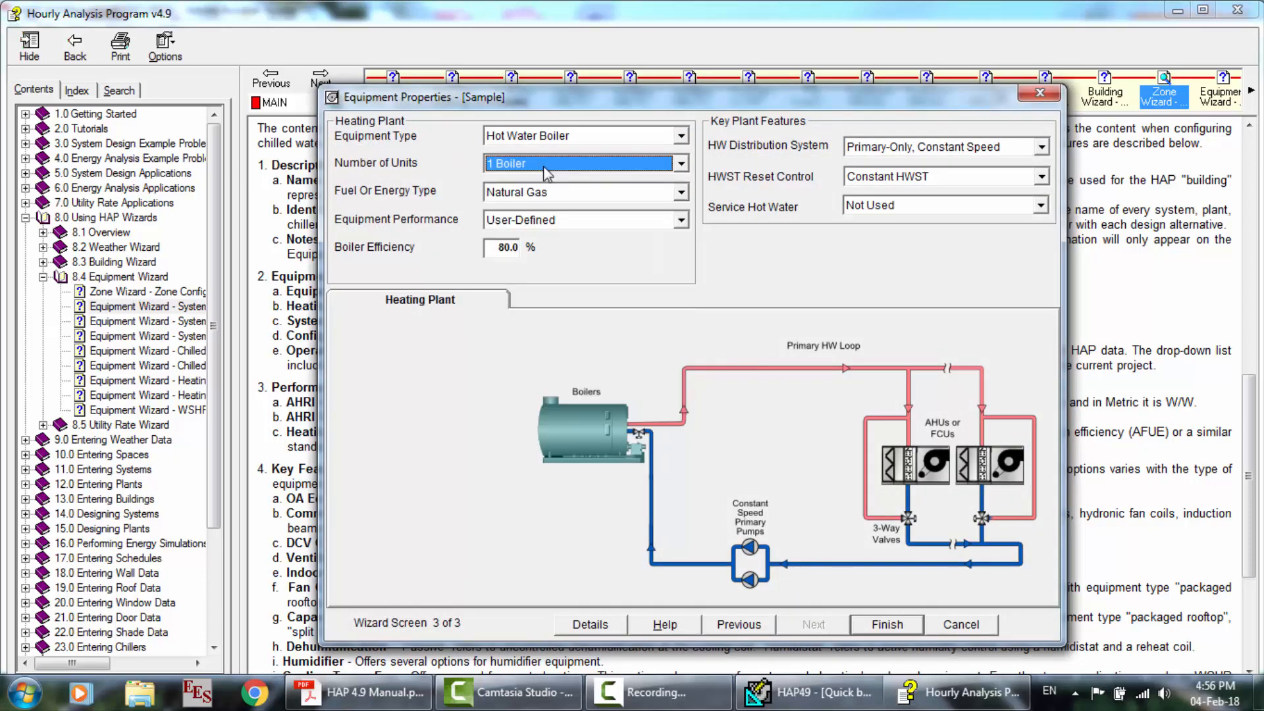
left_click(552, 191)
left_click(551, 191)
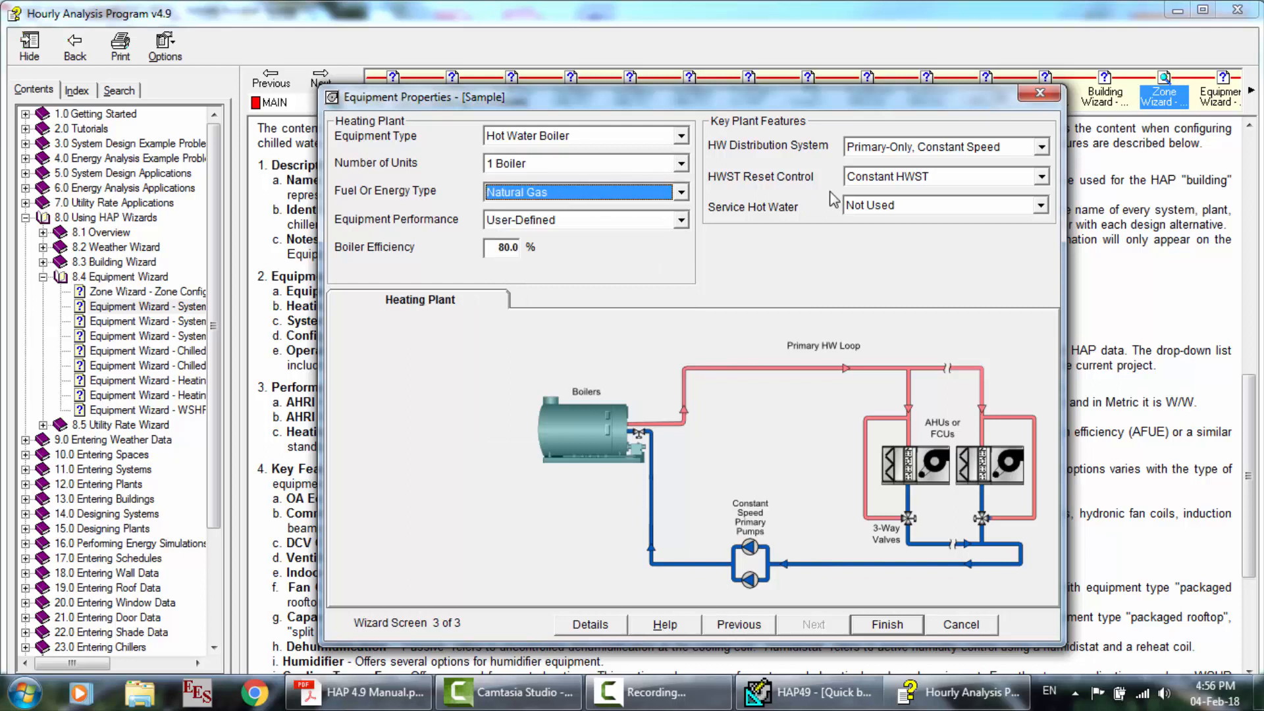
Recheck the hot water distribution and reset control options, keeping Primary-Only, Constant Speed and Constant HWST.
left_click(859, 148)
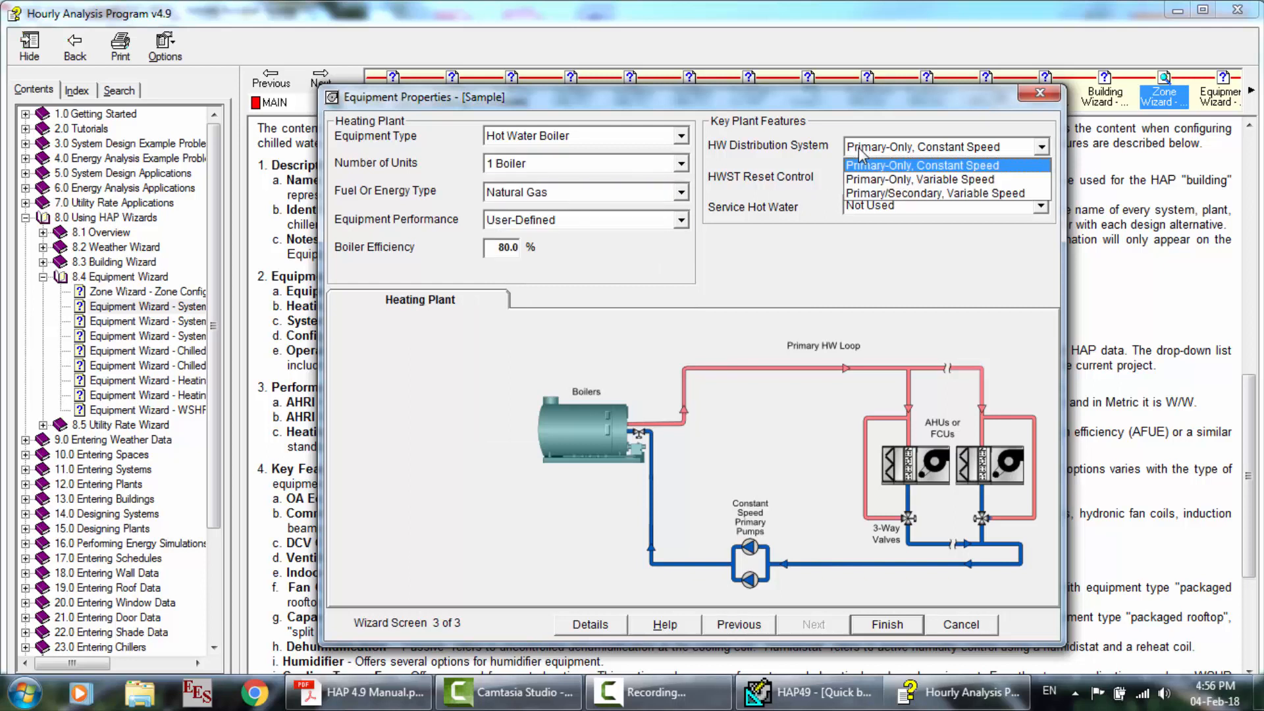
left_click(889, 166)
left_click(894, 179)
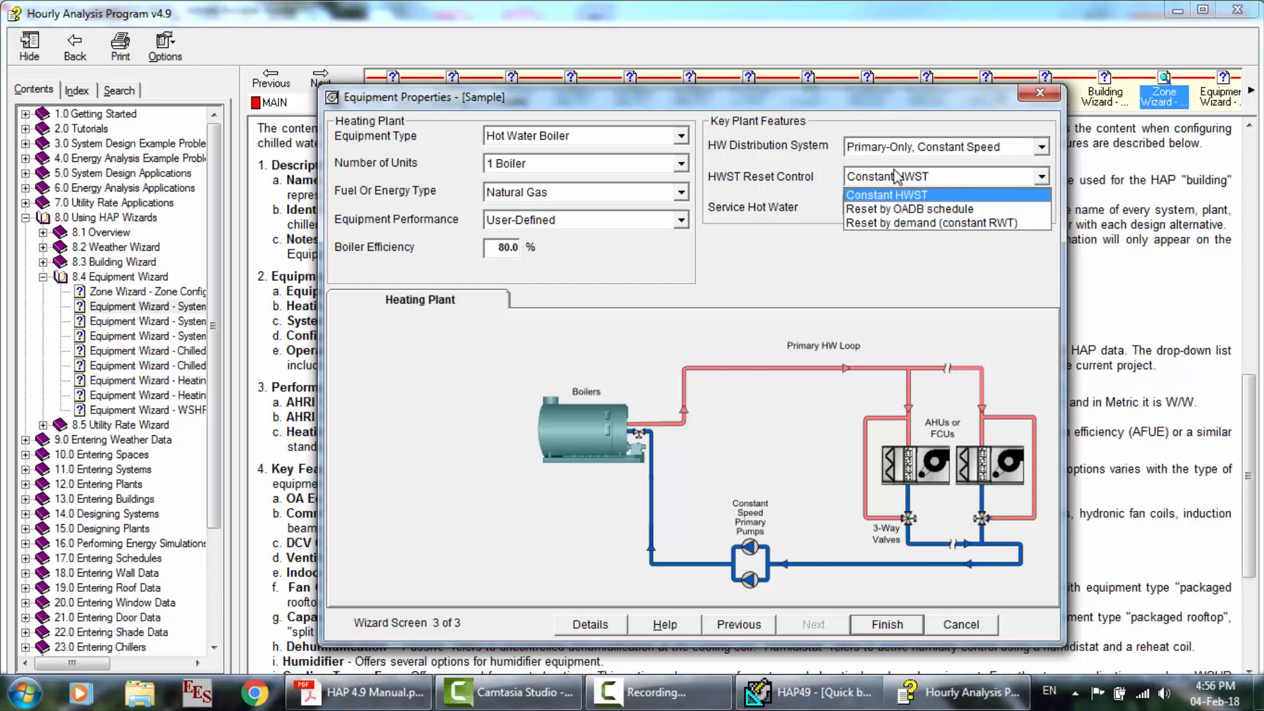
left_click(788, 262)
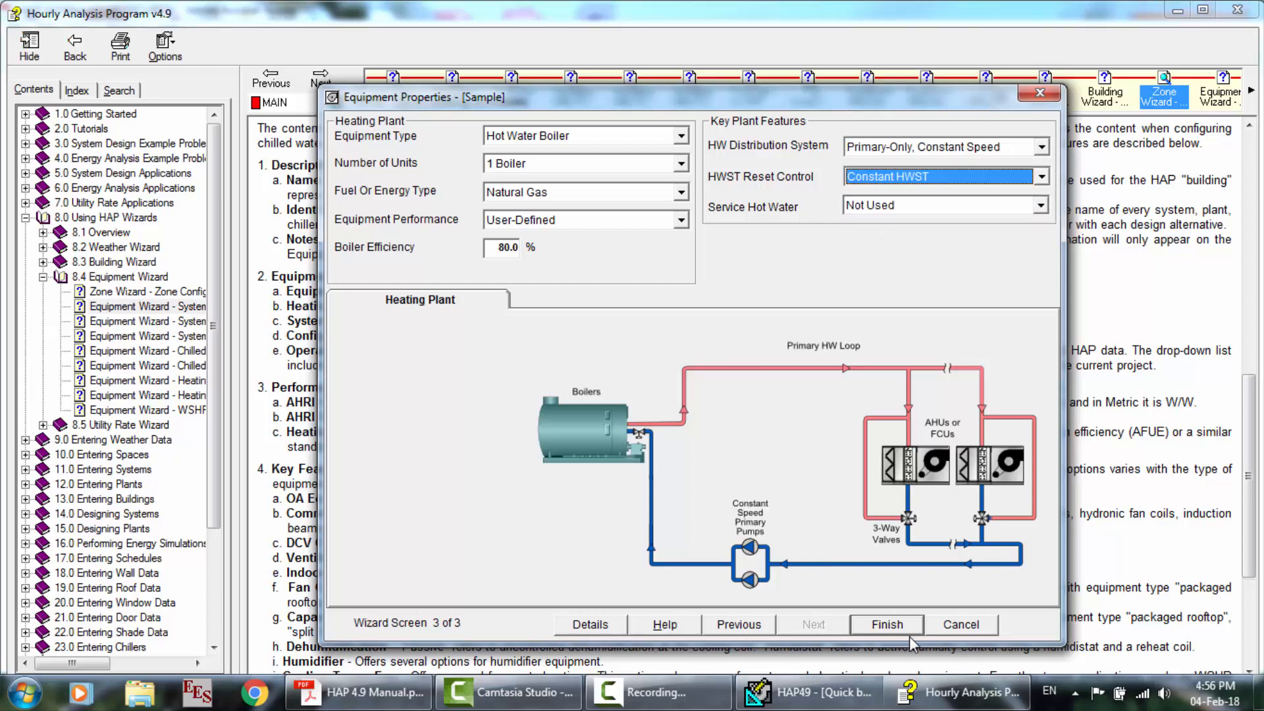
Return to the chiller plant screen, compare the Changeover Plant layout, and set the plant type to Heat Recovery Plant.
left_click(739, 624)
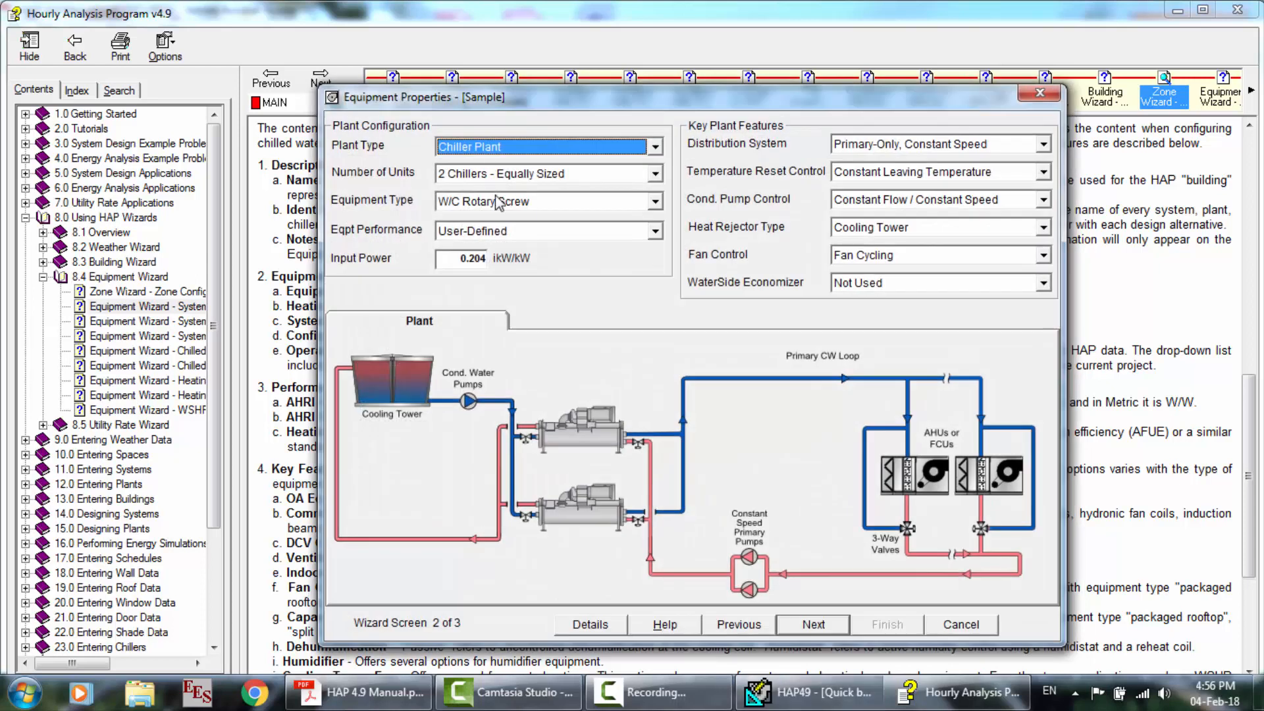
left_click(488, 175)
left_click(486, 175)
left_click(495, 153)
left_click(500, 152)
left_click(477, 151)
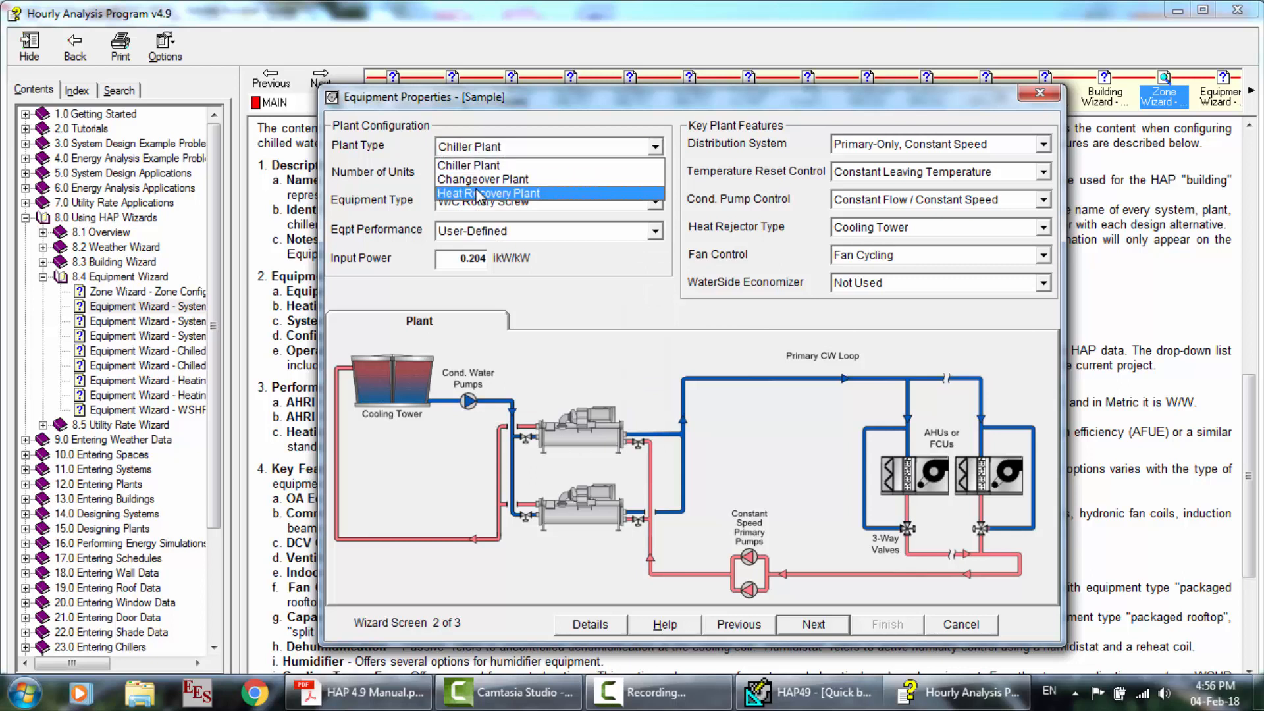
left_click(482, 179)
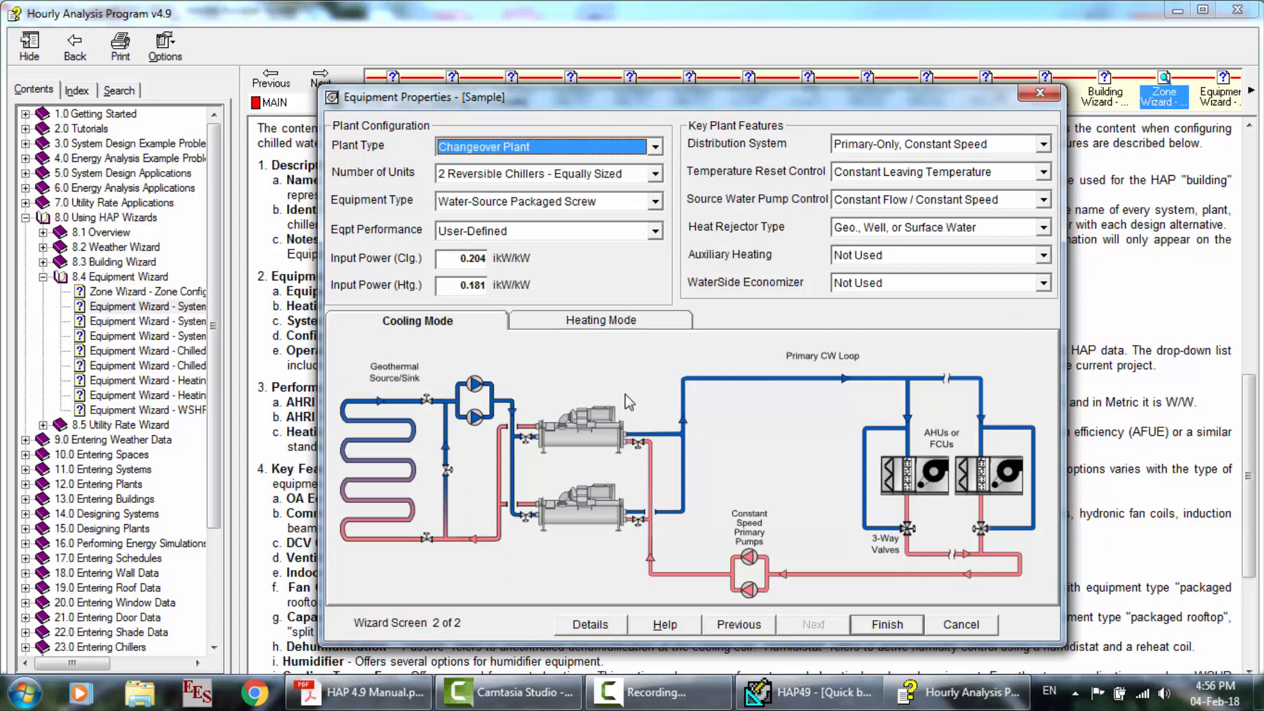
key("Down")
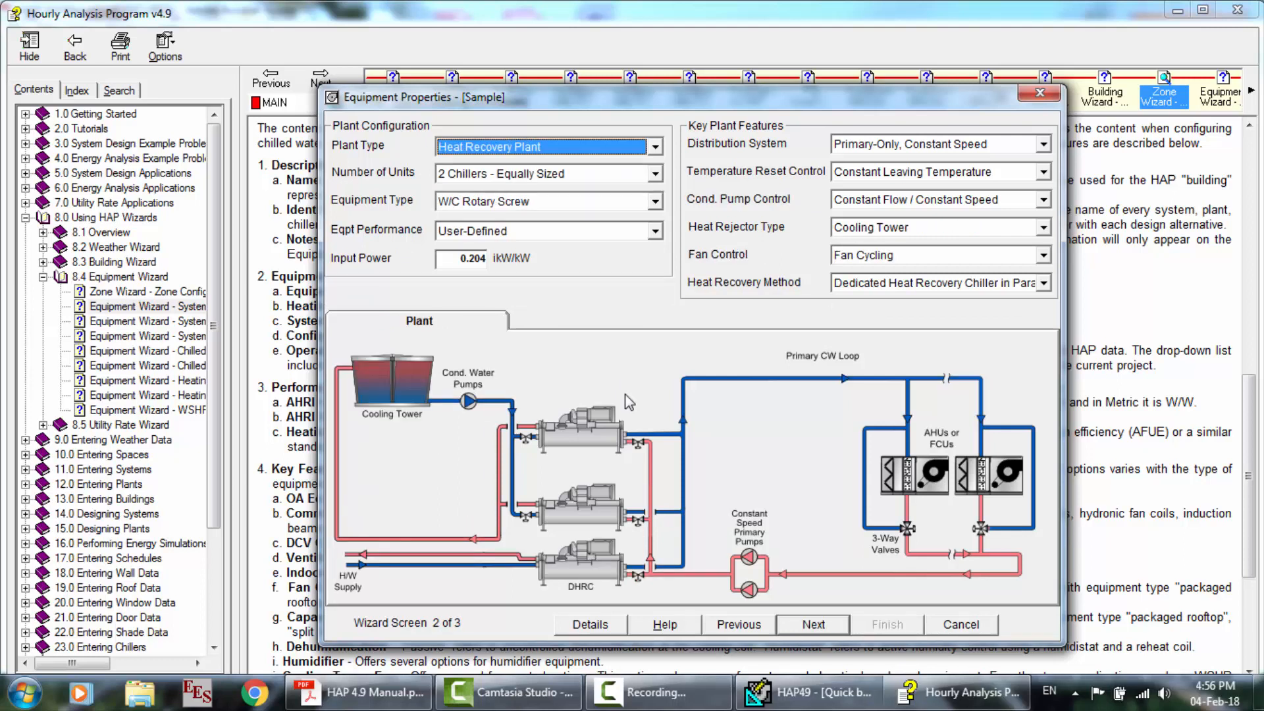
key("Up")
key("Down")
Check the heat recovery plant's heat rejector type, keeping Cooling Tower, and return to the air system screen.
left_click(903, 227)
left_click(903, 240)
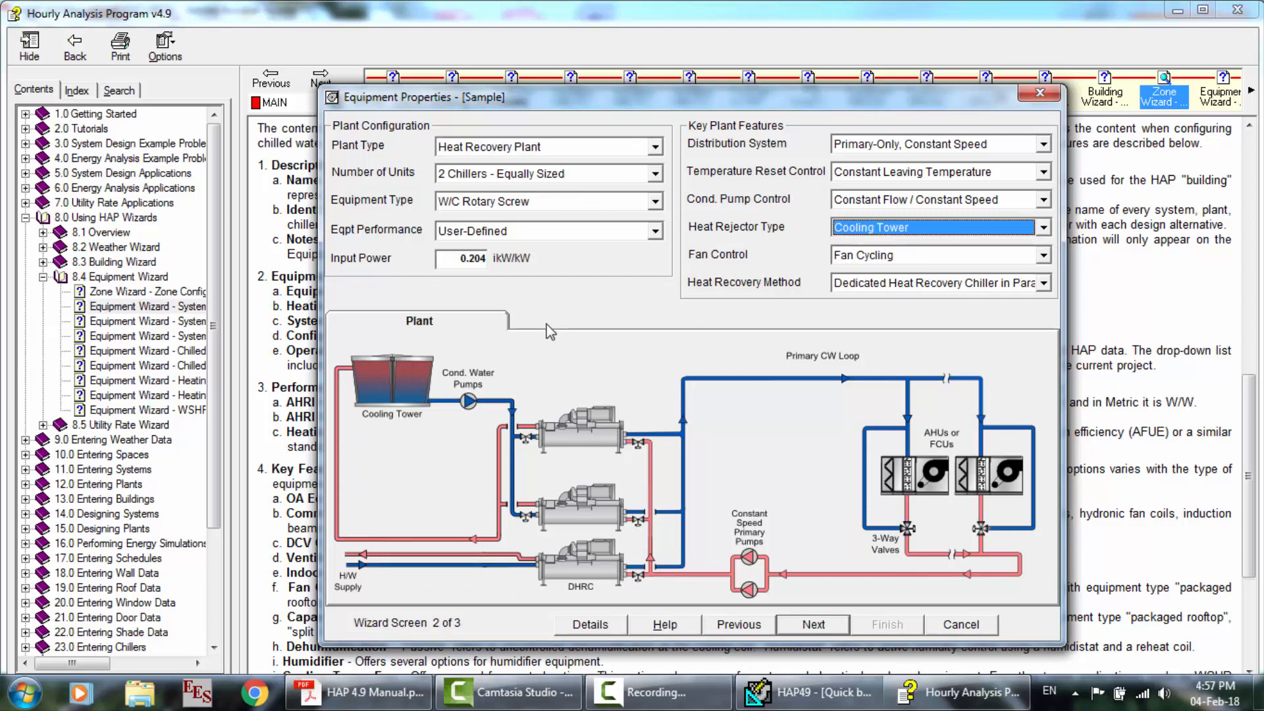
left_click(741, 625)
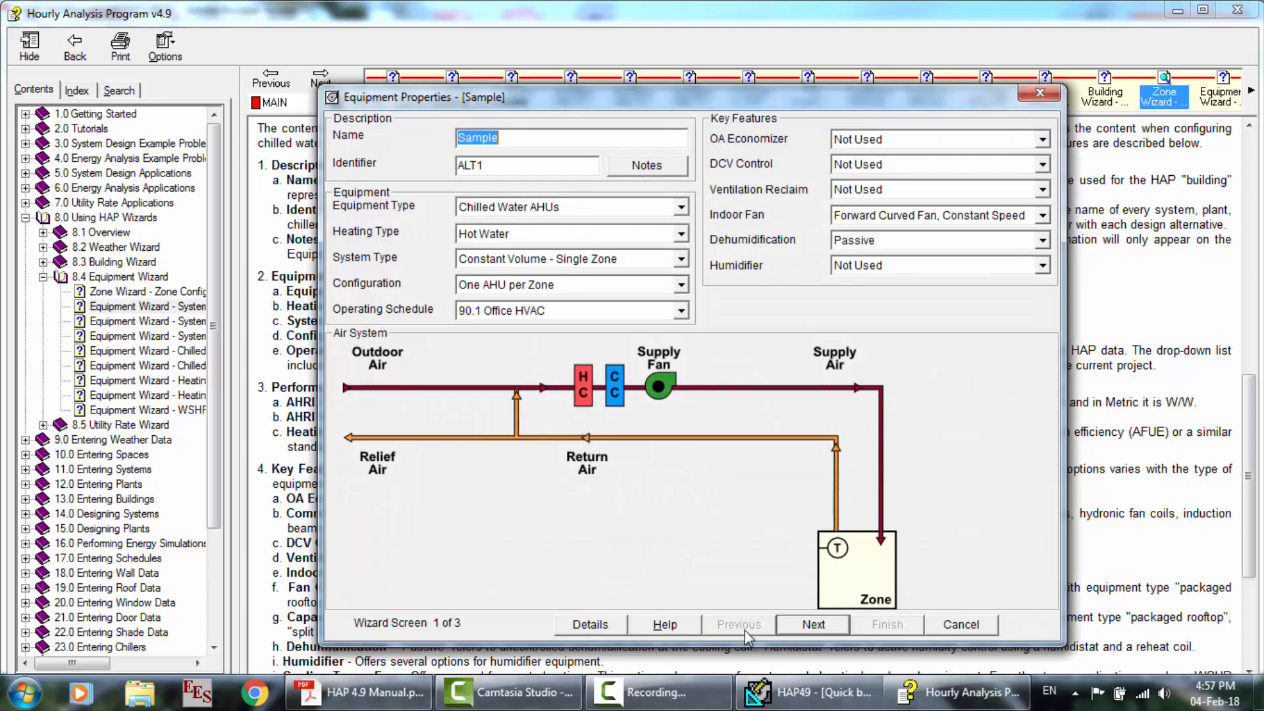
Try Split DX AHUs as the equipment type, check the heating plant equipment on the following wizard screen, and return to the air system screen.
left_click(587, 208)
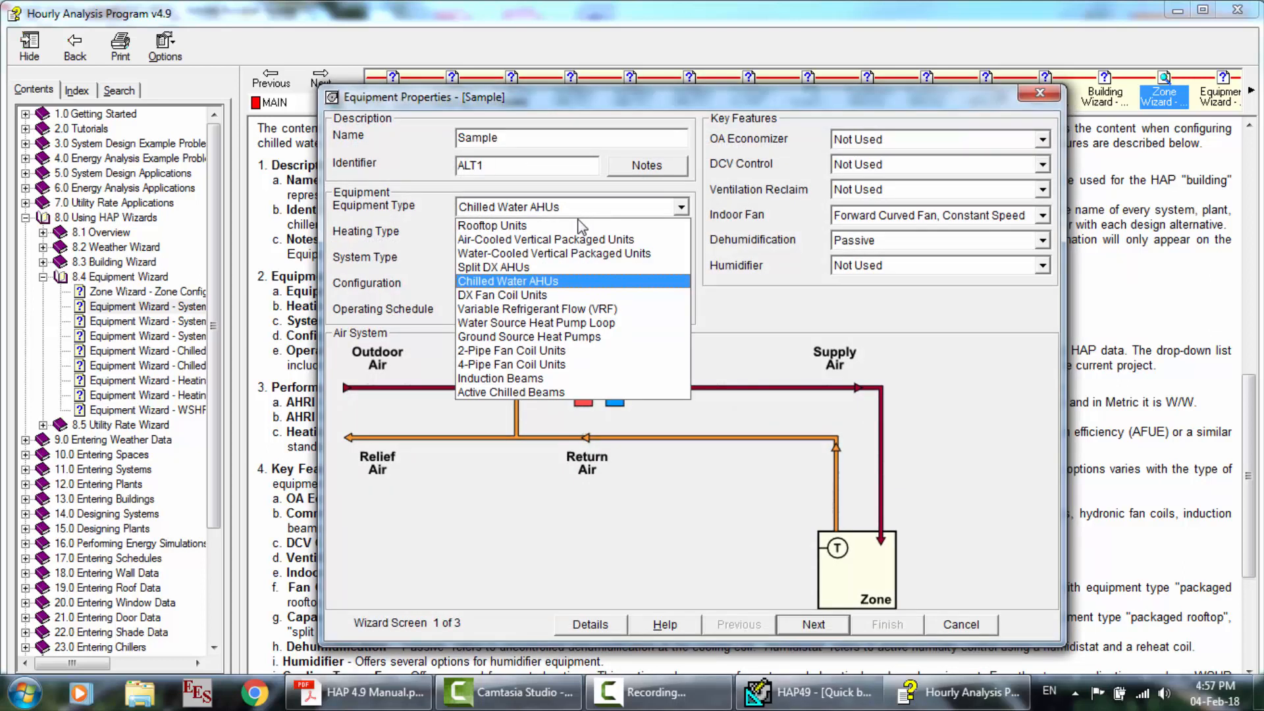
left_click(517, 266)
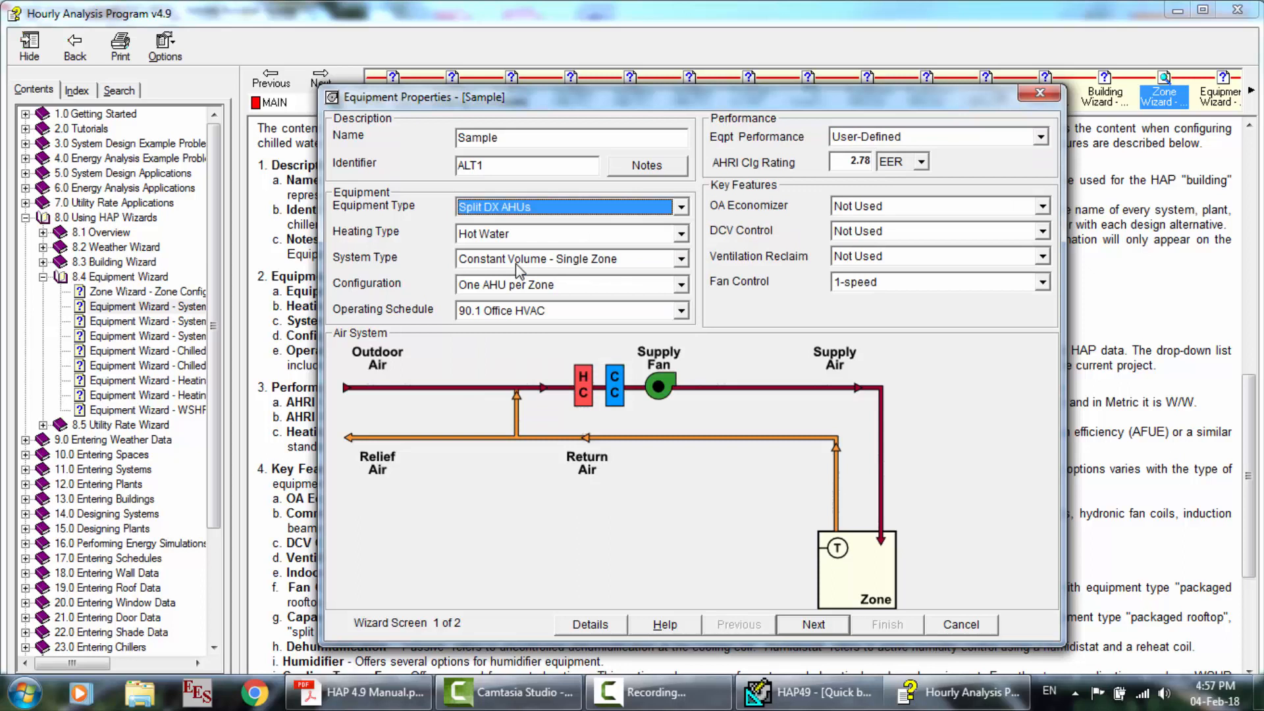
left_click(818, 626)
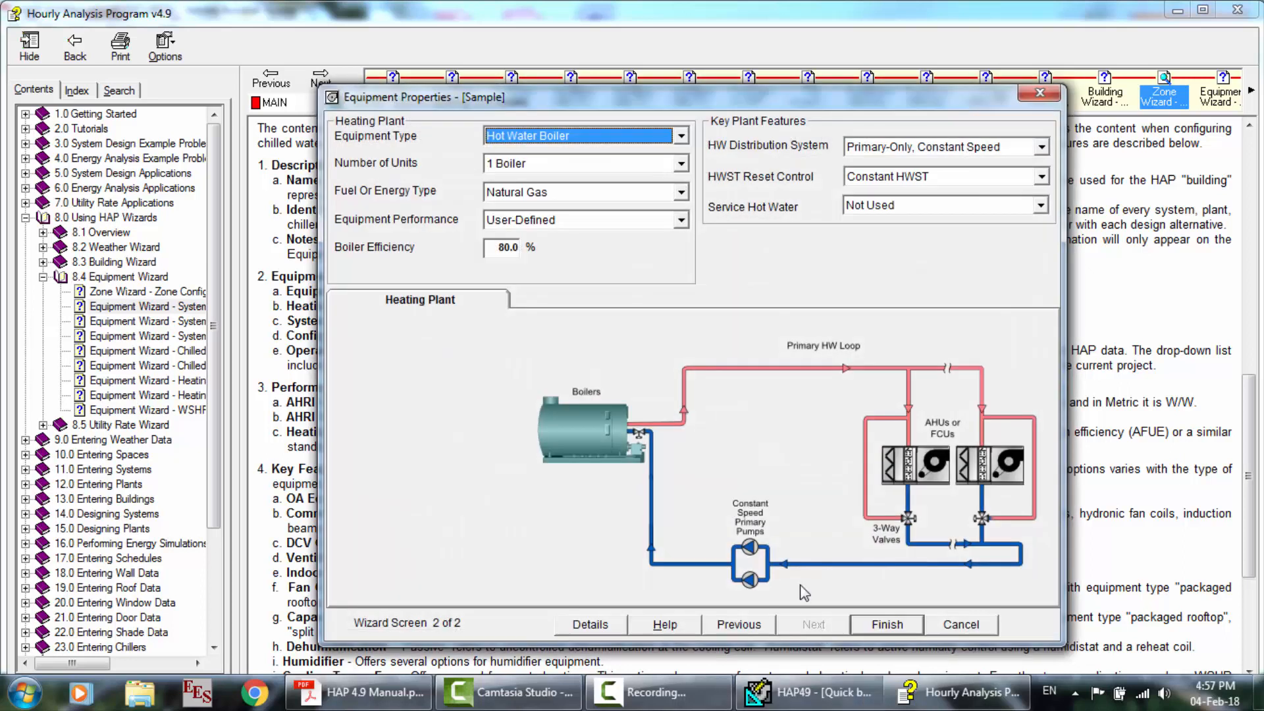
left_click(574, 142)
left_click(574, 142)
left_click(751, 619)
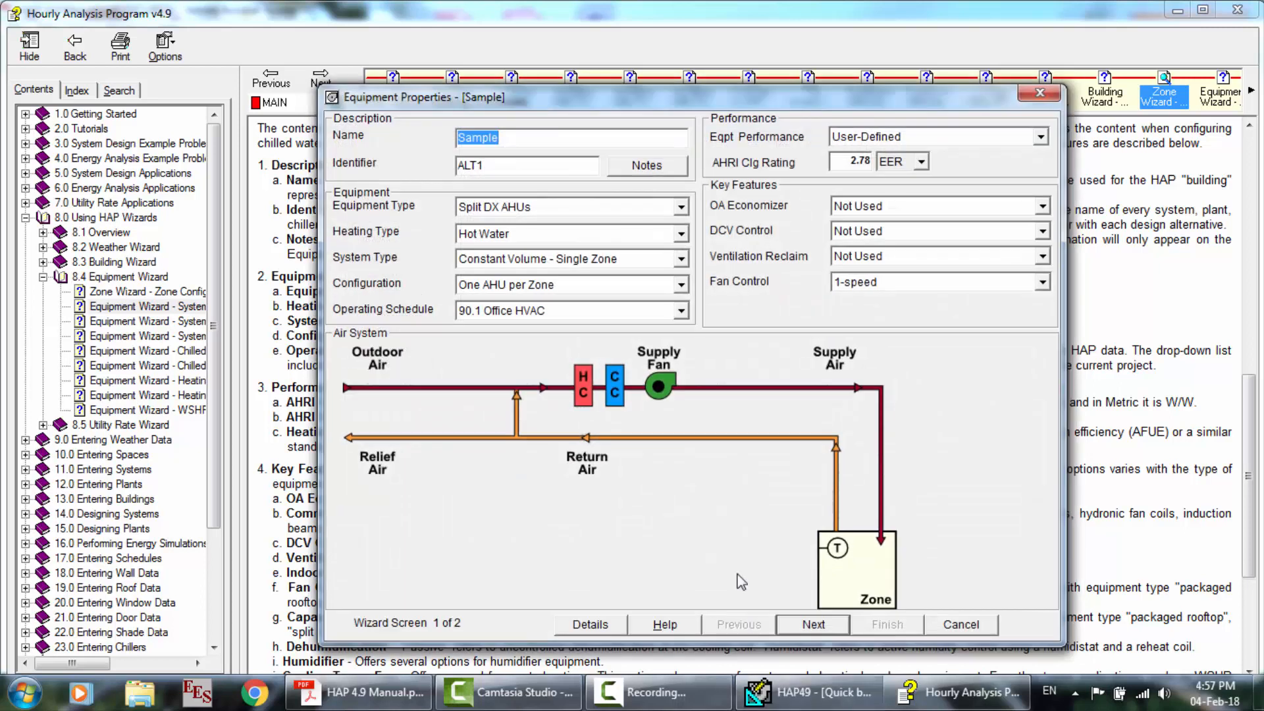
Try DX Fan Coil Units as the equipment type, view its heating plant screen, and return to the air system screen.
left_click(606, 209)
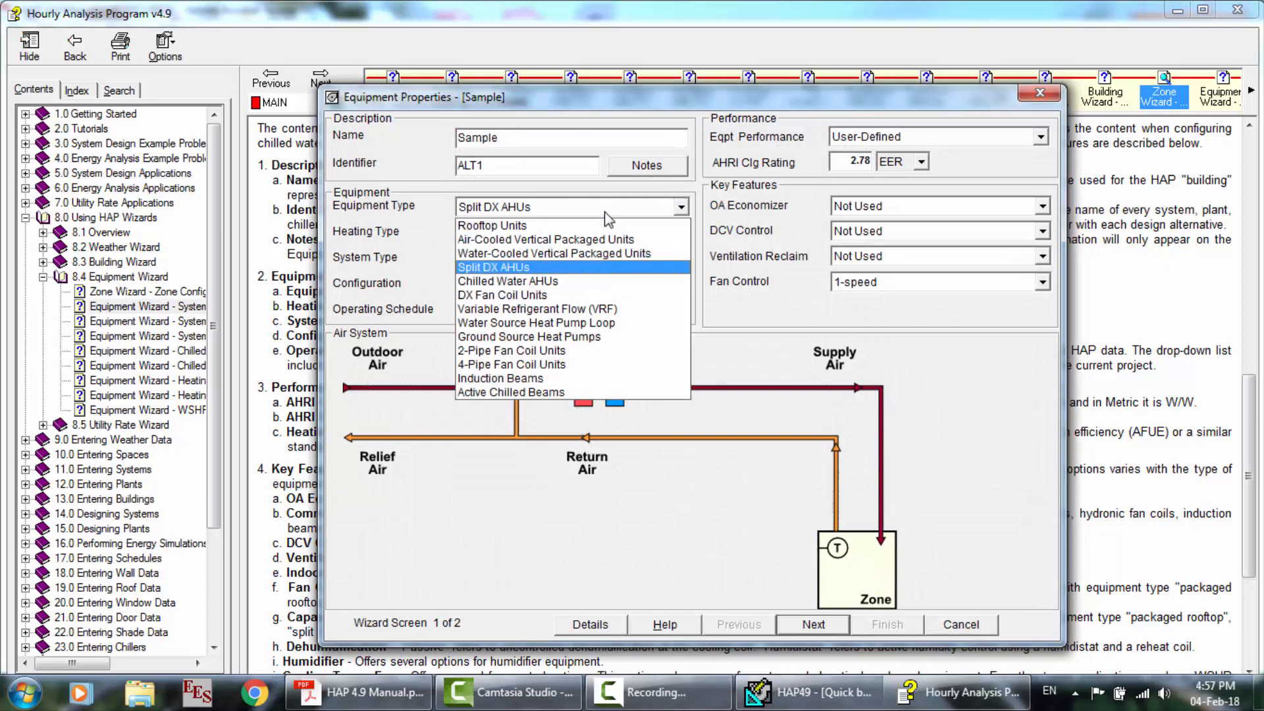
left_click(540, 296)
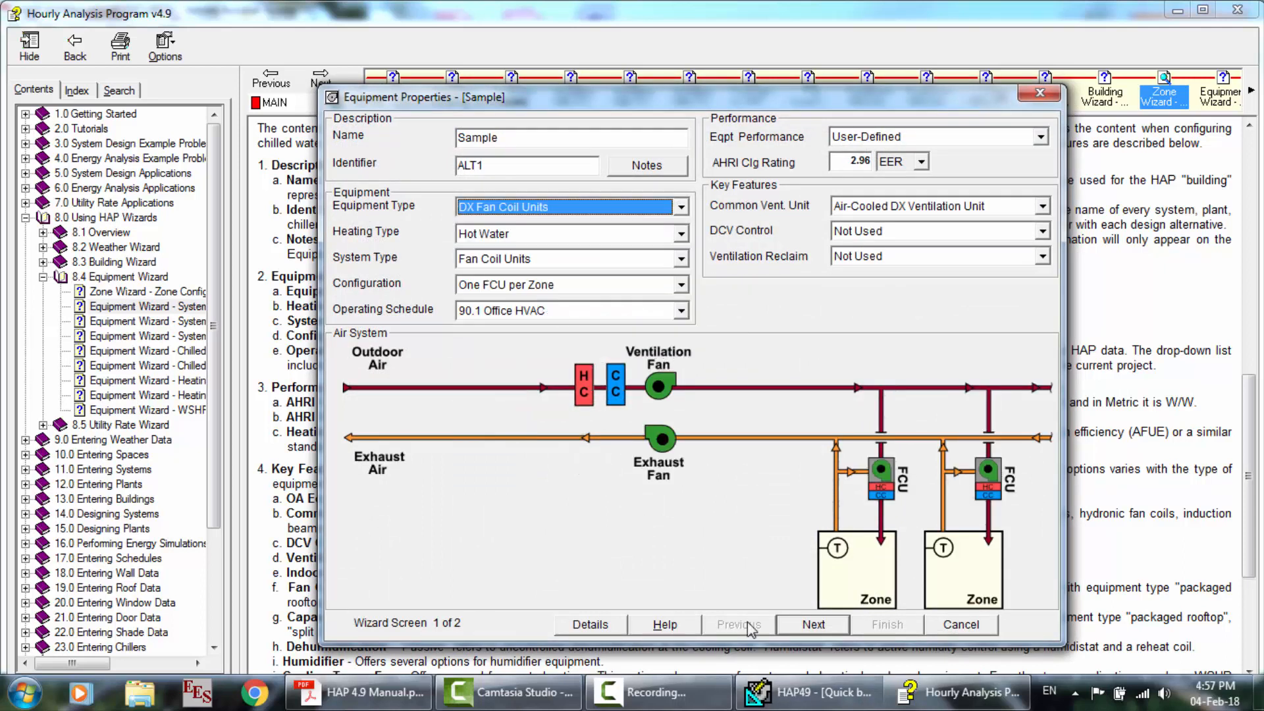
left_click(816, 625)
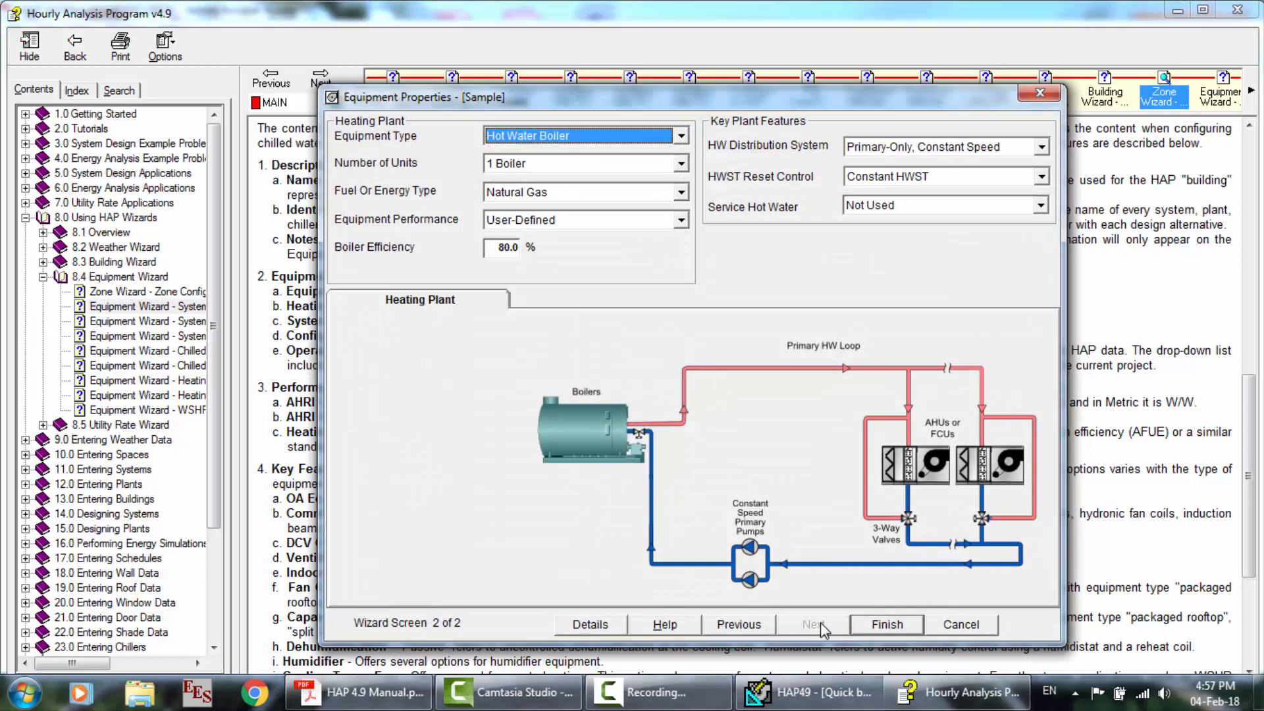
left_click(738, 624)
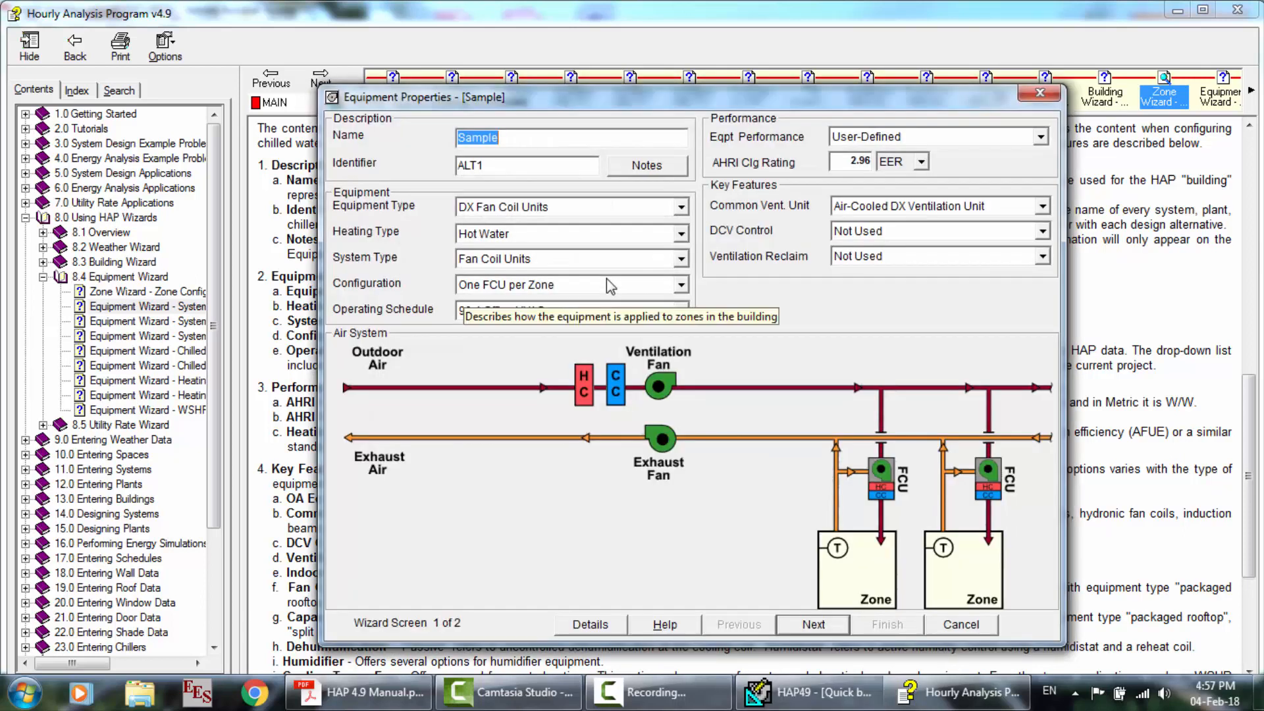
Set the equipment type to 2-Pipe Fan Coil Units and check the chiller plant's unit count and equipment type, keeping 2 equally sized W/C Rotary Screw chillers.
left_click(568, 213)
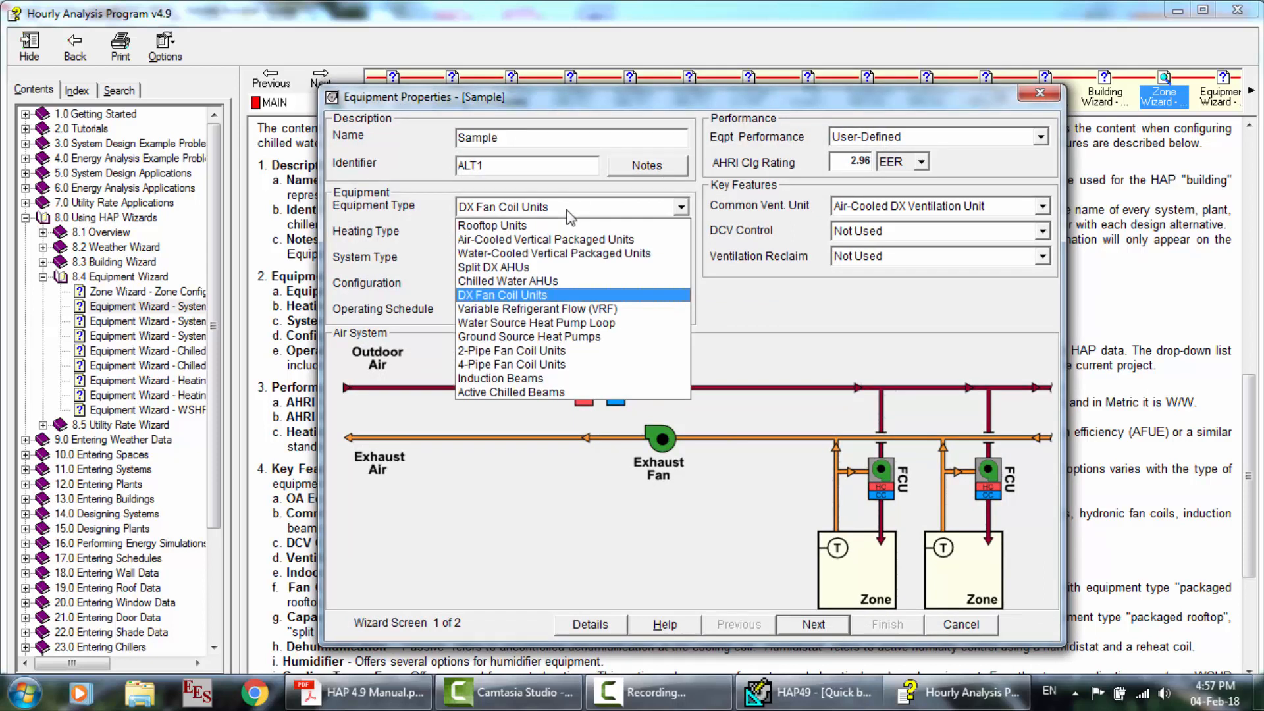
left_click(556, 350)
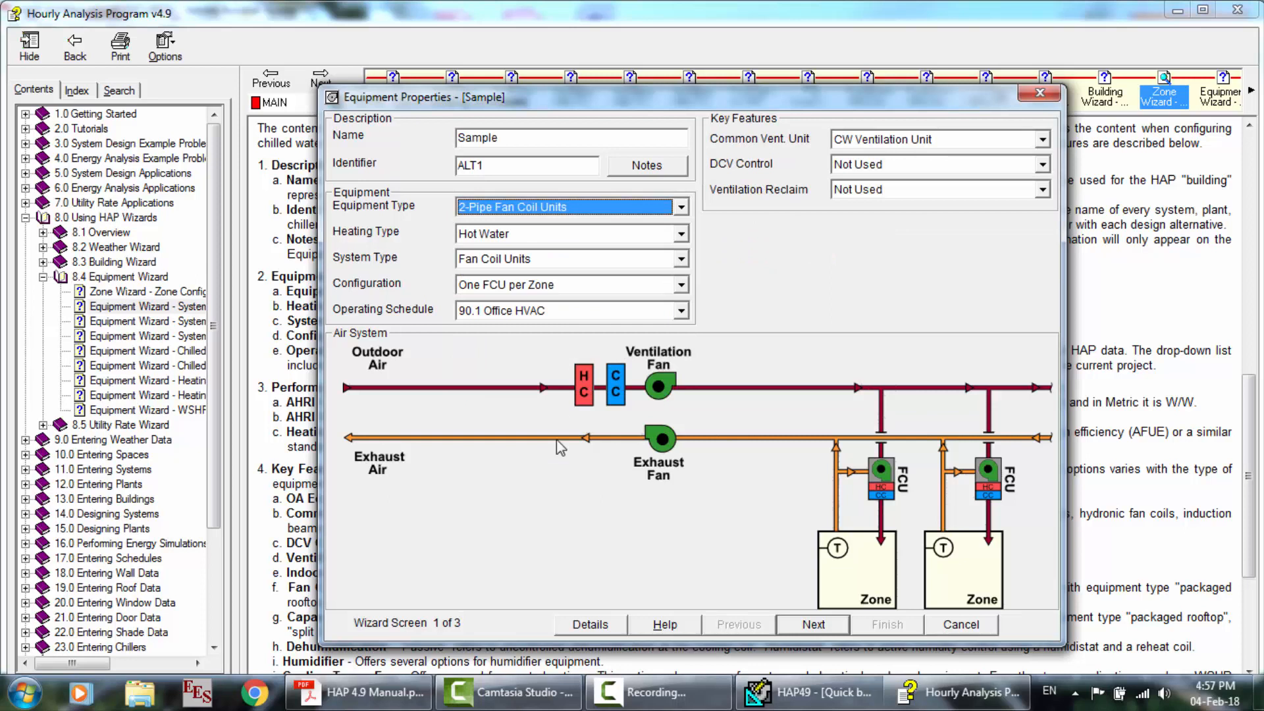
left_click(802, 627)
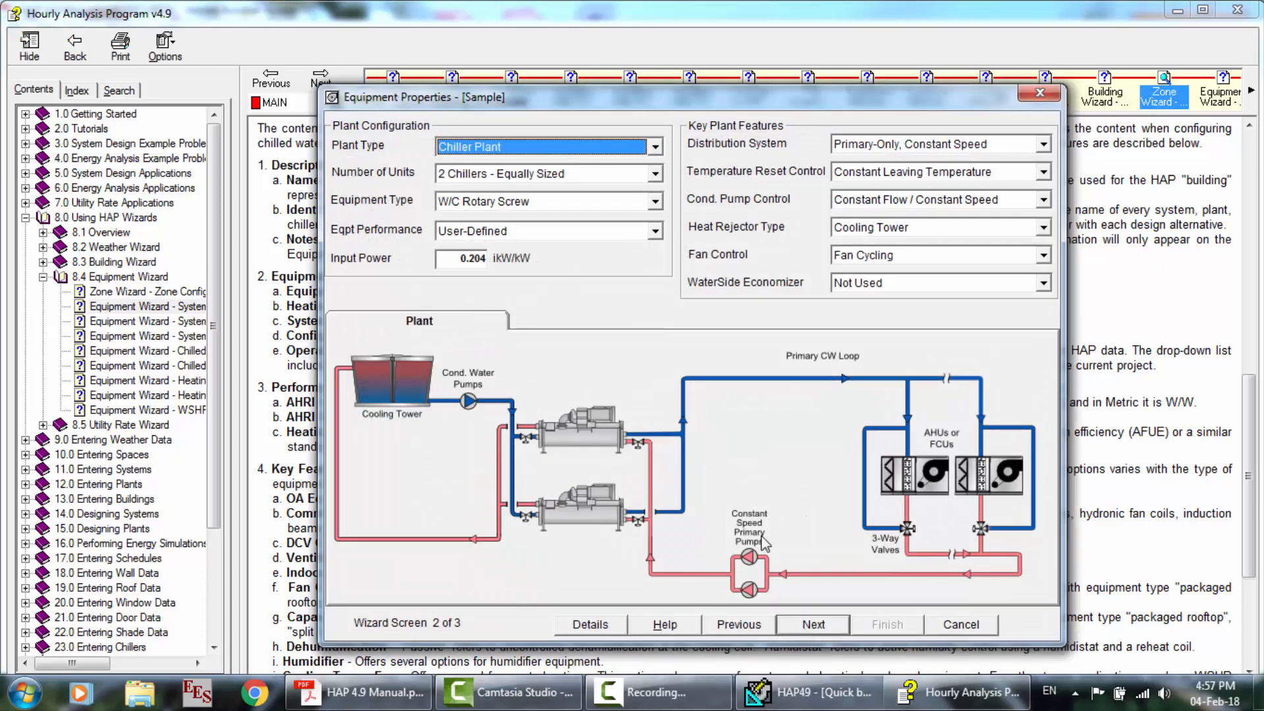
left_click(531, 175)
left_click(531, 176)
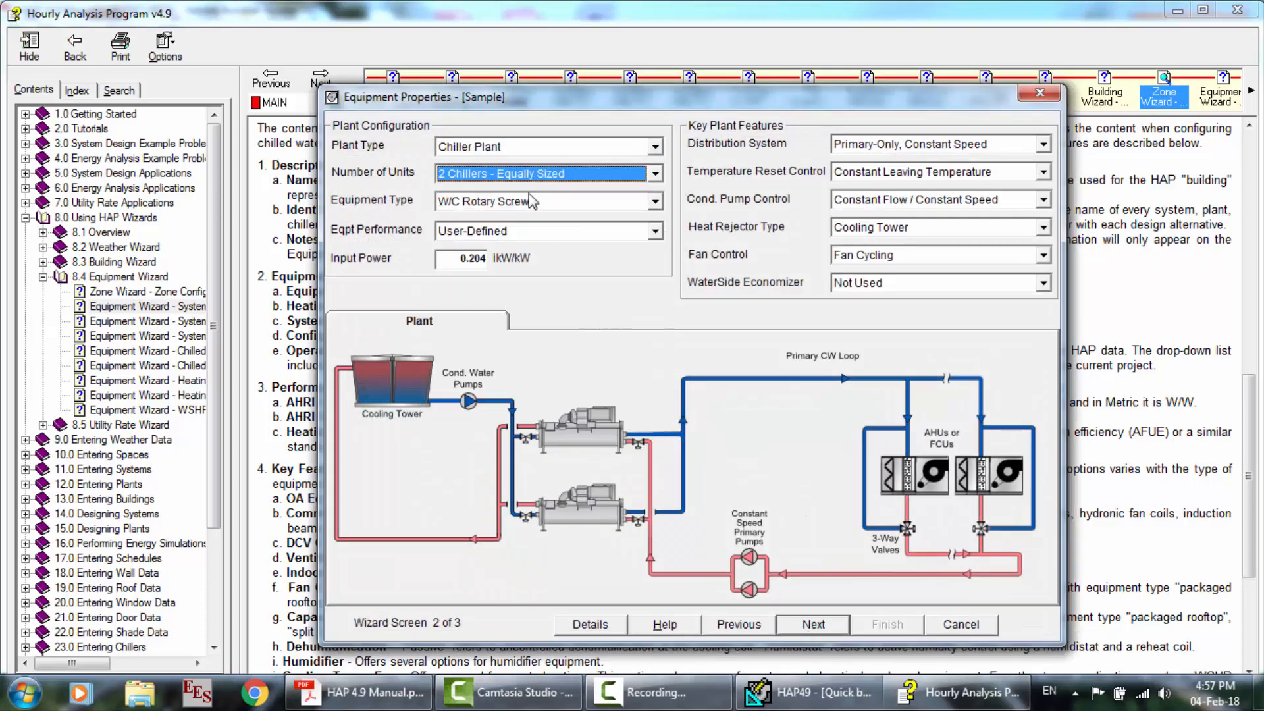
left_click(530, 203)
left_click(530, 208)
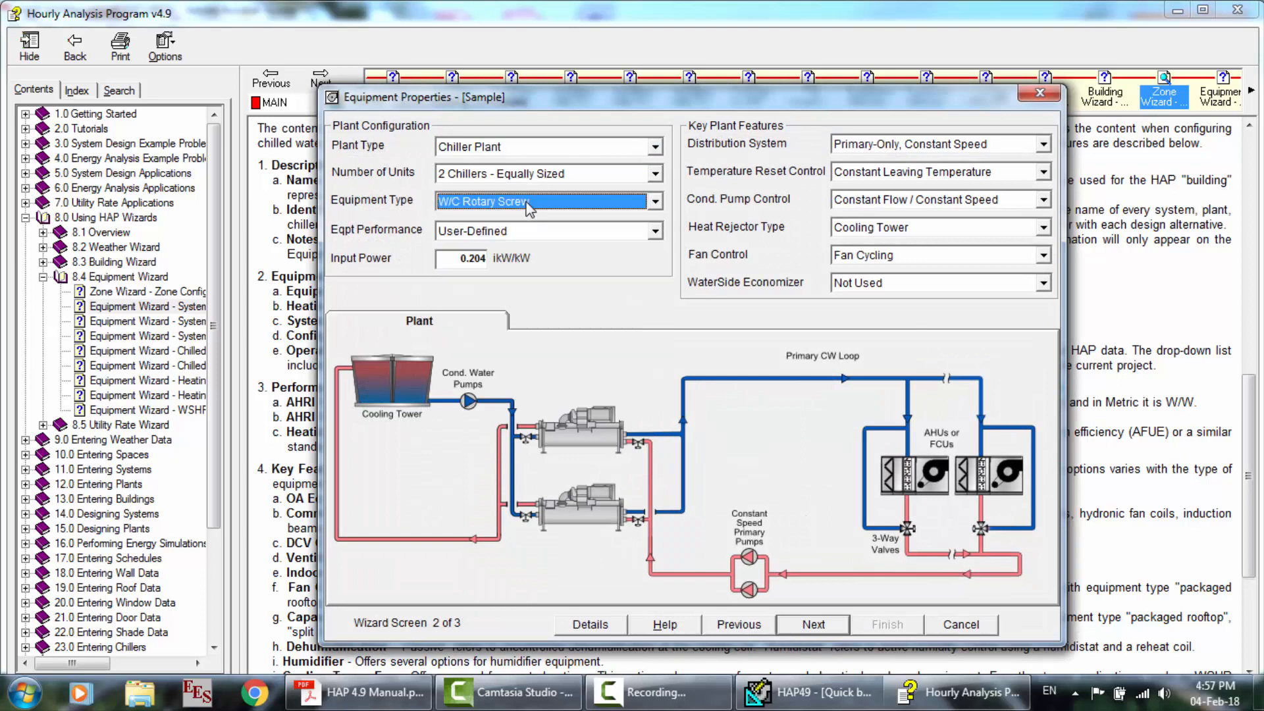
Set the chiller plant's heat rejector type to Dry Cooler and check its fan control options, keeping Fan Cycling.
left_click(847, 234)
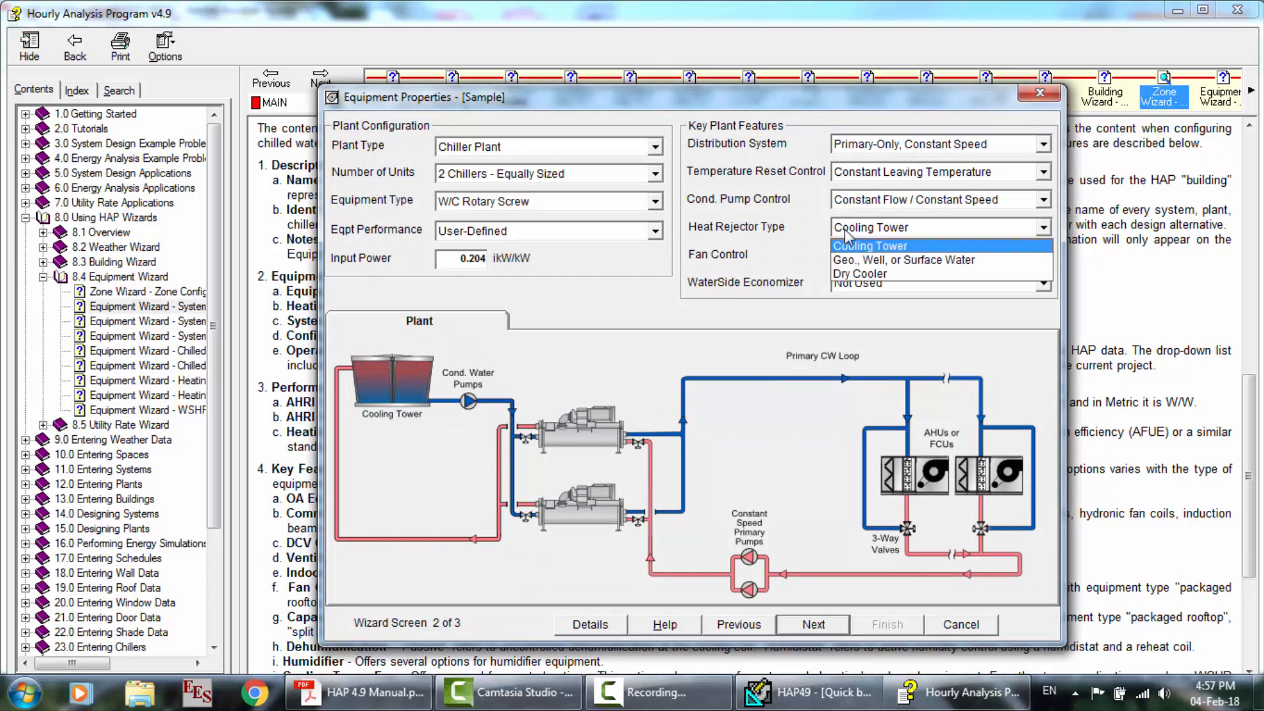
left_click(874, 276)
left_click(876, 281)
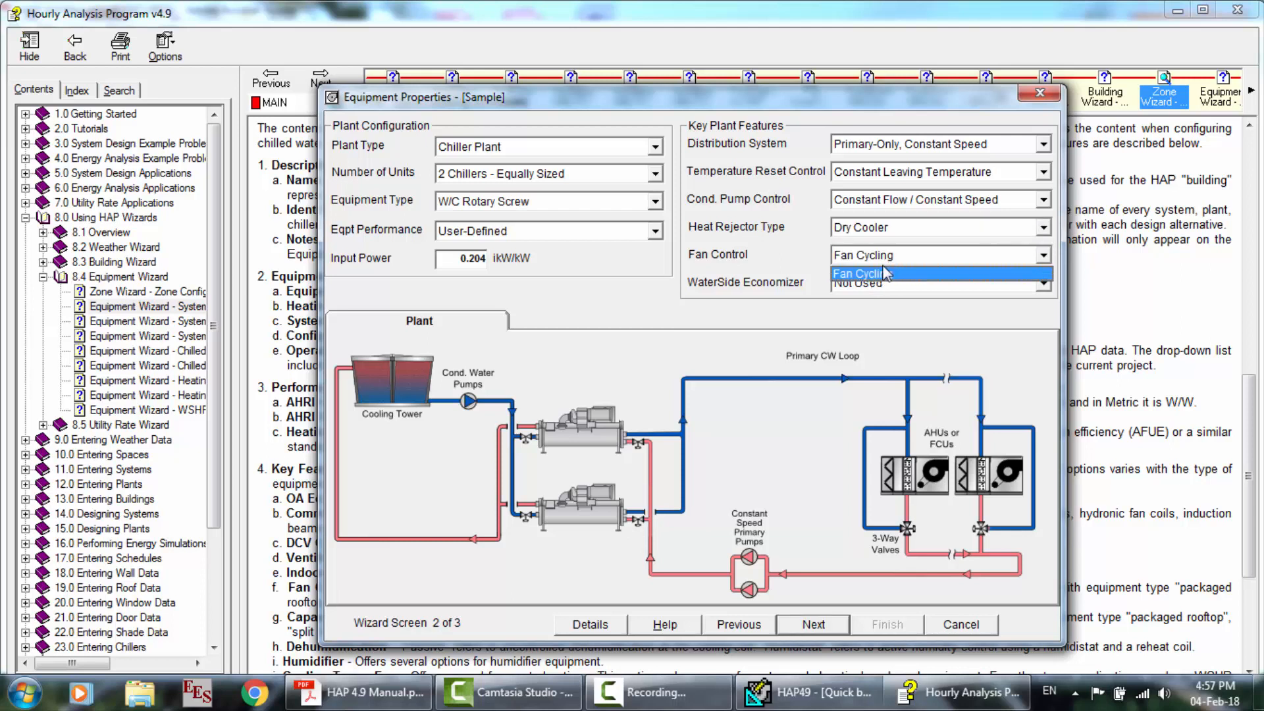
left_click(790, 282)
Advance to the heating plant screen, check the fuel options while keeping Natural Gas, and finish the Equipment Wizard.
left_click(796, 624)
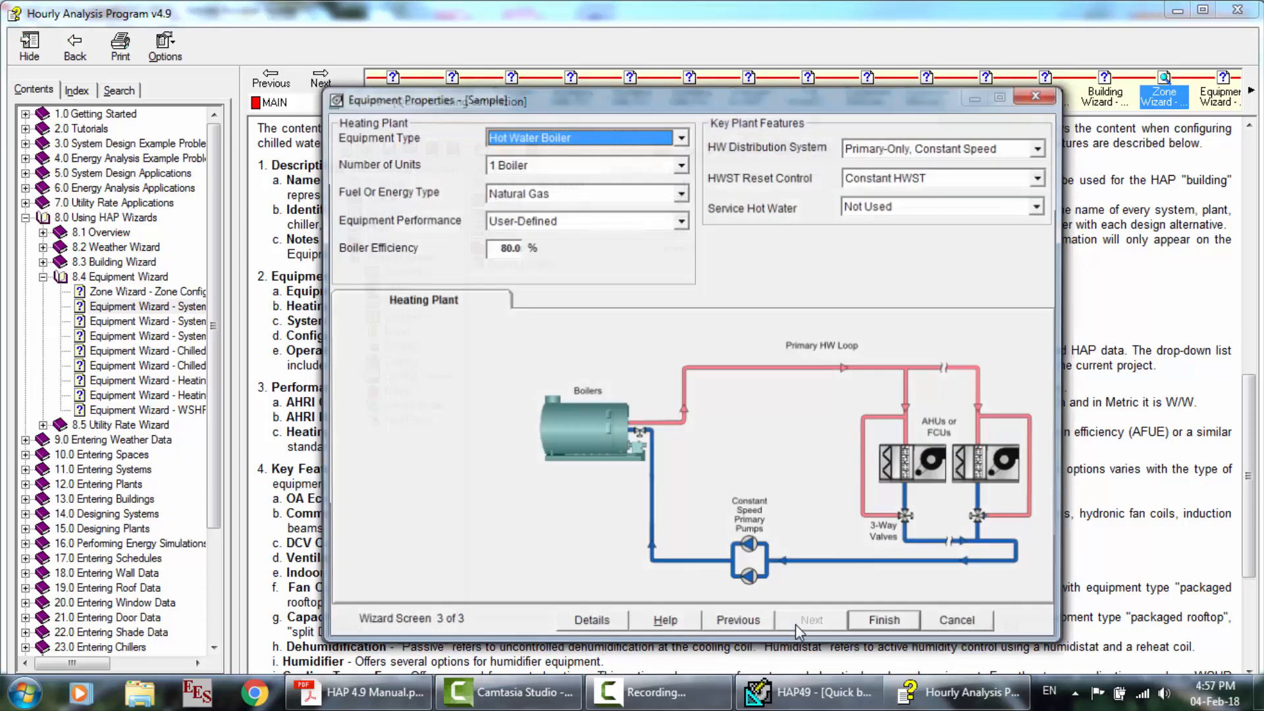
left_click(534, 193)
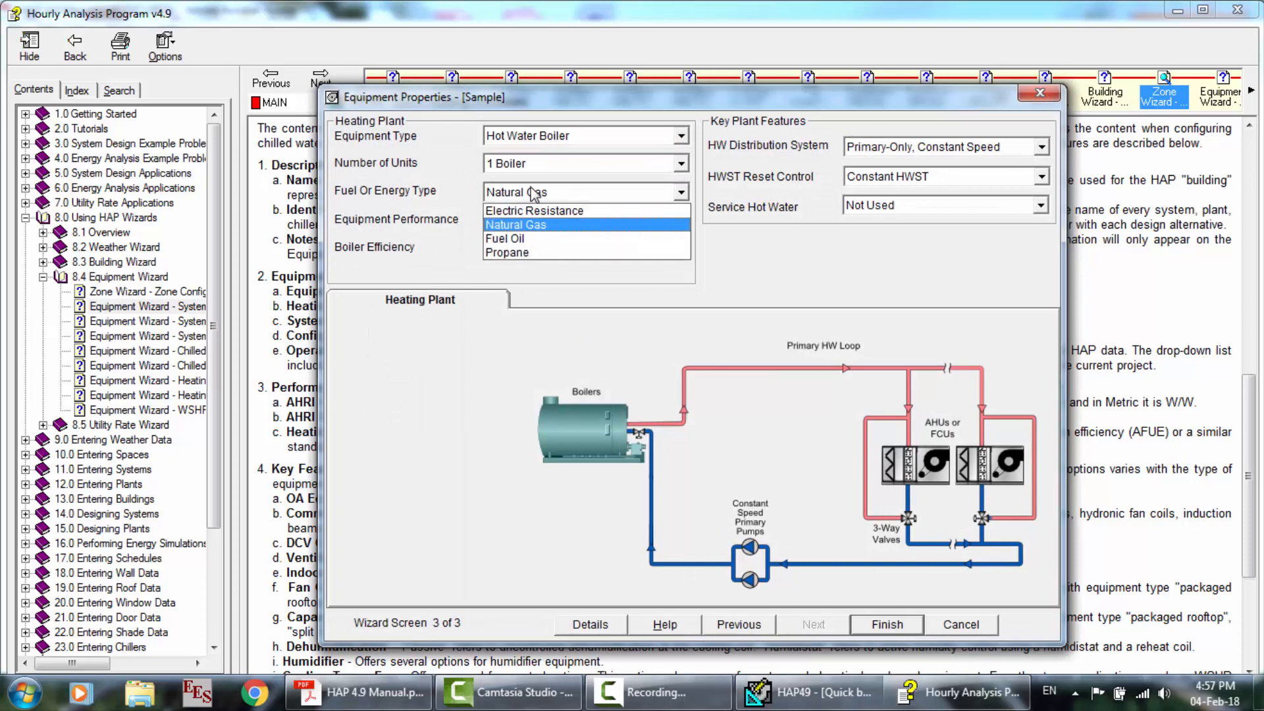
left_click(535, 192)
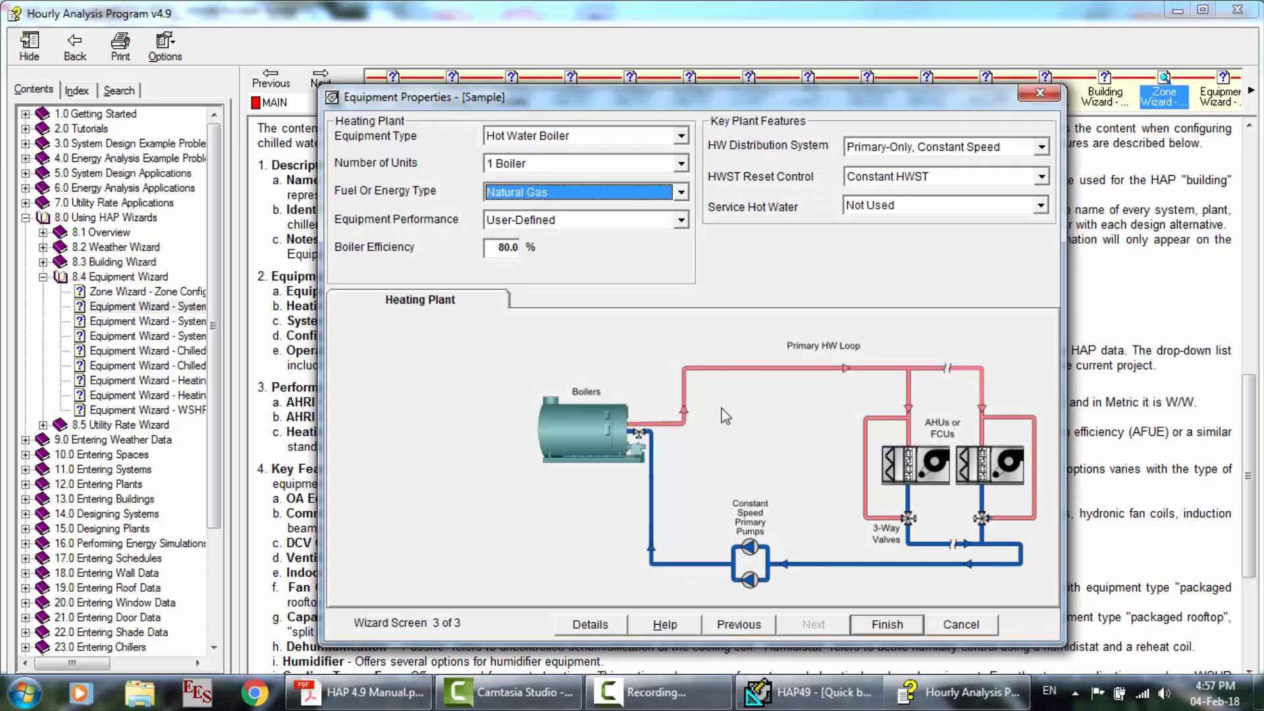
left_click(887, 624)
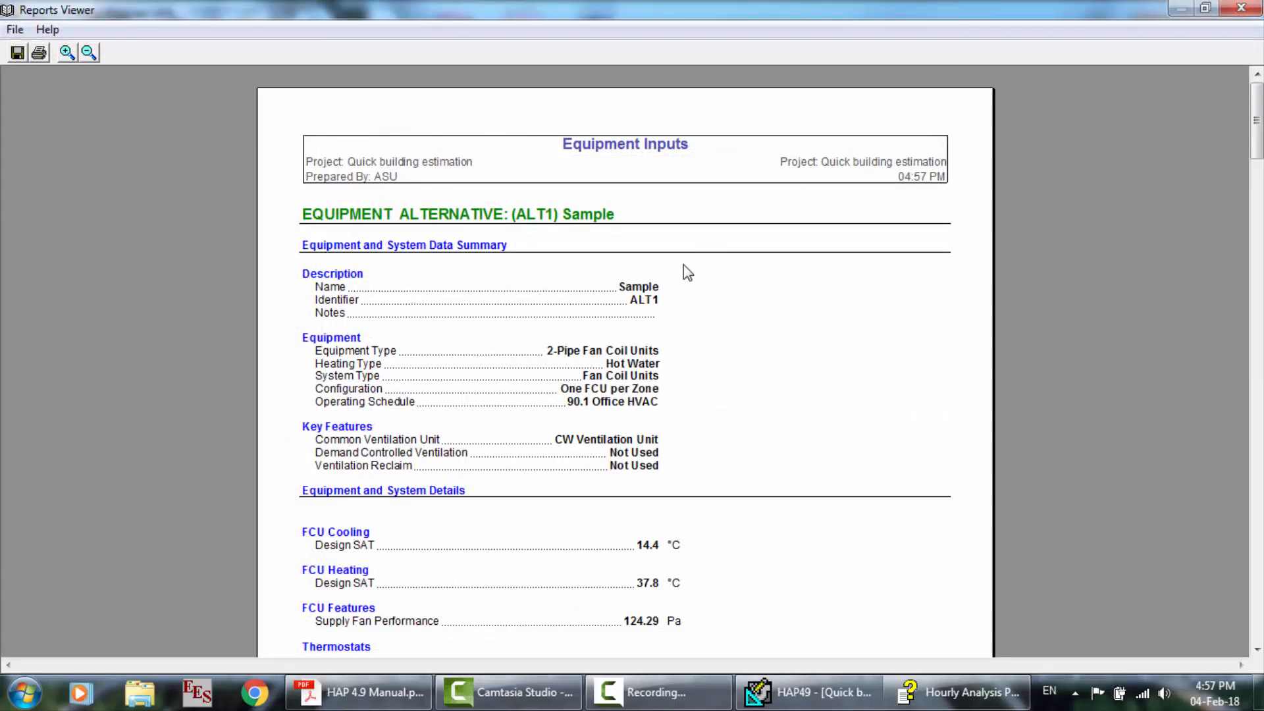
Review the Equipment Inputs report through the system, plant and zone configuration sections, and close it.
scroll(684, 265, "down", 3)
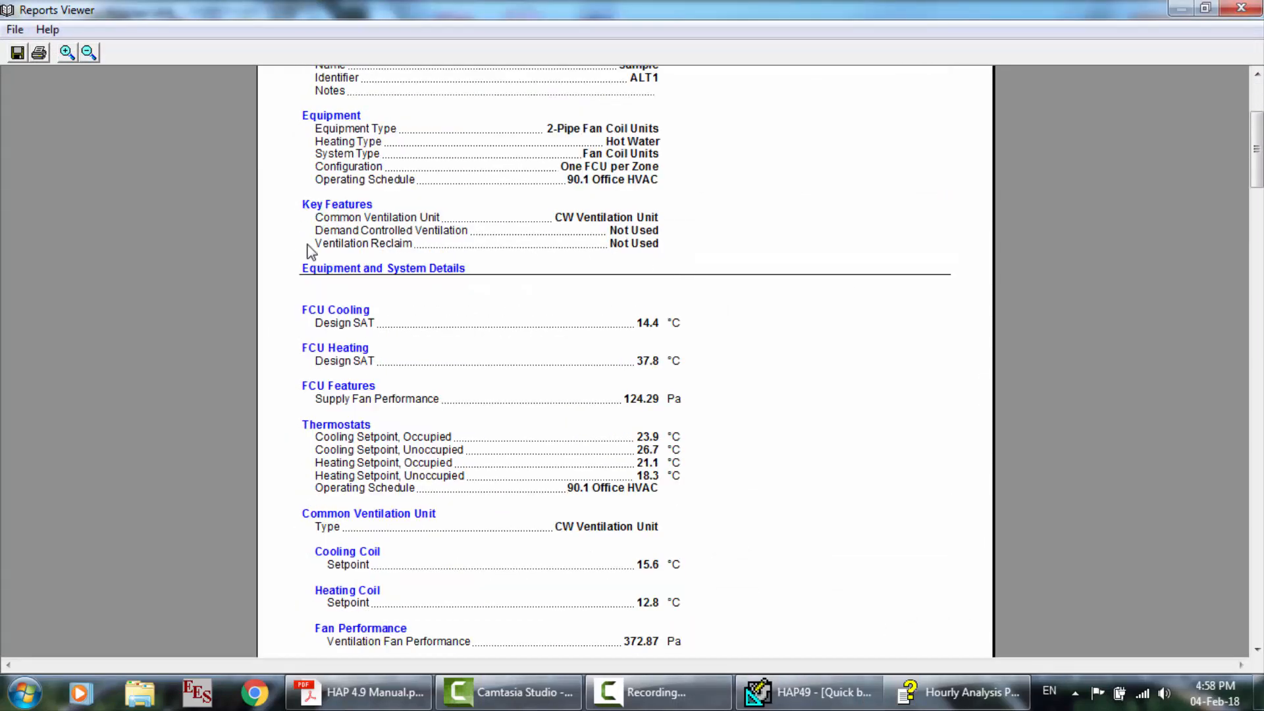
scroll(429, 289, "down", 15)
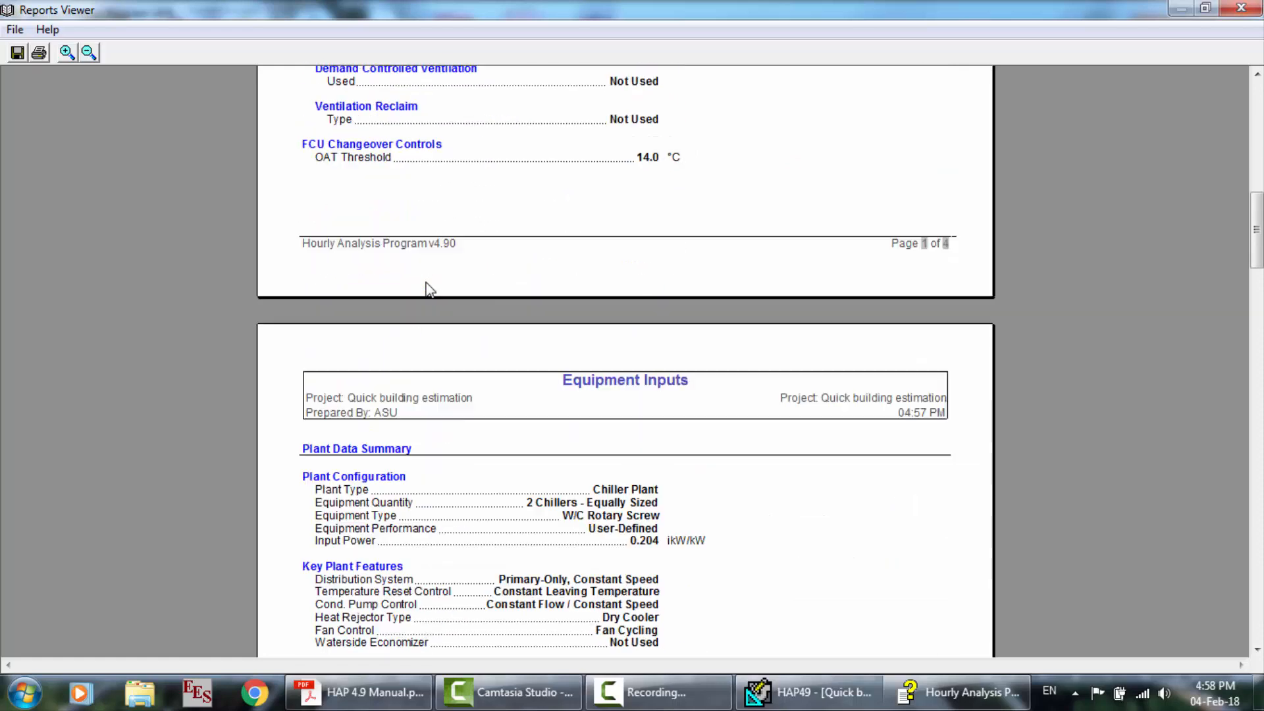
scroll(429, 289, "down", 15)
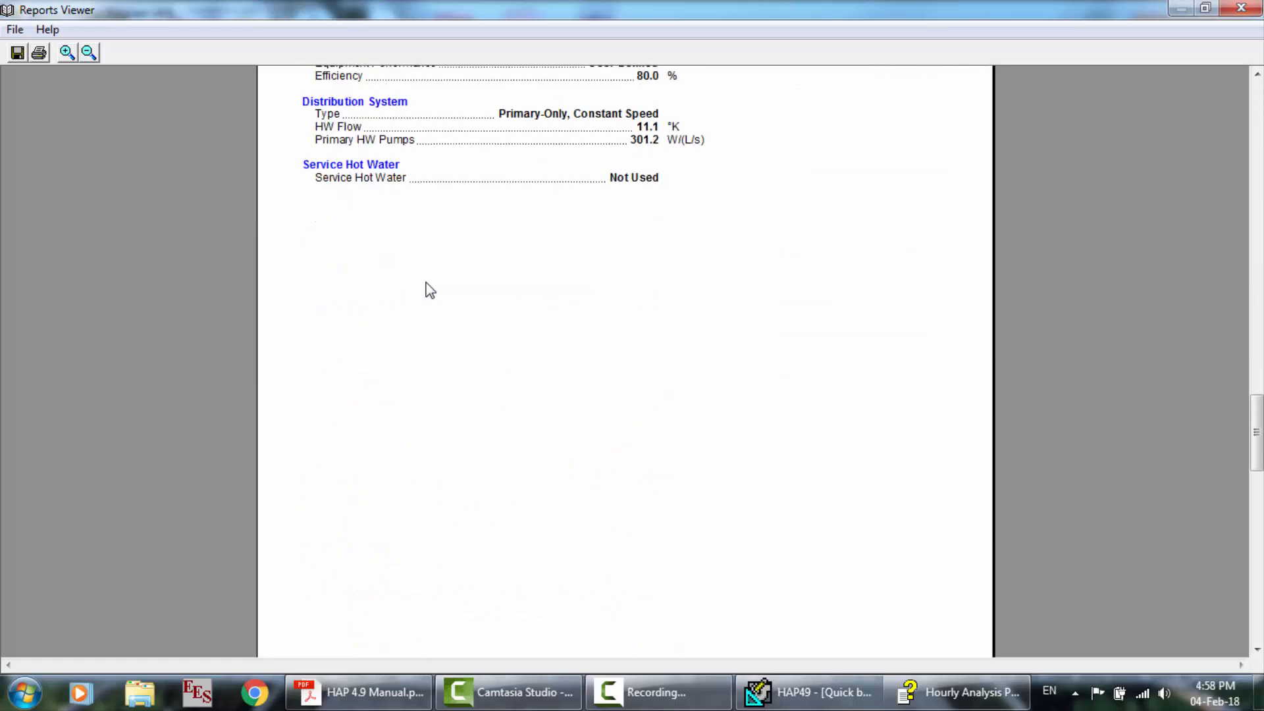
scroll(429, 290, "down", 2)
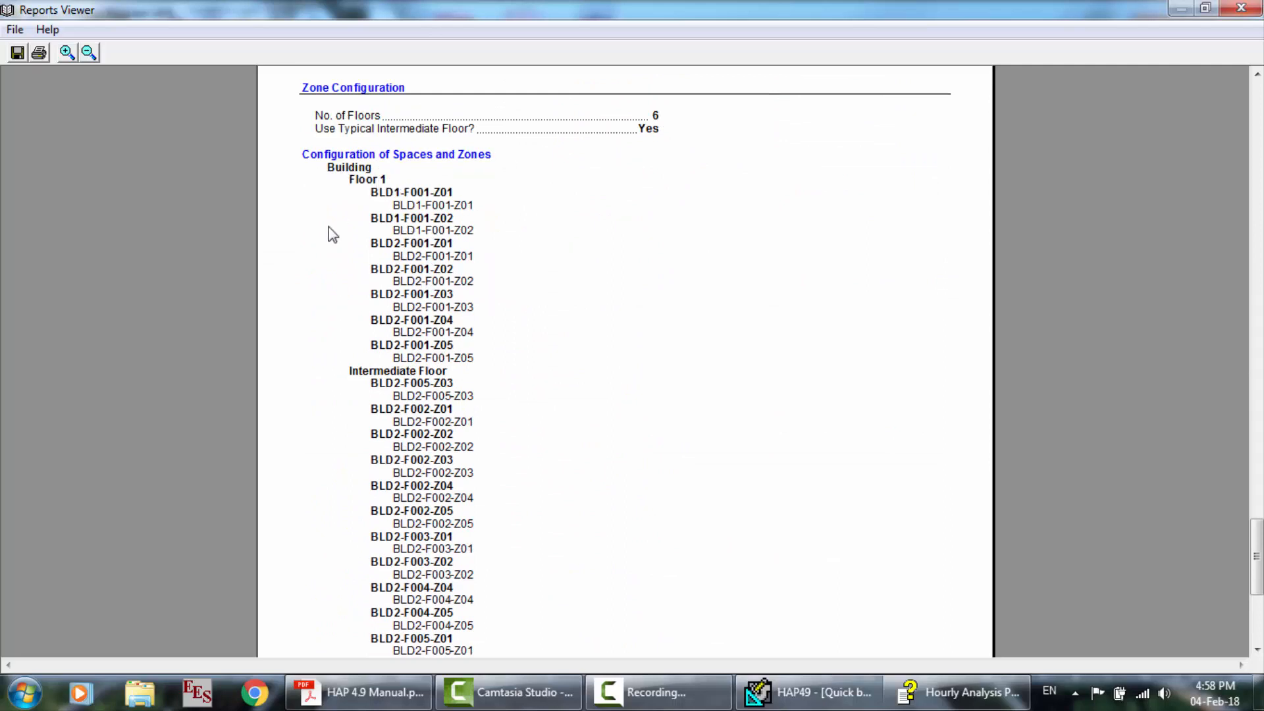
scroll(395, 347, "down", 4)
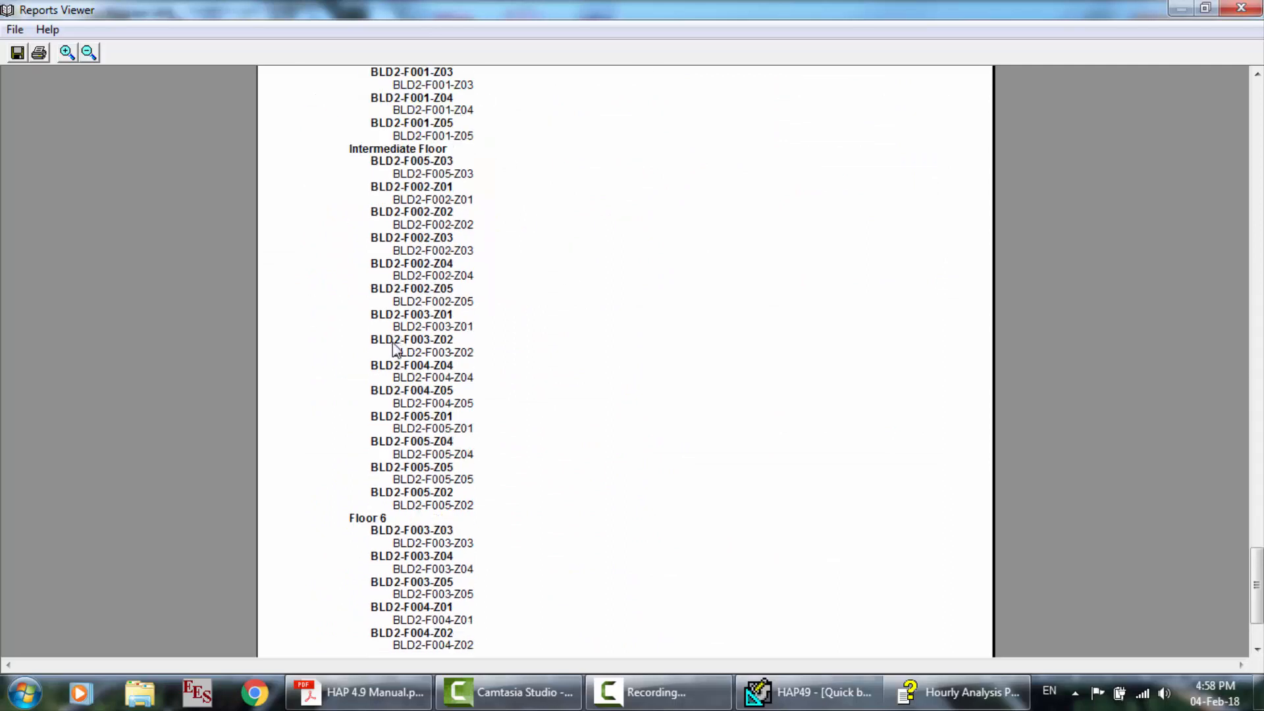
scroll(395, 347, "down", 3)
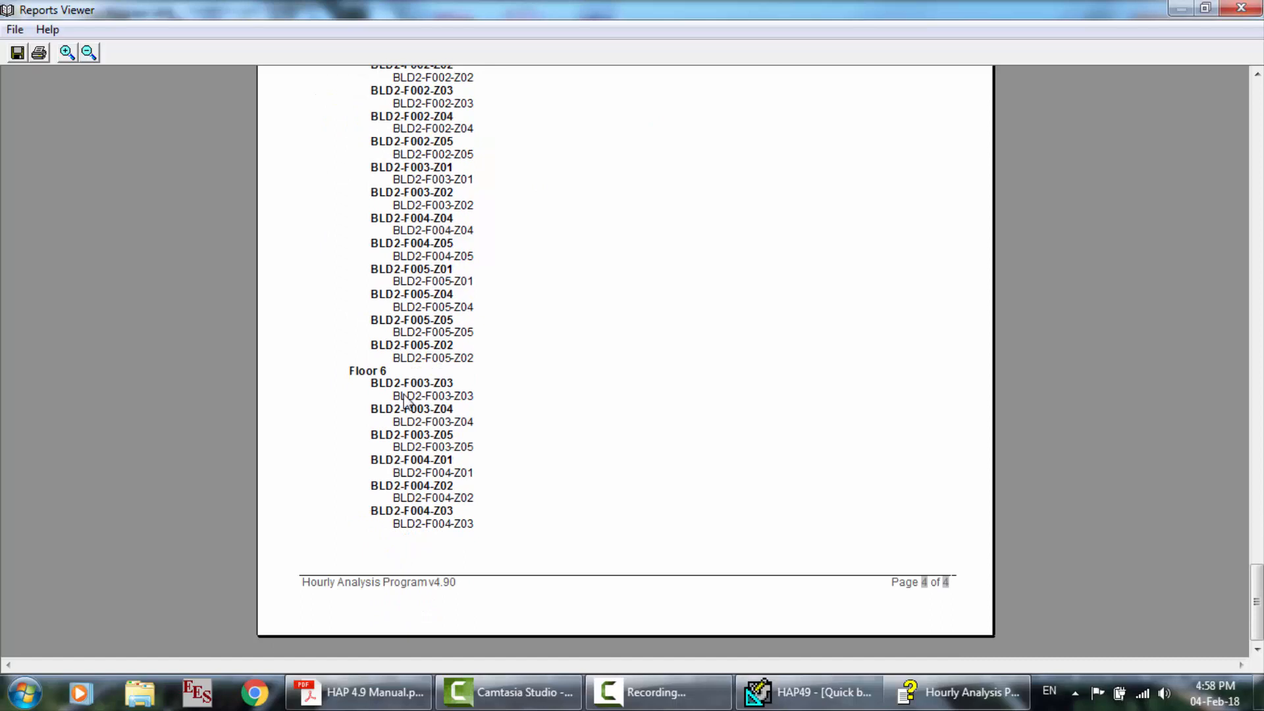
scroll(404, 399, "up", 20)
scroll(404, 394, "up", 20)
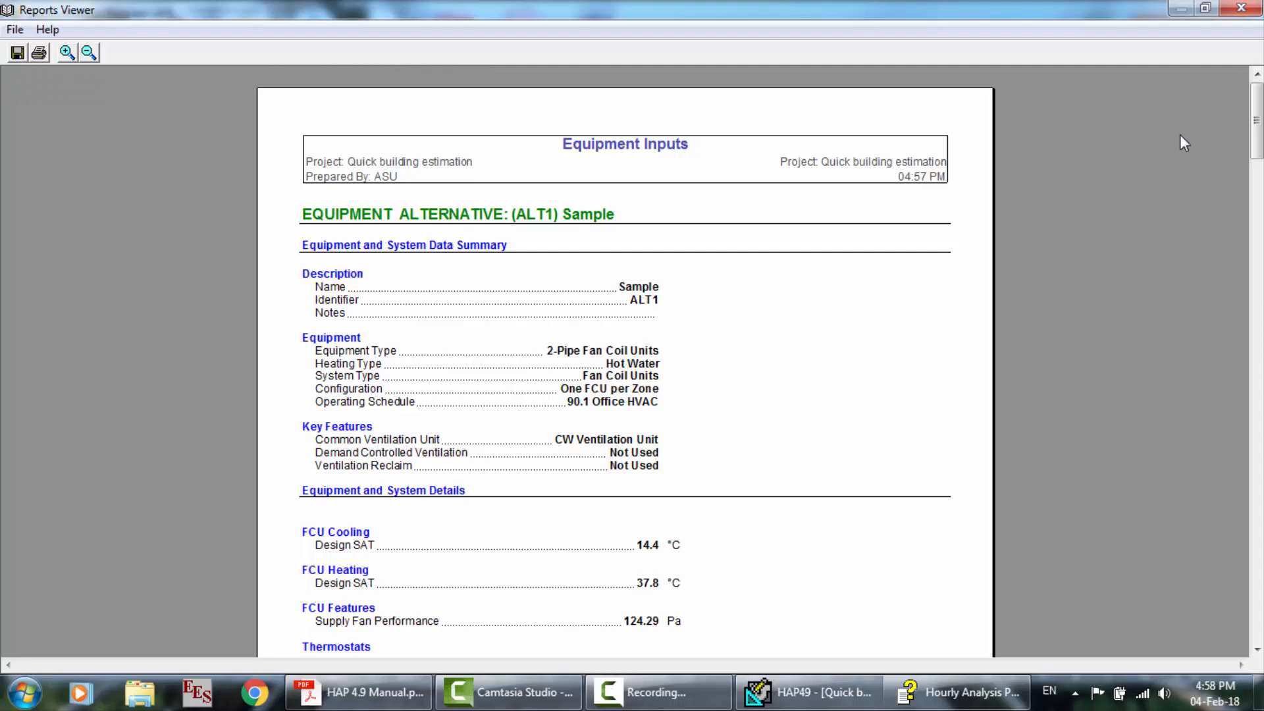
left_click(1238, 9)
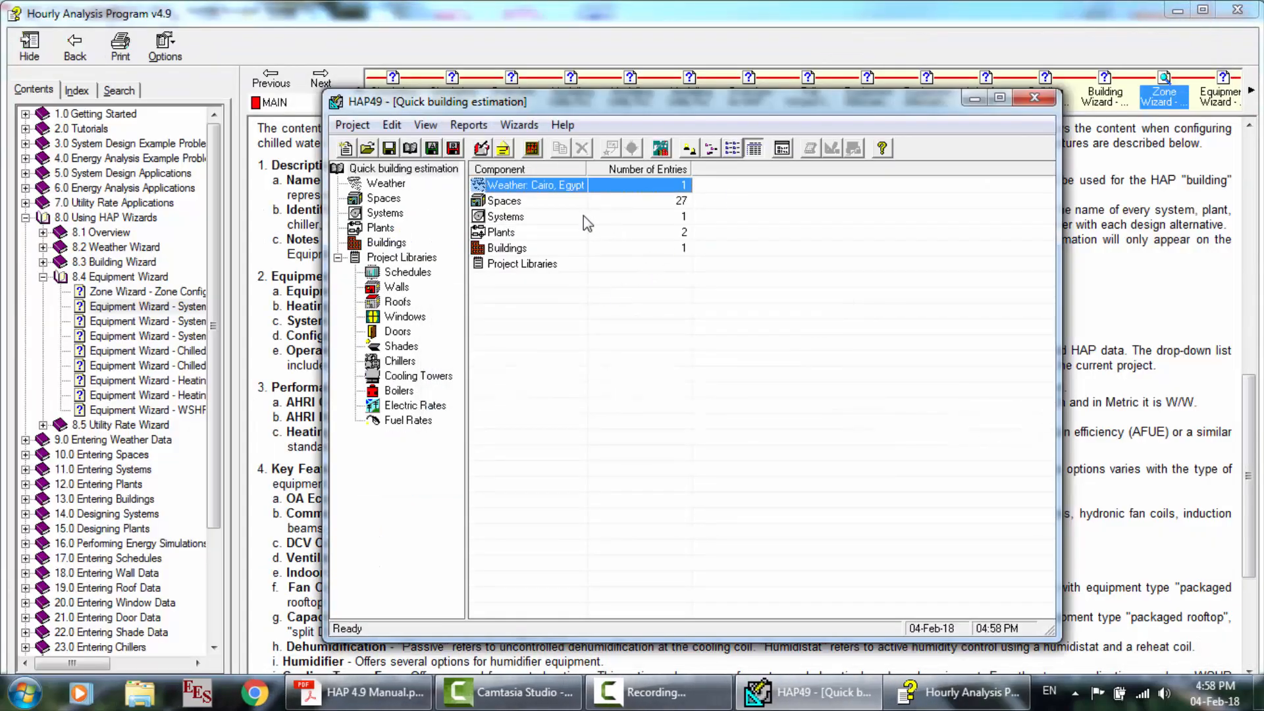
Start the Utility Rate Wizard, set the electric rate type to Detailed, and open its detailed inputs.
left_click(519, 124)
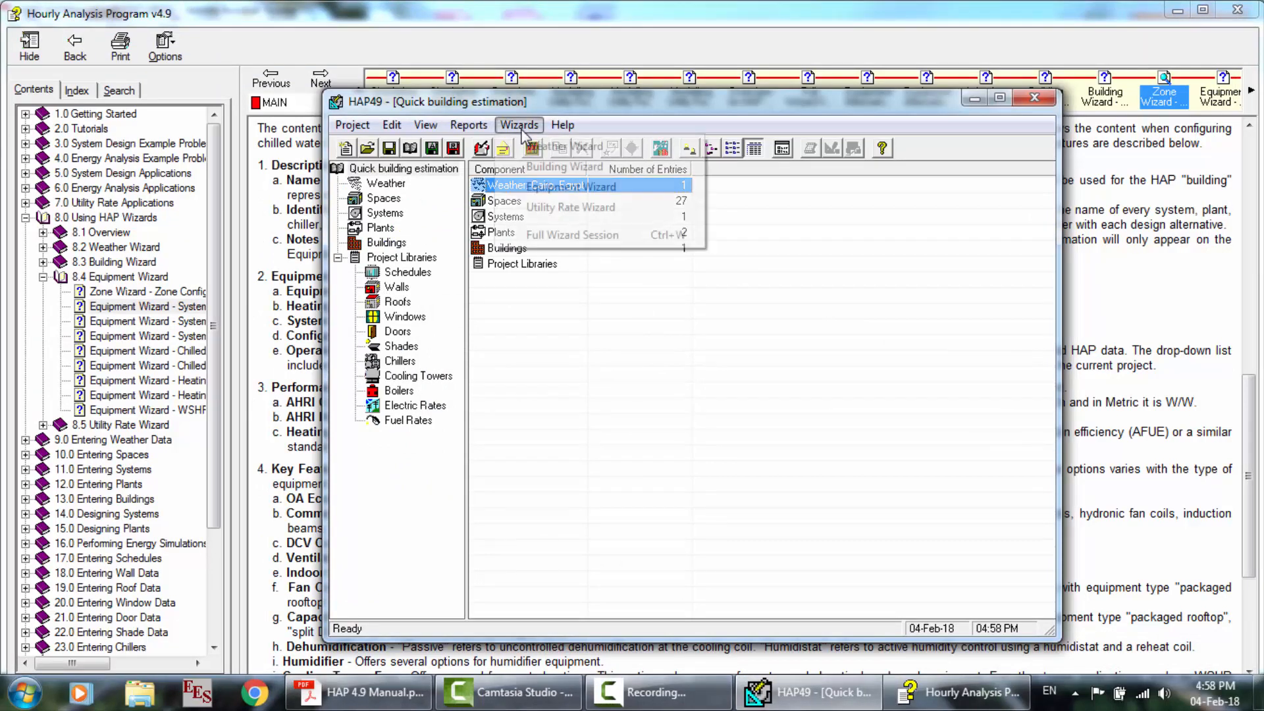
left_click(568, 208)
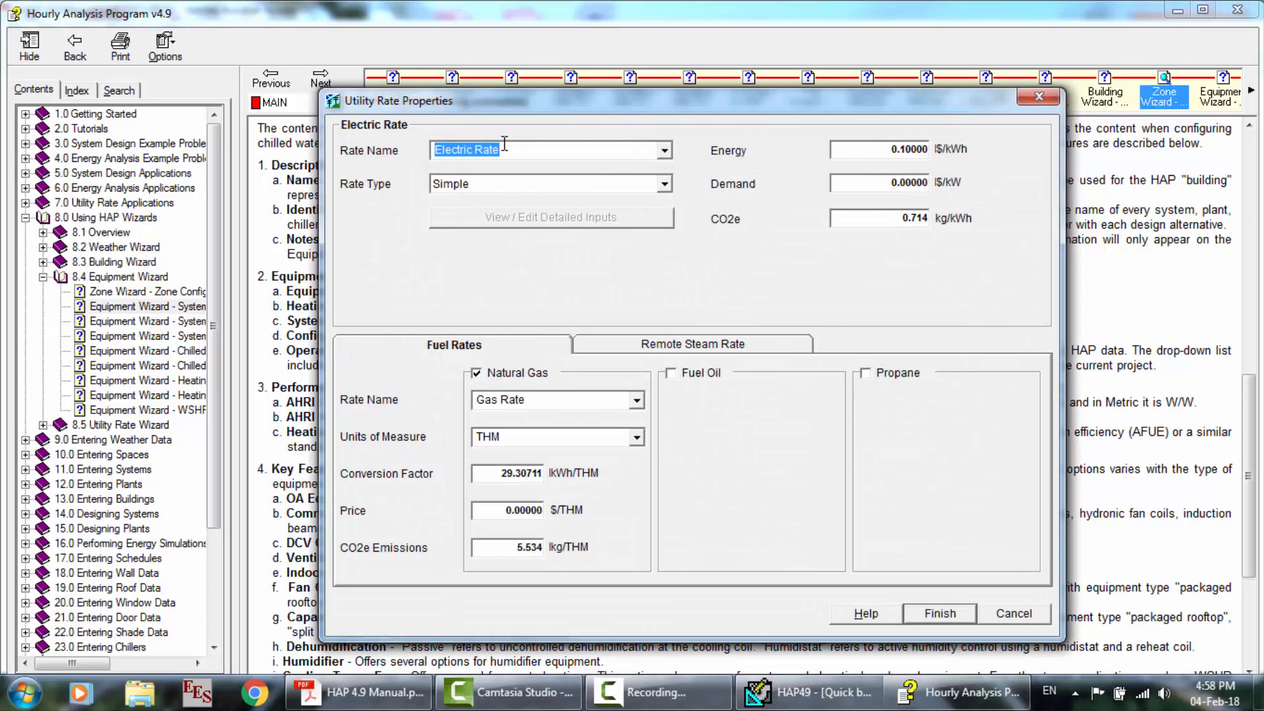
left_click(519, 189)
left_click(483, 218)
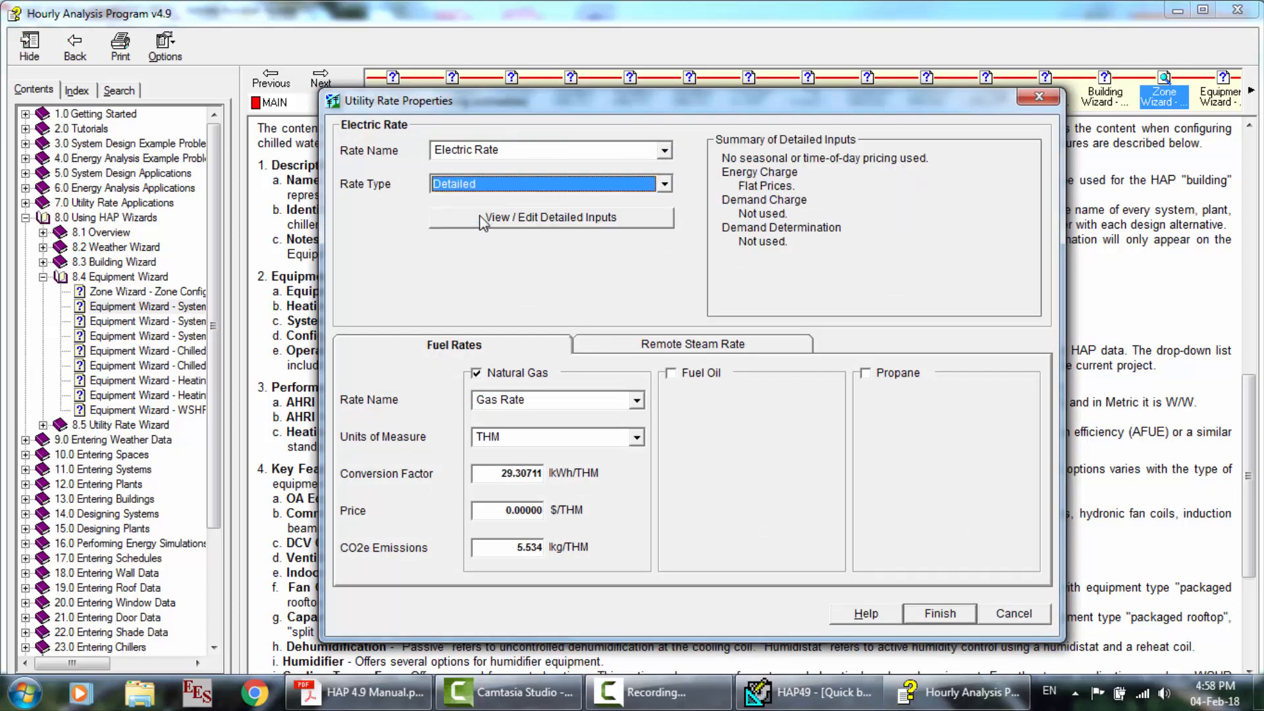
left_click(545, 224)
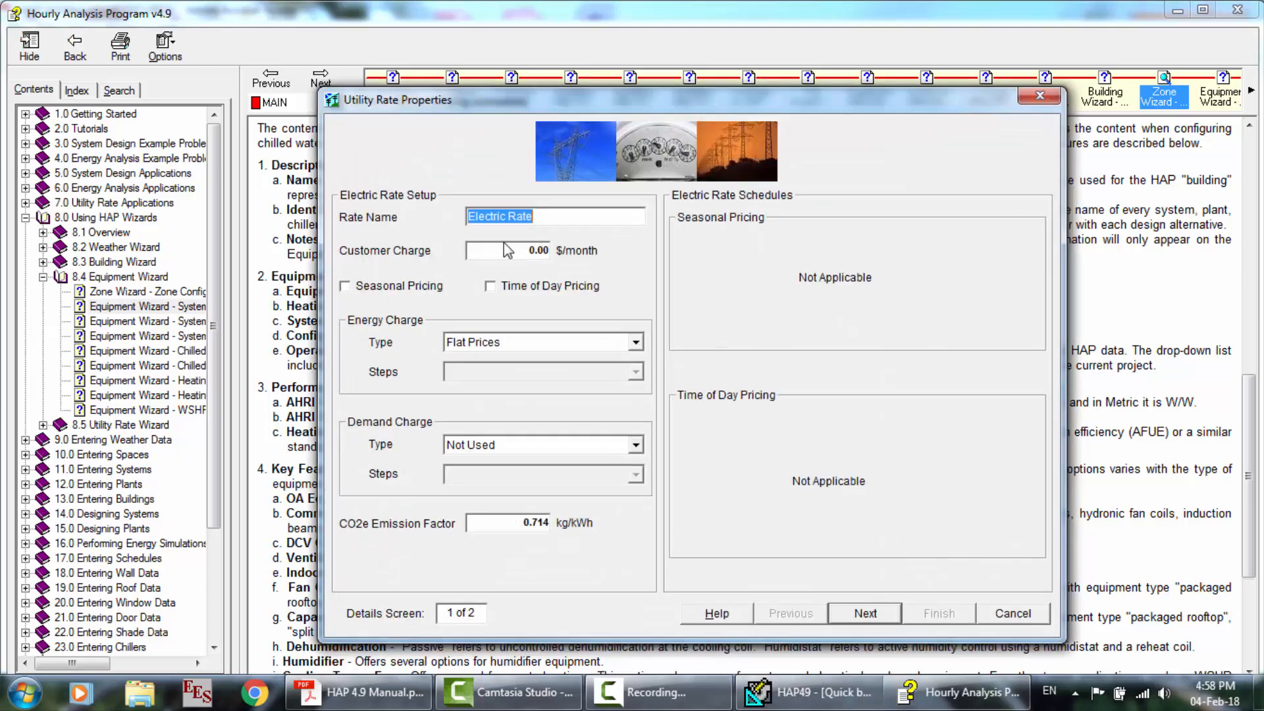
Set the electric rate's energy charge to Stepped Prices for kWh Blocks with 6 Steps.
left_click(485, 248)
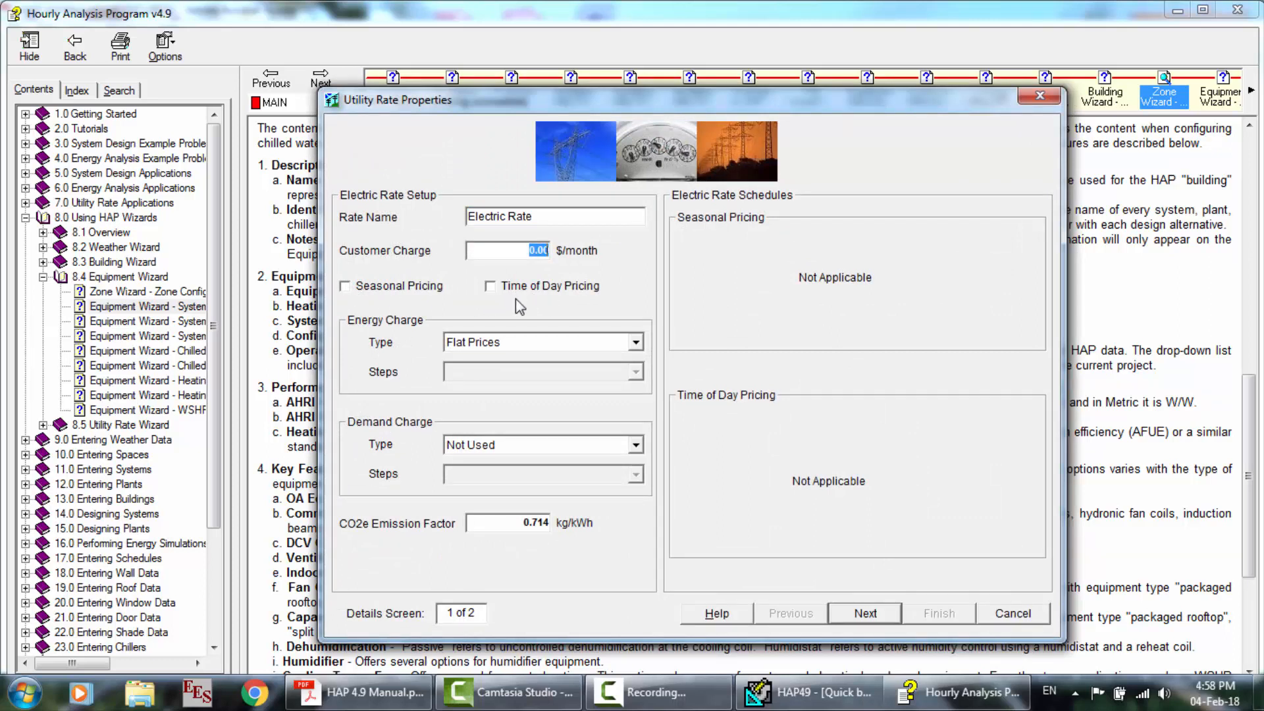
left_click(515, 341)
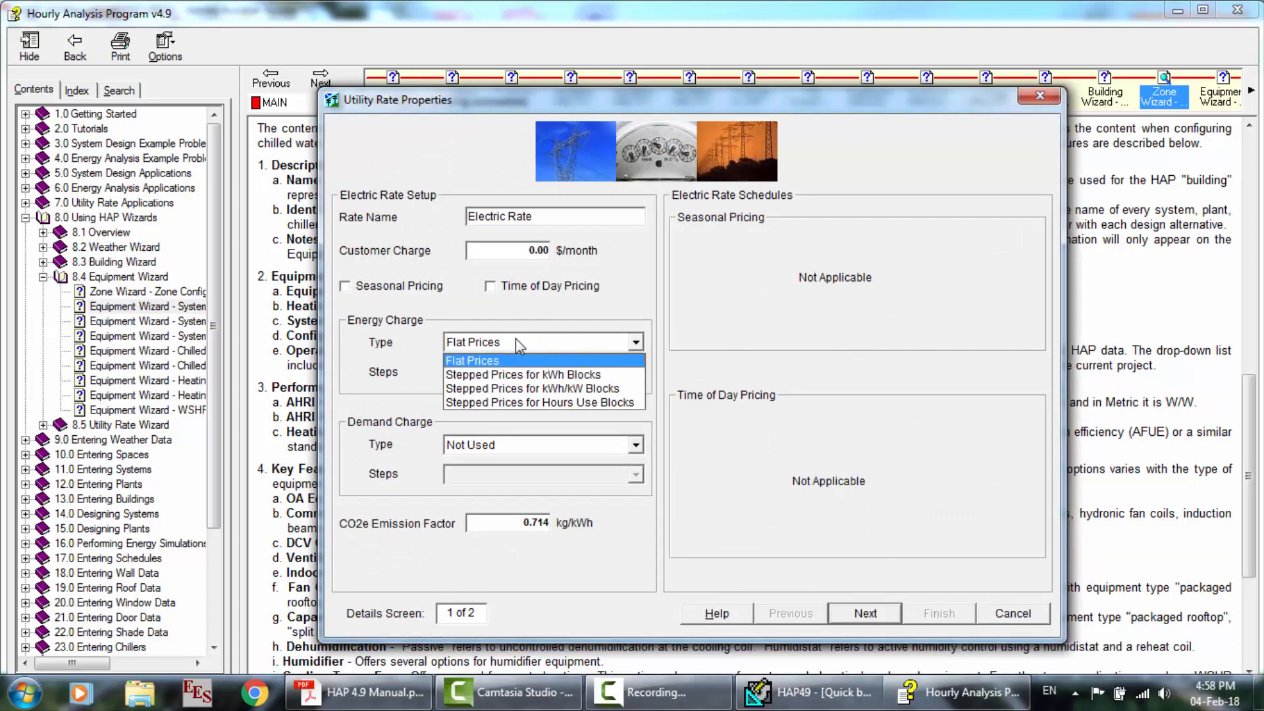
left_click(538, 375)
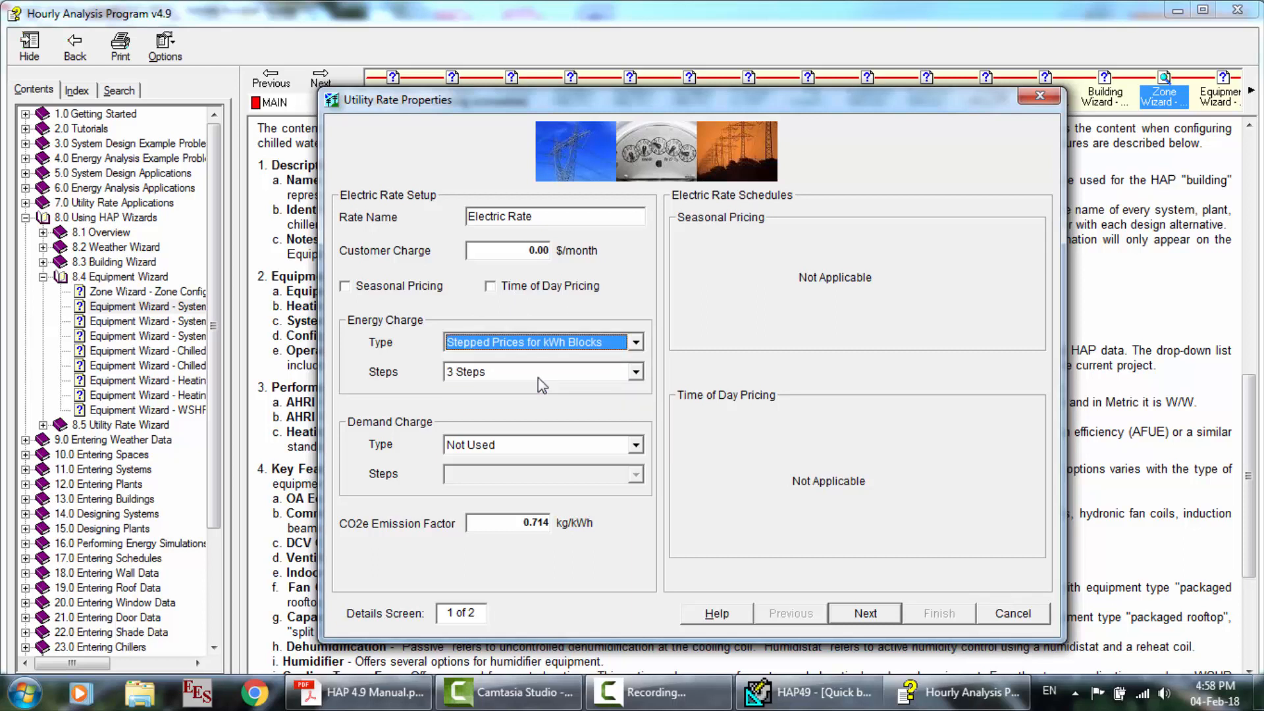
left_click(492, 375)
left_click(488, 435)
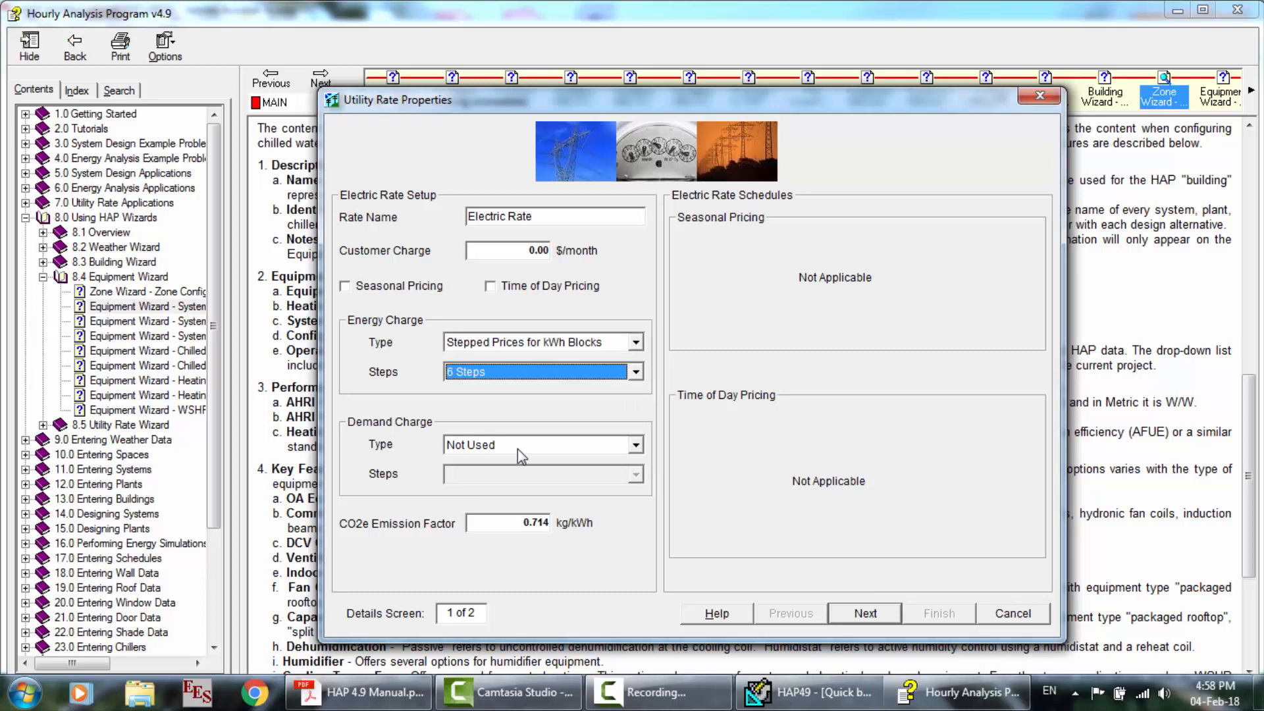
Set the electric rate's demand charge type to Flat Prices.
left_click(517, 448)
left_click(498, 480)
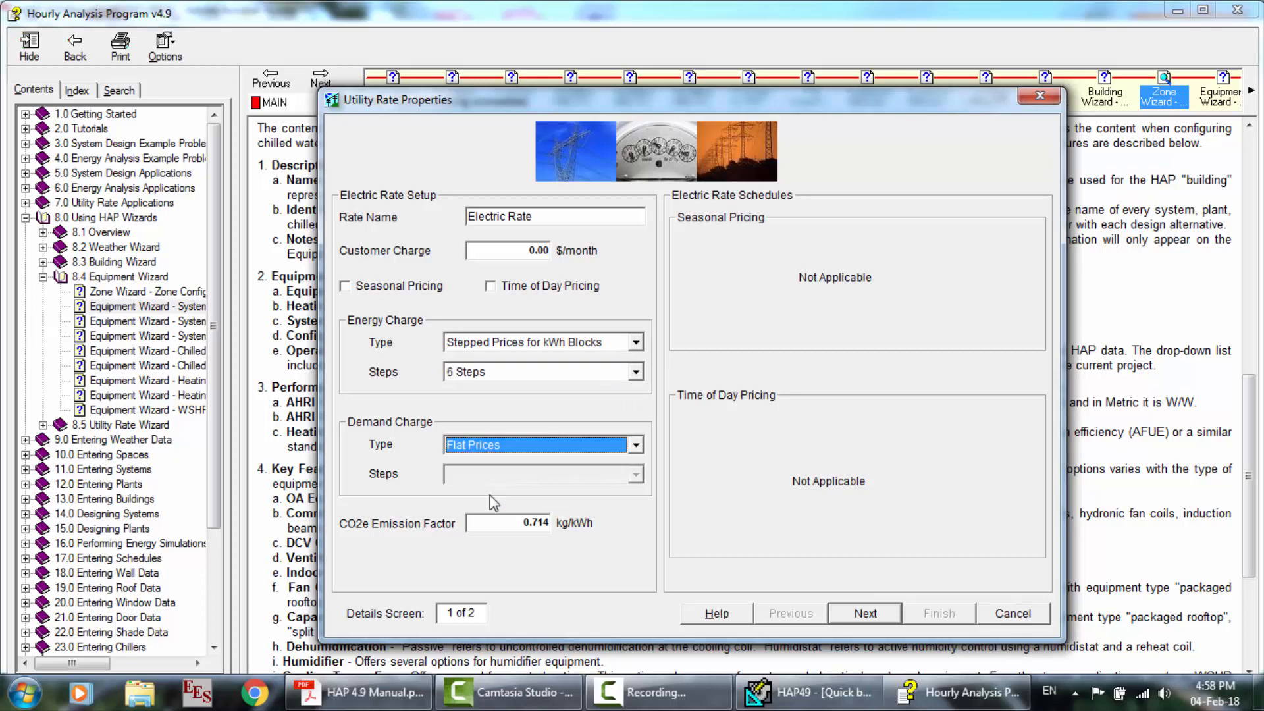
key("Tab")
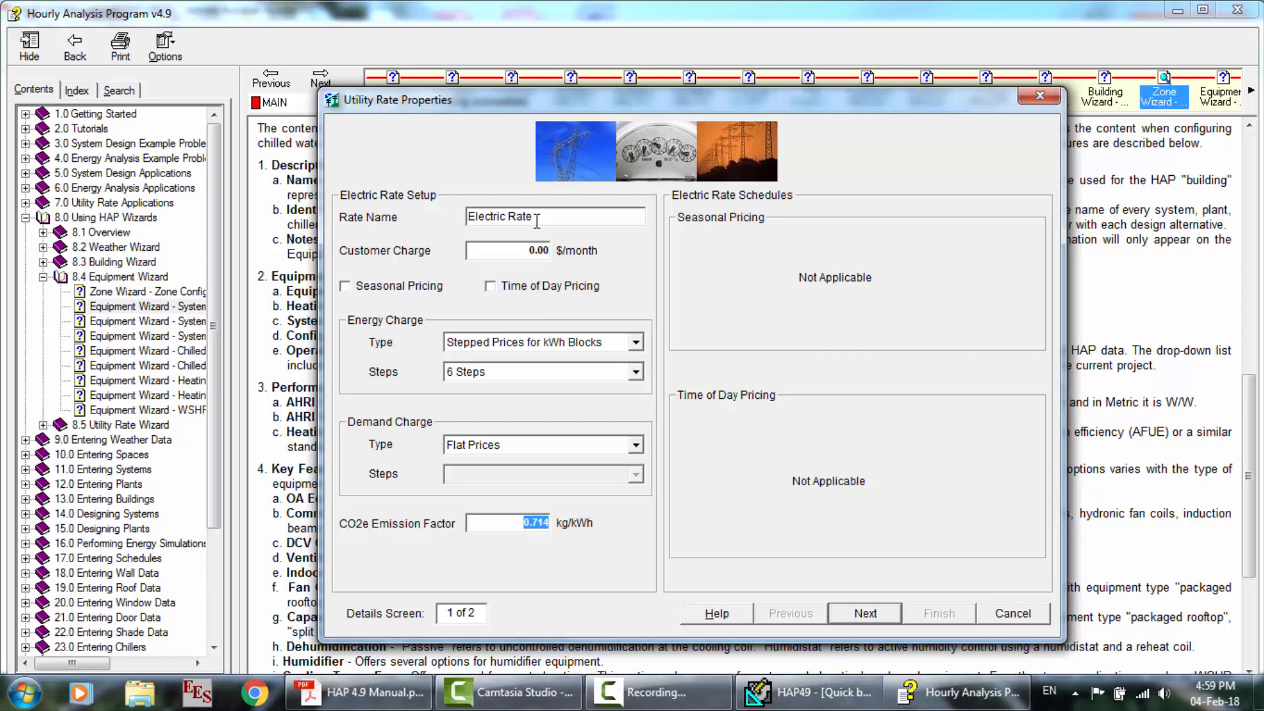
Enable Time of Day Pricing and Seasonal Pricing for the electric rate, and check their schedule tables.
left_click(514, 252)
left_click(490, 286)
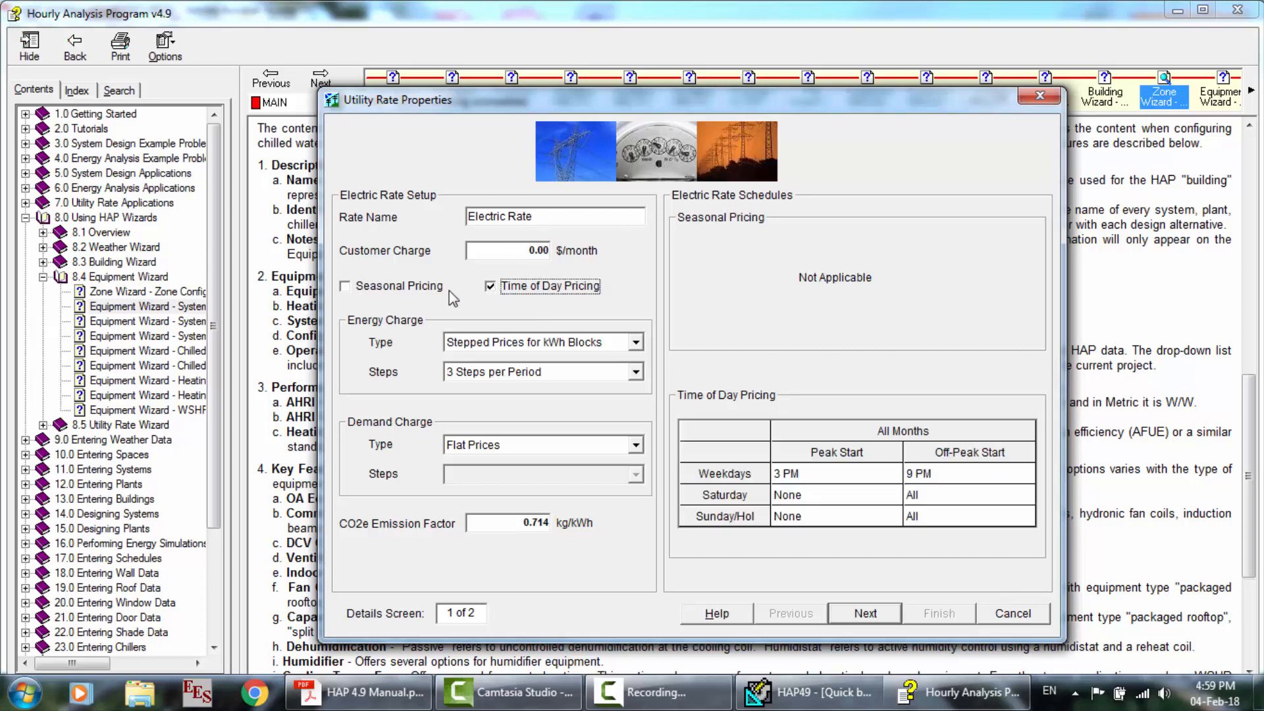
left_click(345, 286)
left_click(831, 282)
left_click(882, 480)
left_click(815, 505)
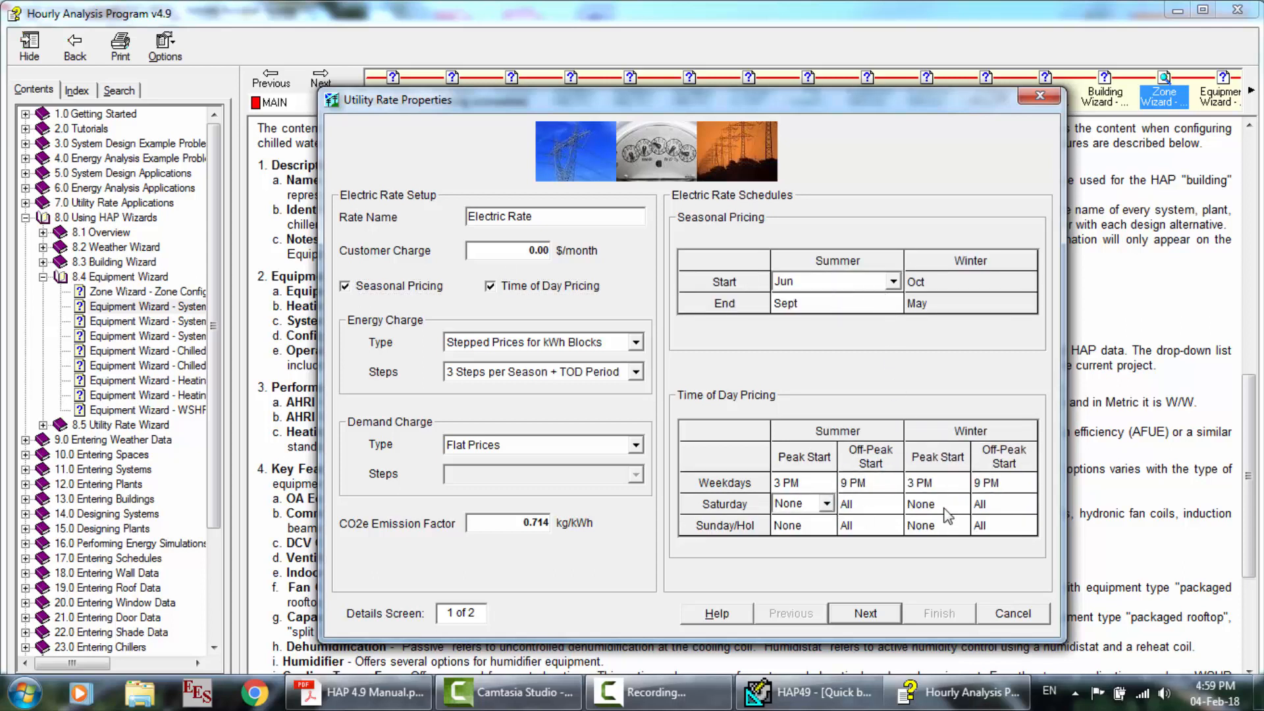
Enable the Ratchet Clause on the second details screen and consult its help topic.
left_click(866, 613)
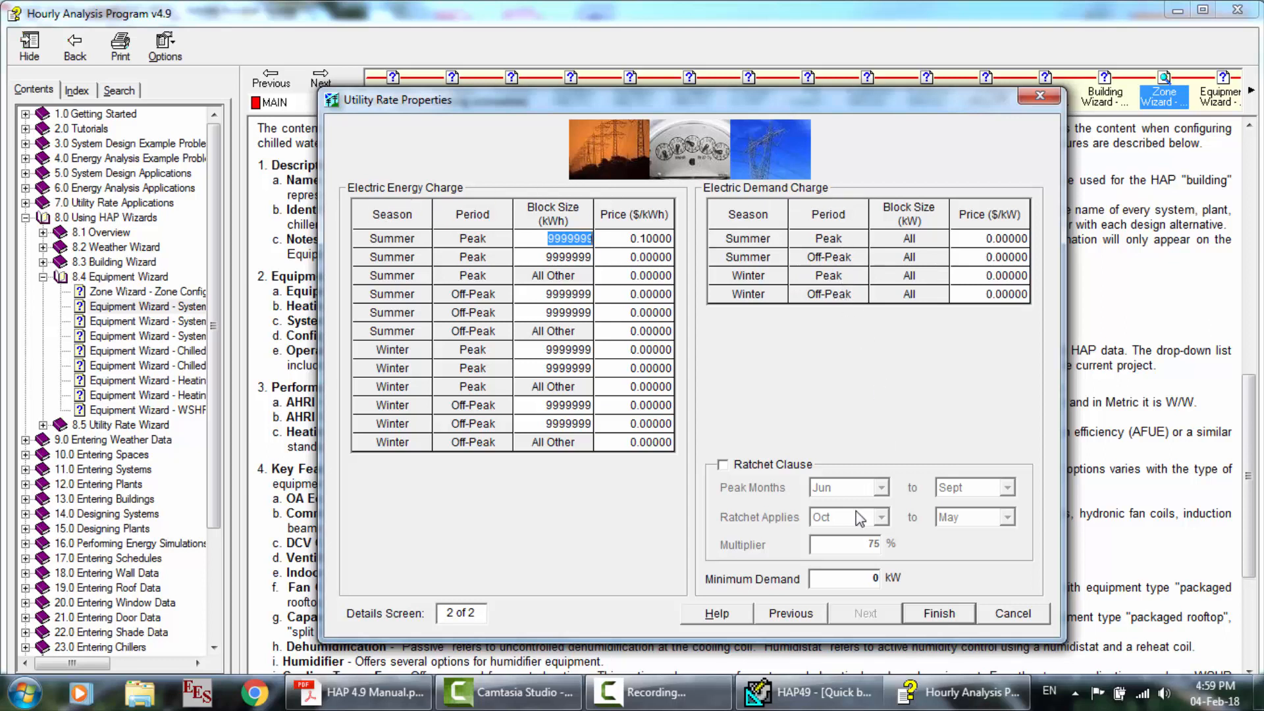
left_click(723, 465)
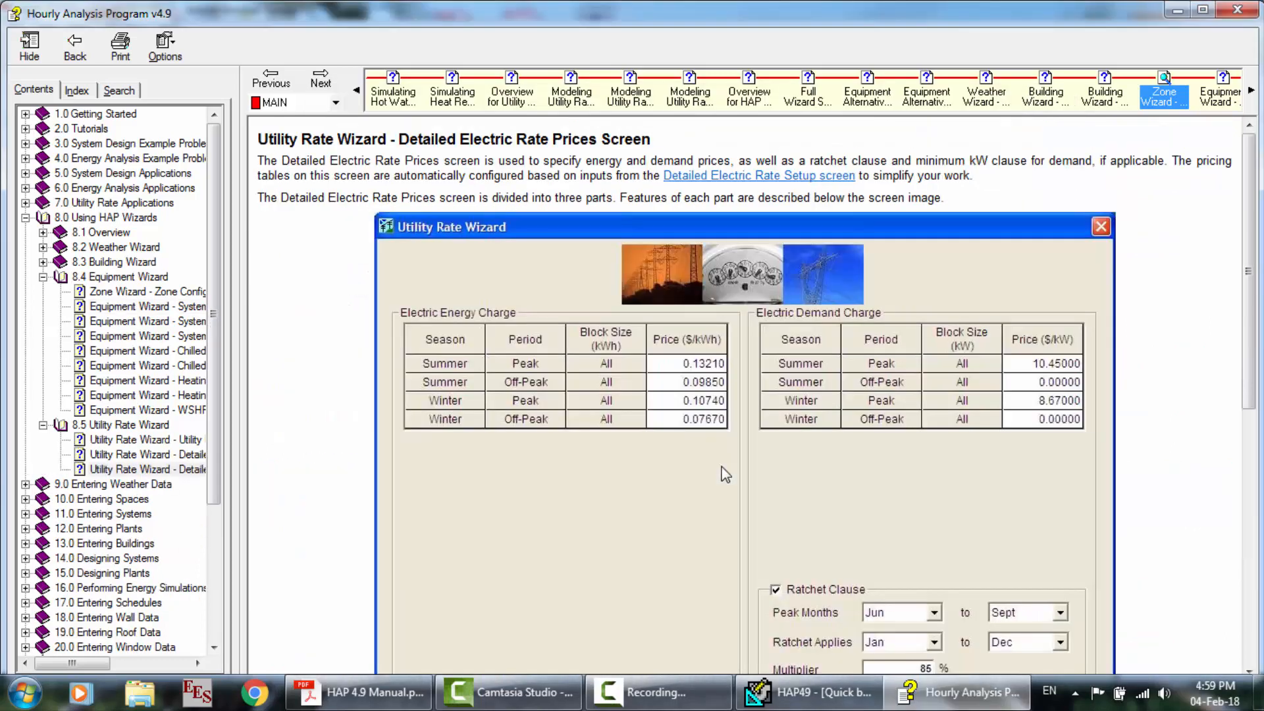
middle_click(810, 328)
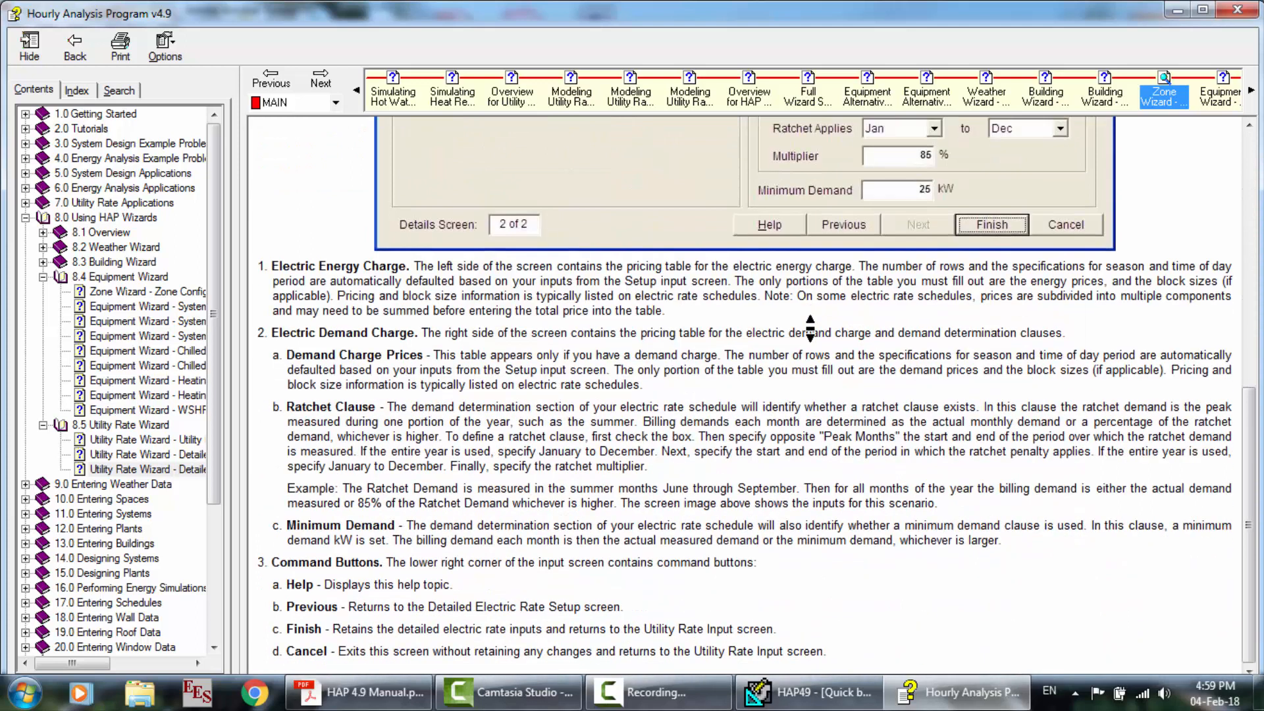
left_click(807, 692)
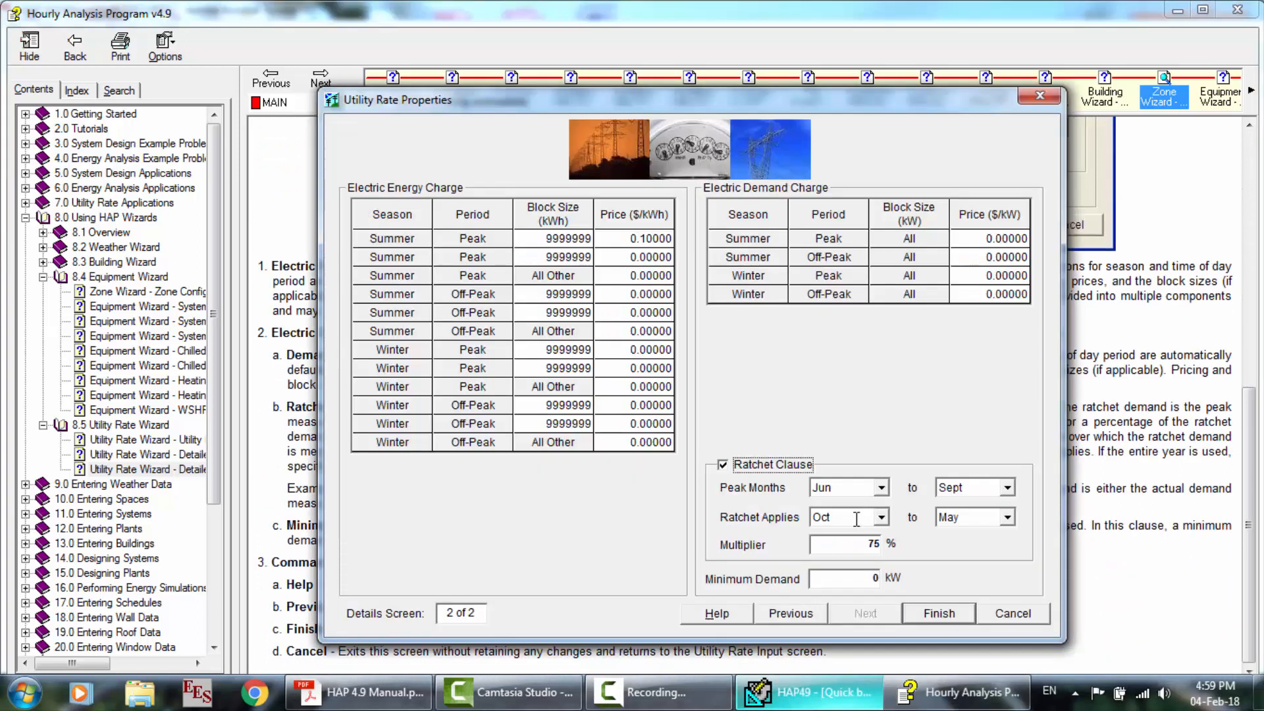
Check the ratchet months, multiplier and minimum demand, keep them as they are, and finish the detailed electric rate inputs.
left_click(852, 518)
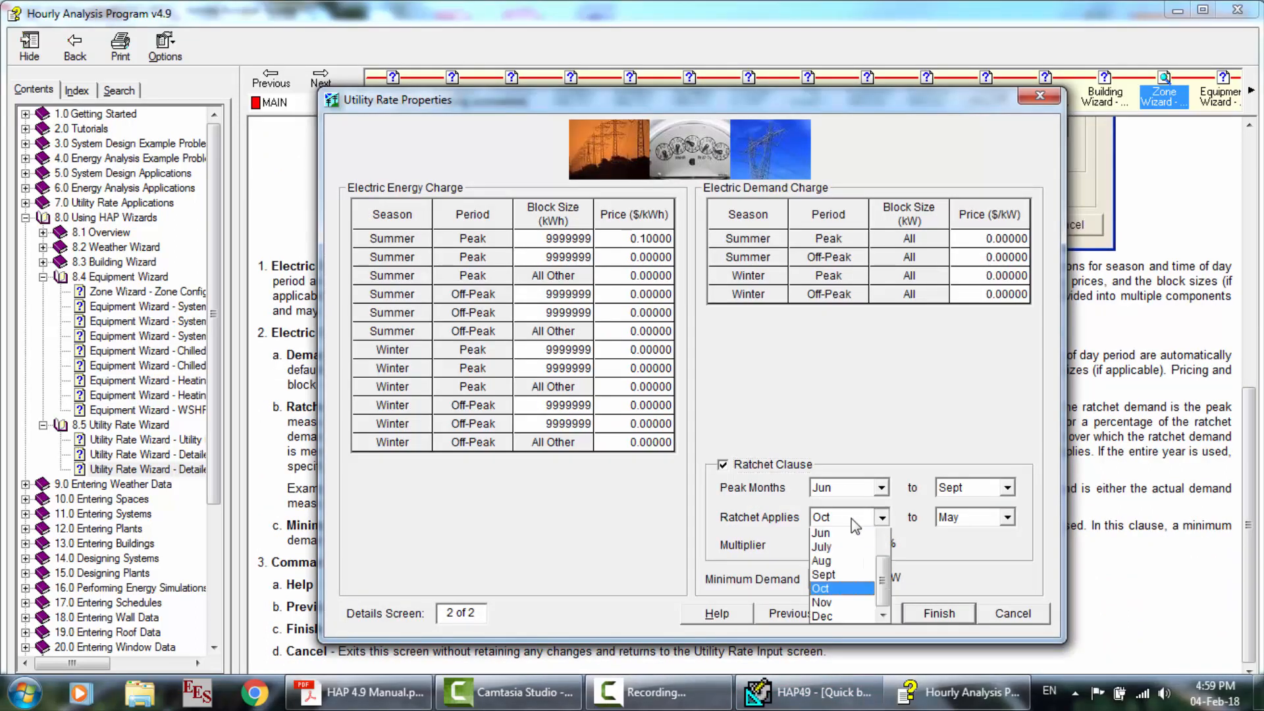
left_click(854, 520)
key("Tab")
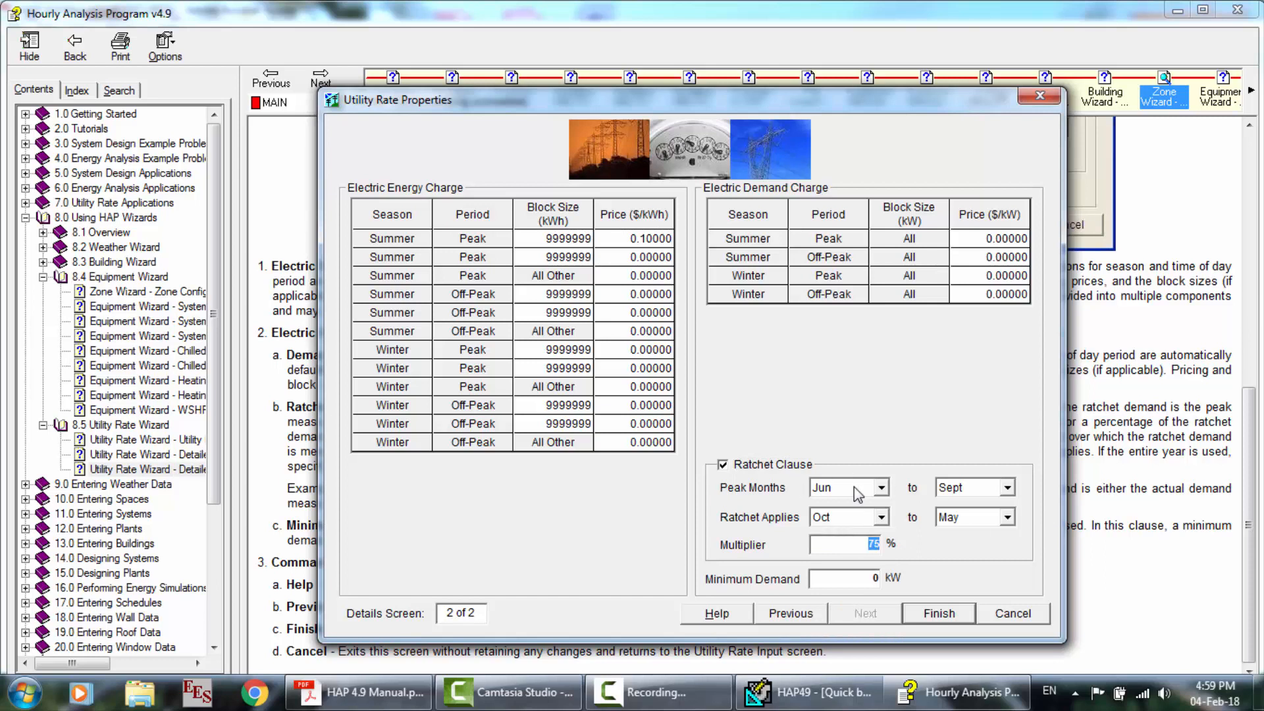
left_click(857, 574)
left_click(926, 616)
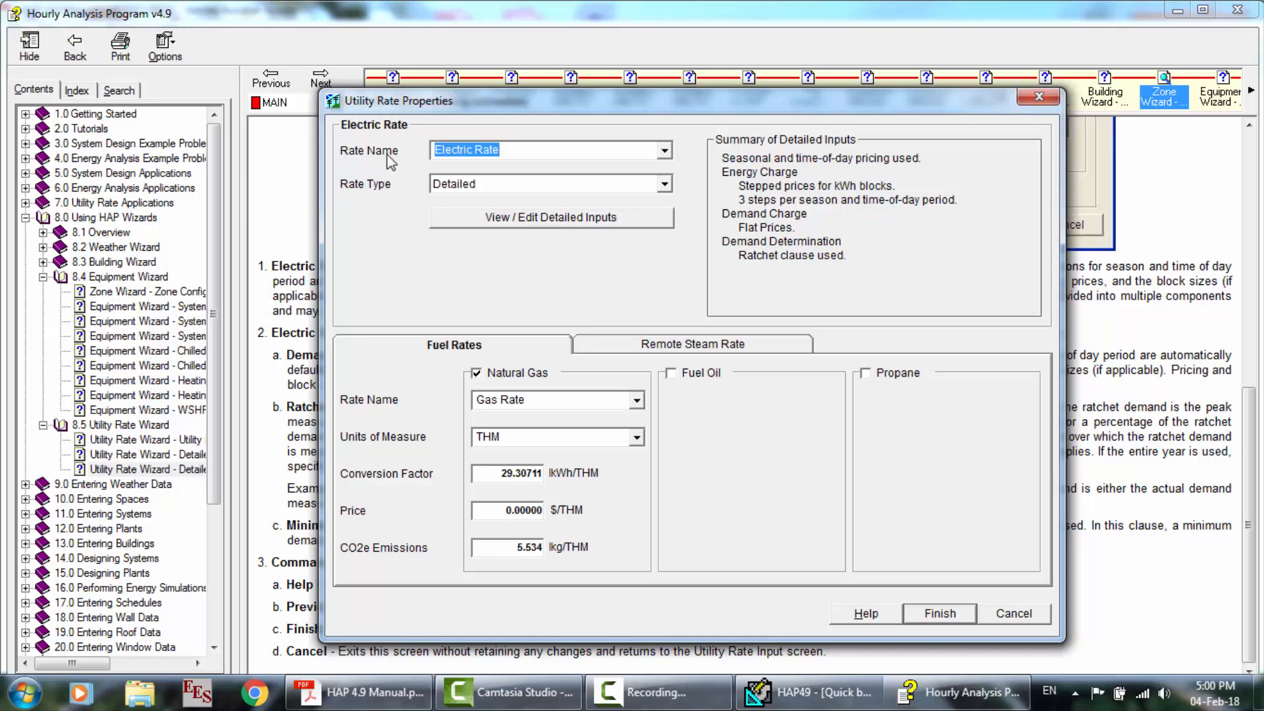
Switch the electric rate type to Simple for comparison and return it to Detailed.
left_click(495, 190)
left_click(494, 189)
left_click(489, 186)
key("Up")
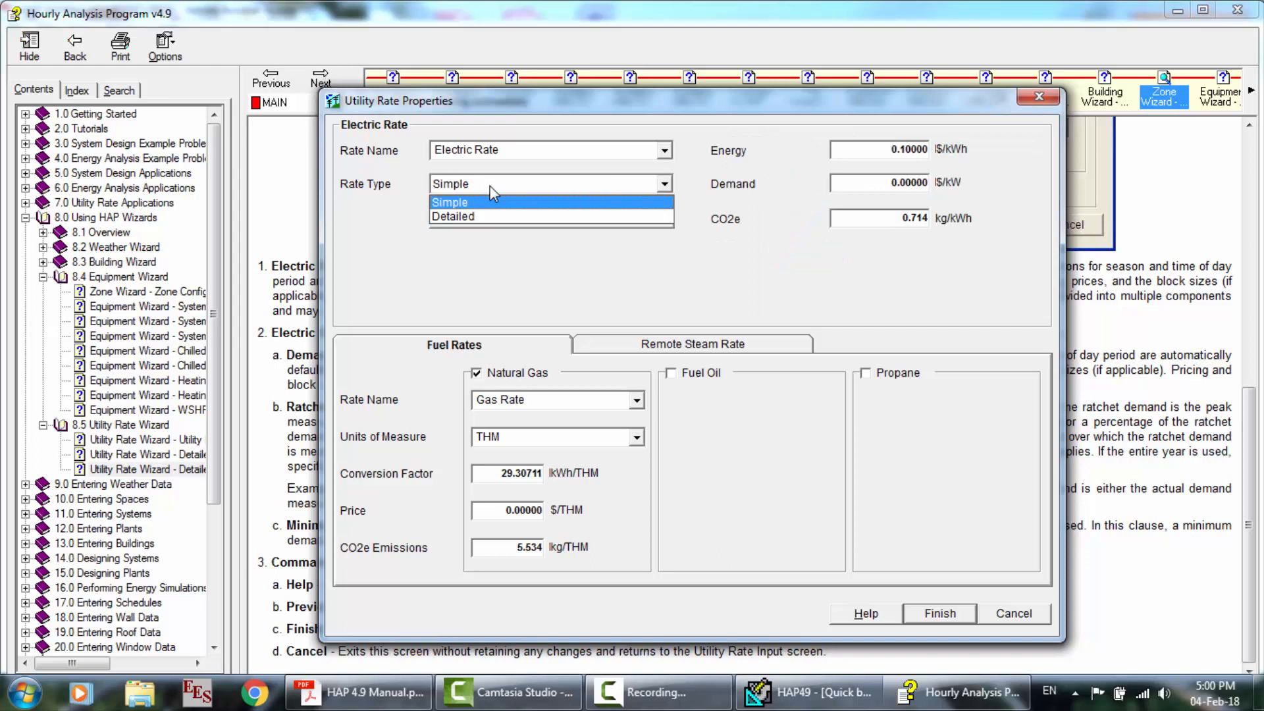
left_click(492, 202)
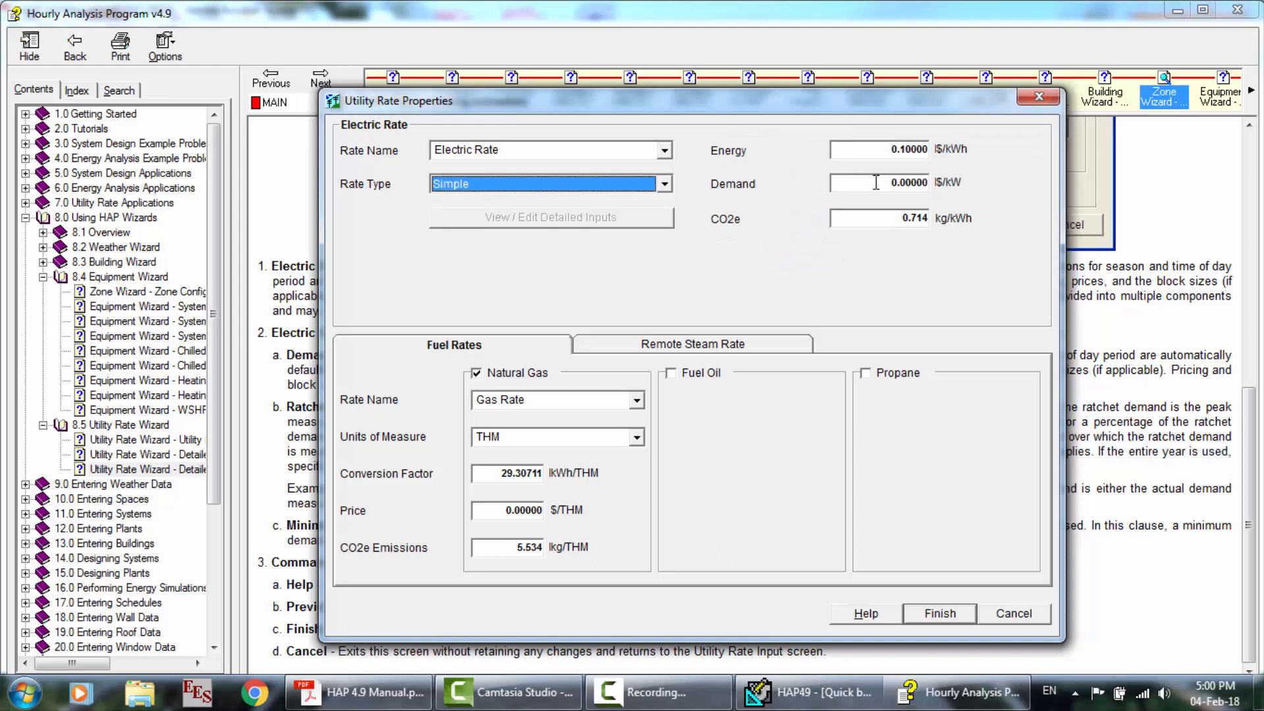
left_click(475, 180)
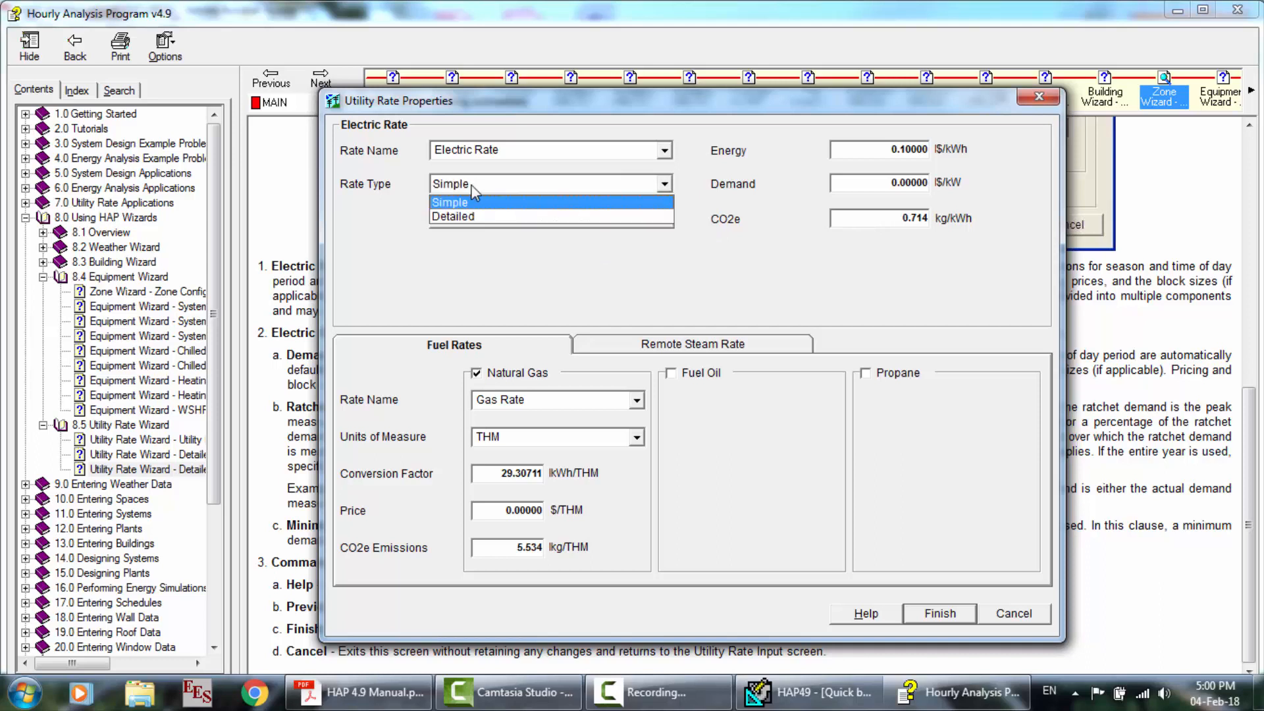
left_click(453, 217)
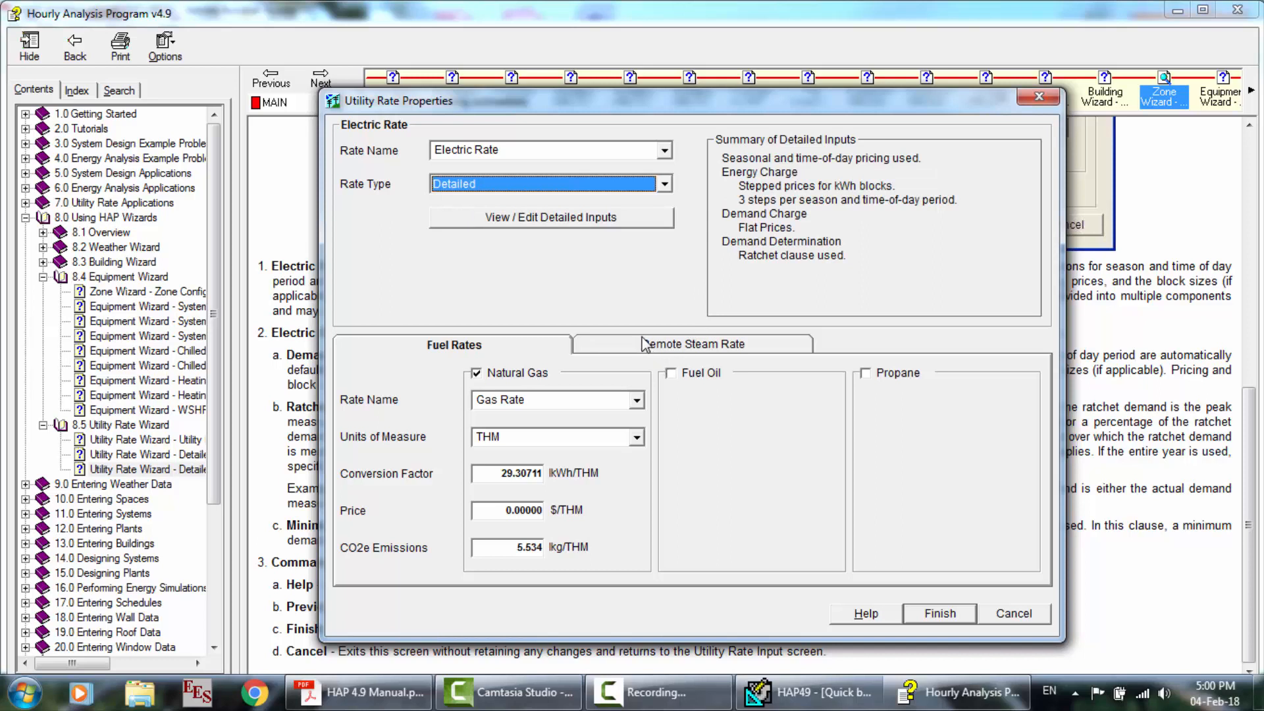
Try the Fuel Oil and Propane rates, and return to Natural Gas as the only enabled fuel.
left_click(671, 373)
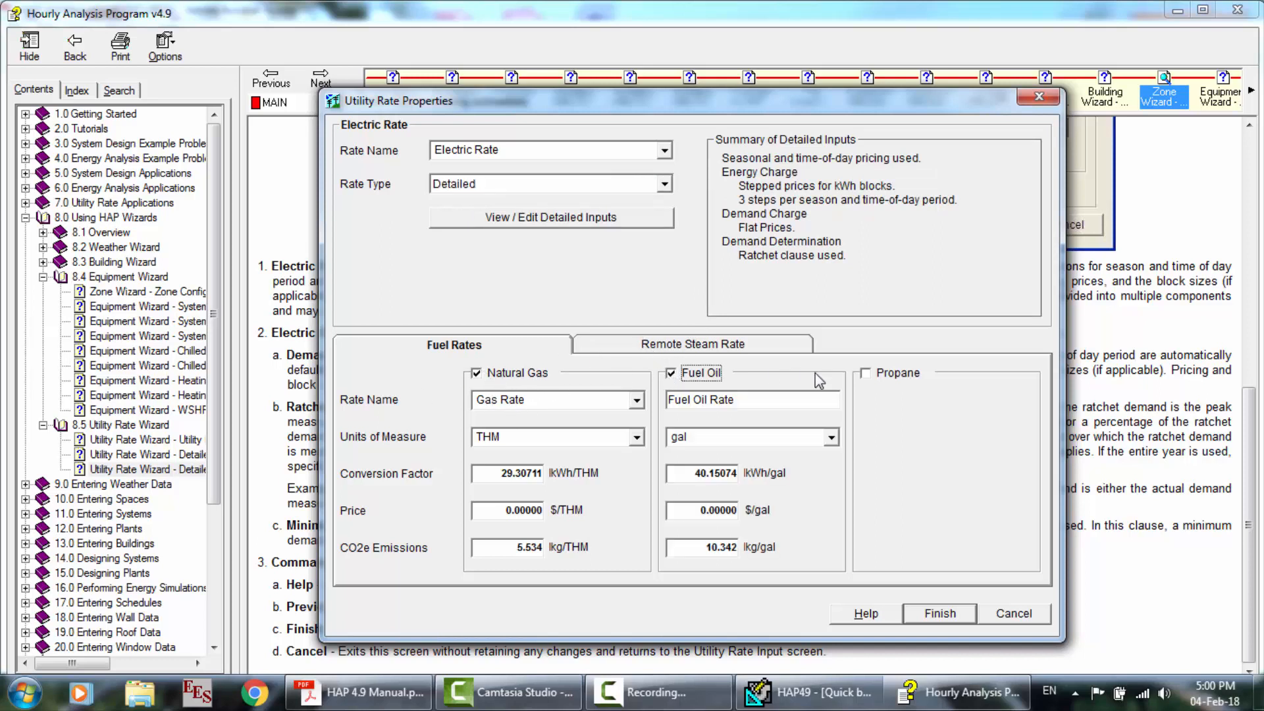
left_click(874, 380)
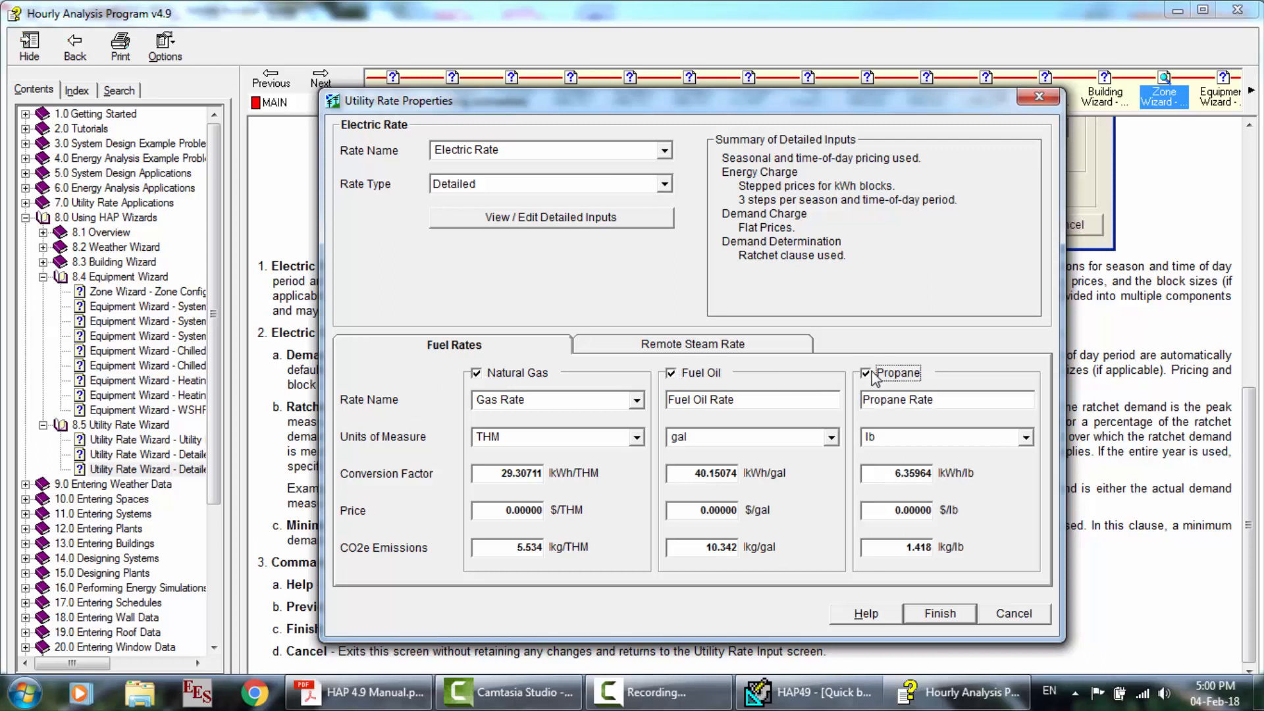
left_click(873, 373)
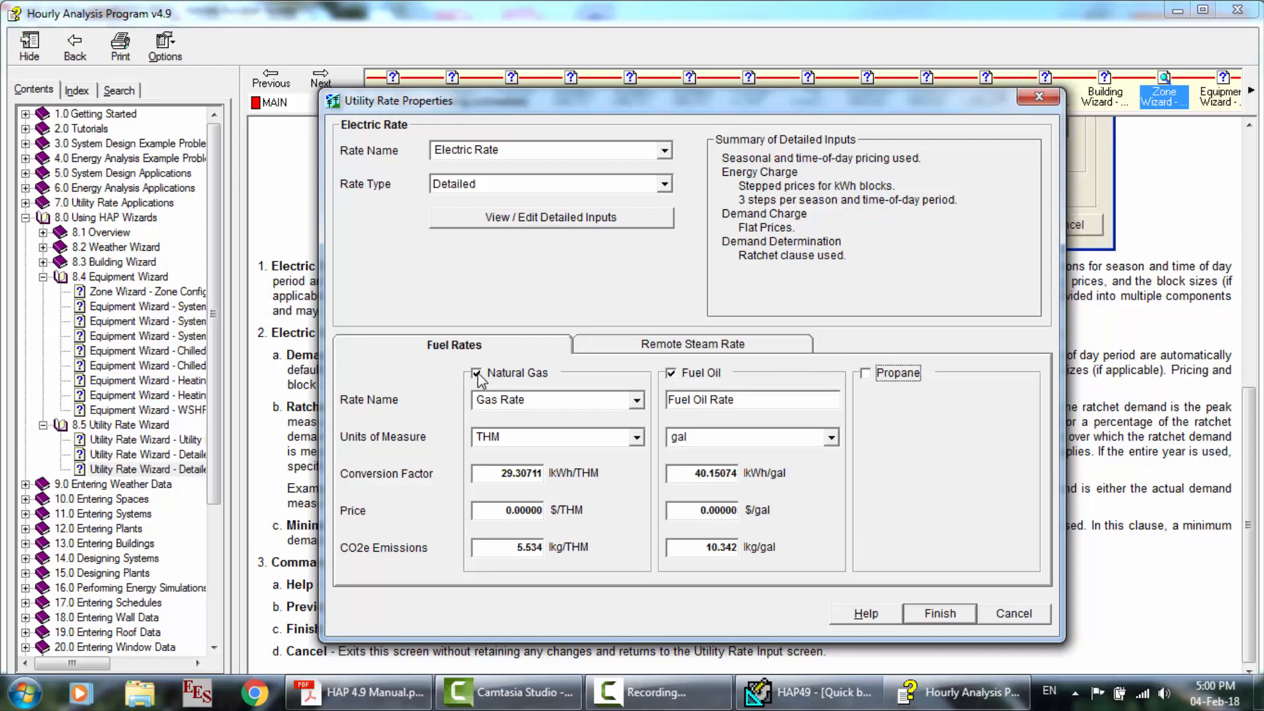
left_click(480, 375)
left_click(671, 374)
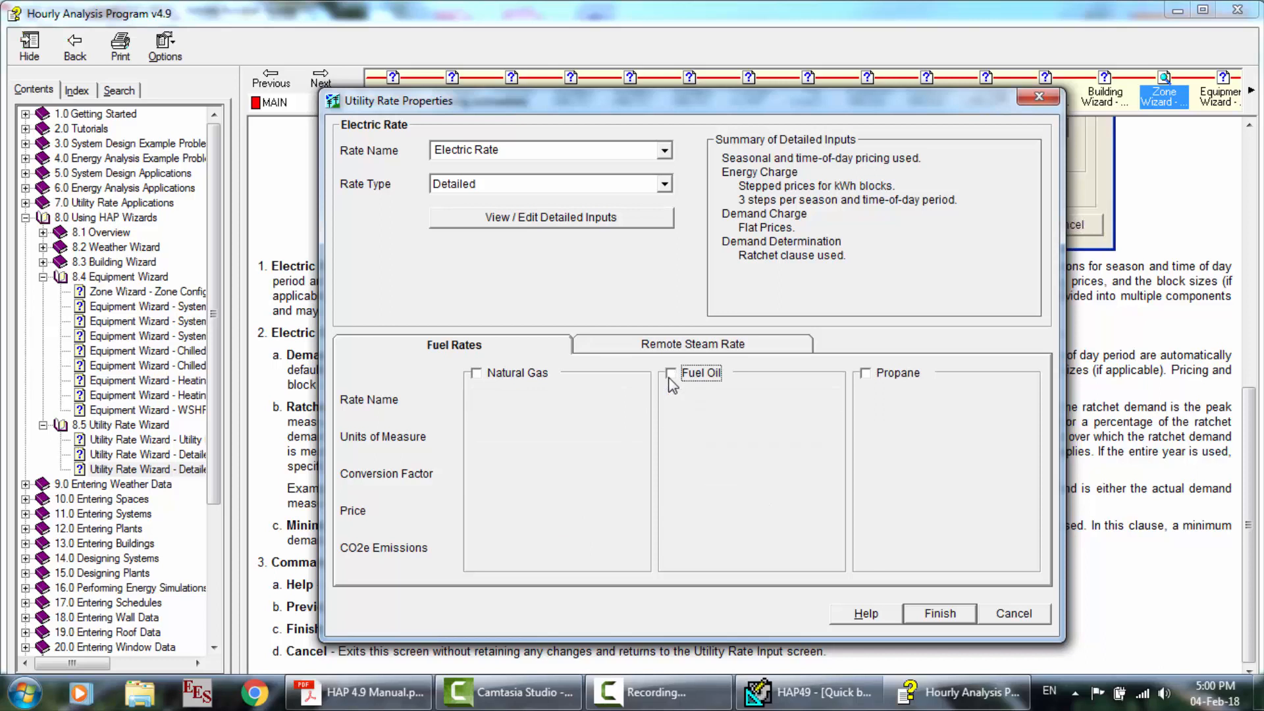
left_click(477, 374)
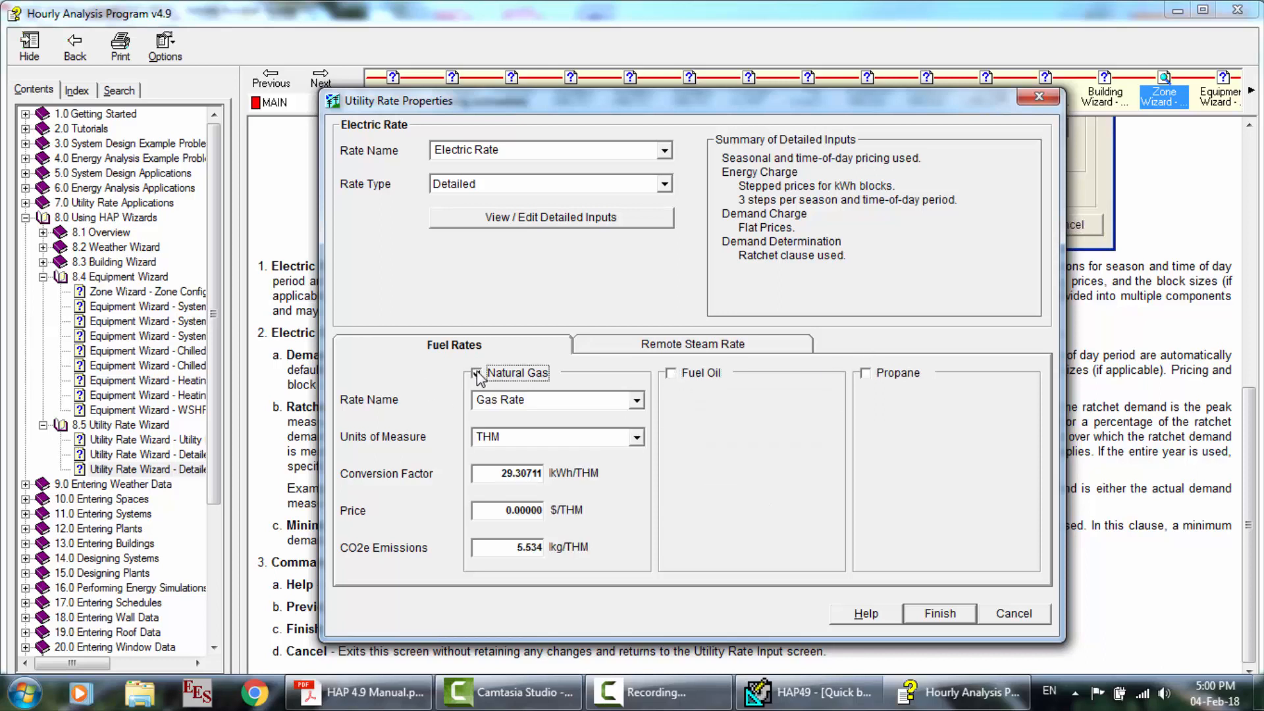
Browse the predefined natural gas rates by state without choosing one.
left_click(511, 400)
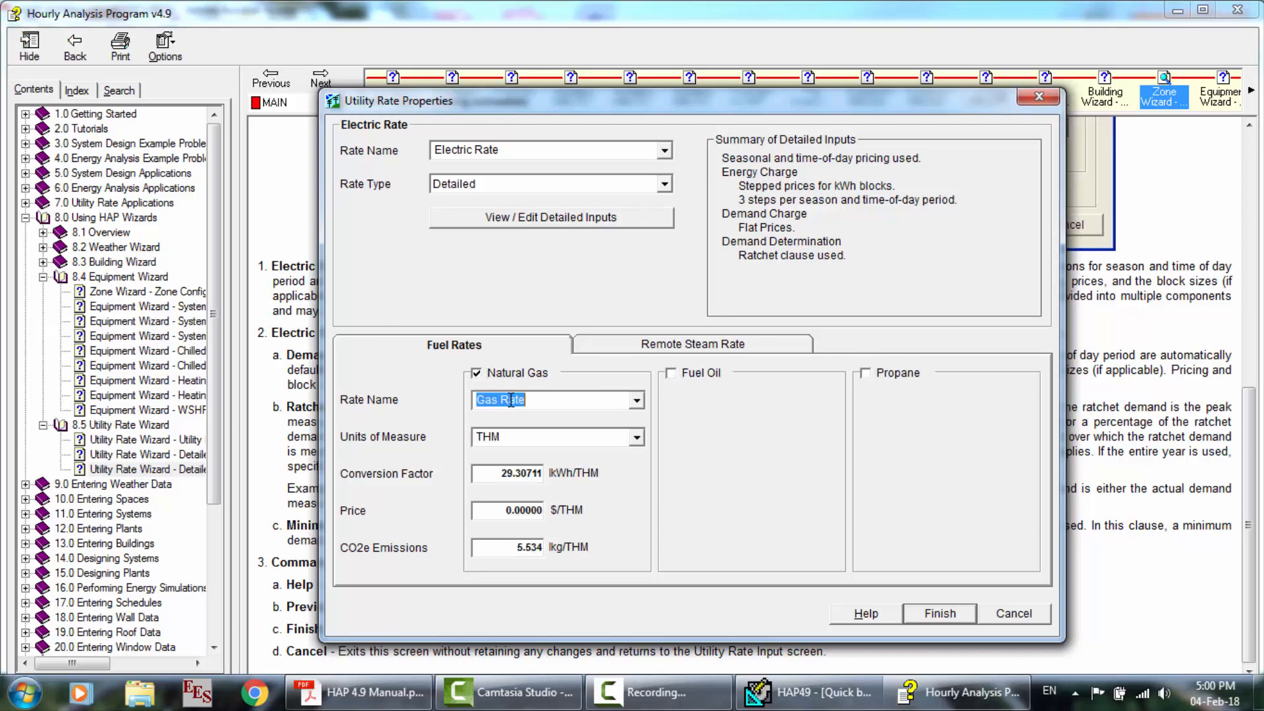
left_click(637, 401)
left_click(641, 457)
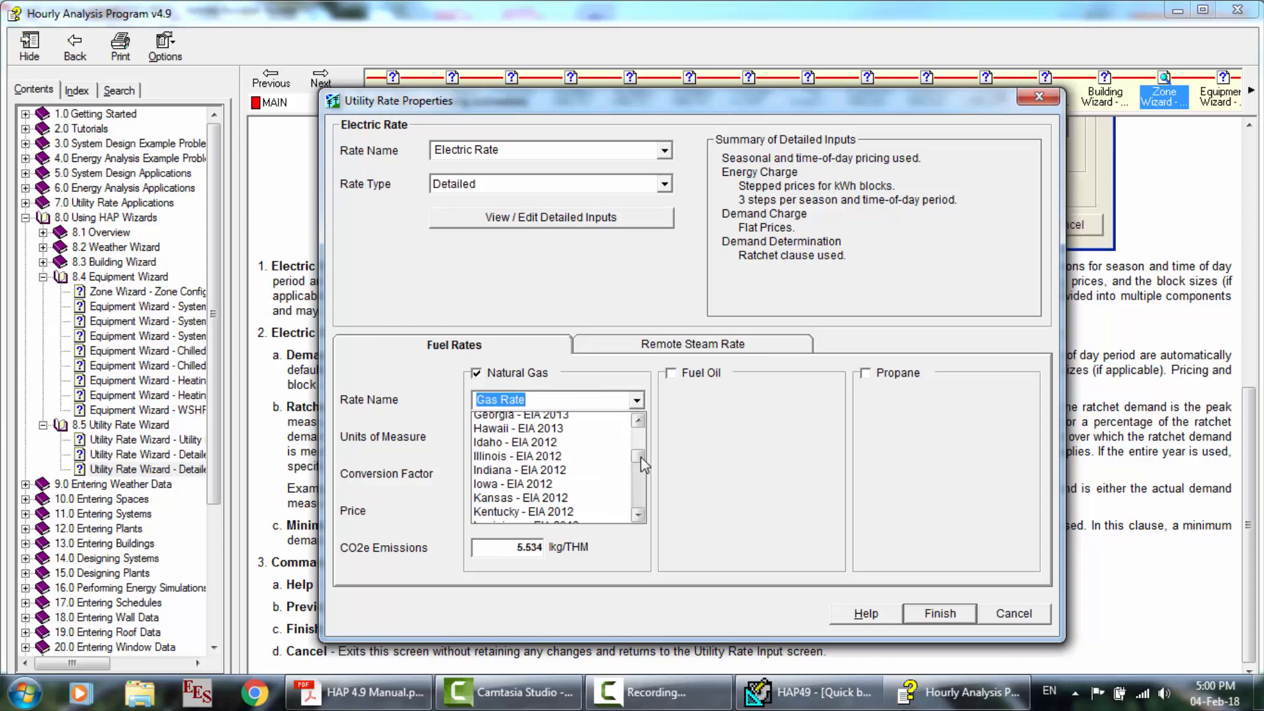
left_click(640, 483)
left_click(640, 488)
left_click(640, 510)
left_click(639, 437)
left_click(641, 441)
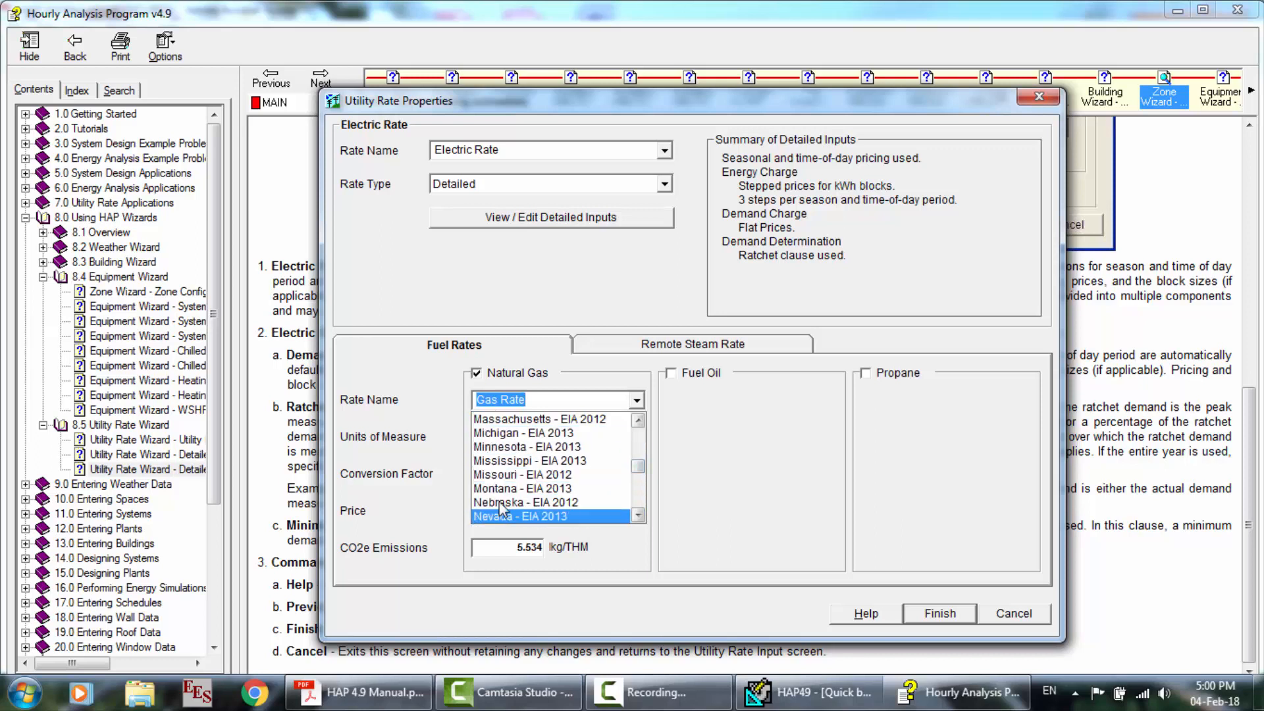
left_click(709, 460)
Examine the natural gas rate's unit options, conversion factor and price field without changing them.
left_click(553, 439)
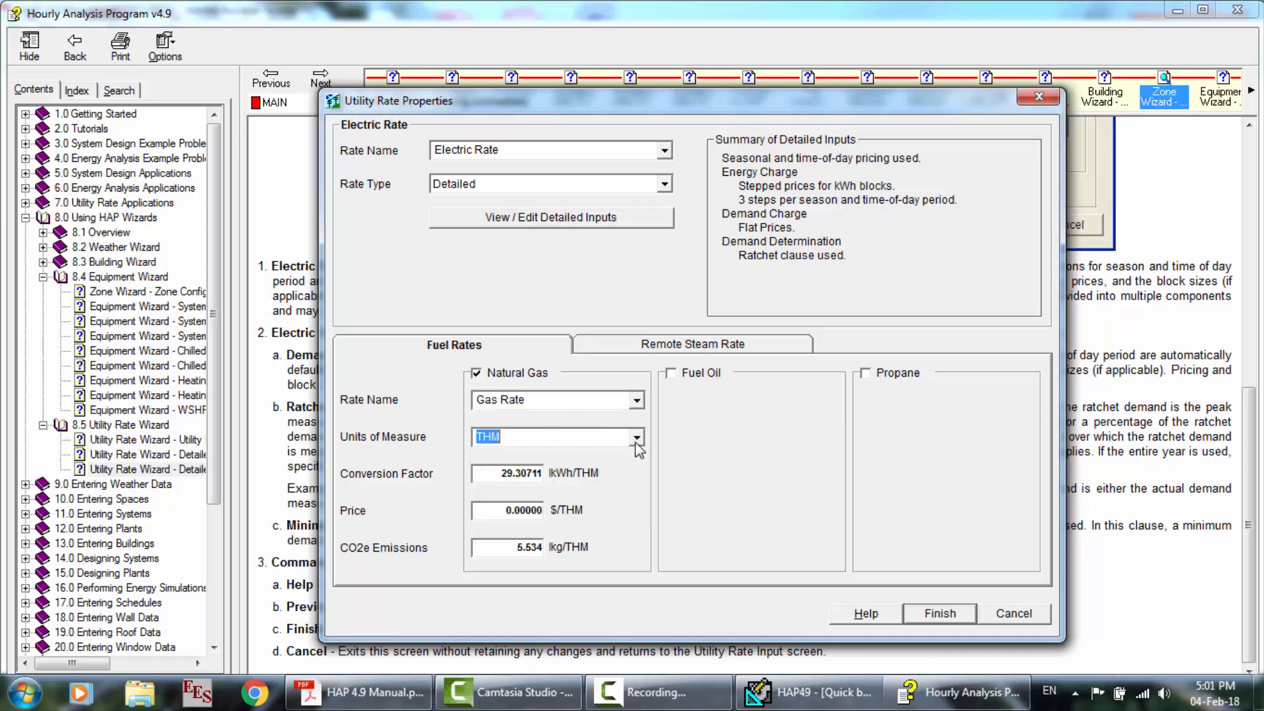
left_click(637, 443)
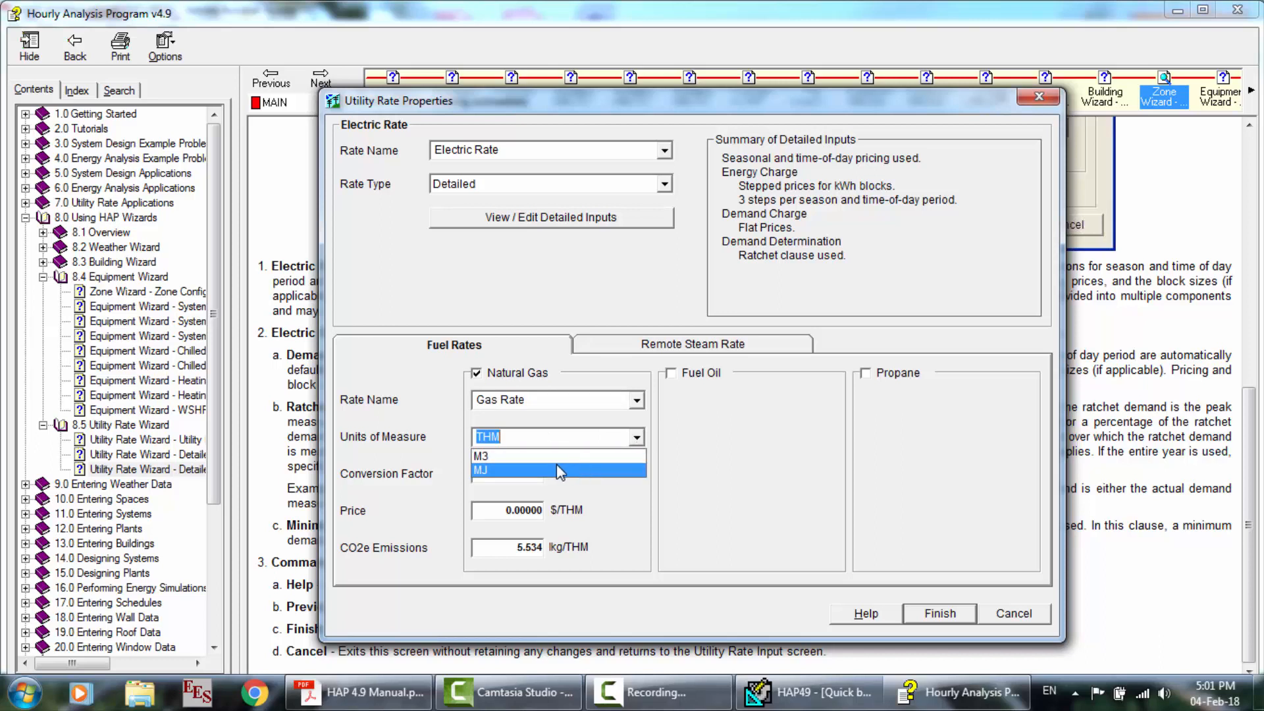
left_click(714, 472)
left_click(511, 471)
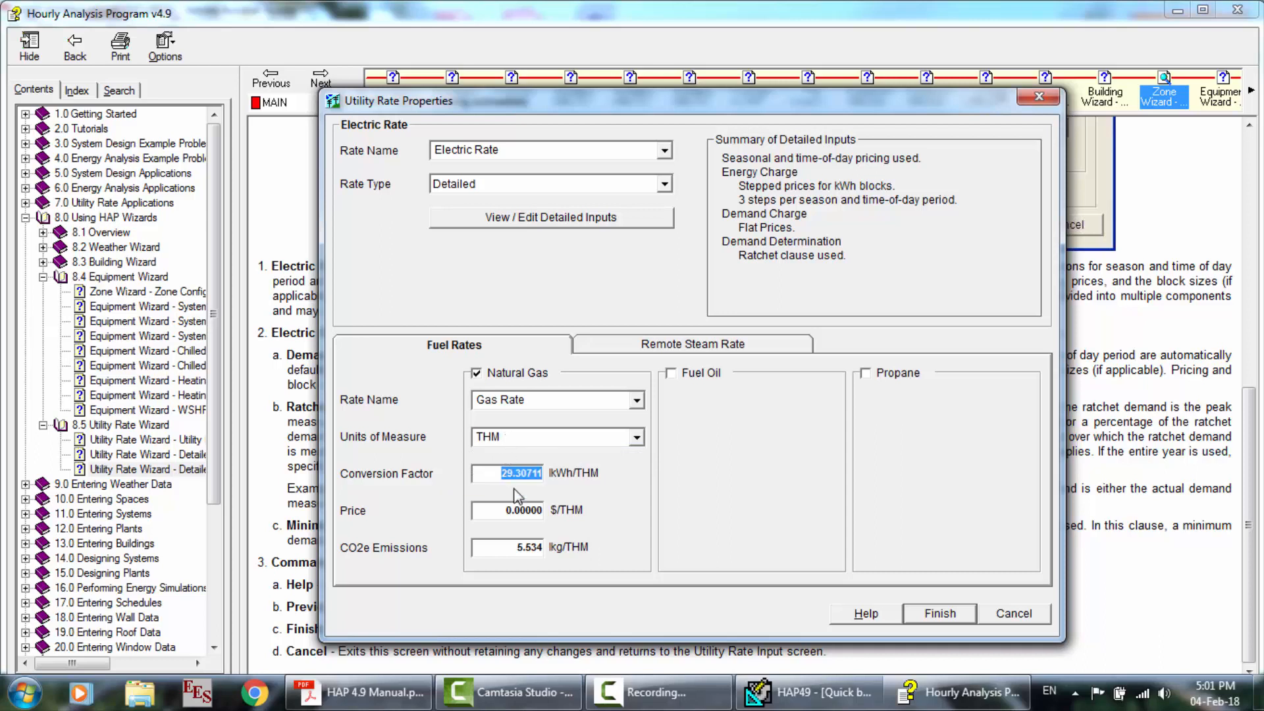
left_click(514, 511)
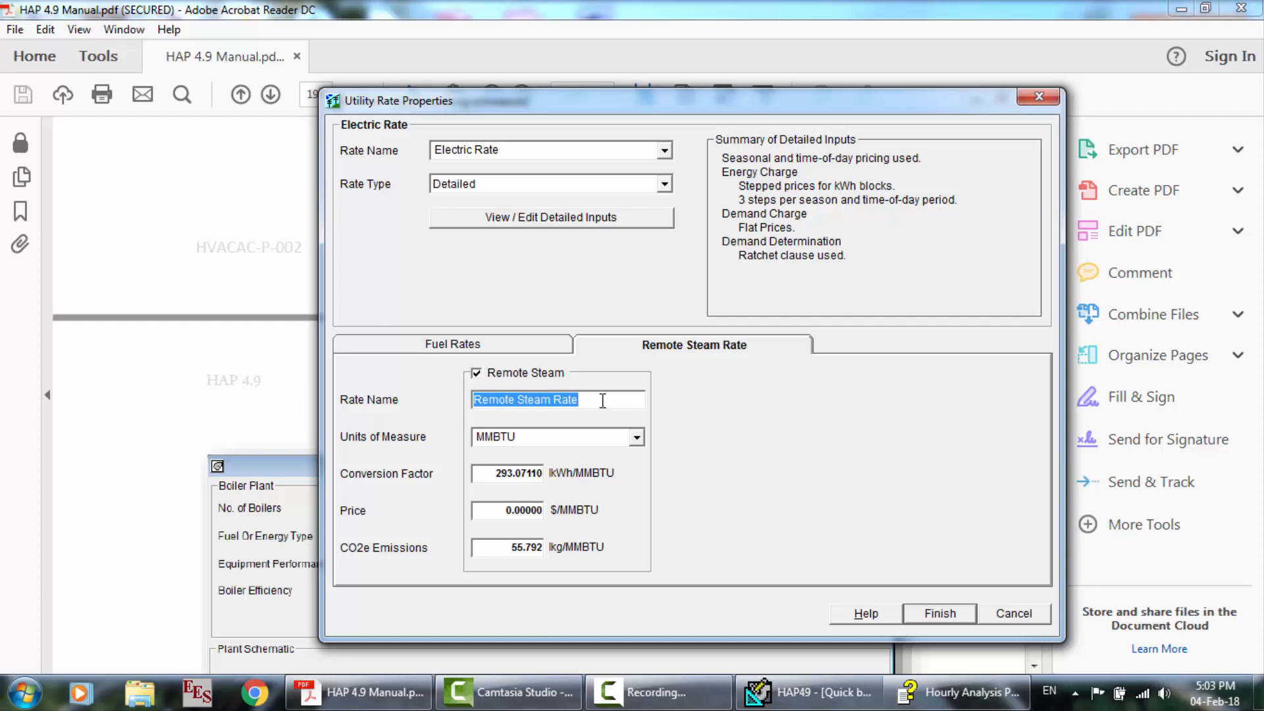
Check the remote steam rate's units and conversion factor, disable Remote Steam, and return to the fuel rates.
left_click(637, 437)
left_click(636, 439)
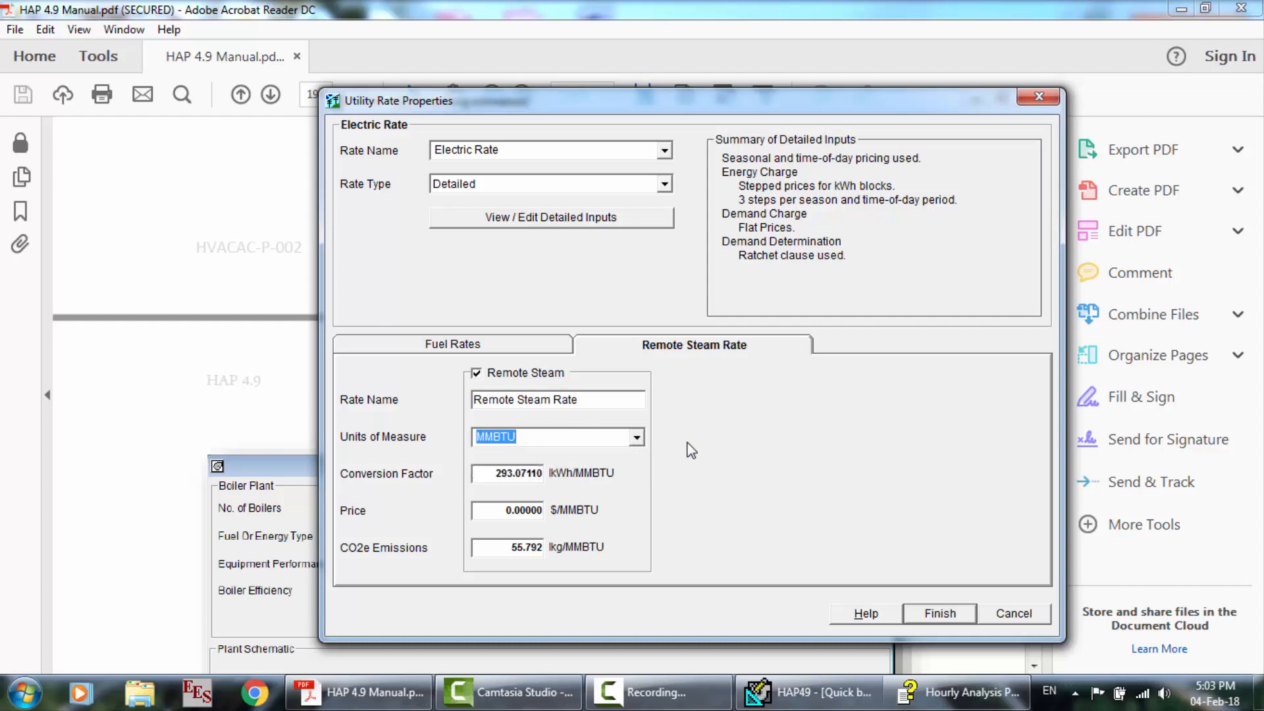
double_click(506, 472)
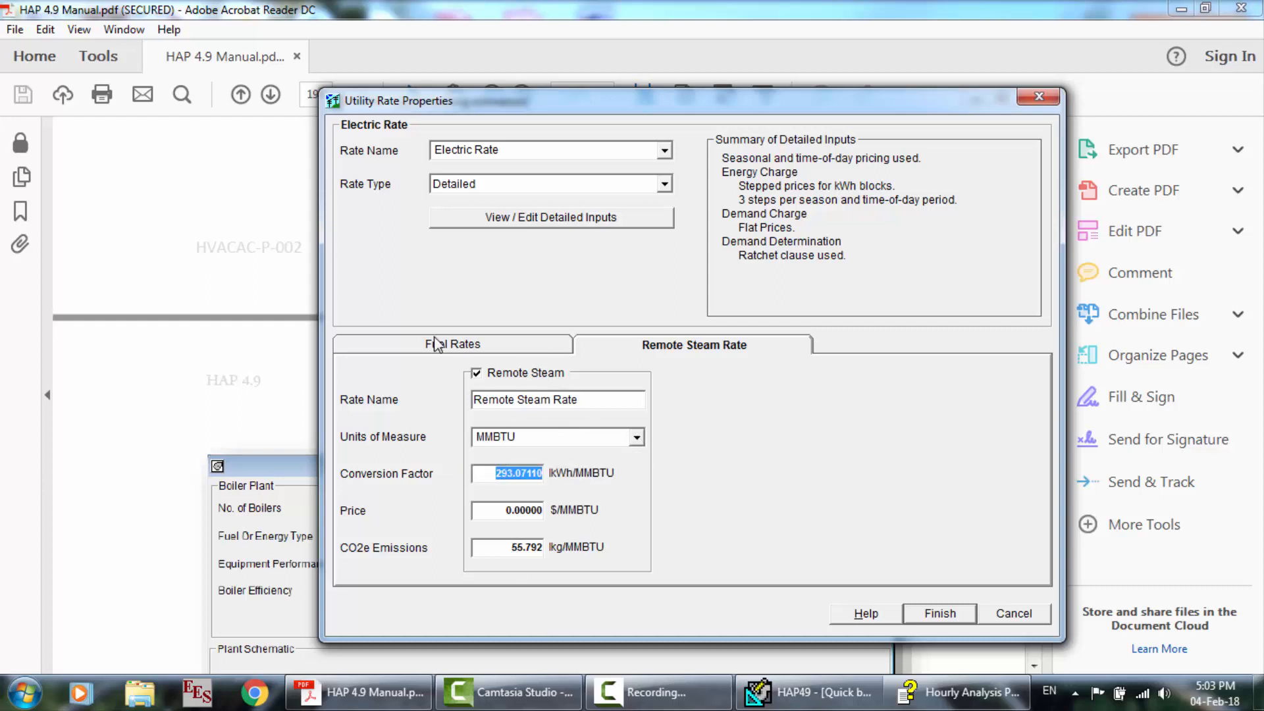
left_click(476, 373)
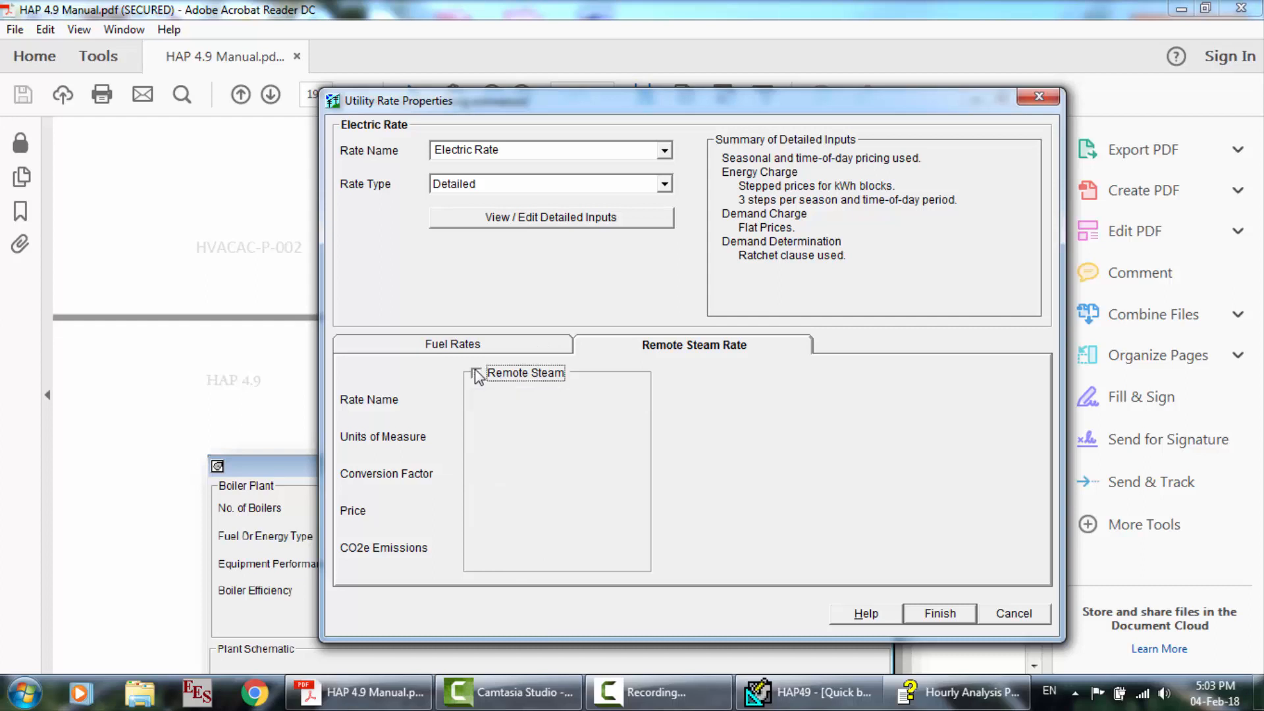
left_click(431, 349)
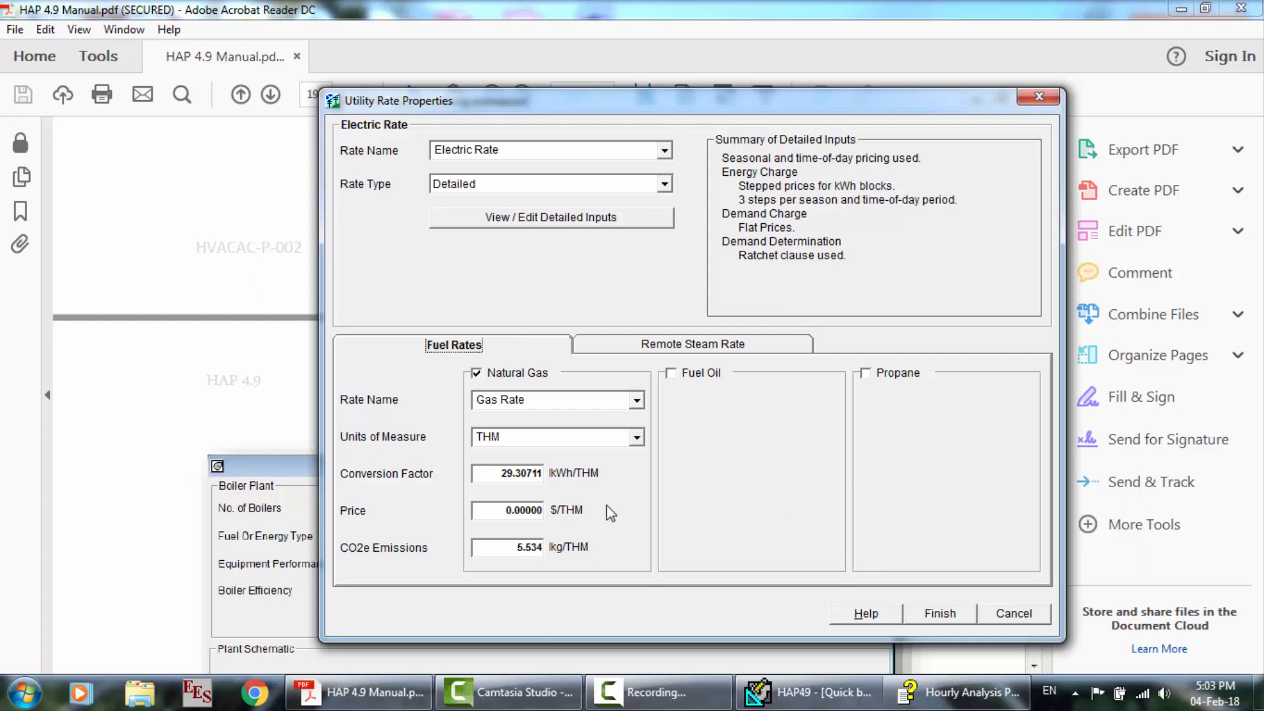
Finish the Utility Rate Wizard, review the Utility Rate Inputs report, and close it.
left_click(922, 613)
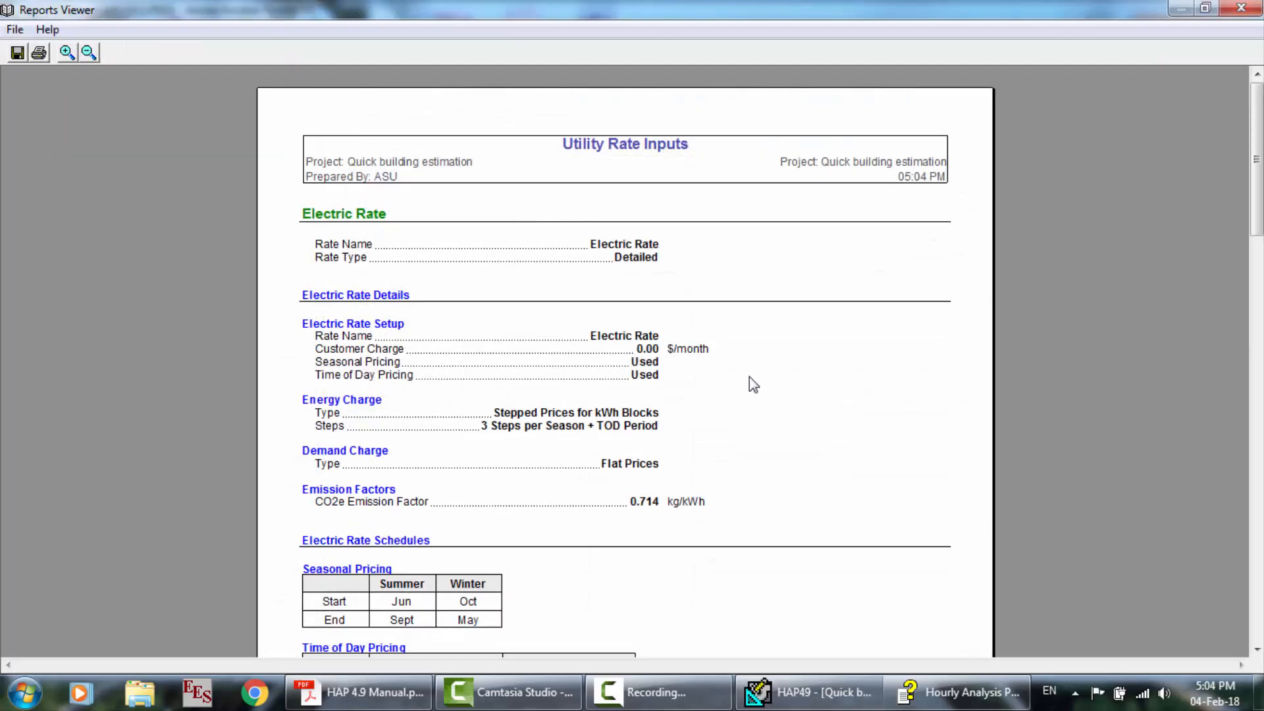
scroll(753, 384, "down", 5)
scroll(750, 377, "down", 10)
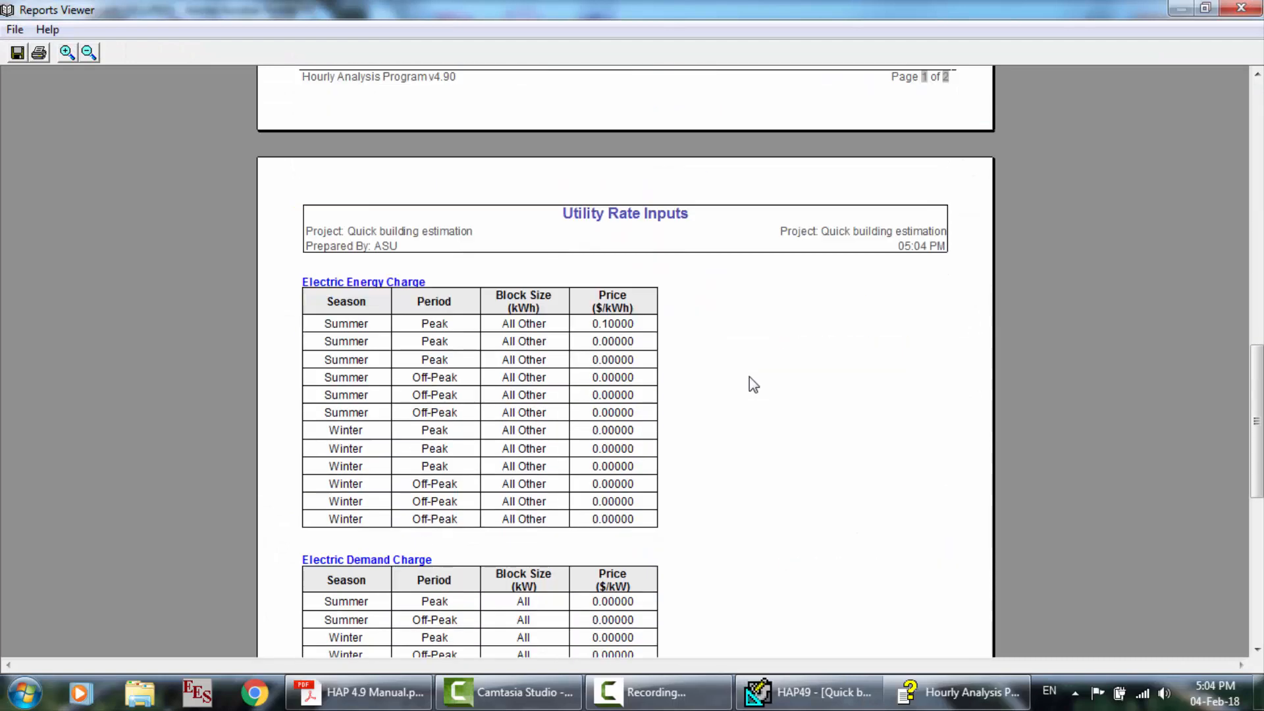
left_click(1249, 8)
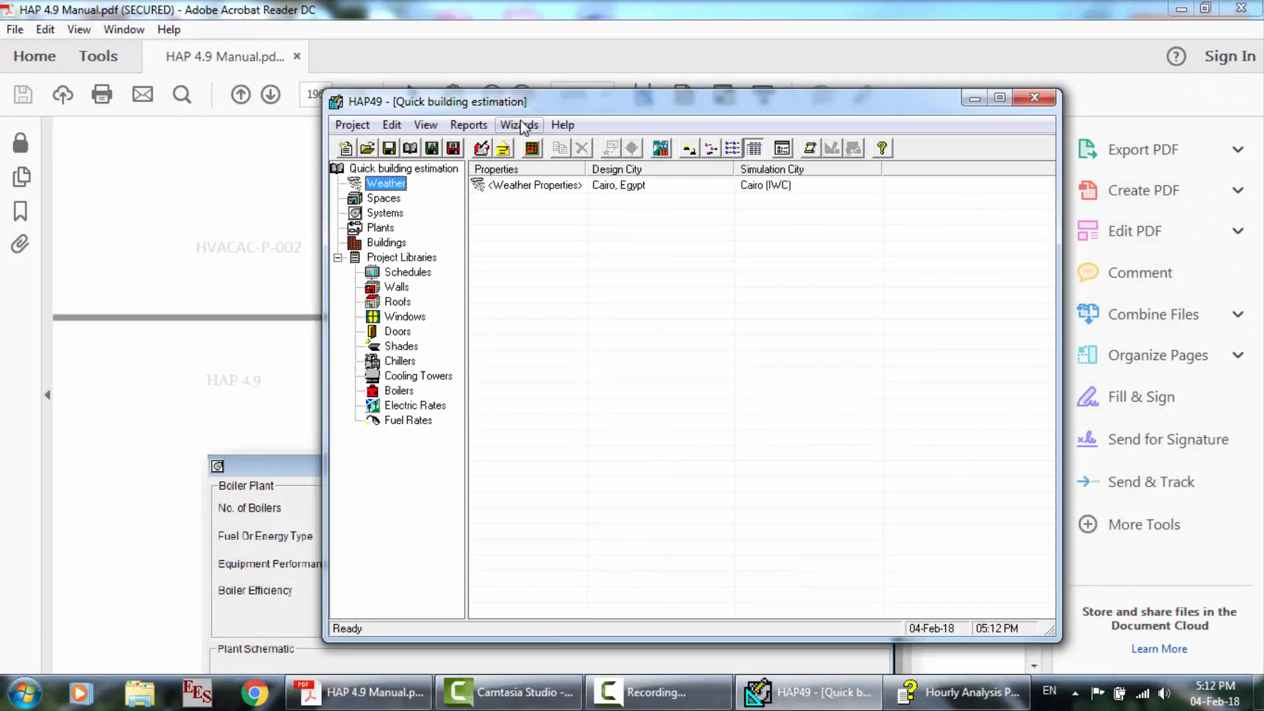
Start a Full Wizard Session and set the weather location to Cairo, Egypt, in the Middle East region.
left_click(522, 126)
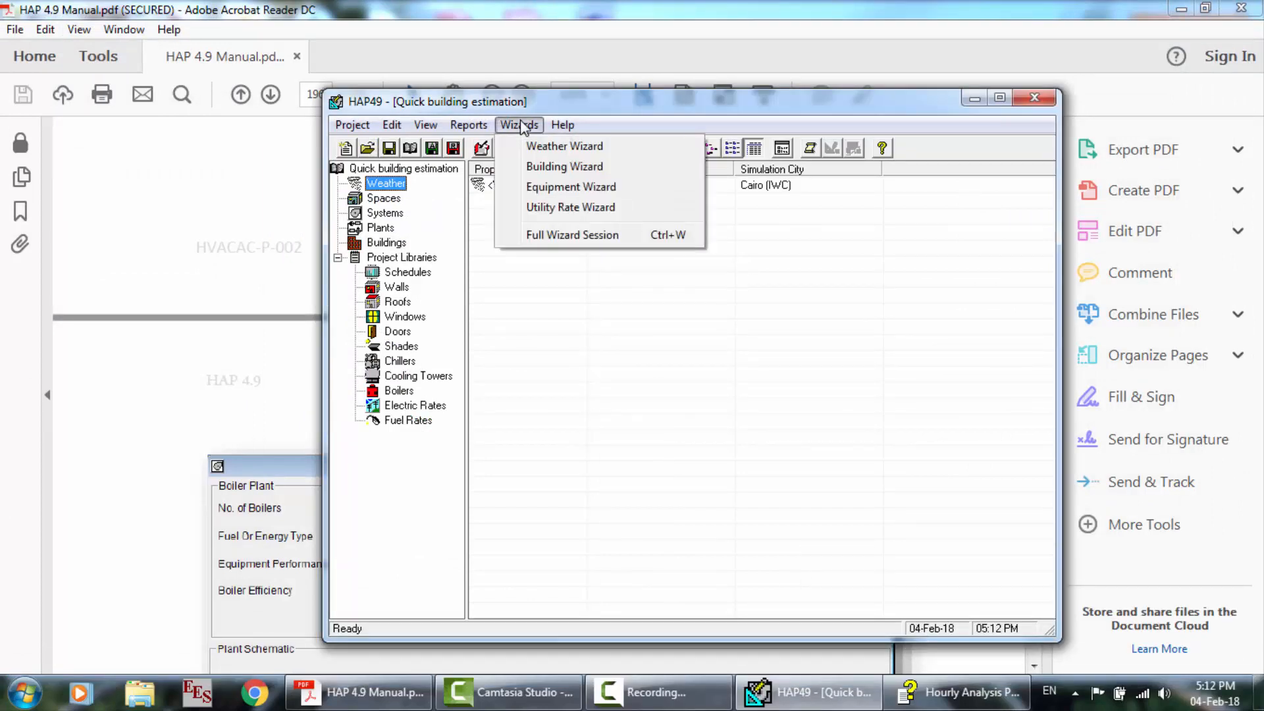
left_click(553, 235)
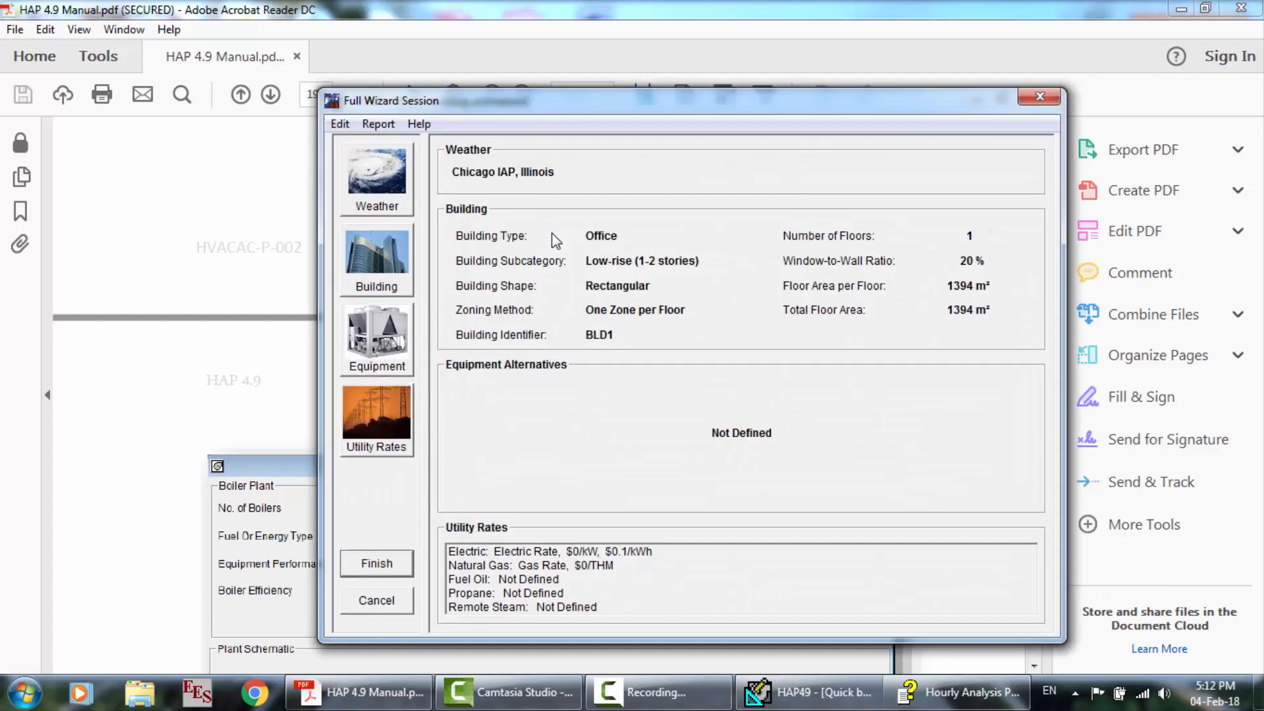
left_click(391, 195)
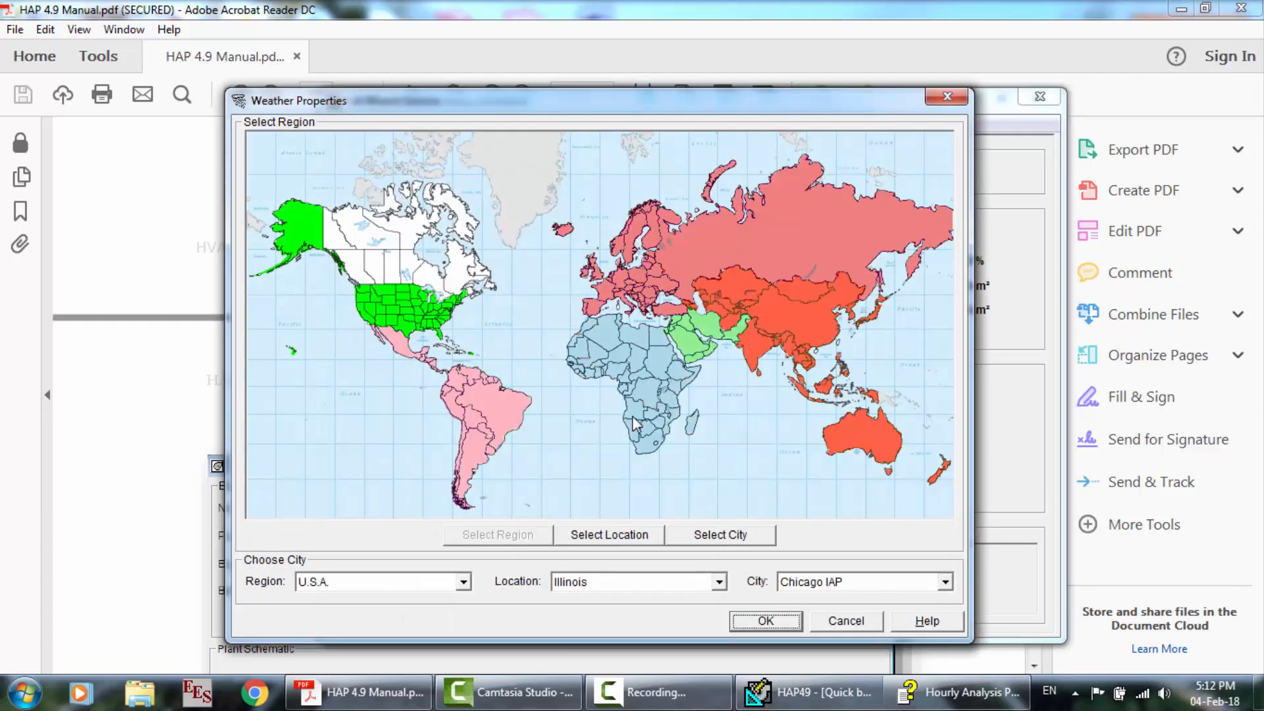
left_click(436, 585)
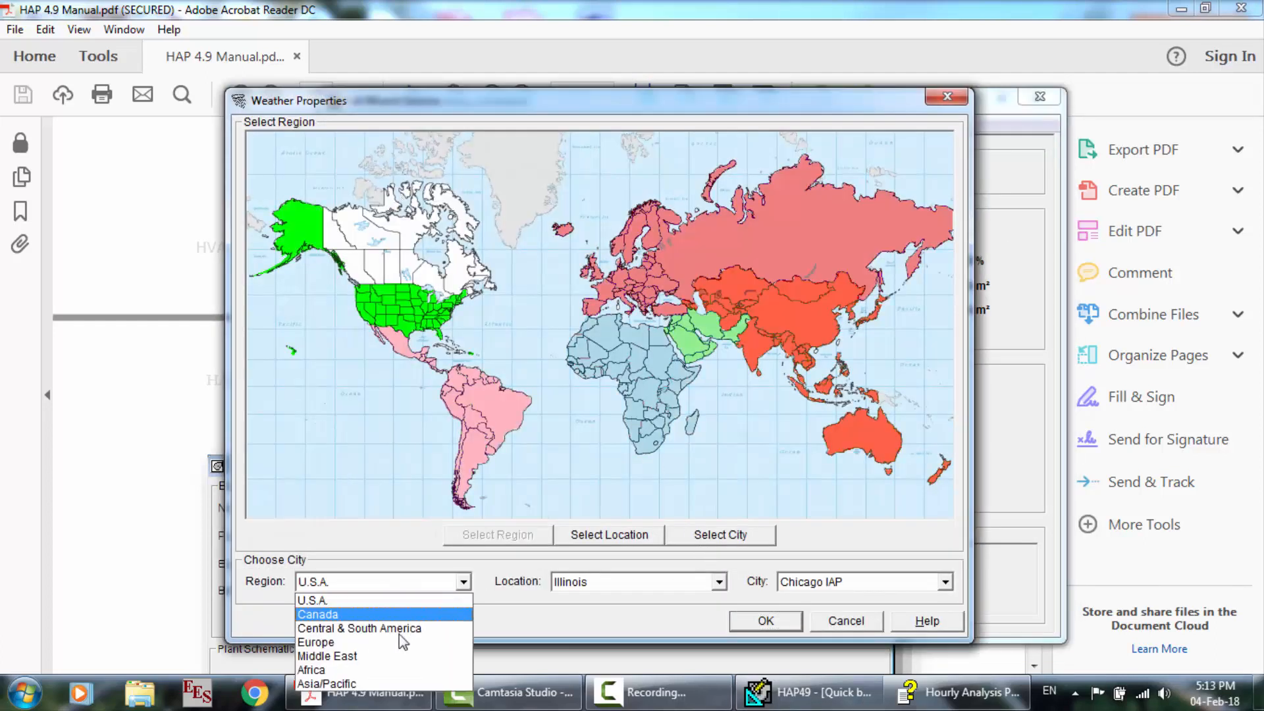
left_click(362, 656)
left_click(634, 586)
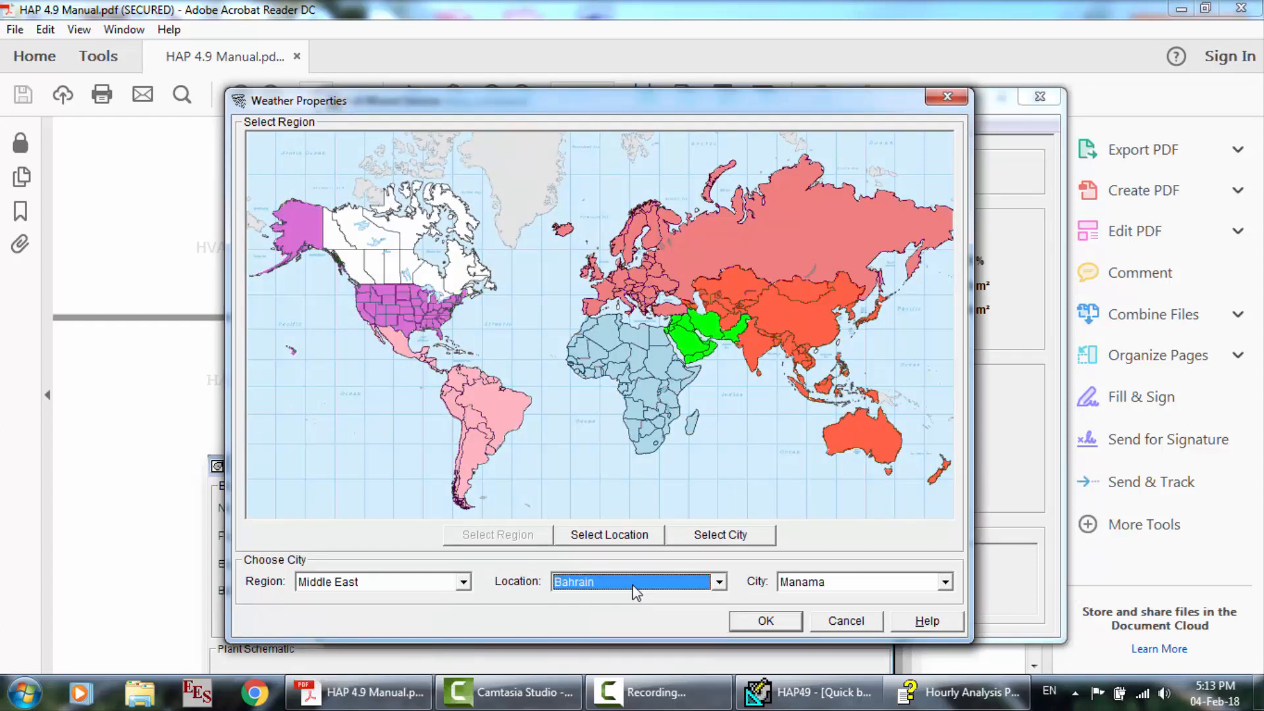
key("Down")
left_click(765, 621)
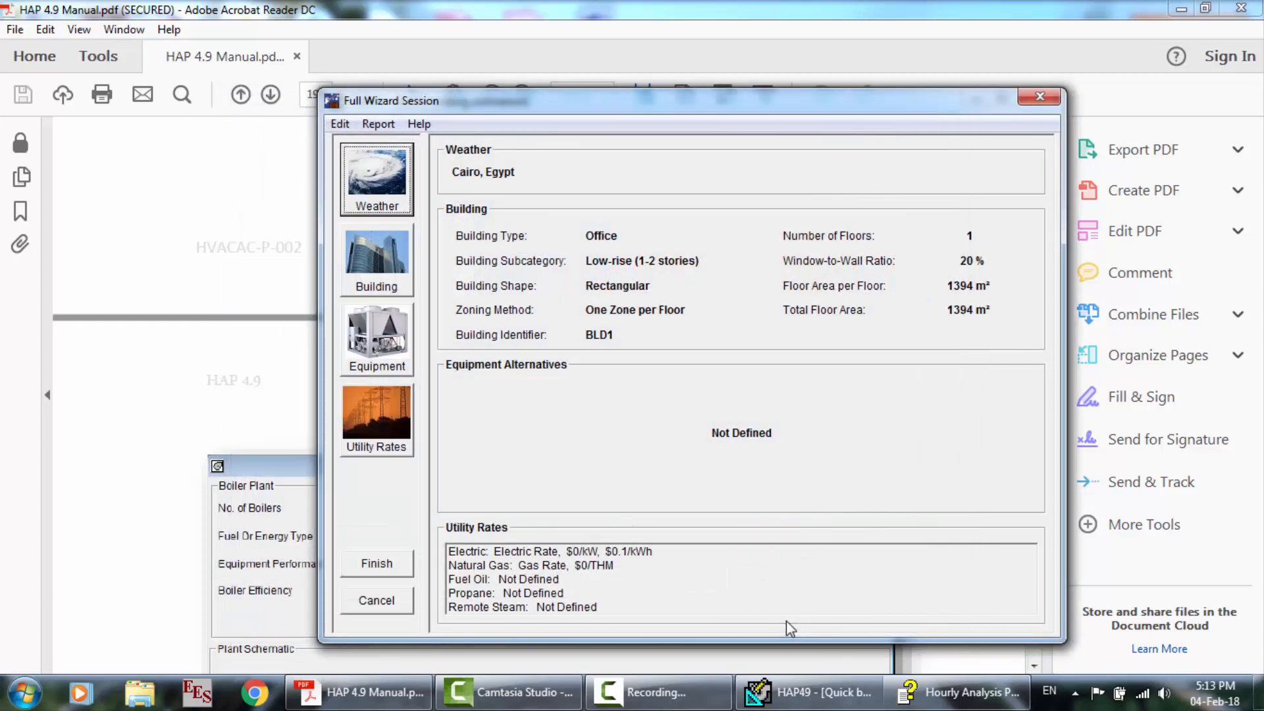
Go through both building property screens and accept the default low-rise office building.
left_click(377, 264)
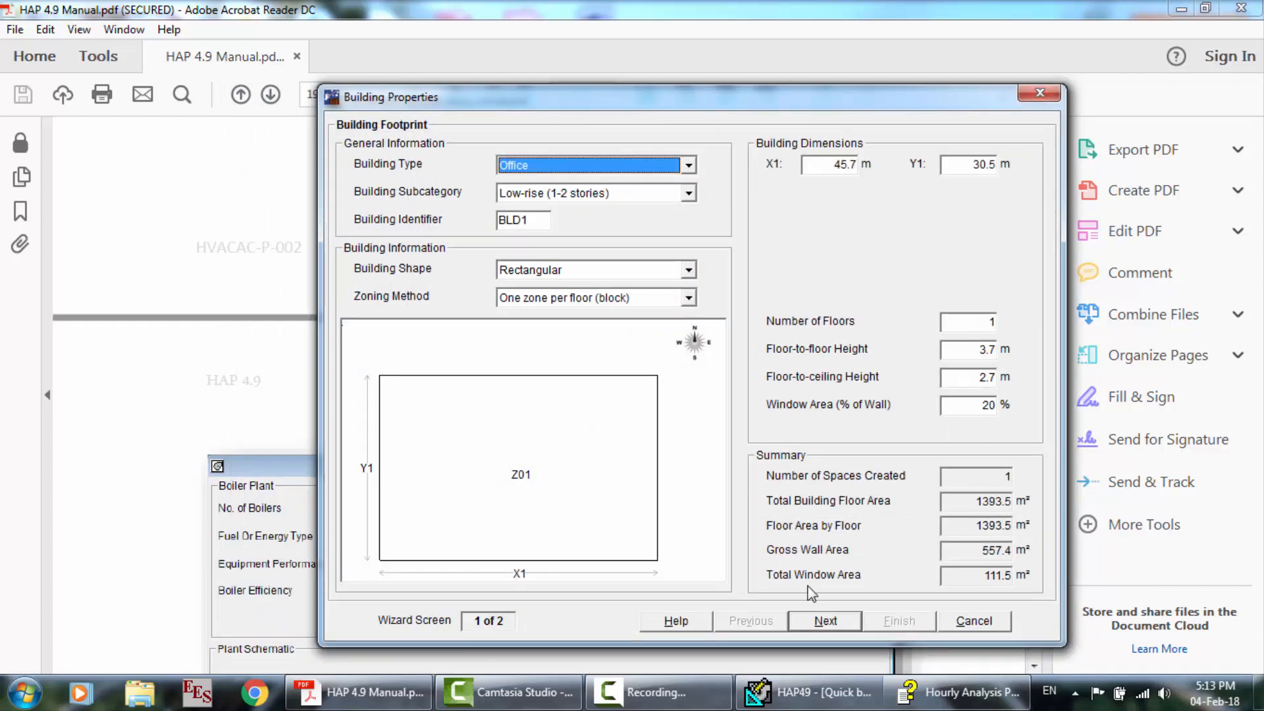
left_click(816, 617)
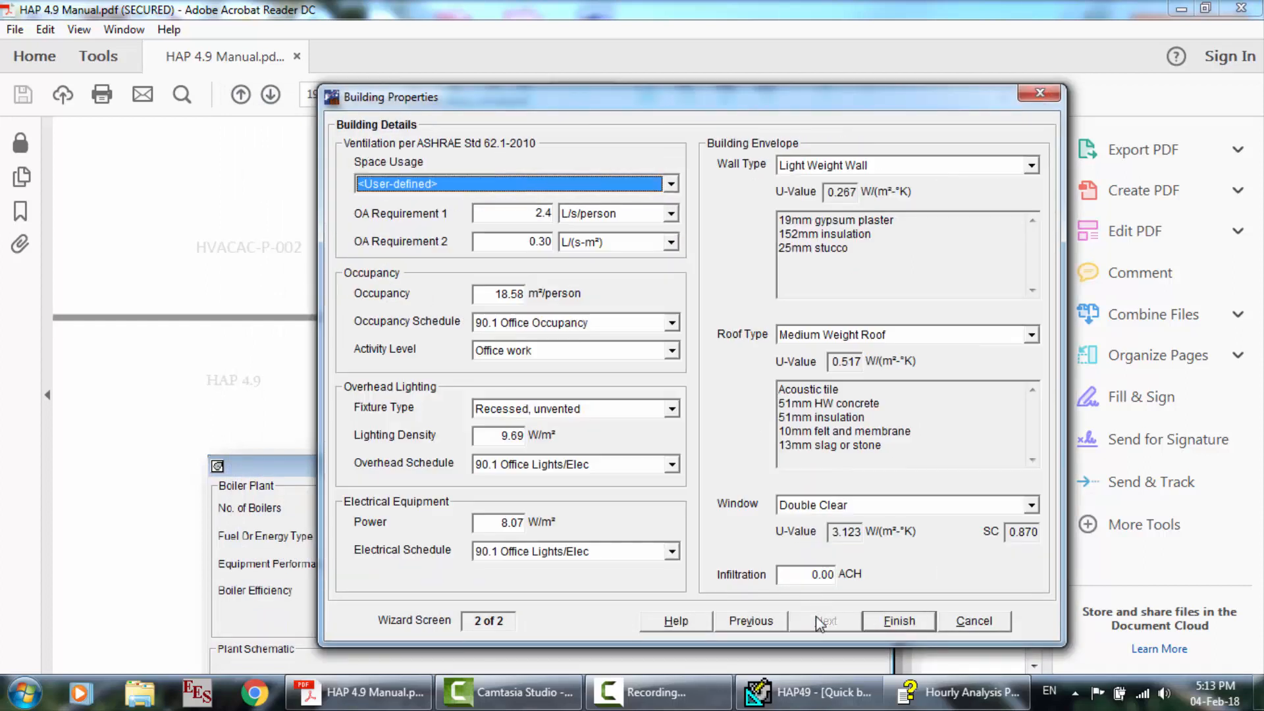
left_click(888, 622)
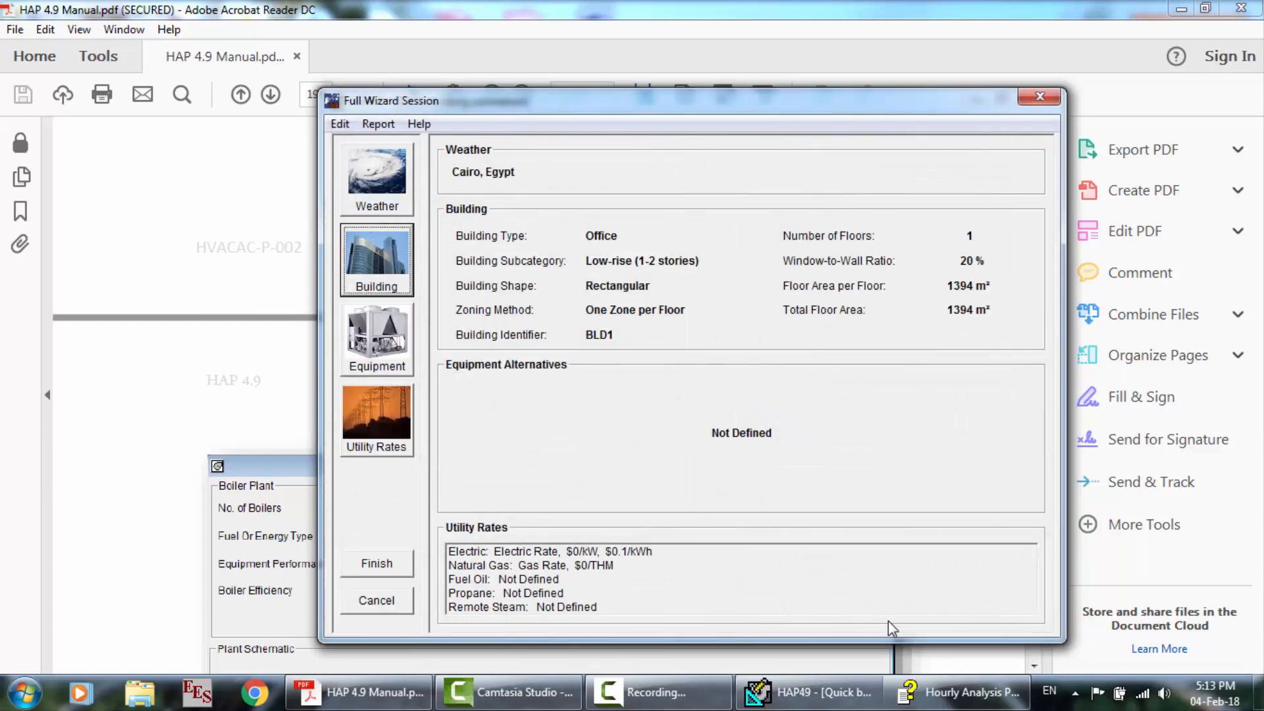
Add an equipment alternative and set its equipment type to Chilled Water AHUs.
left_click(391, 328)
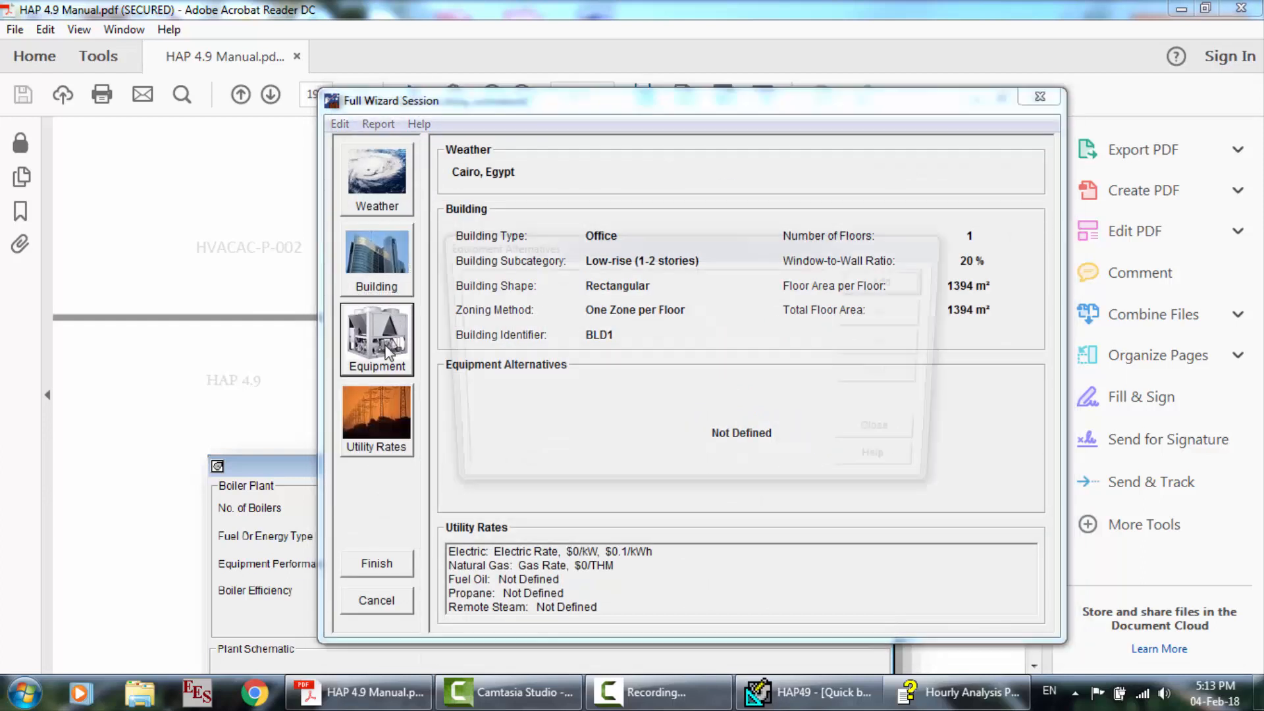
left_click(874, 279)
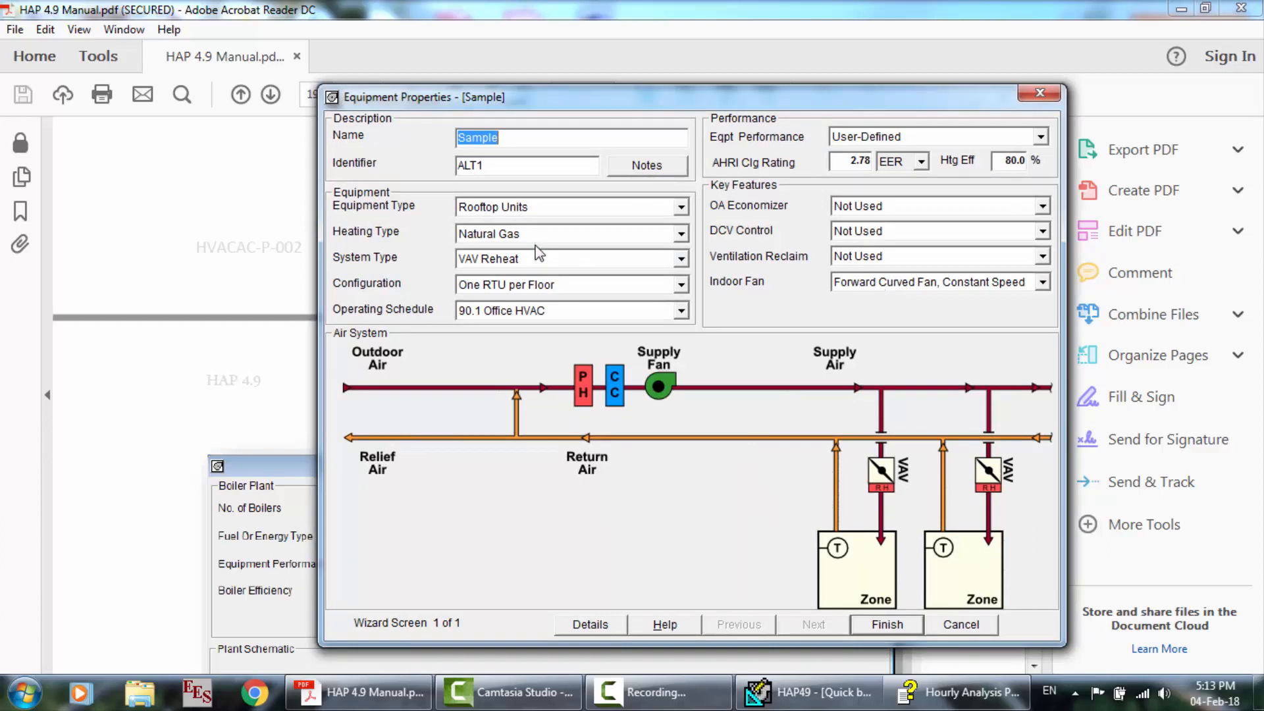
left_click(530, 208)
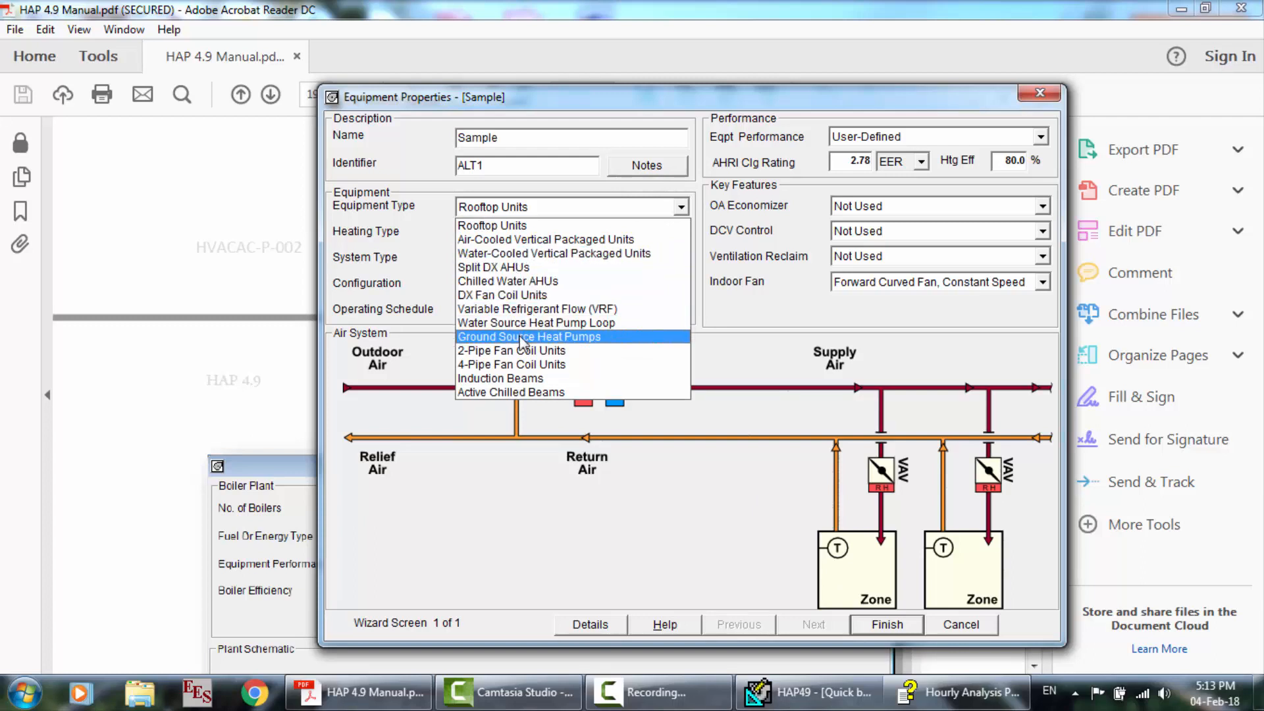
left_click(515, 282)
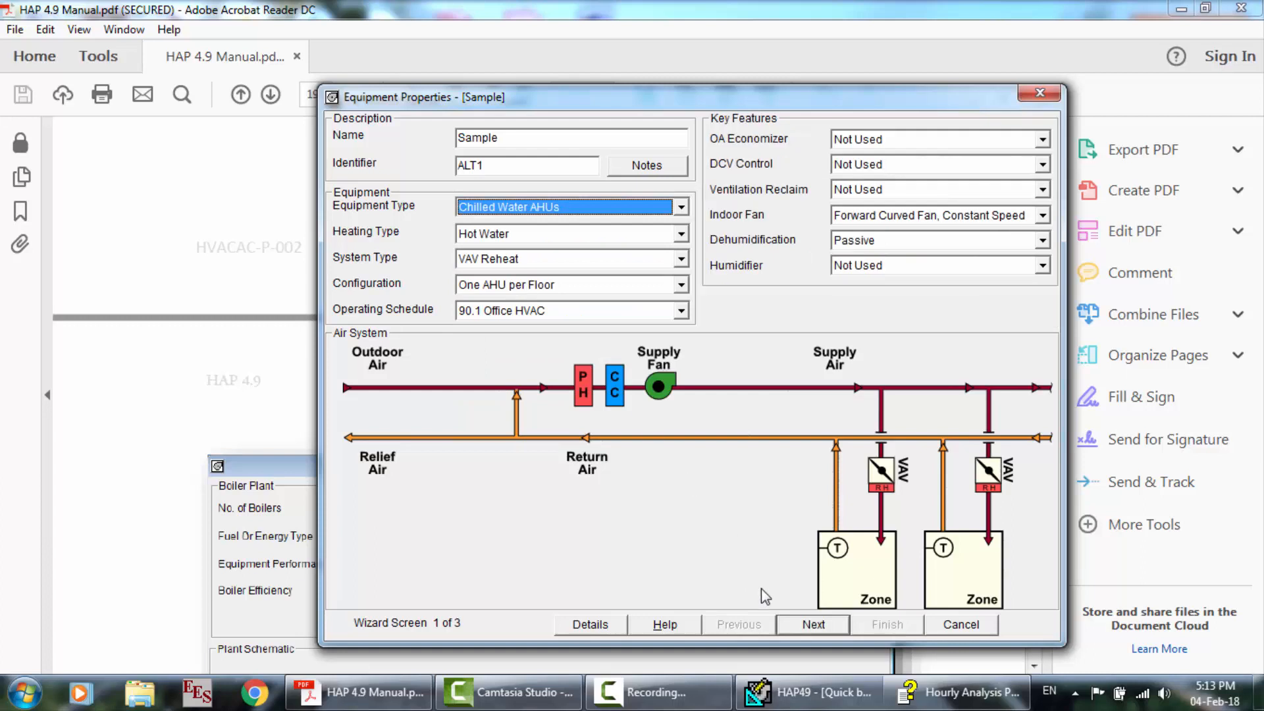
Change the alternative's identifier to ALT2 and finish it with the default chiller and heating plant settings.
left_click(815, 625)
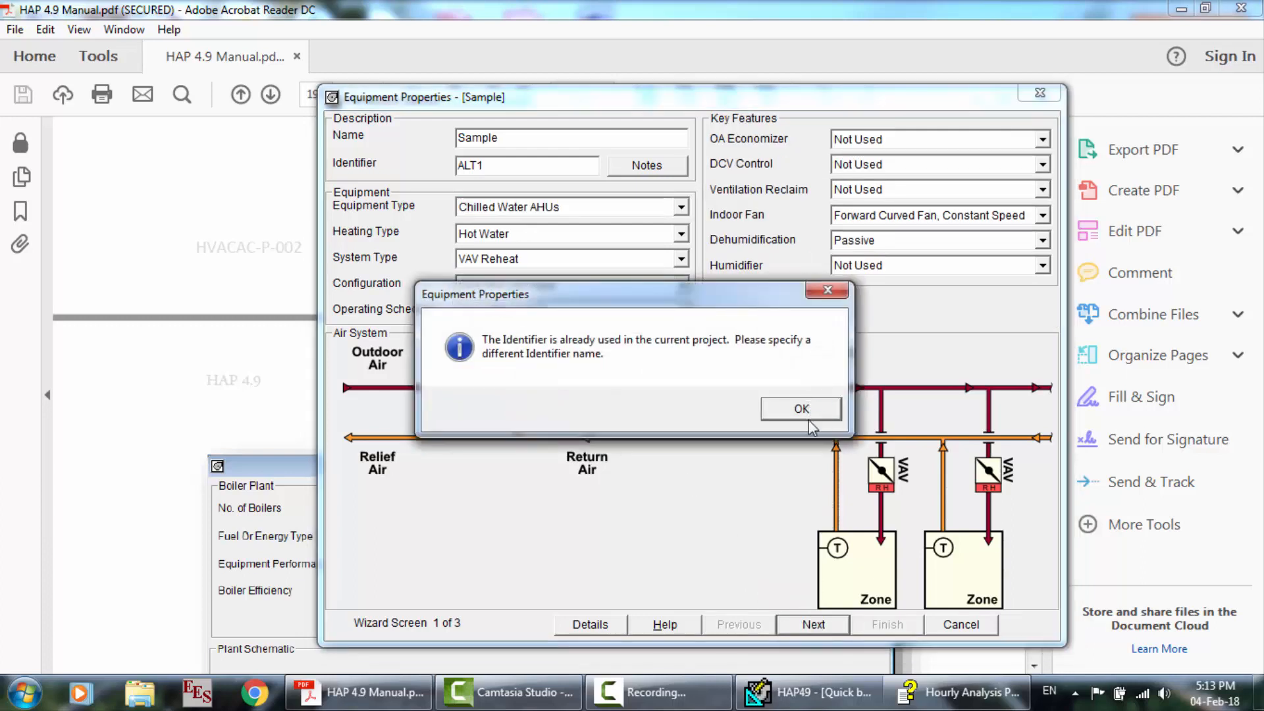
left_click(809, 419)
left_click(516, 173)
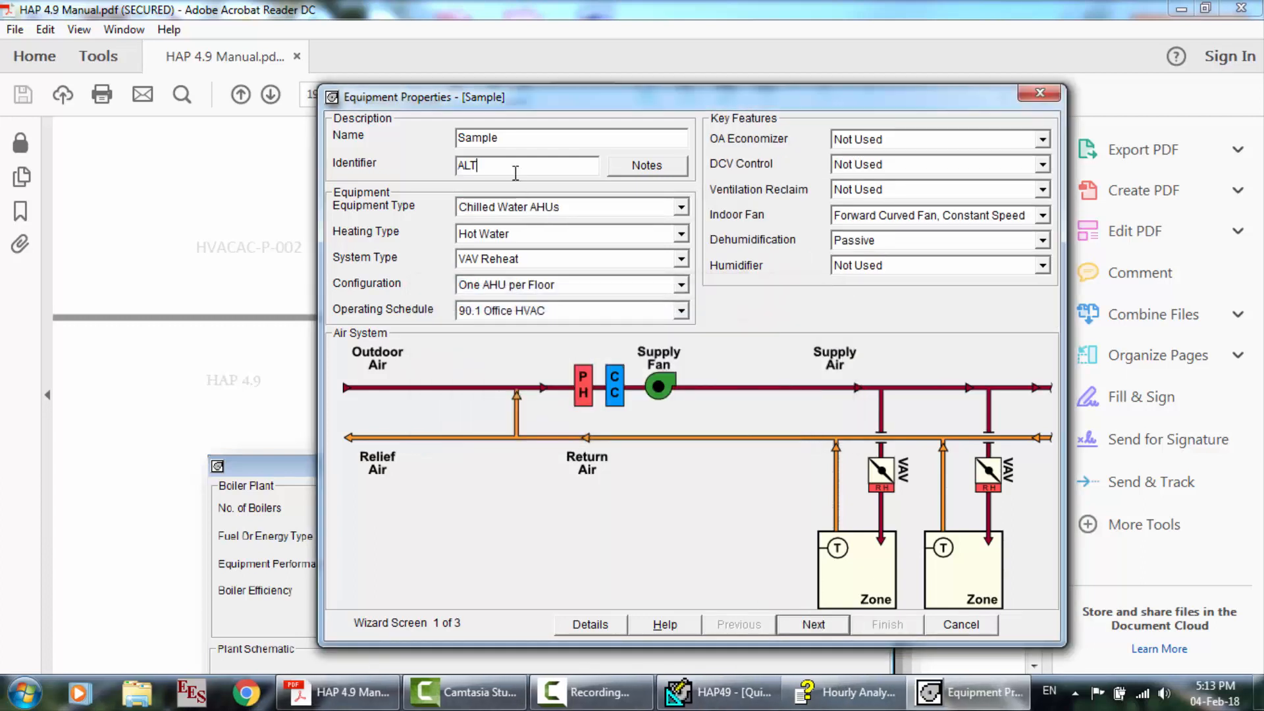
type("2")
key("Return")
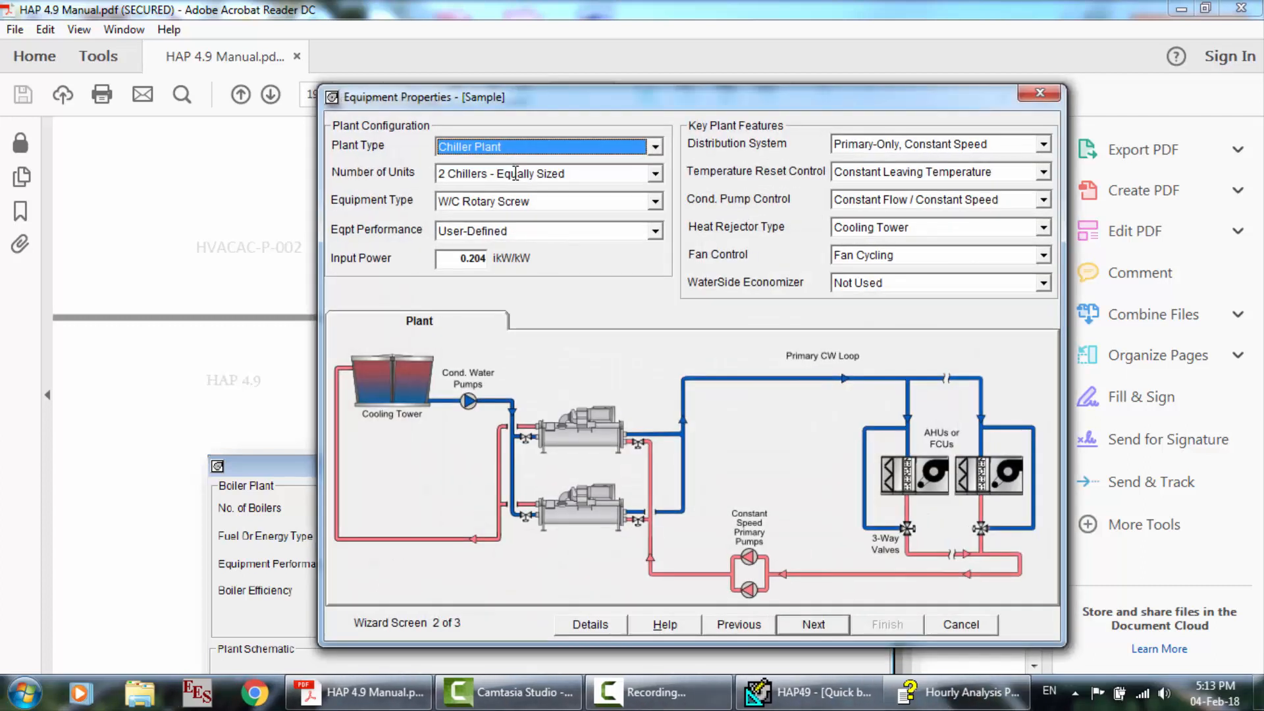
key("Return")
key("Return")
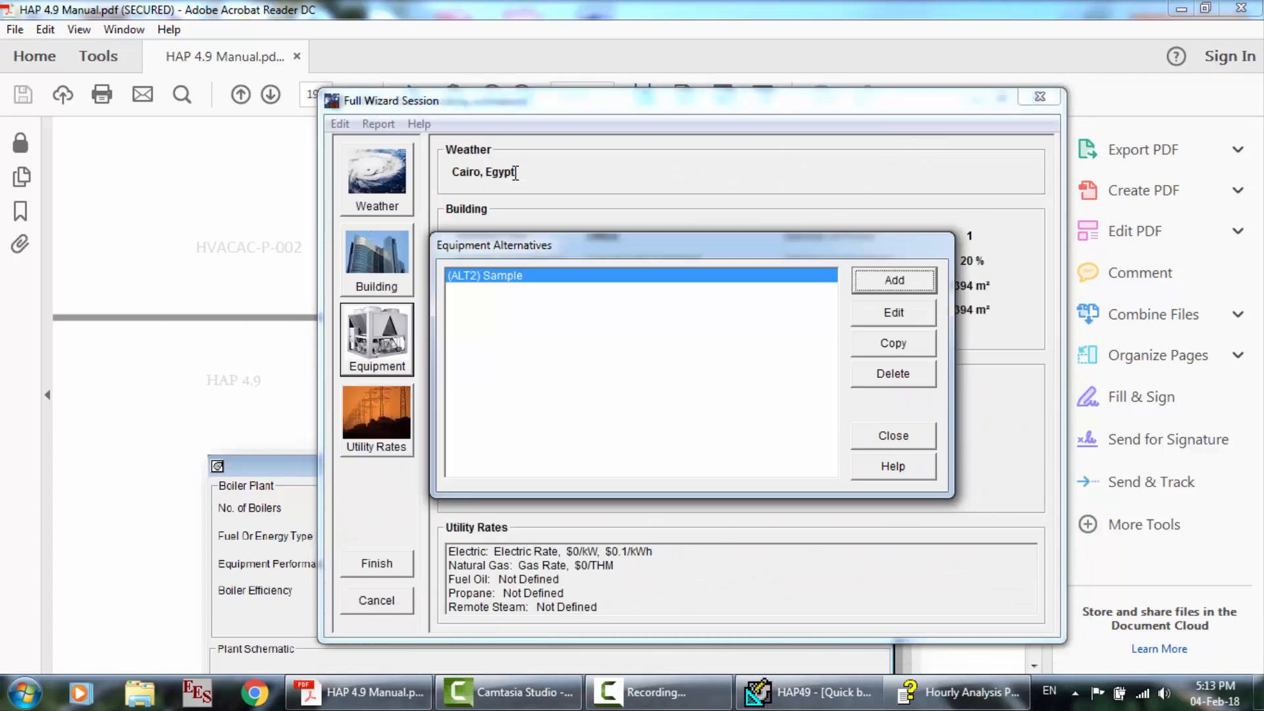
left_click(894, 281)
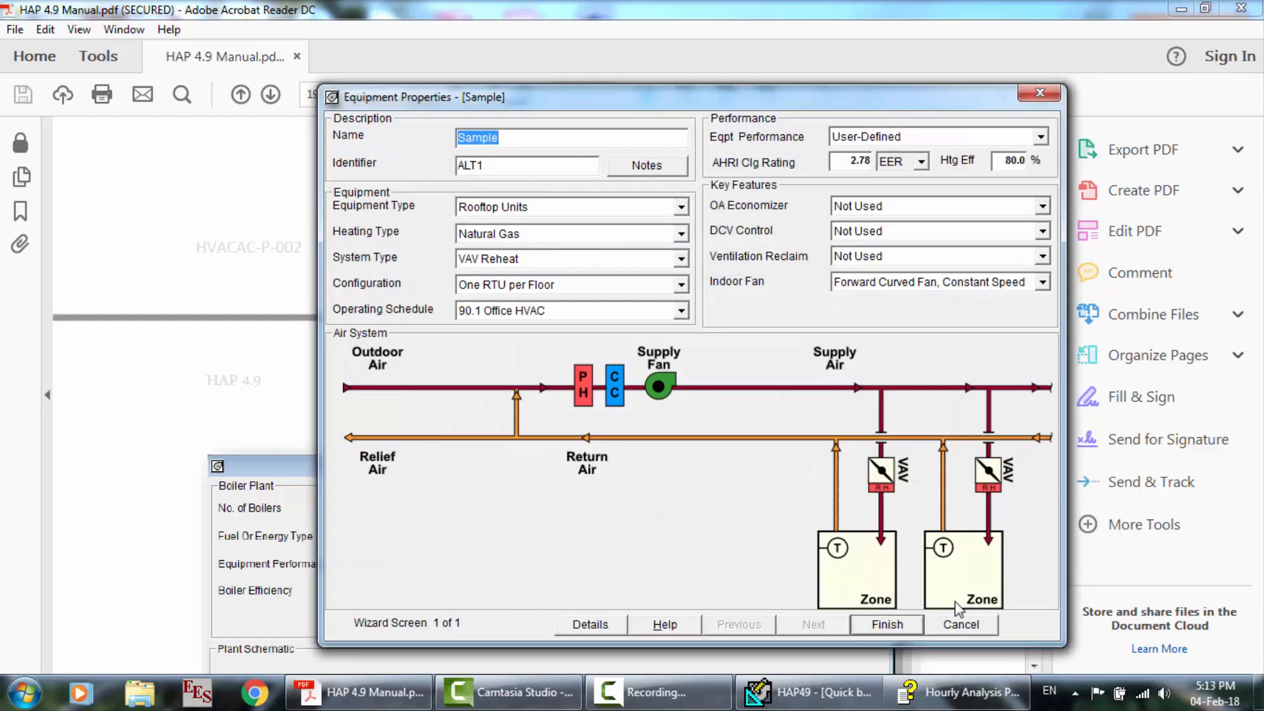
left_click(963, 625)
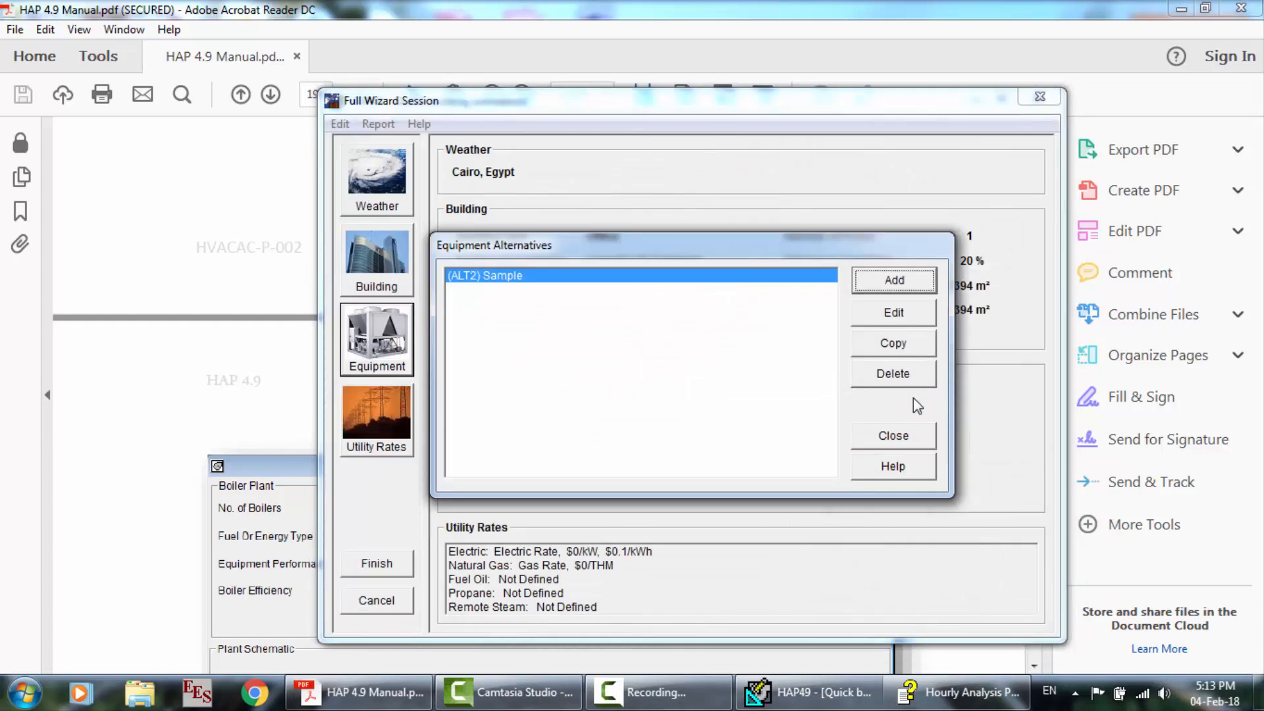
left_click(896, 437)
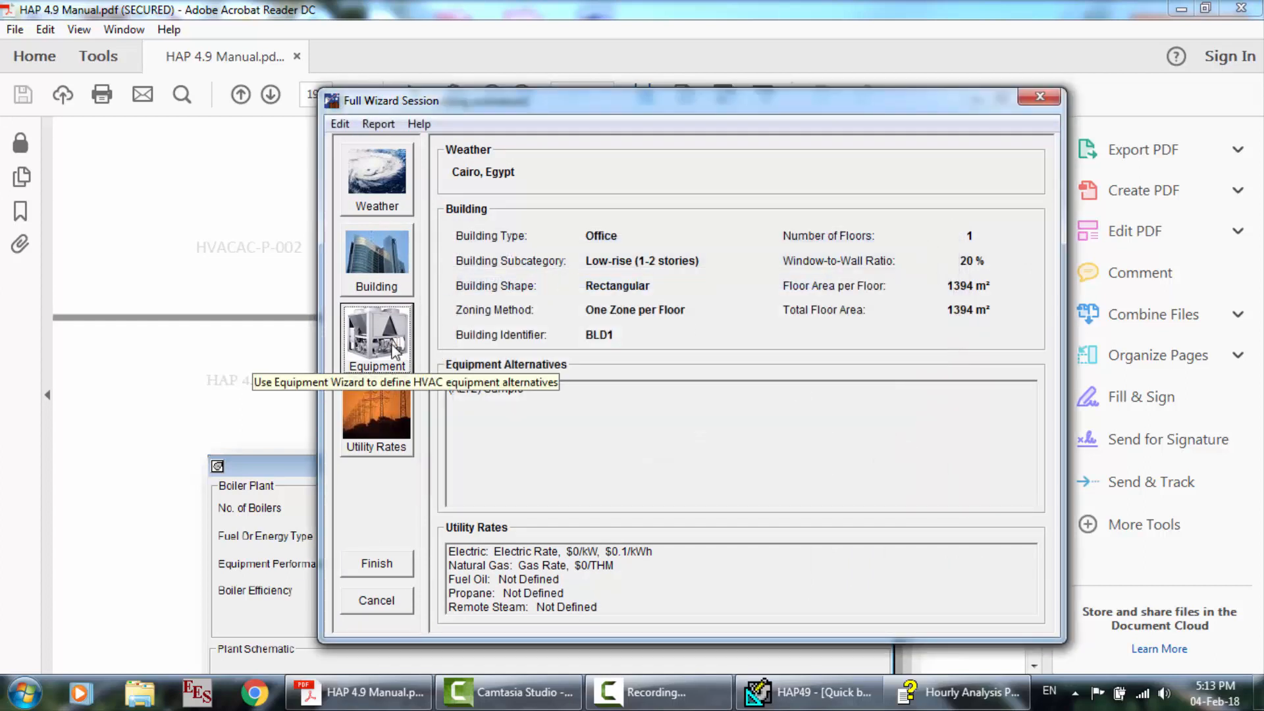
left_click(411, 356)
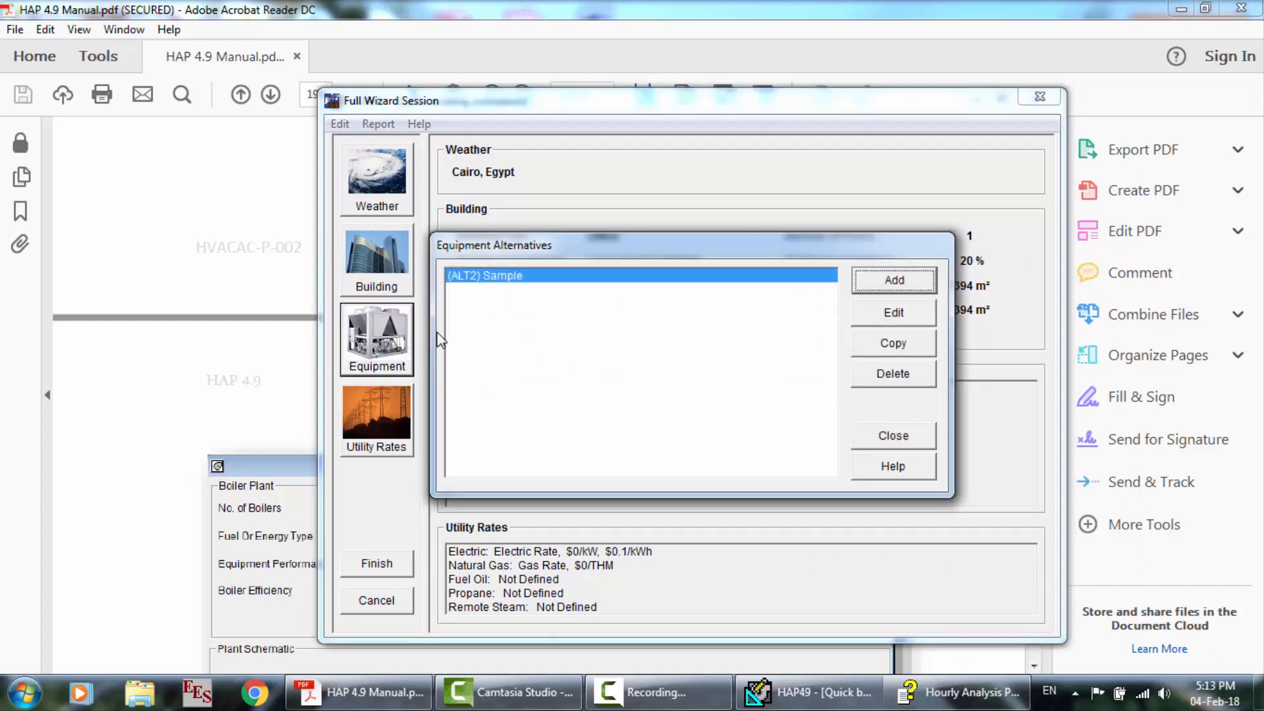
left_click(893, 282)
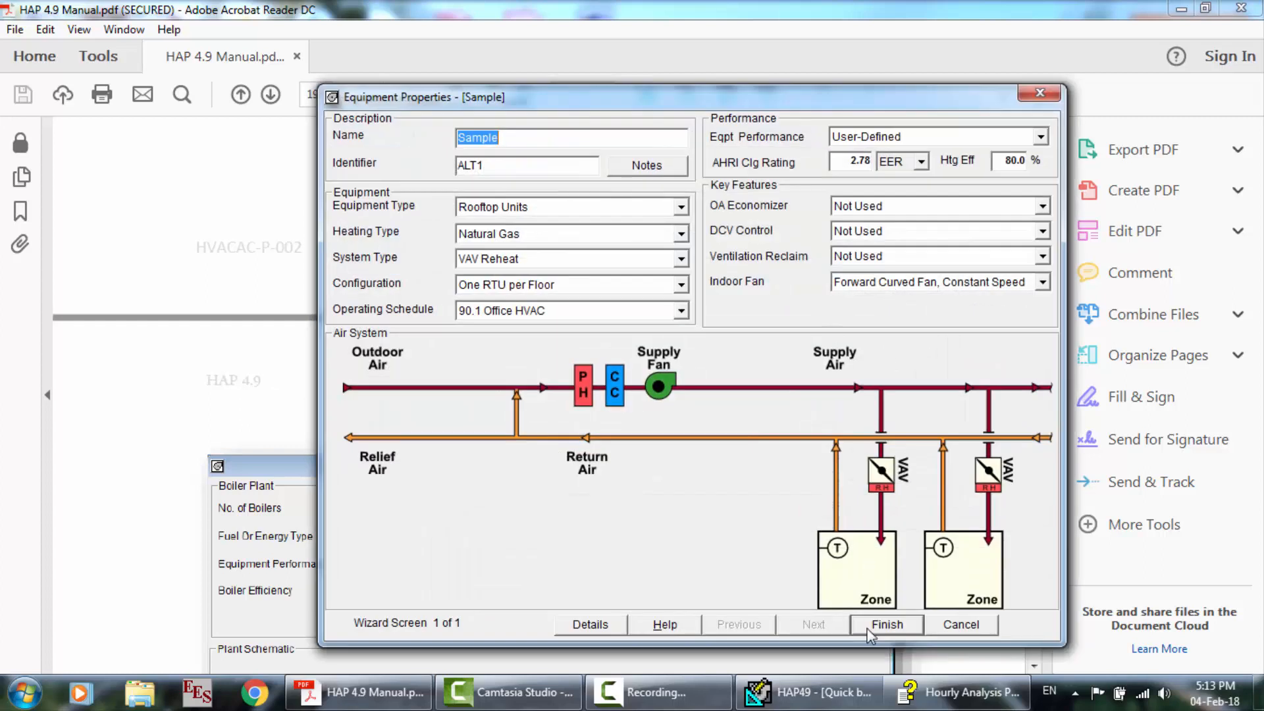
left_click(952, 627)
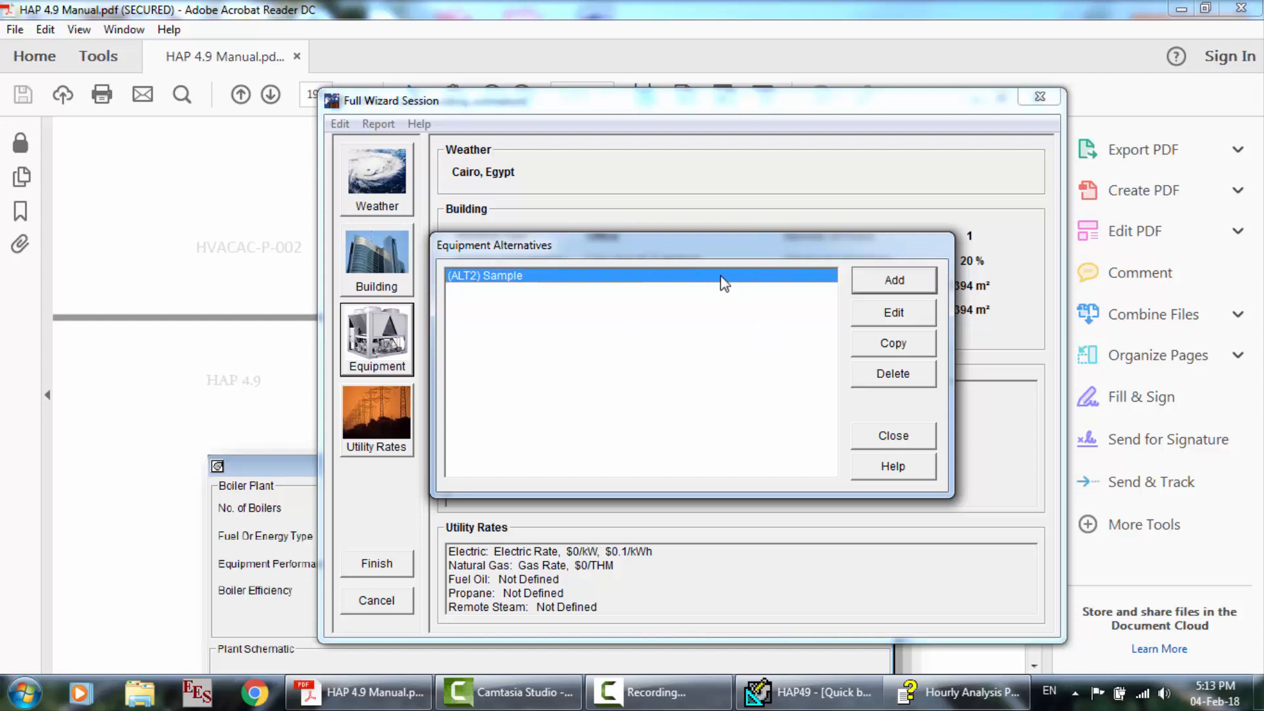
Reopen the ALT2 alternative, review its plant screens through to the heating plant, and close the equipment alternatives.
double_click(720, 281)
left_click(829, 623)
left_click(828, 622)
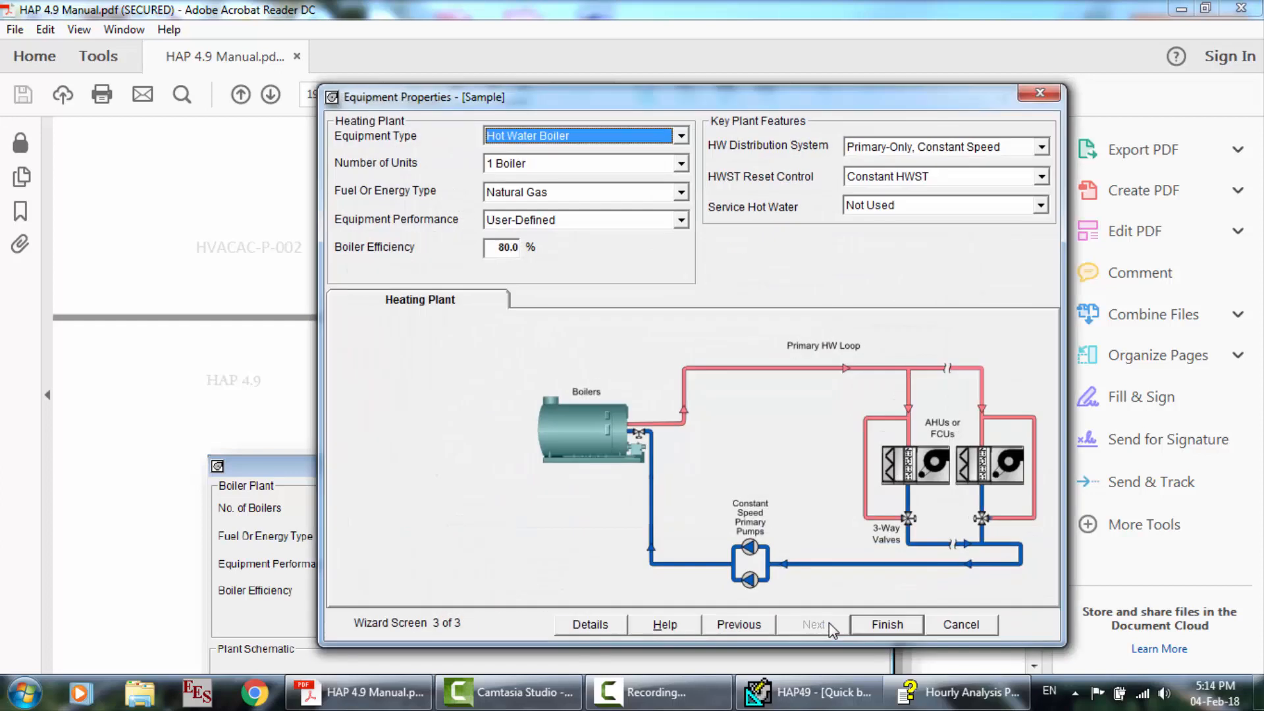
left_click(883, 631)
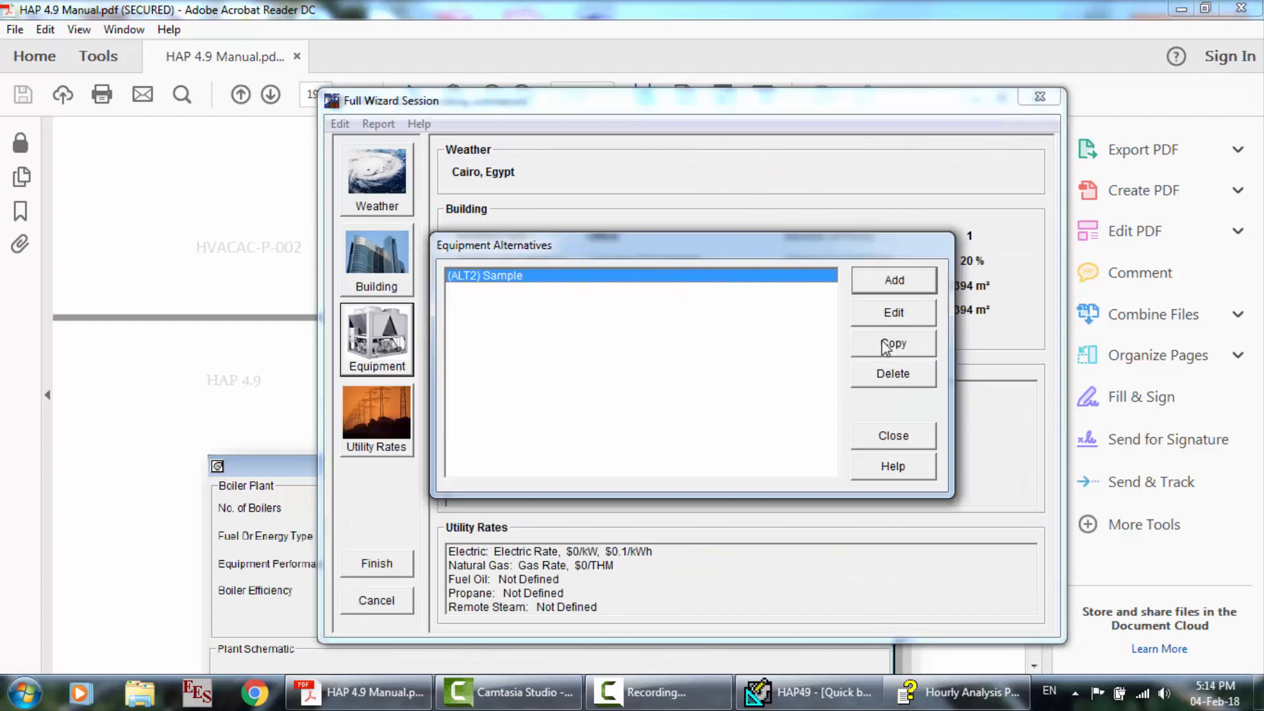
left_click(890, 440)
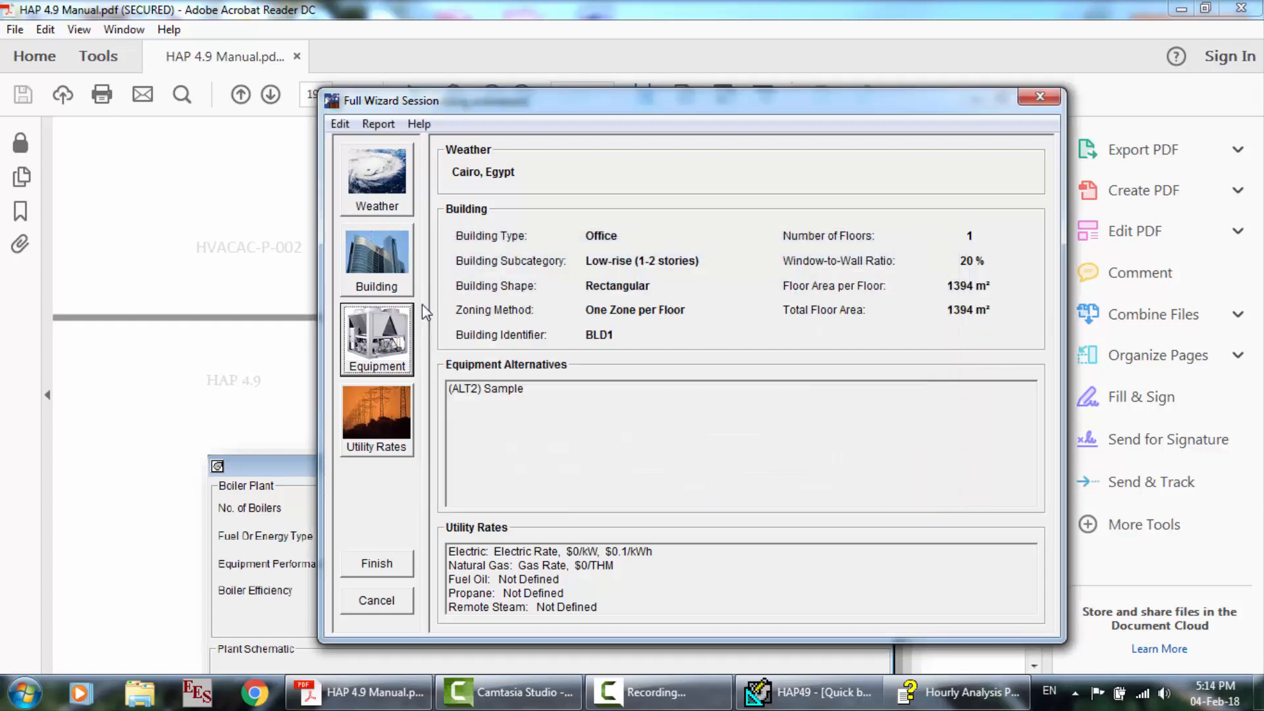
In the session's utility rates, set the natural gas price to 1 $/THM and check the remote steam rate.
left_click(393, 448)
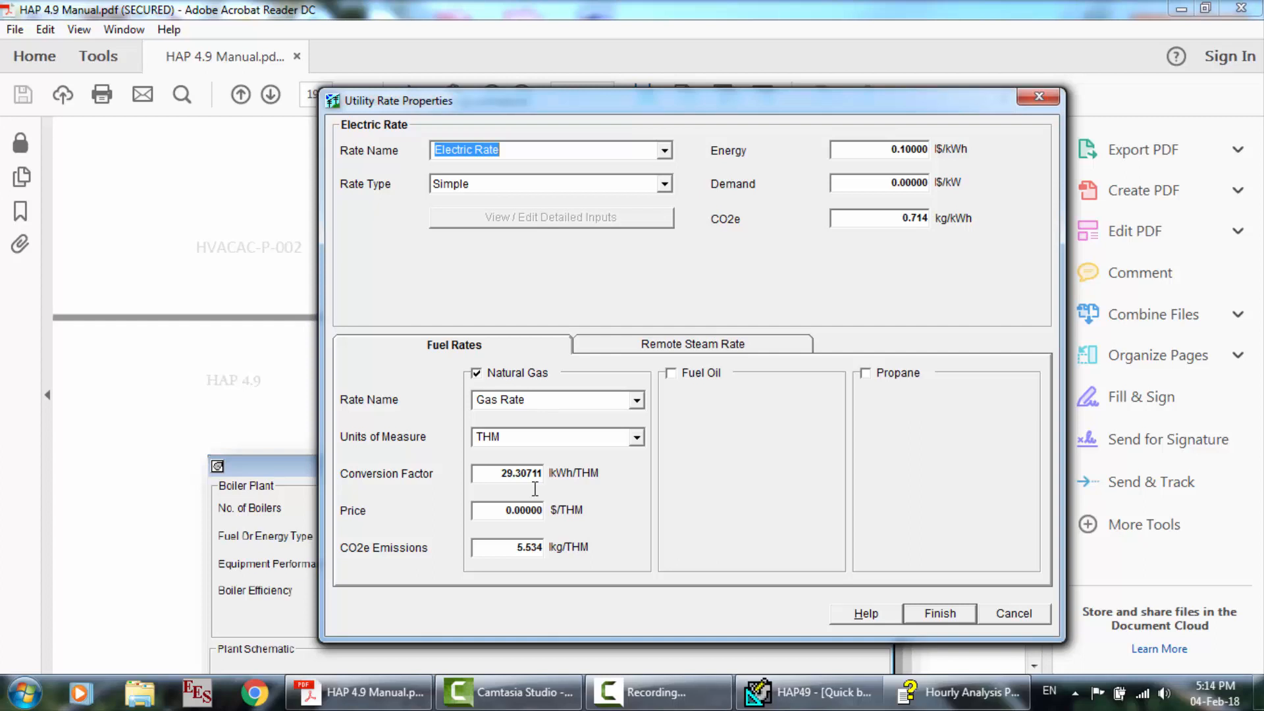
double_click(505, 511)
type("1")
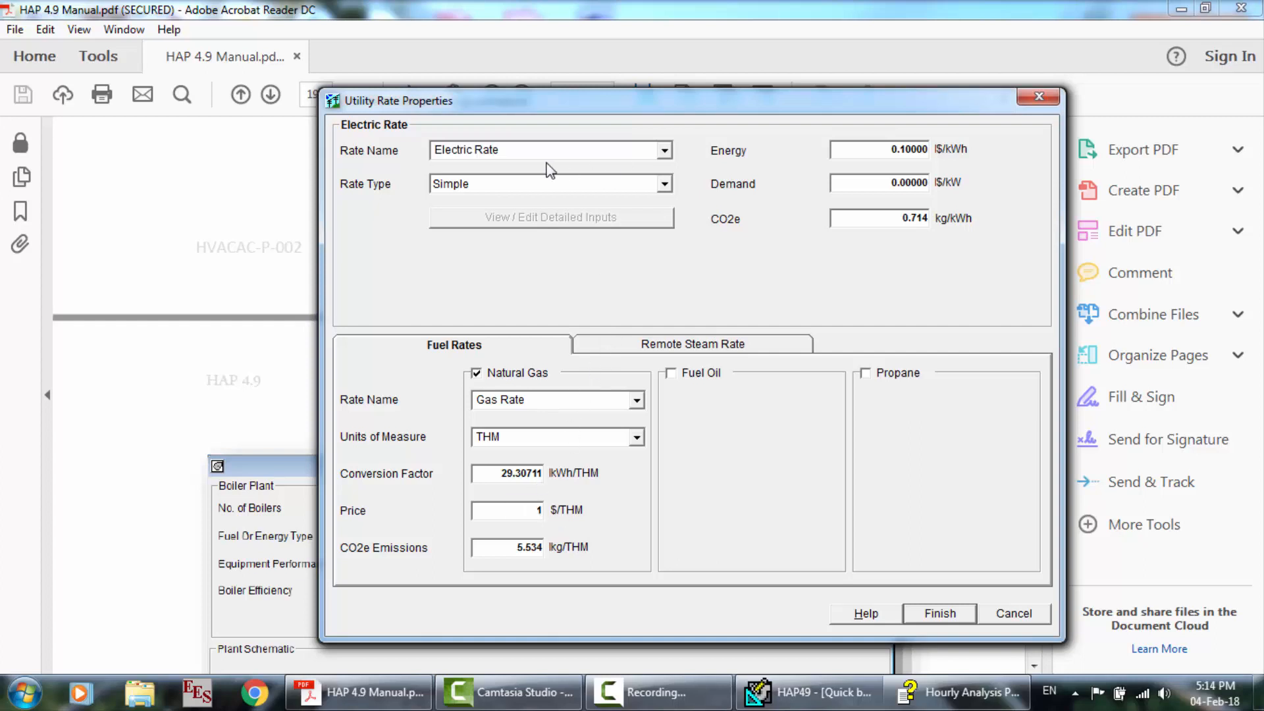
left_click(702, 351)
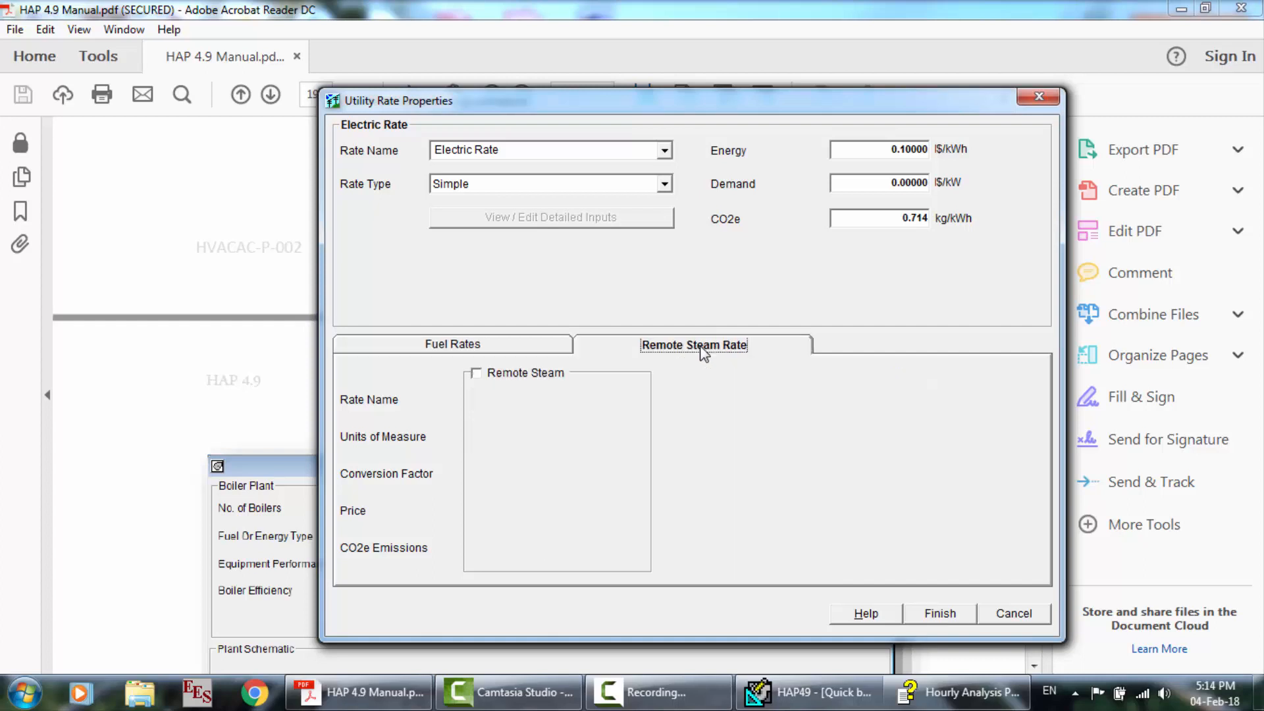
left_click(487, 342)
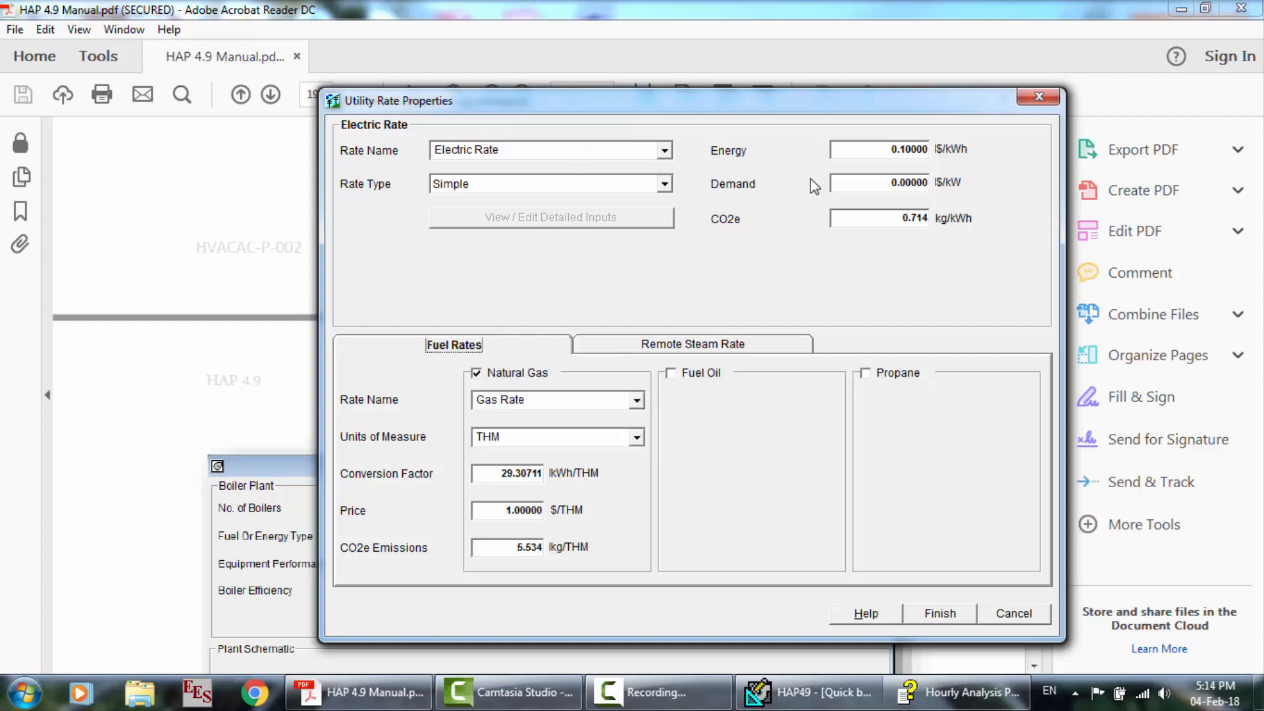
Try the Detailed electric rate type and return it to Simple.
left_click(595, 181)
left_click(521, 216)
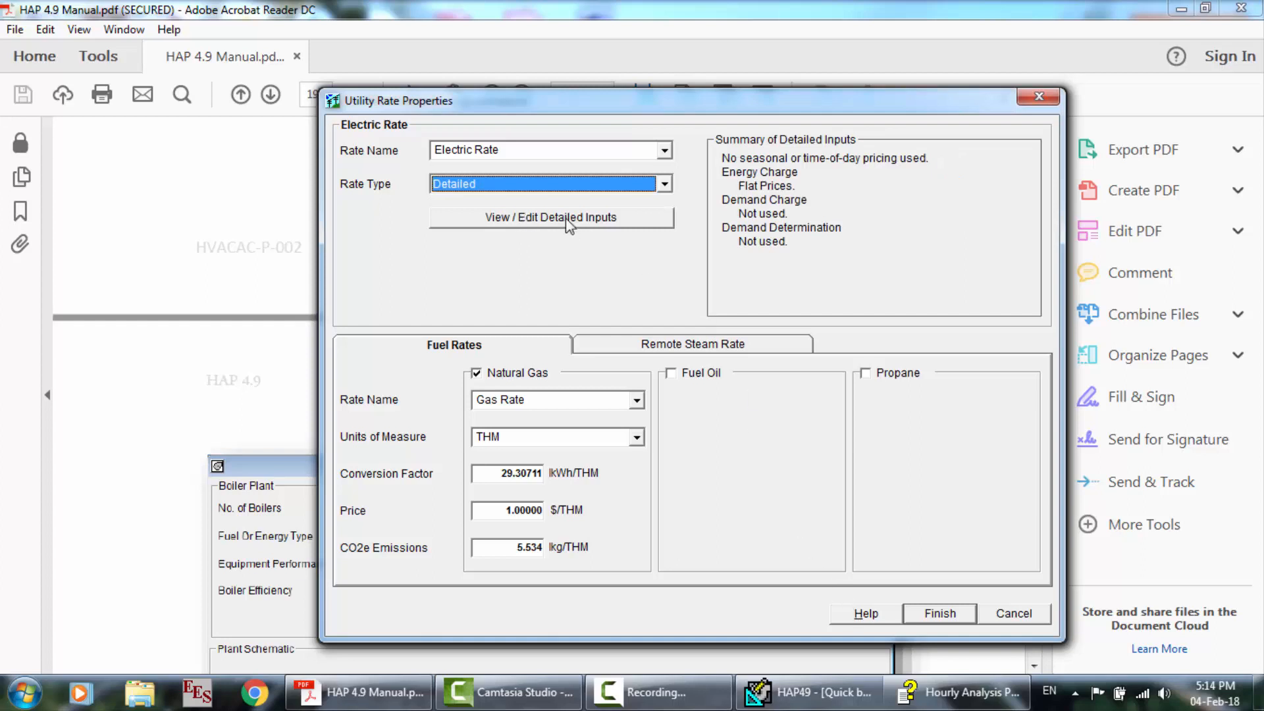
scroll(519, 192, "up", 1)
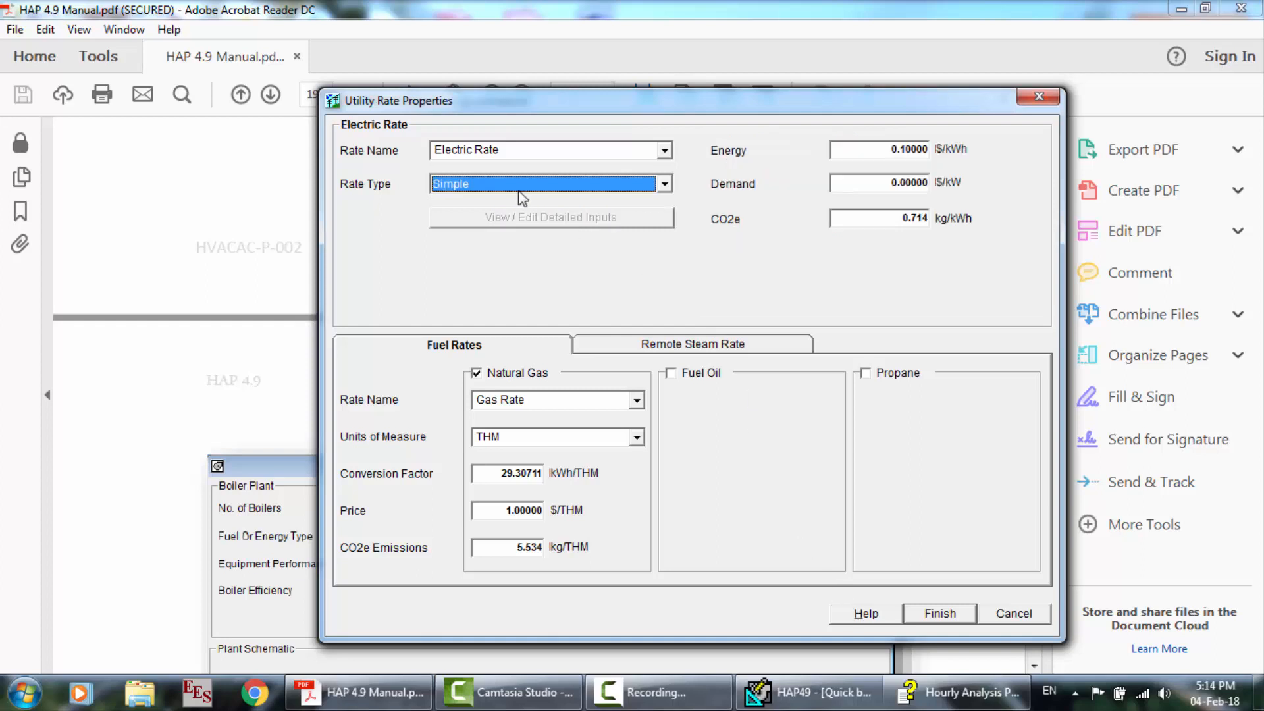
Set the electric demand price to 1 $/kW, then finish the utility rates and the Full Wizard Session.
double_click(906, 185)
type("1")
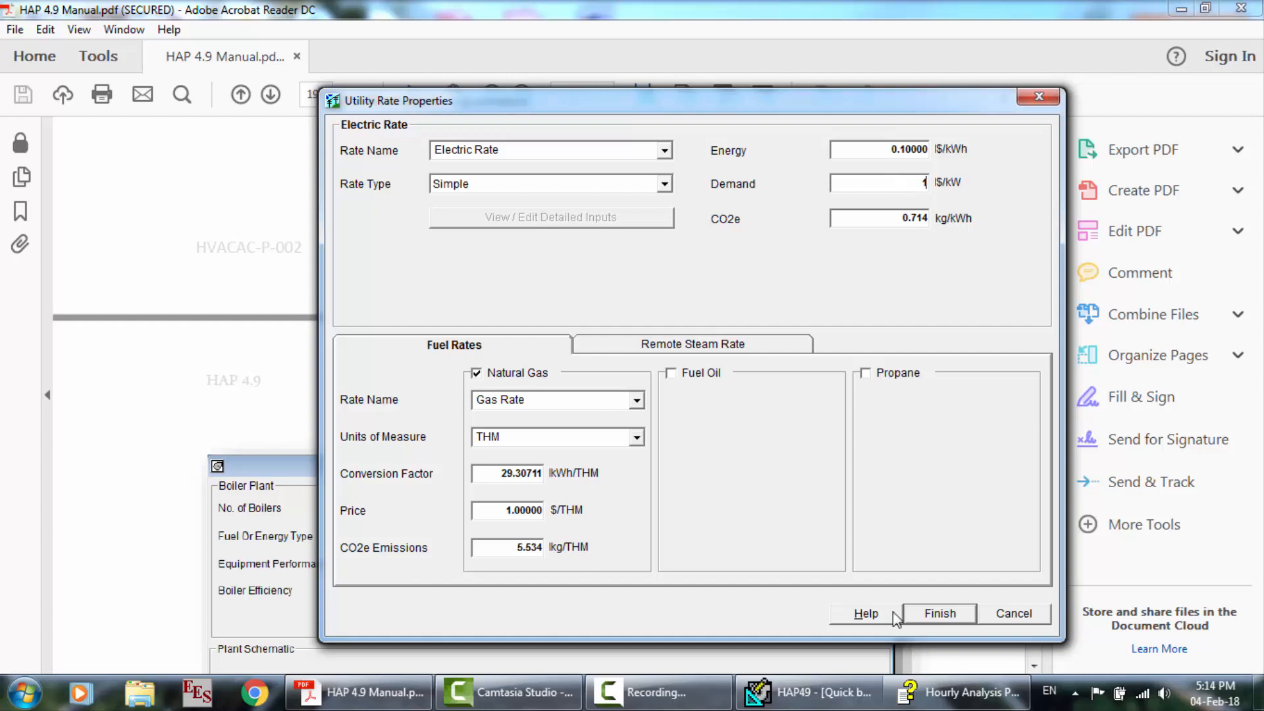
left_click(929, 614)
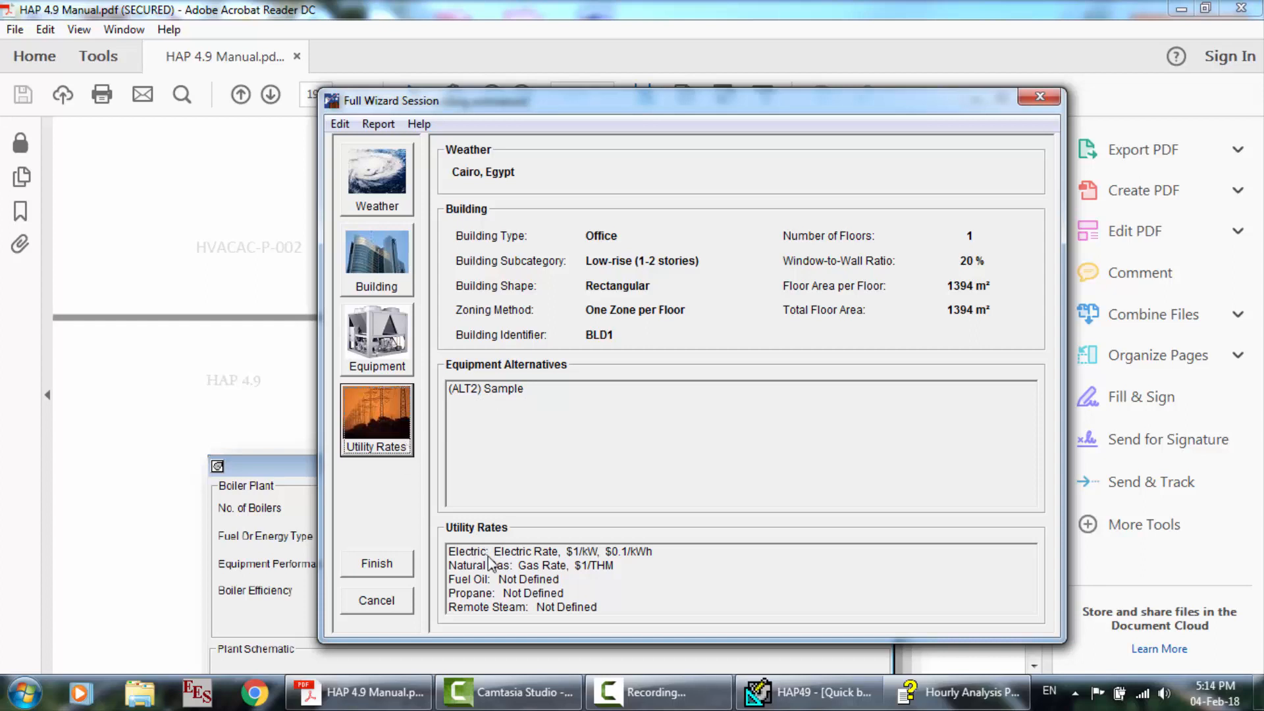
left_click(378, 563)
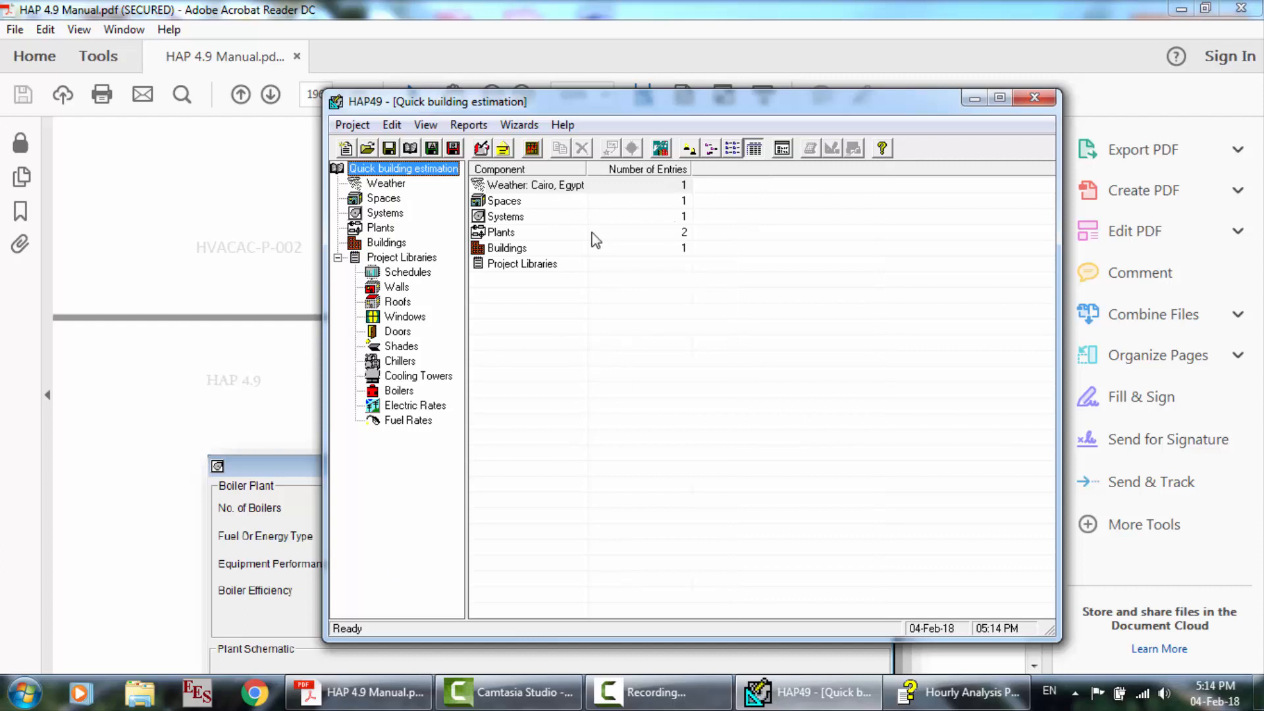
Review the project's plants, spaces, weather, systems and buildings entries generated by the wizard session.
double_click(528, 234)
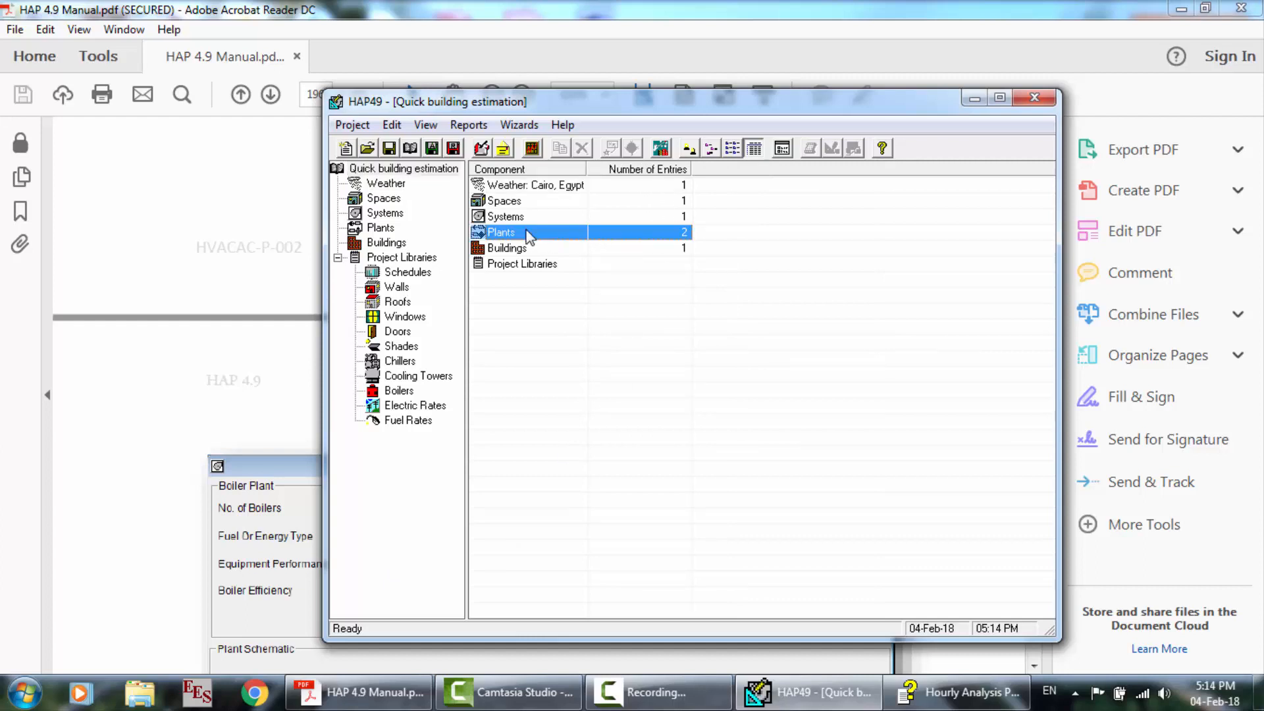
left_click(382, 201)
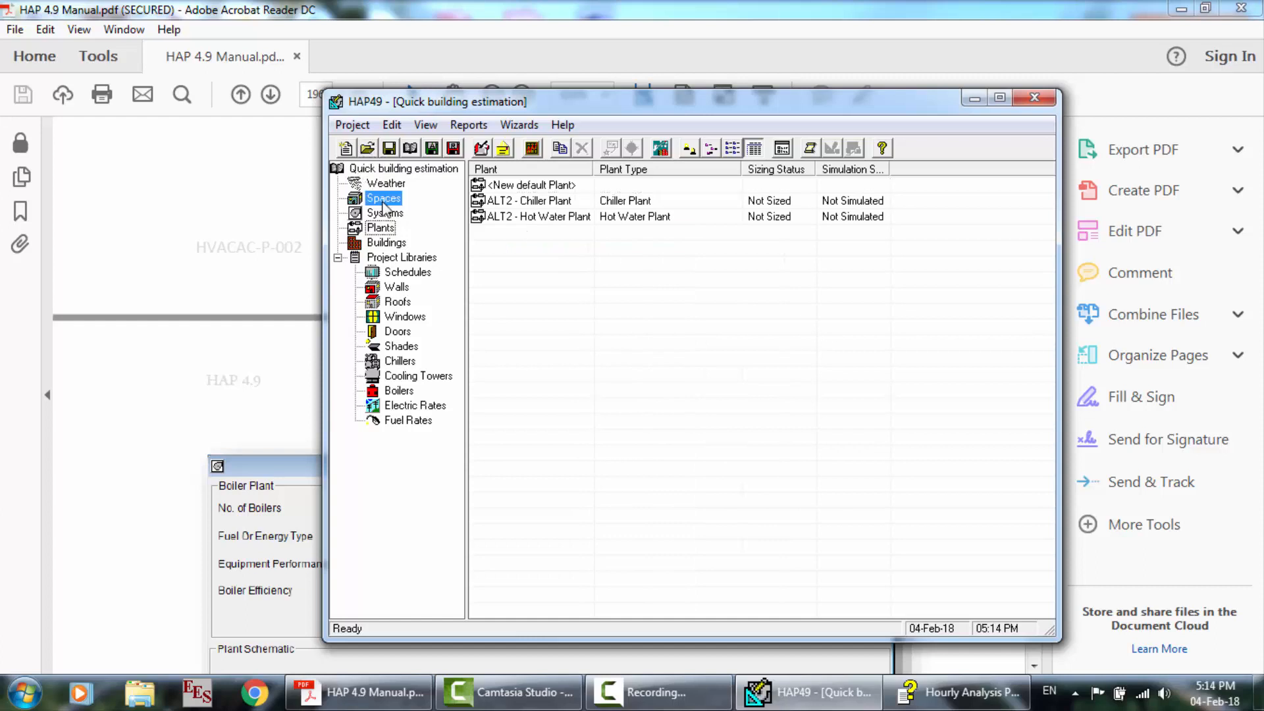
key("Up")
key("Down")
key("Down")
key("Down")
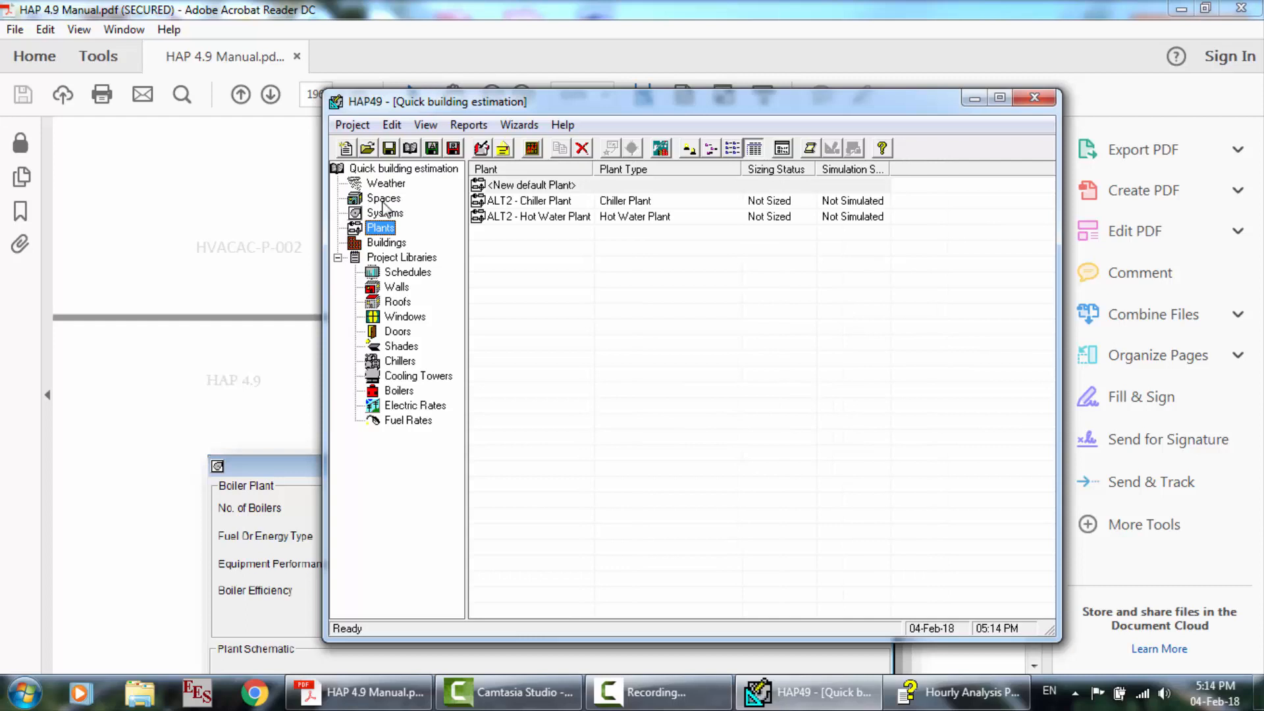
key("Down")
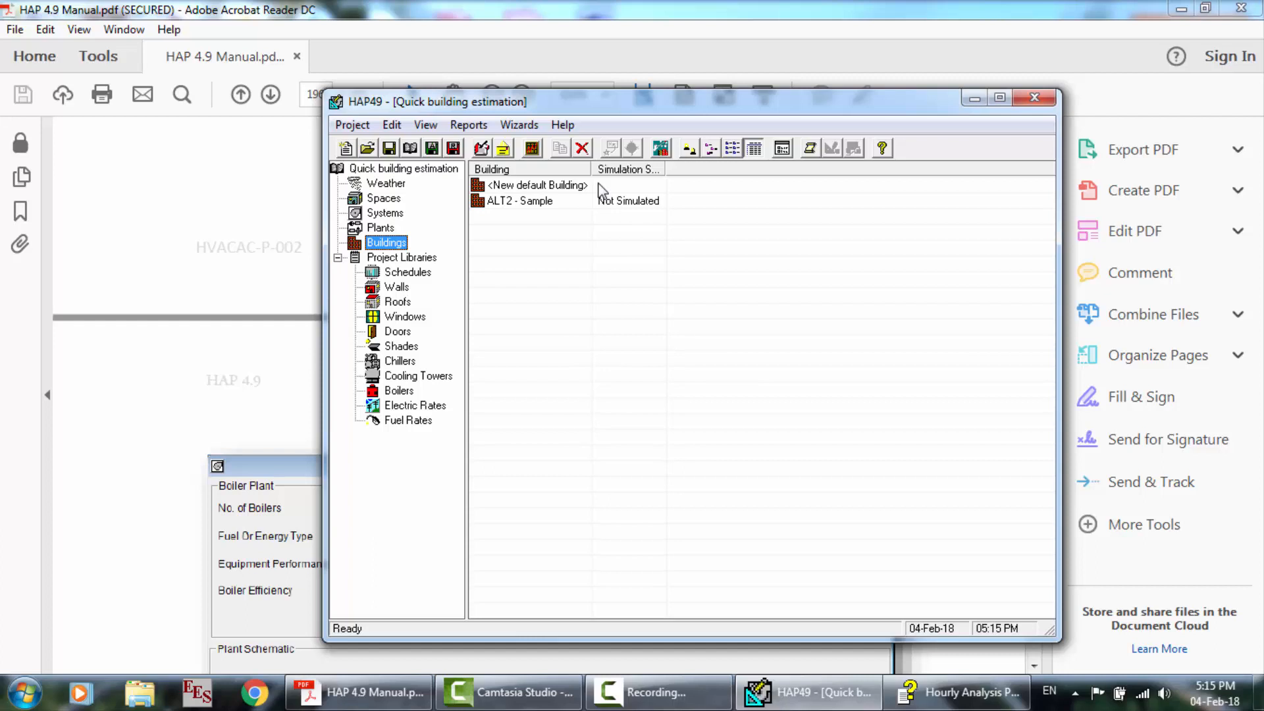
left_click(559, 203)
right_click(558, 203)
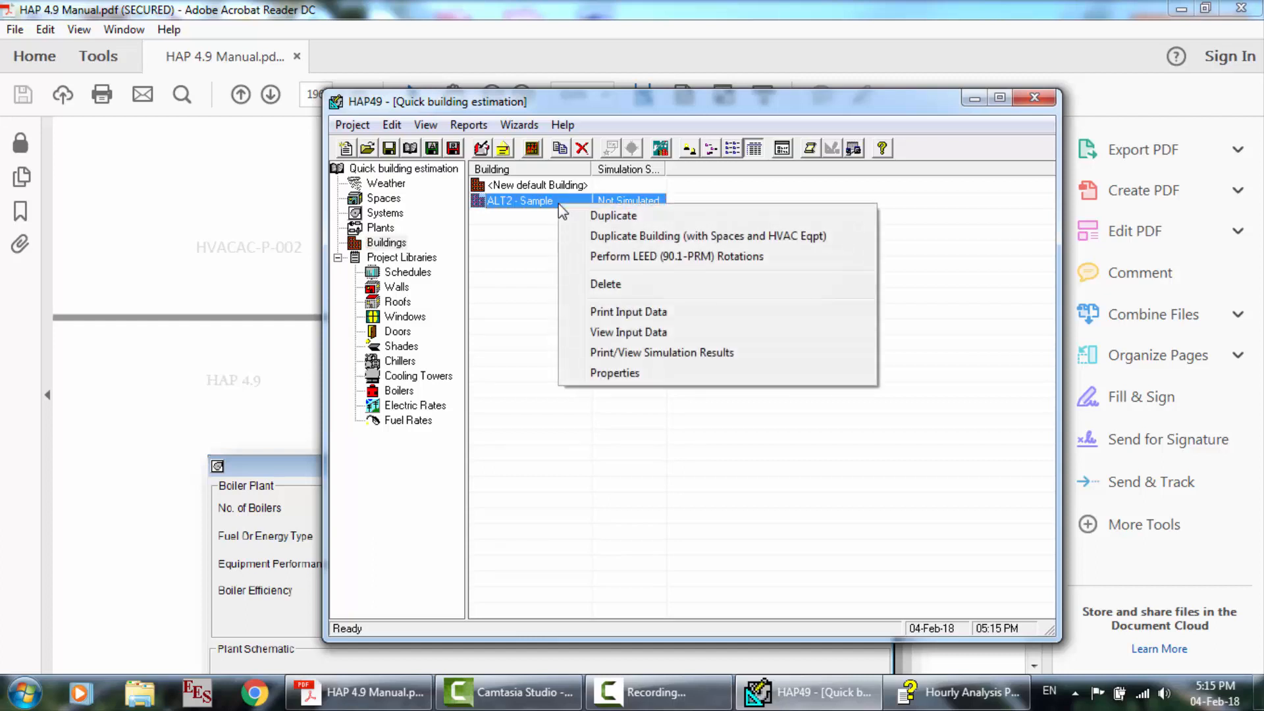
Generate the default design reports for the ALT2 - Floor 1 air system, review them through the psychrometric chart, and close the report viewer.
left_click(385, 214)
left_click(583, 207)
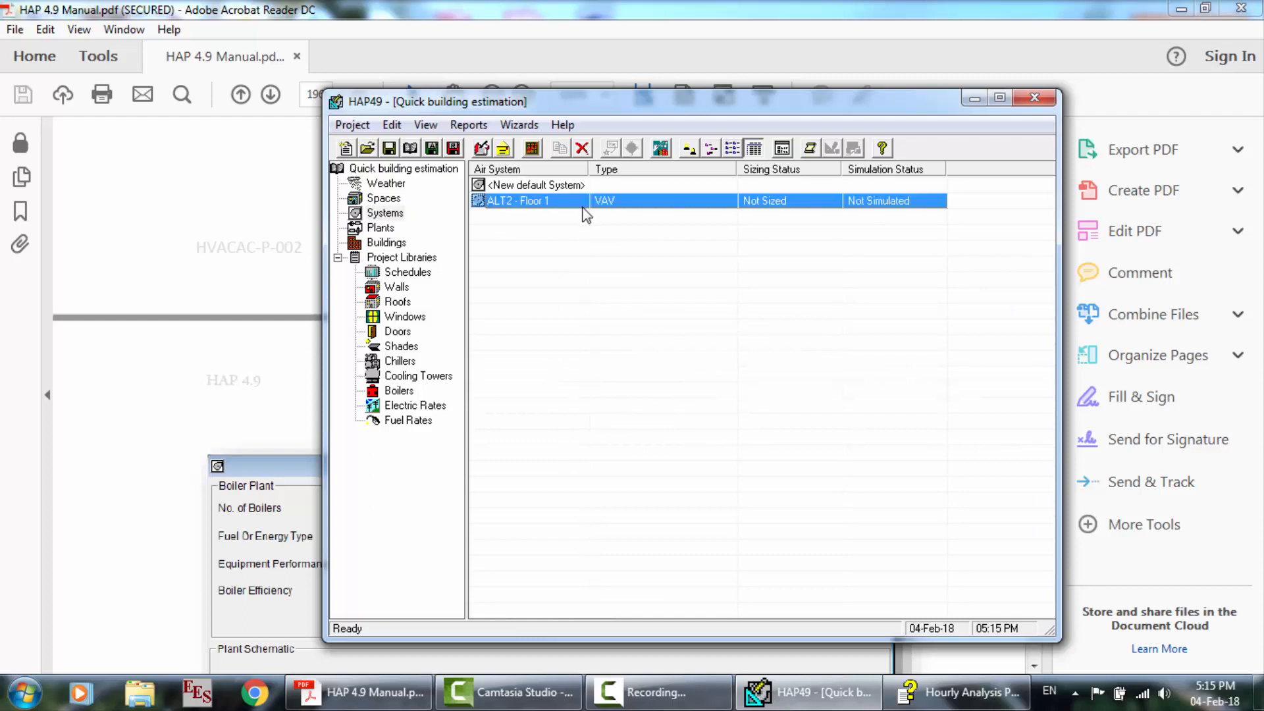
right_click(585, 214)
left_click(656, 324)
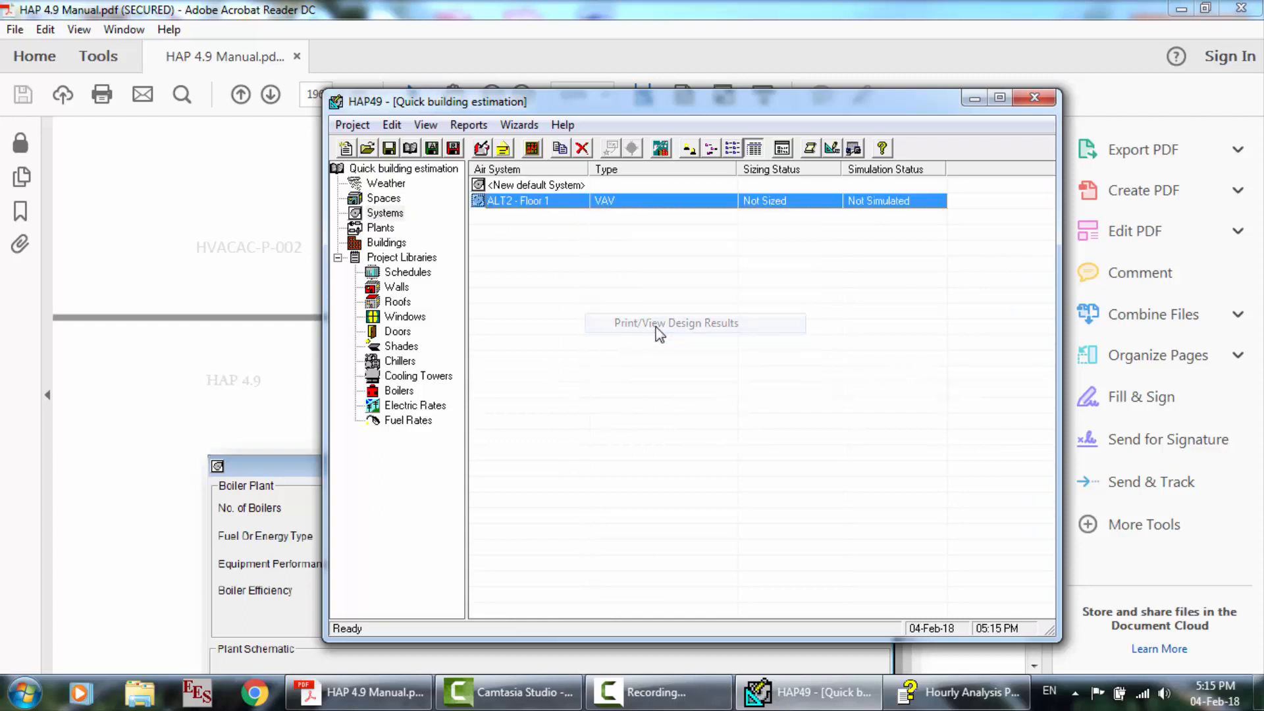
key("Return")
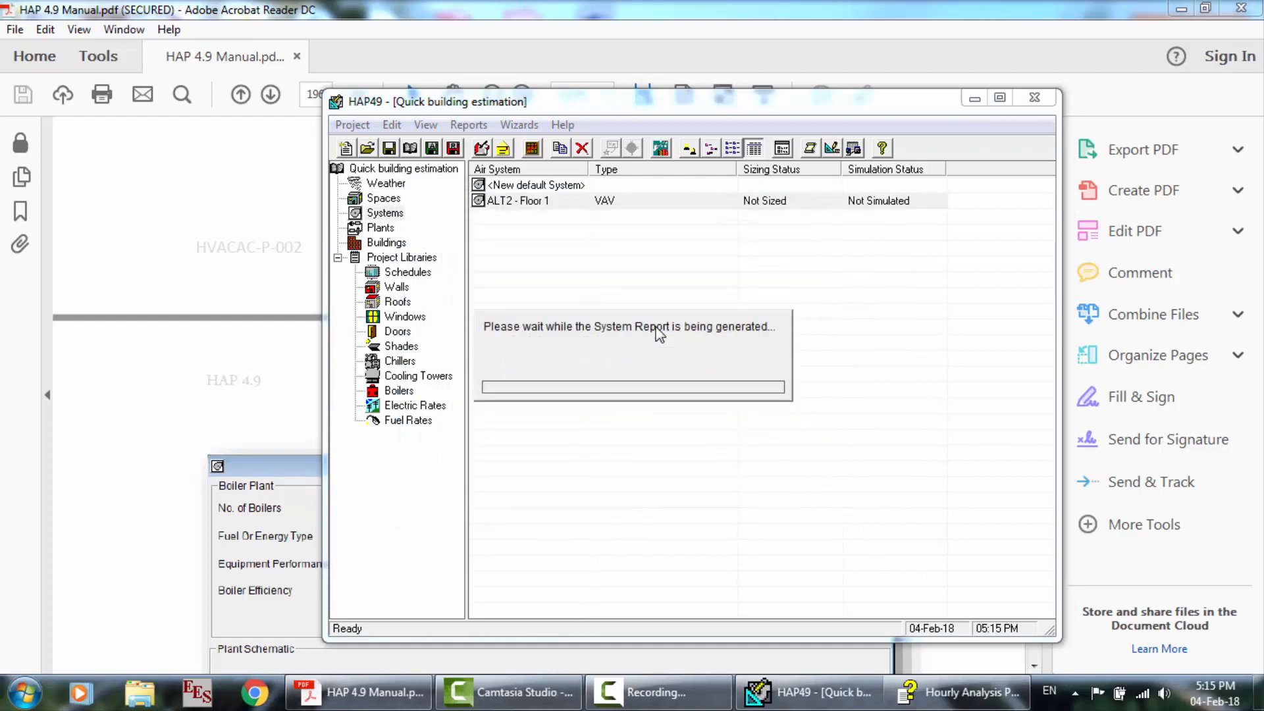
scroll(654, 347, "down", 10)
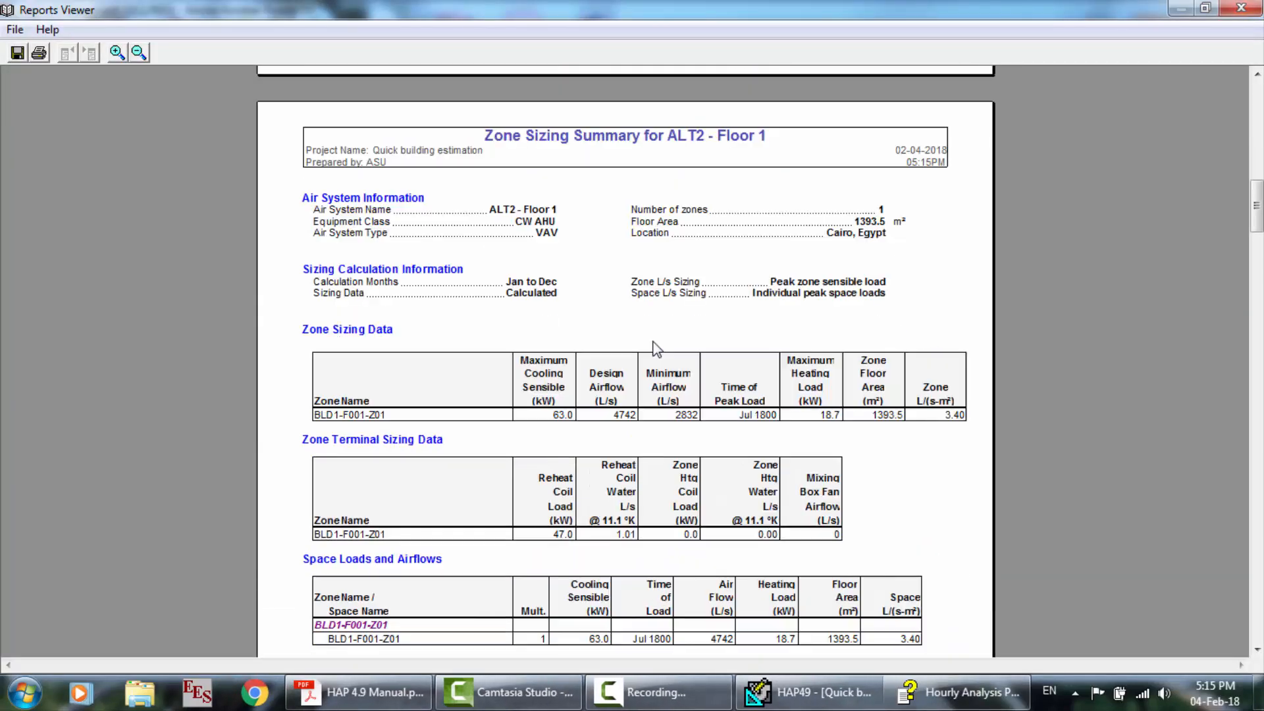
scroll(653, 342, "down", 15)
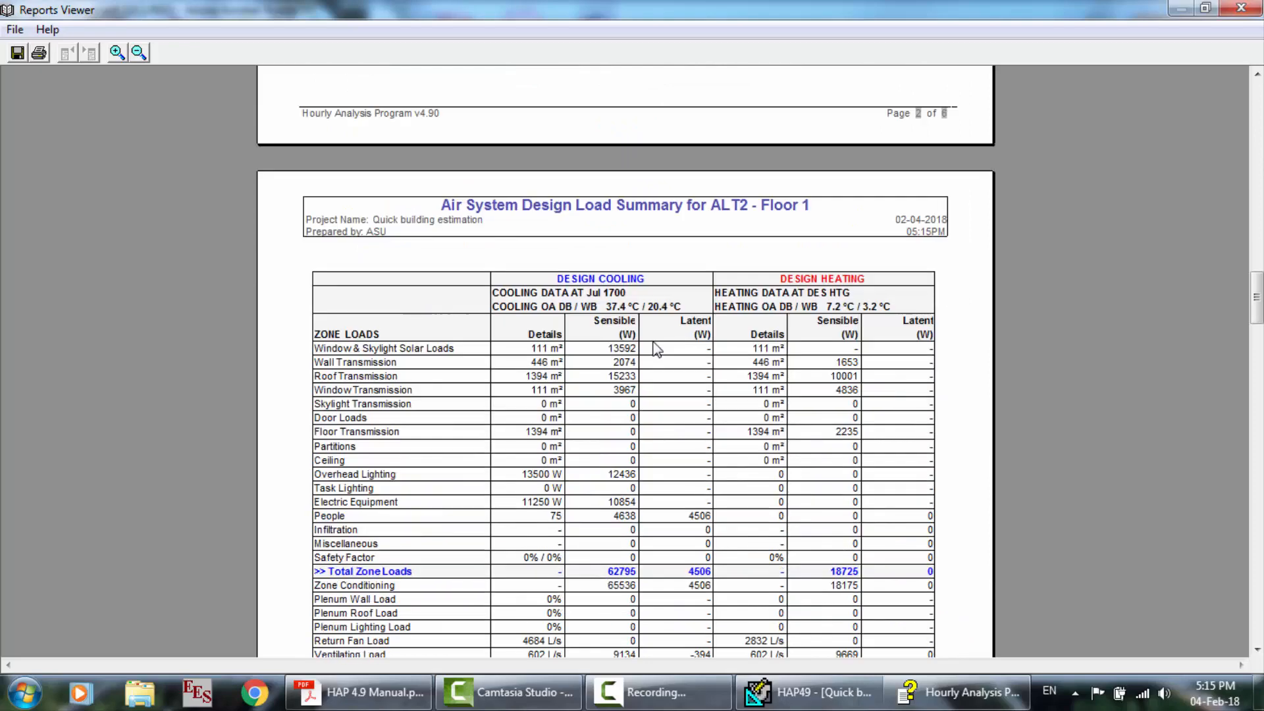
scroll(657, 349, "down", 20)
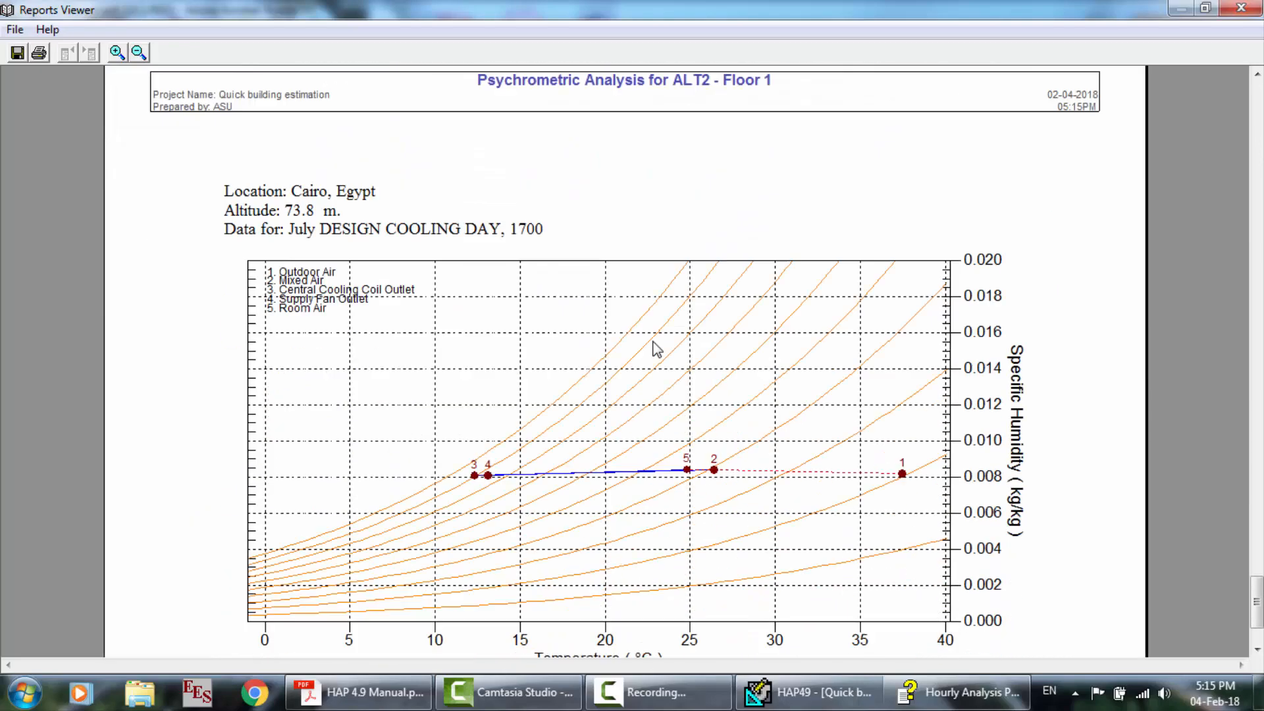
left_click(1241, 8)
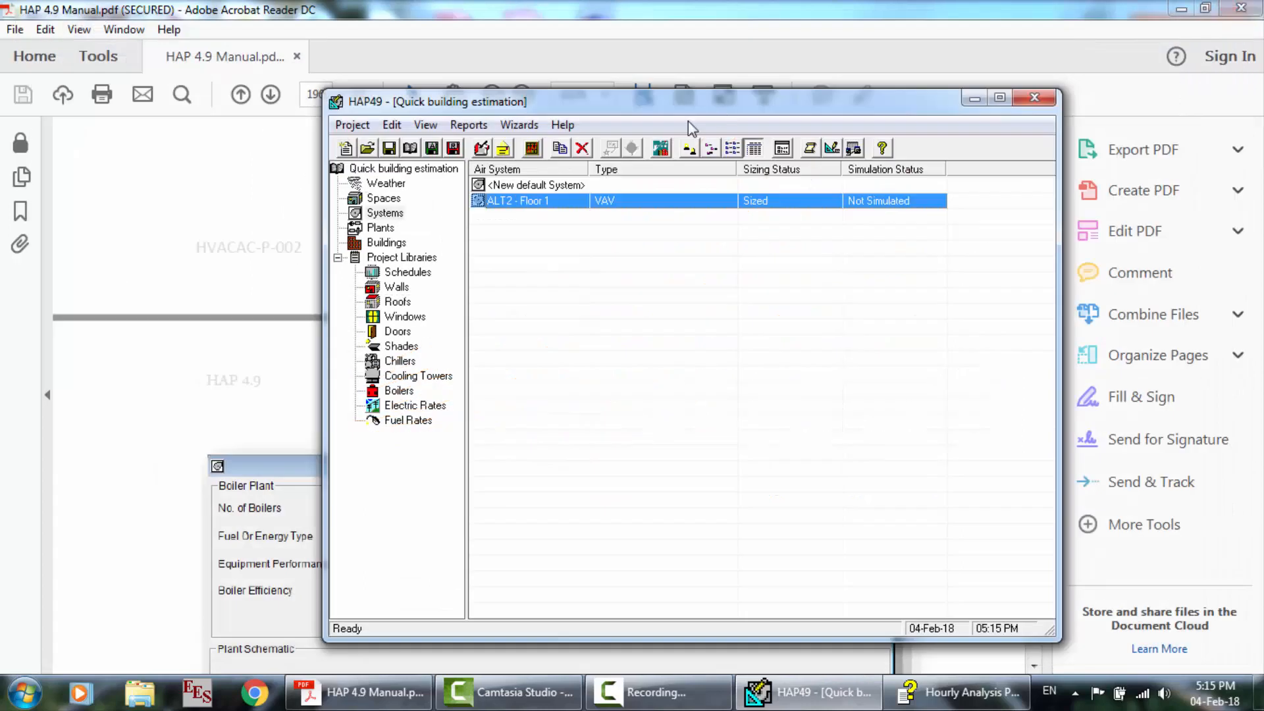
Generate the design reports for ALT2 - Chiller Plant, review the sizing summary and July load profile, and close them.
left_click(391, 227)
right_click(583, 202)
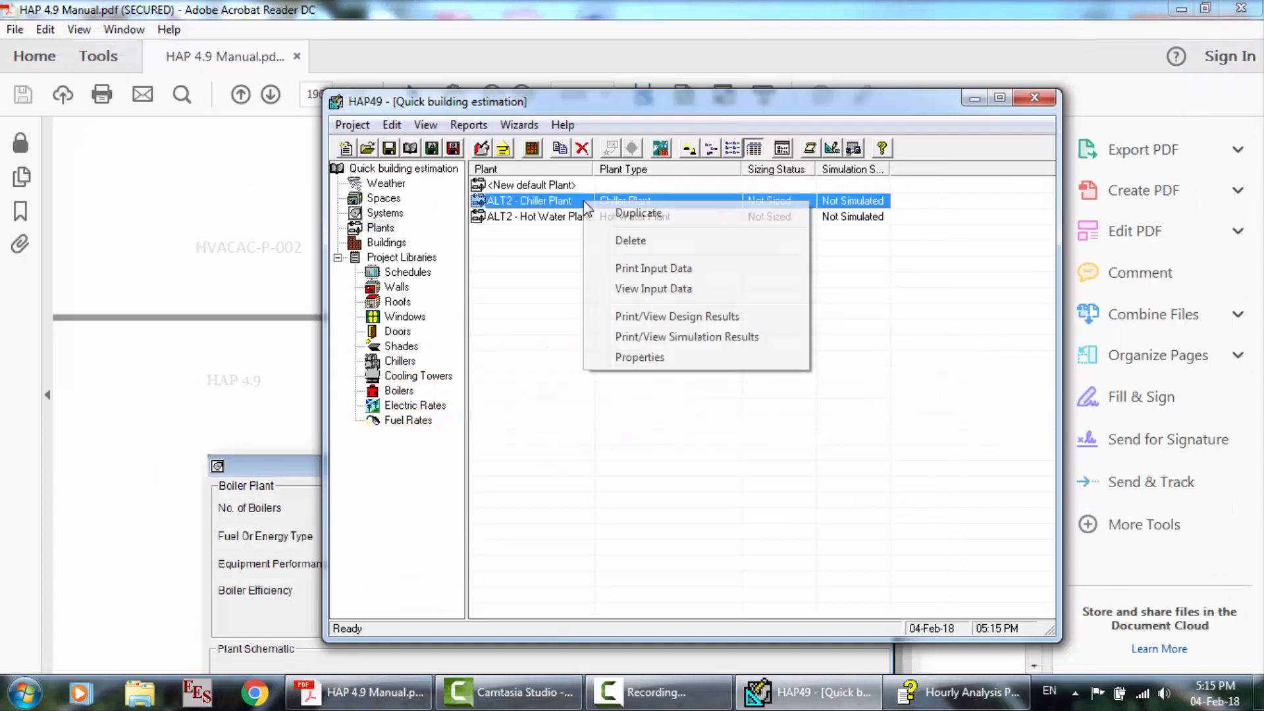
left_click(651, 317)
key("Return")
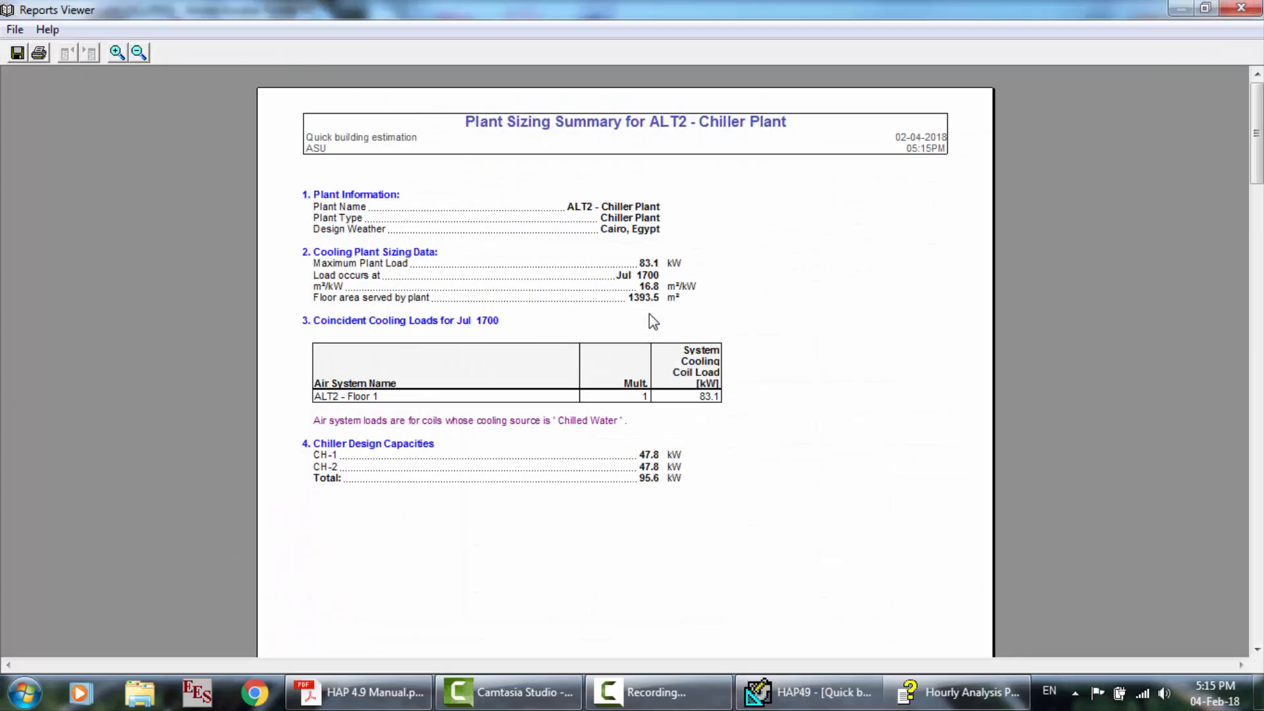
scroll(652, 321, "down", 15)
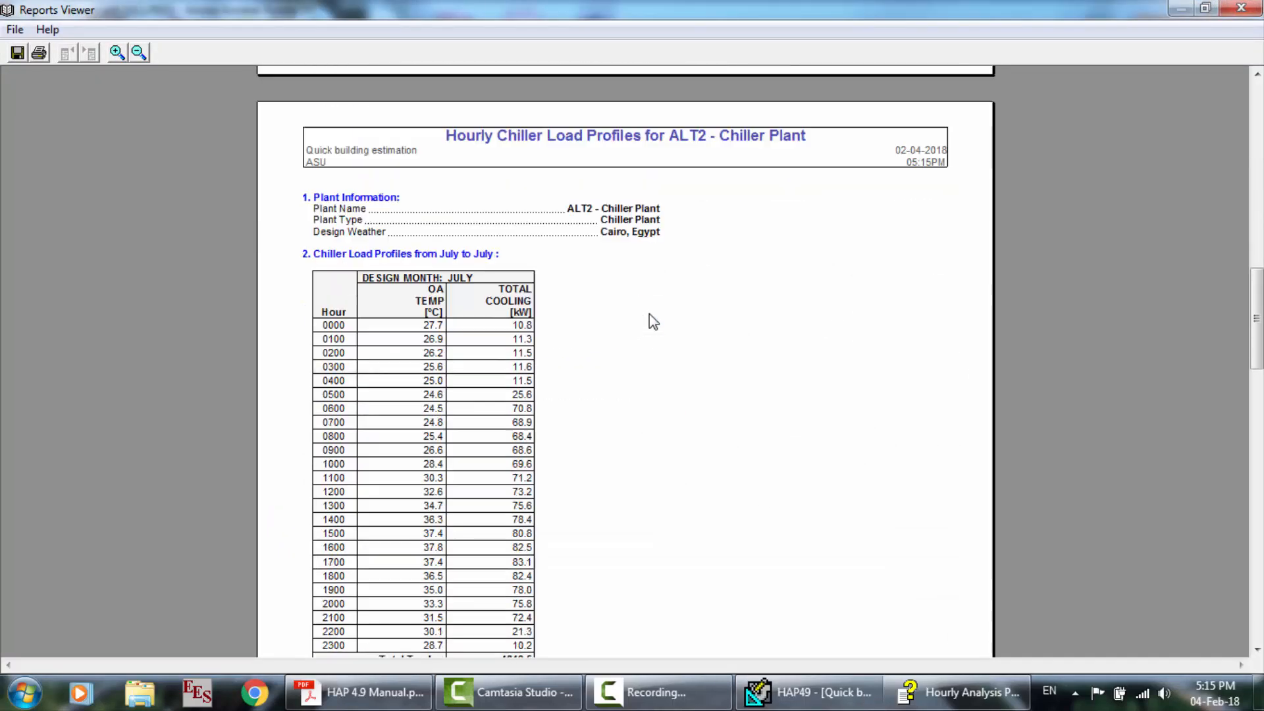
scroll(649, 315, "down", 20)
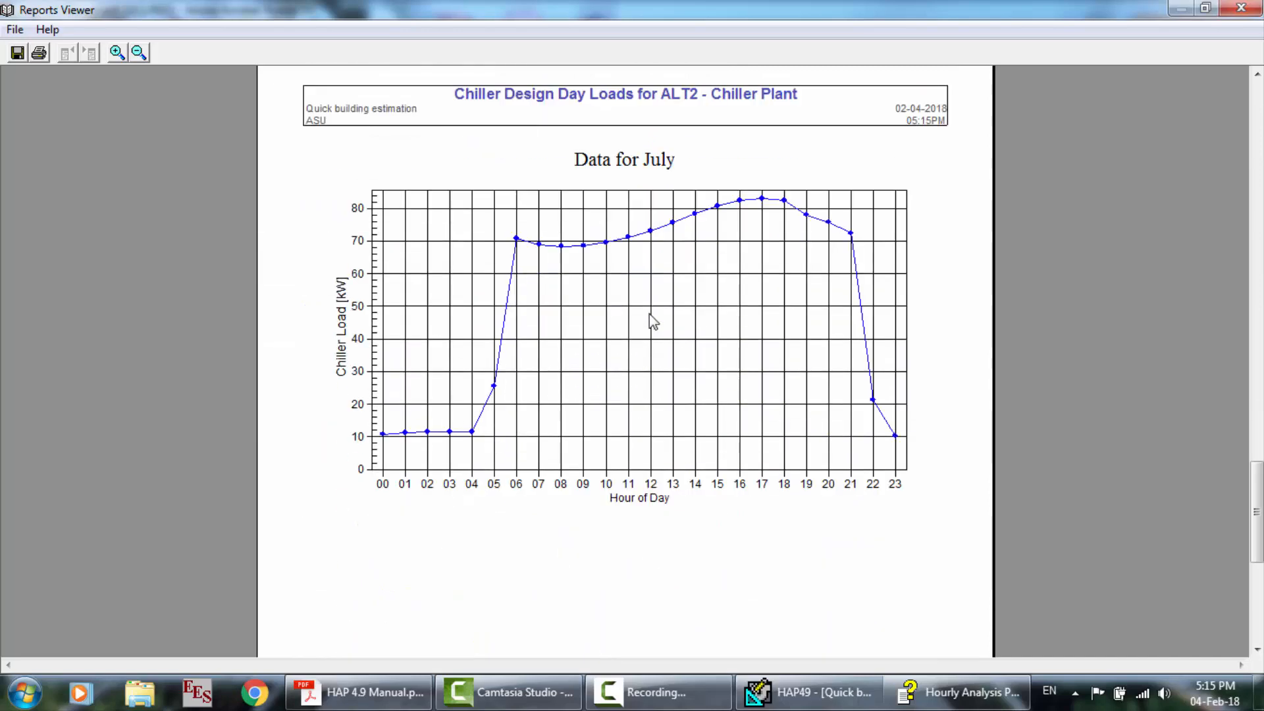
left_click(1241, 8)
Generate the design report for ALT2 - Hot Water Plant, review its sizing summary, and close it.
right_click(518, 212)
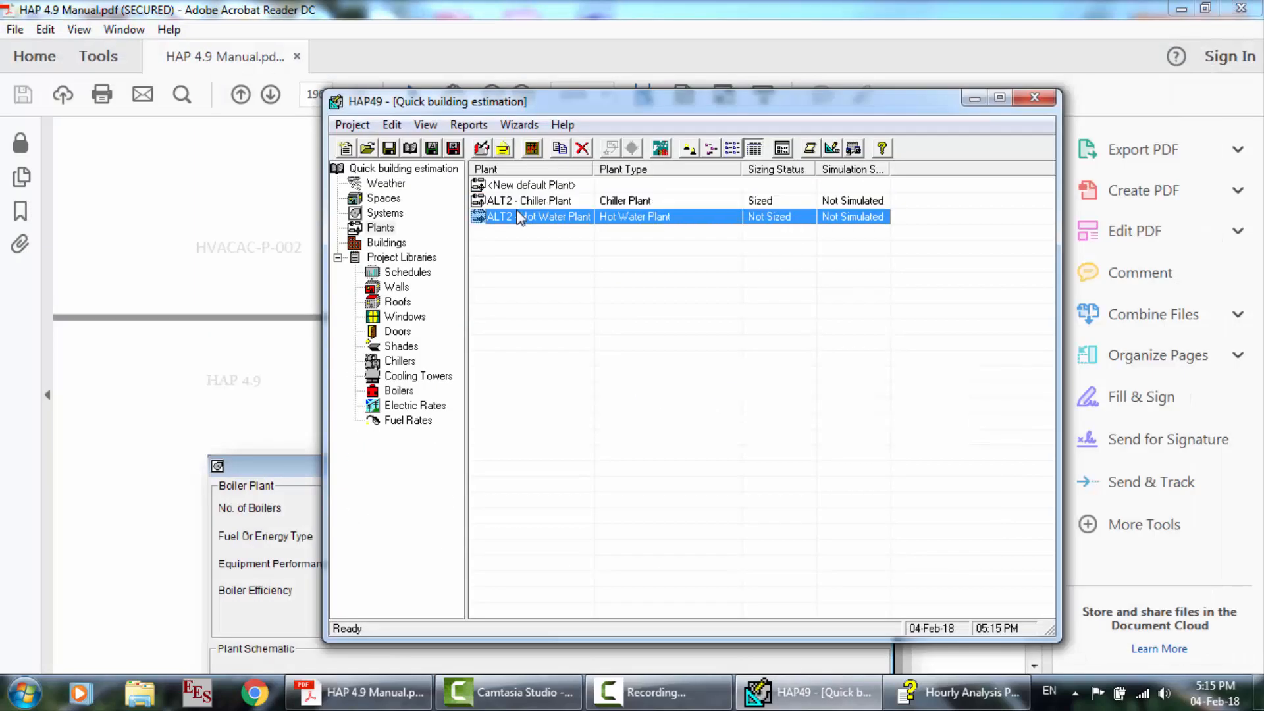
left_click(600, 325)
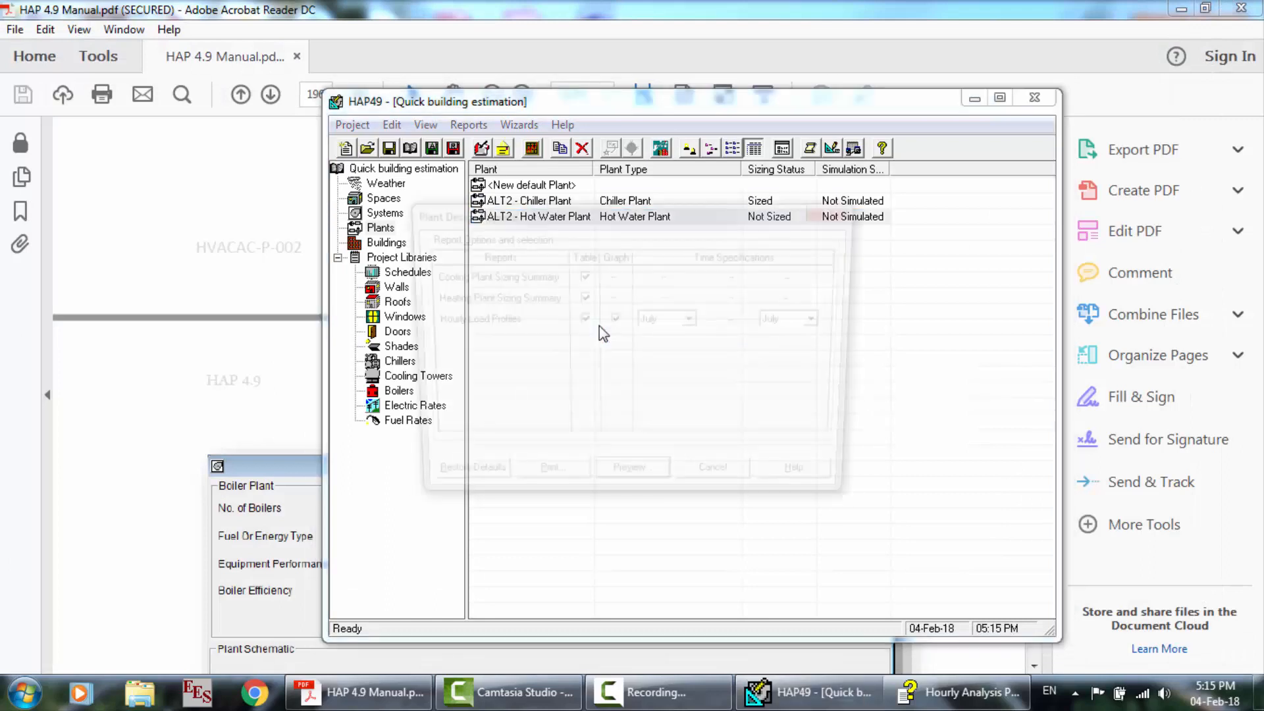
key("Return")
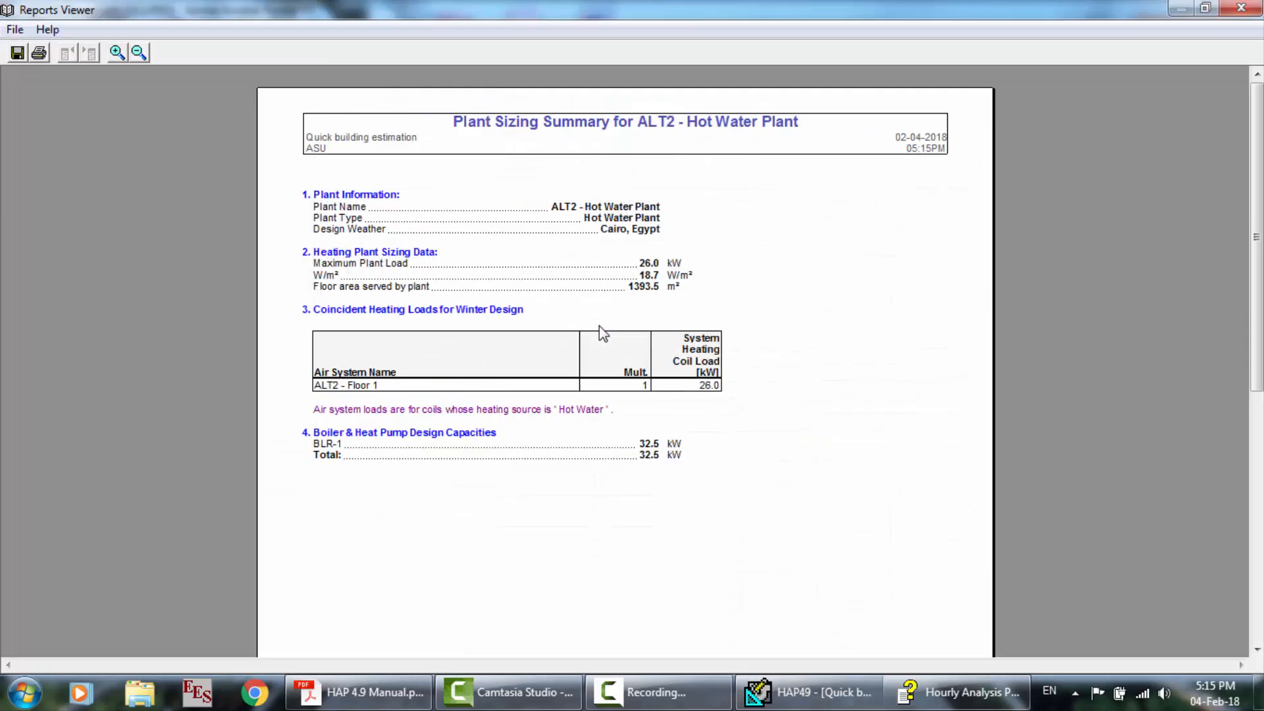
scroll(599, 326, "down", 10)
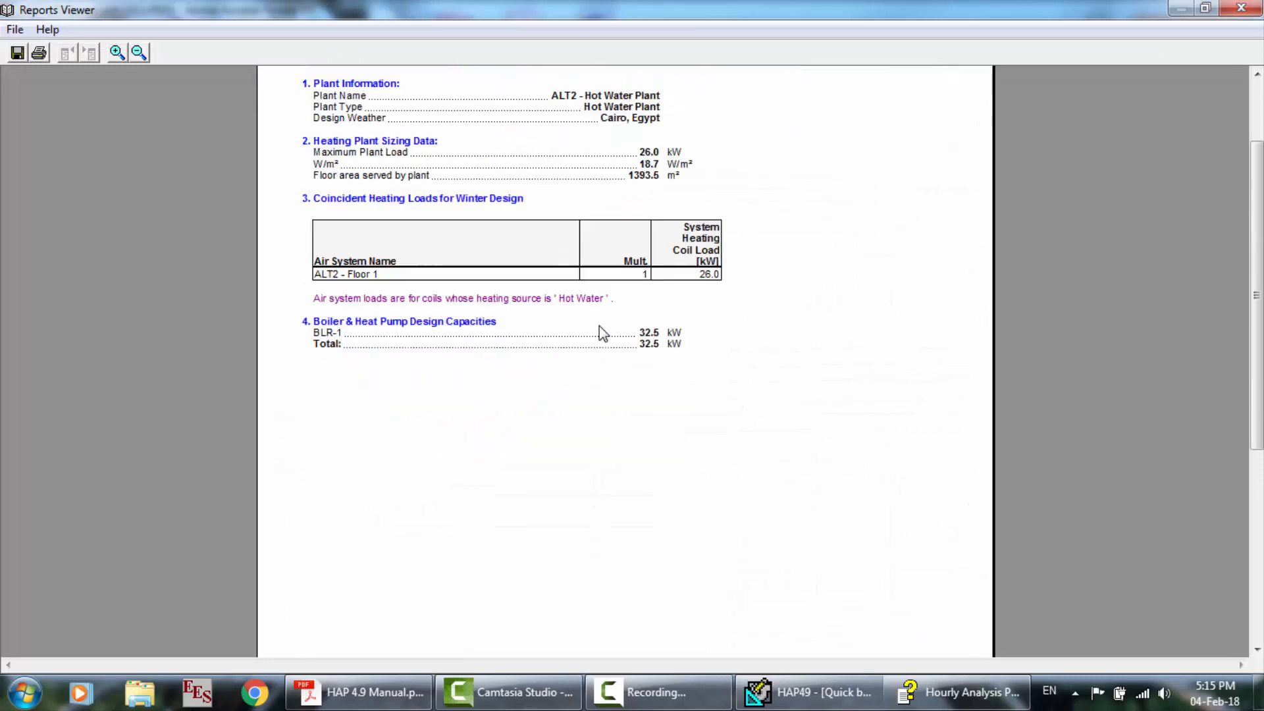
left_click(1241, 7)
Simulate the ALT2 - Sample building and preview its Annual Cost Summary and Annual Energy & Emissions Summary reports.
left_click(386, 242)
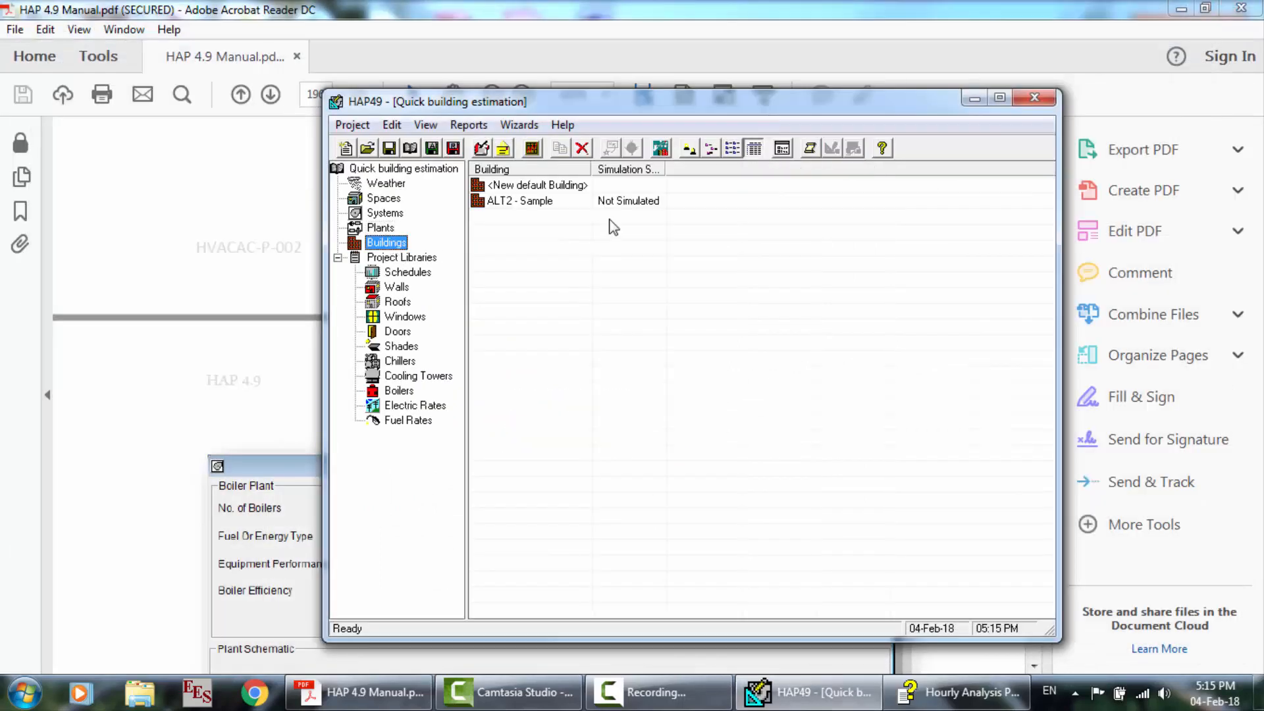
left_click(594, 203)
right_click(592, 200)
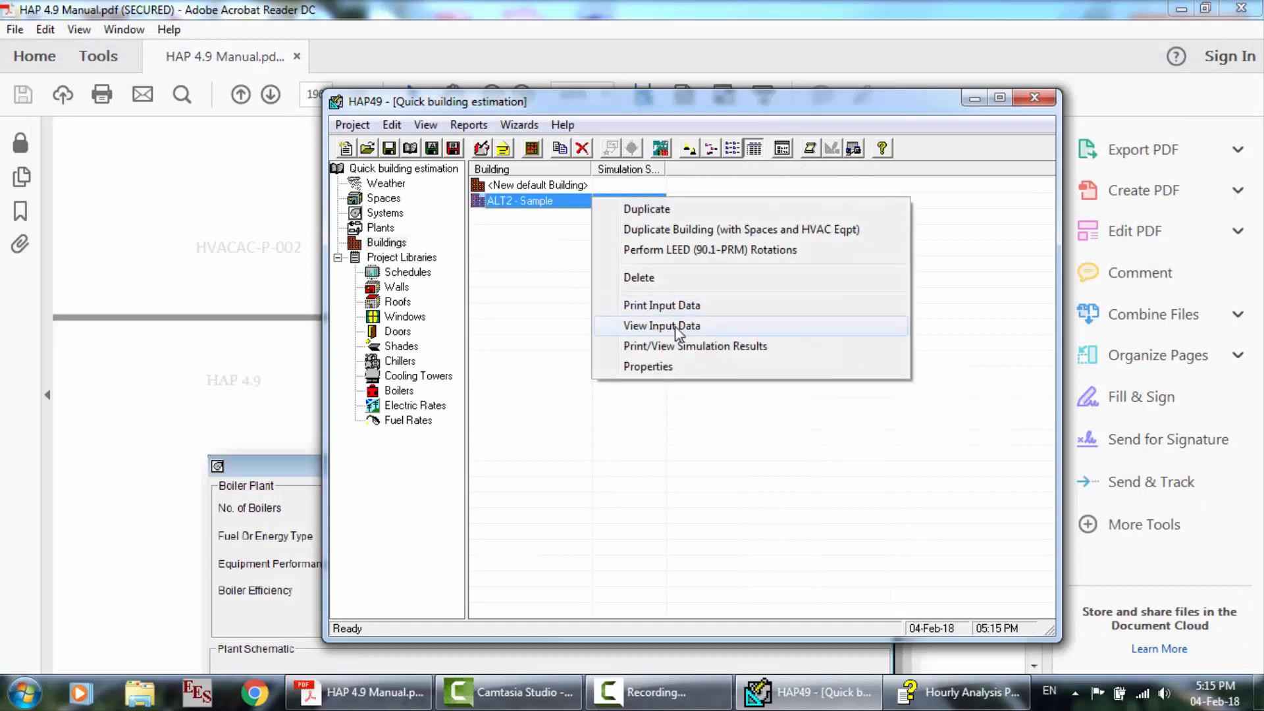
left_click(678, 346)
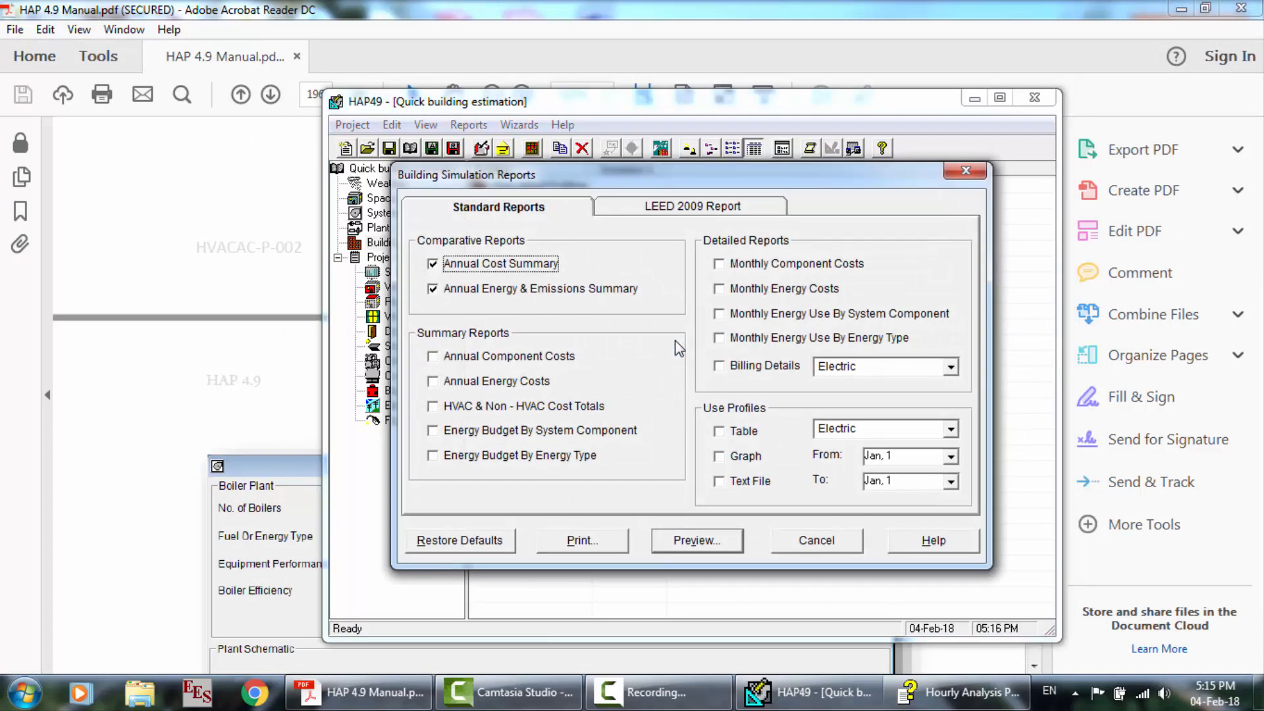
left_click(694, 543)
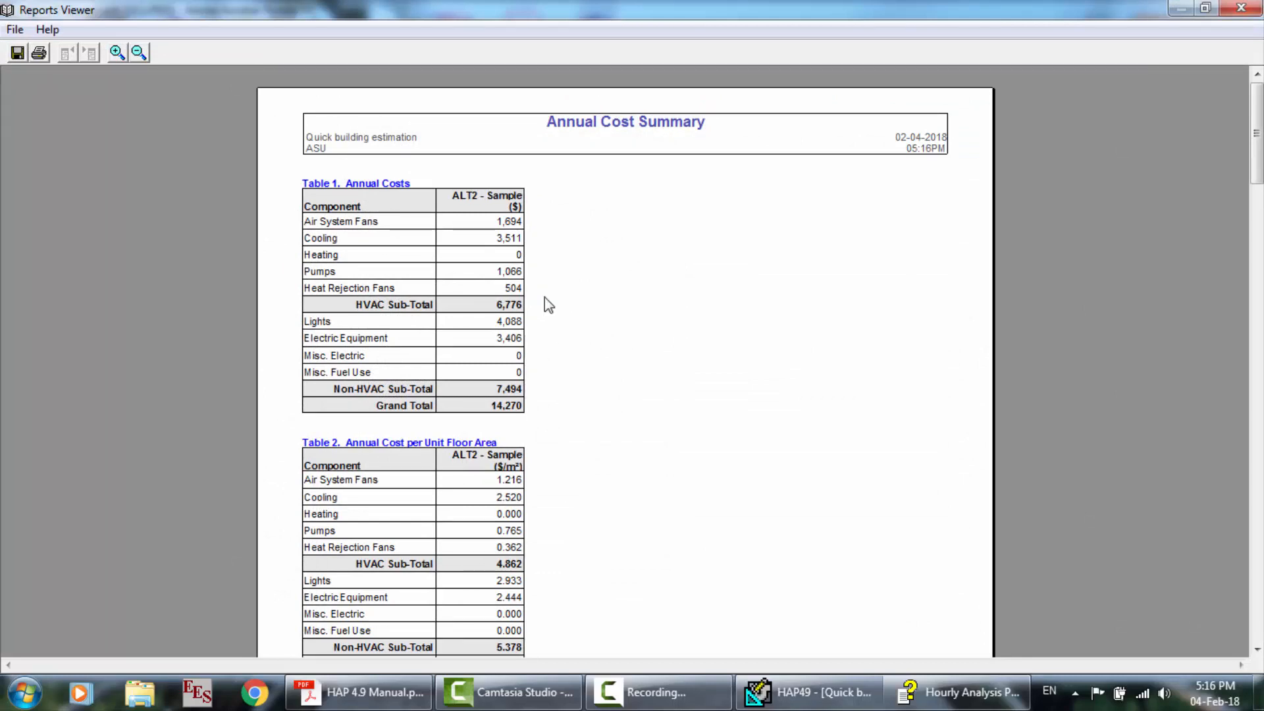
Examine the building's annual cost, energy consumption and emissions tables, return to the Annual Cost Summary, and close the reports.
scroll(544, 297, "down", 10)
scroll(543, 297, "down", 15)
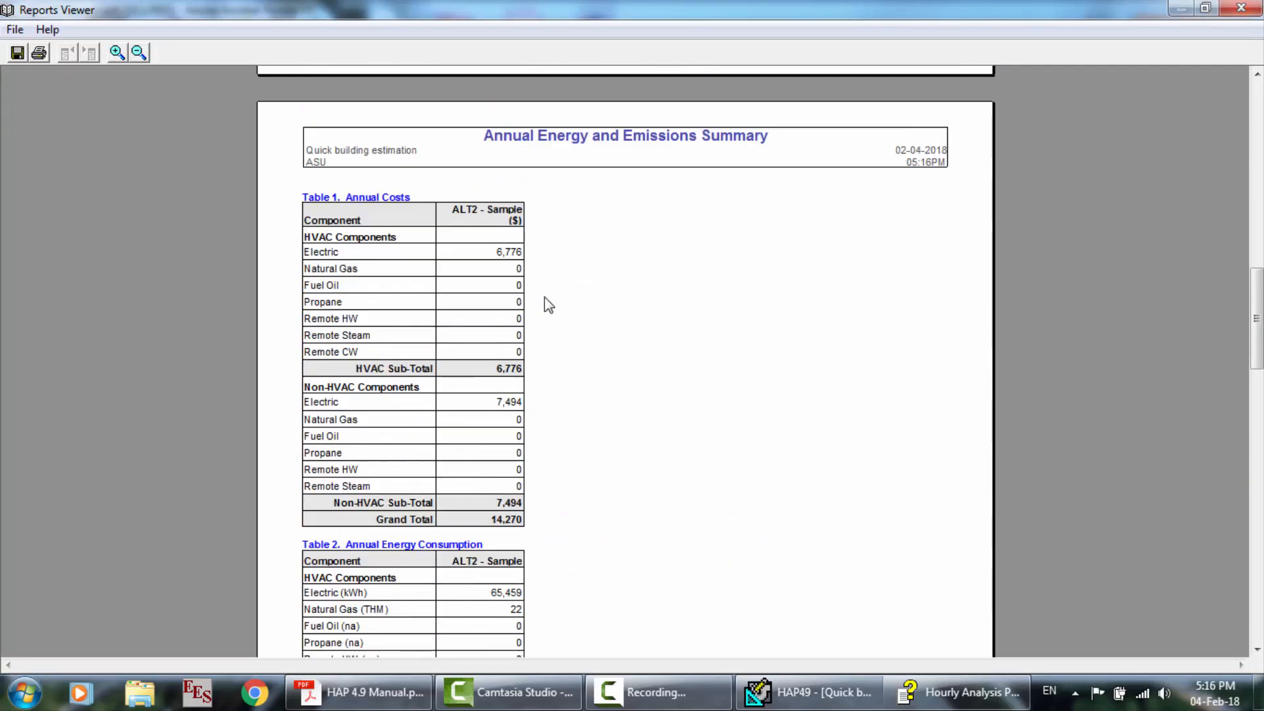
scroll(544, 297, "down", 10)
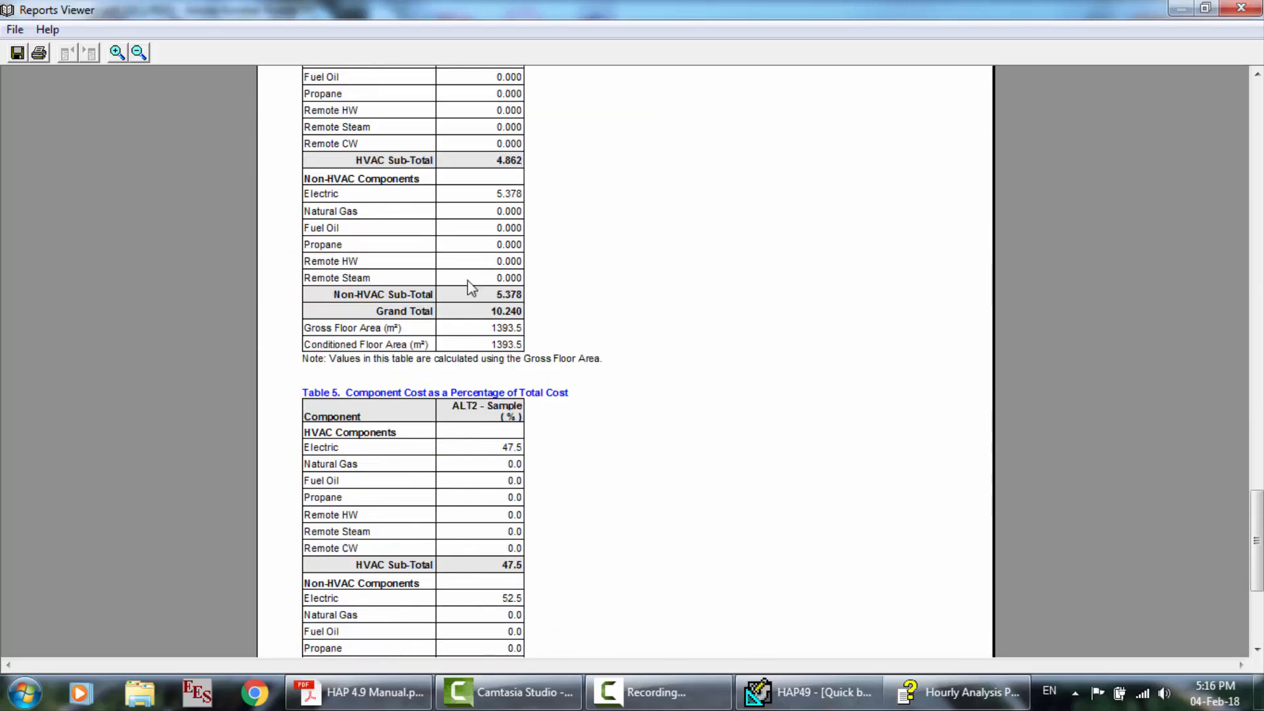
scroll(460, 276, "down", 5)
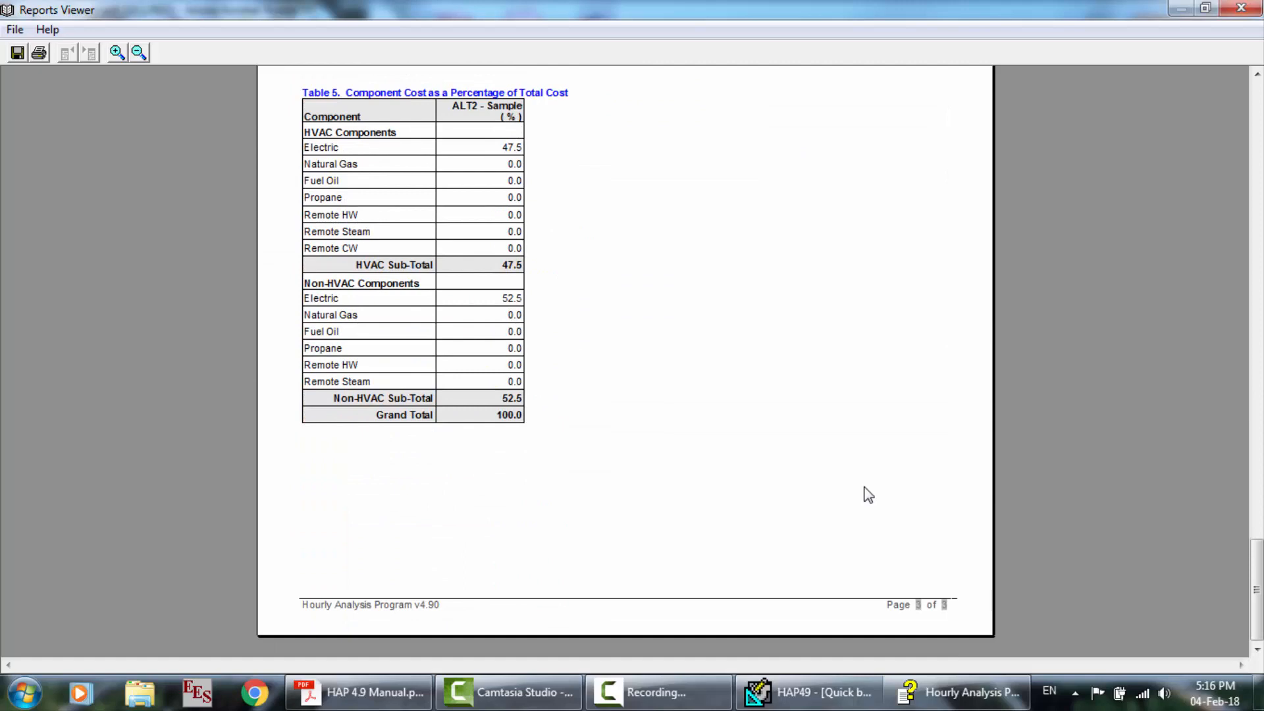
scroll(863, 494, "up", 4)
scroll(671, 470, "up", 2)
scroll(672, 470, "up", 20)
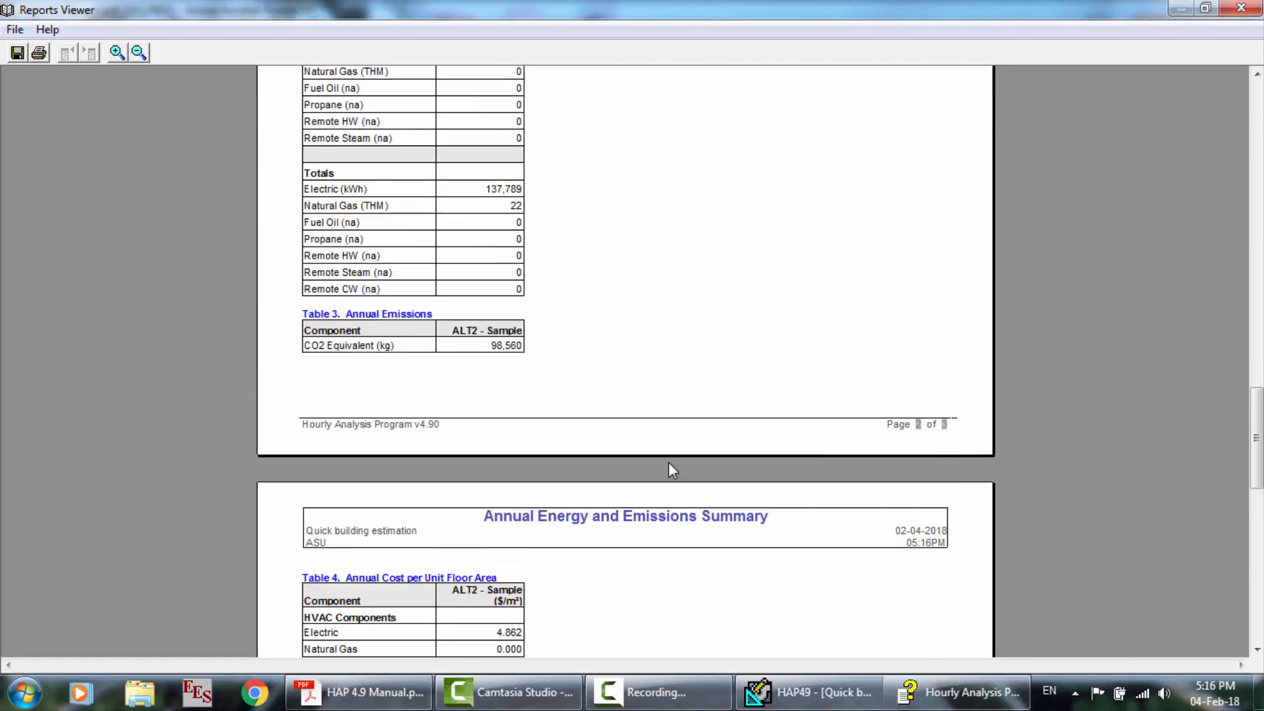
scroll(671, 470, "up", 6)
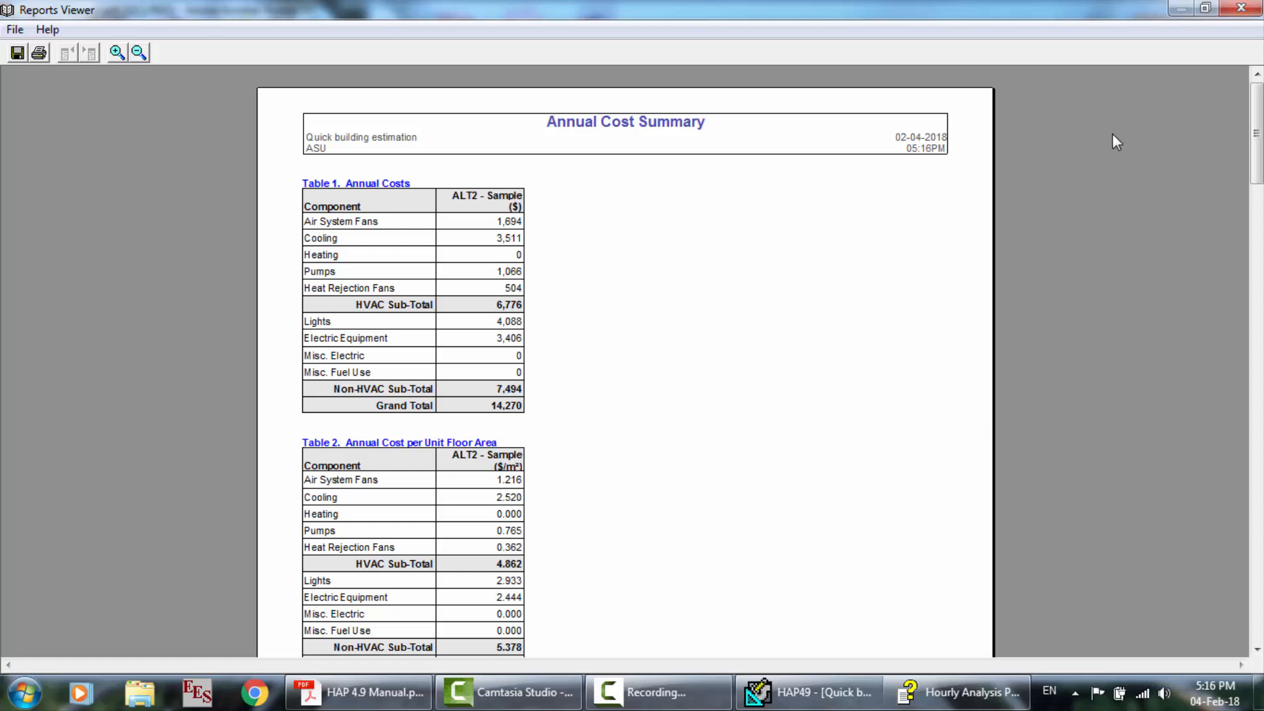
left_click(1239, 8)
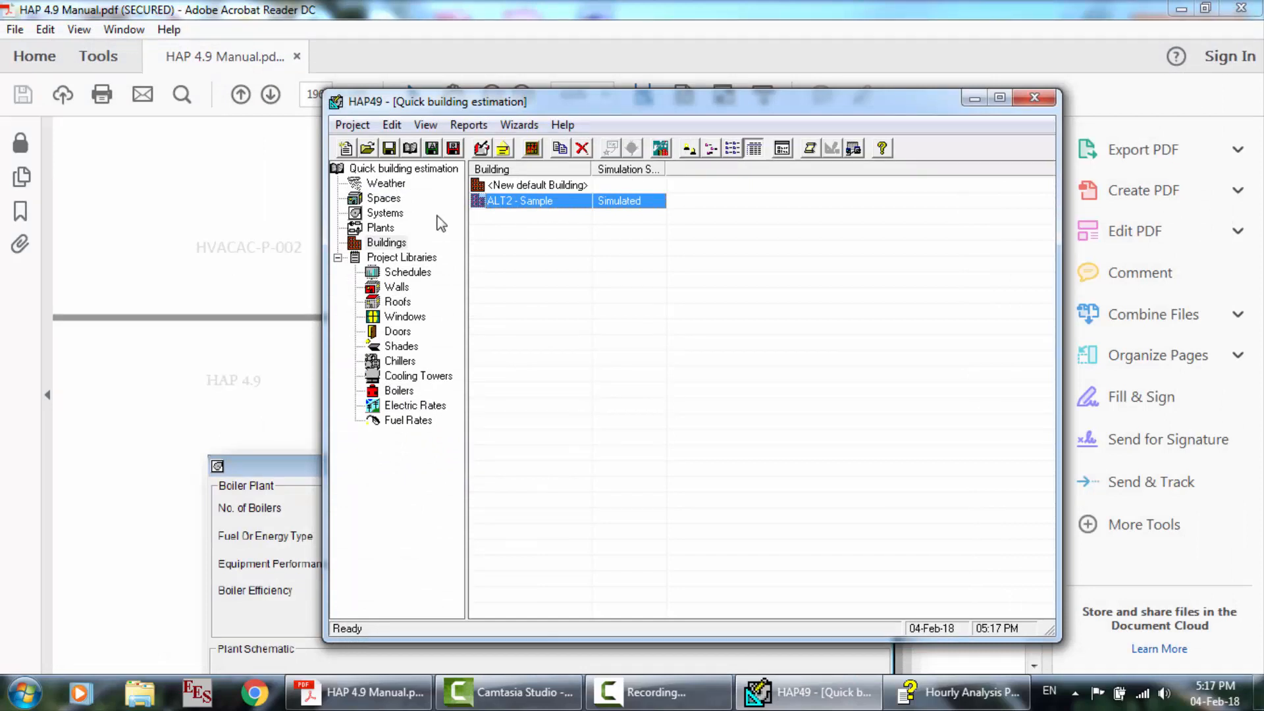
left_click(382, 229)
left_click(366, 187)
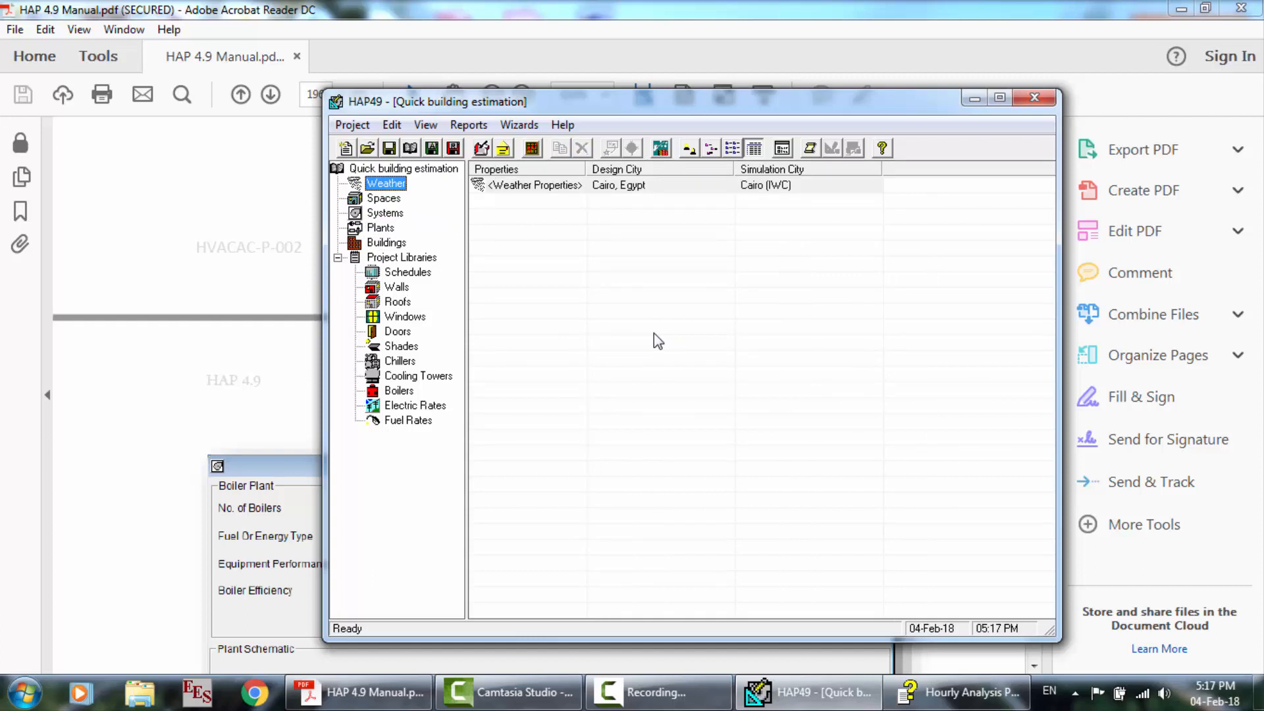
left_click(520, 125)
mouse_move(563, 125)
left_click(644, 124)
left_click(562, 124)
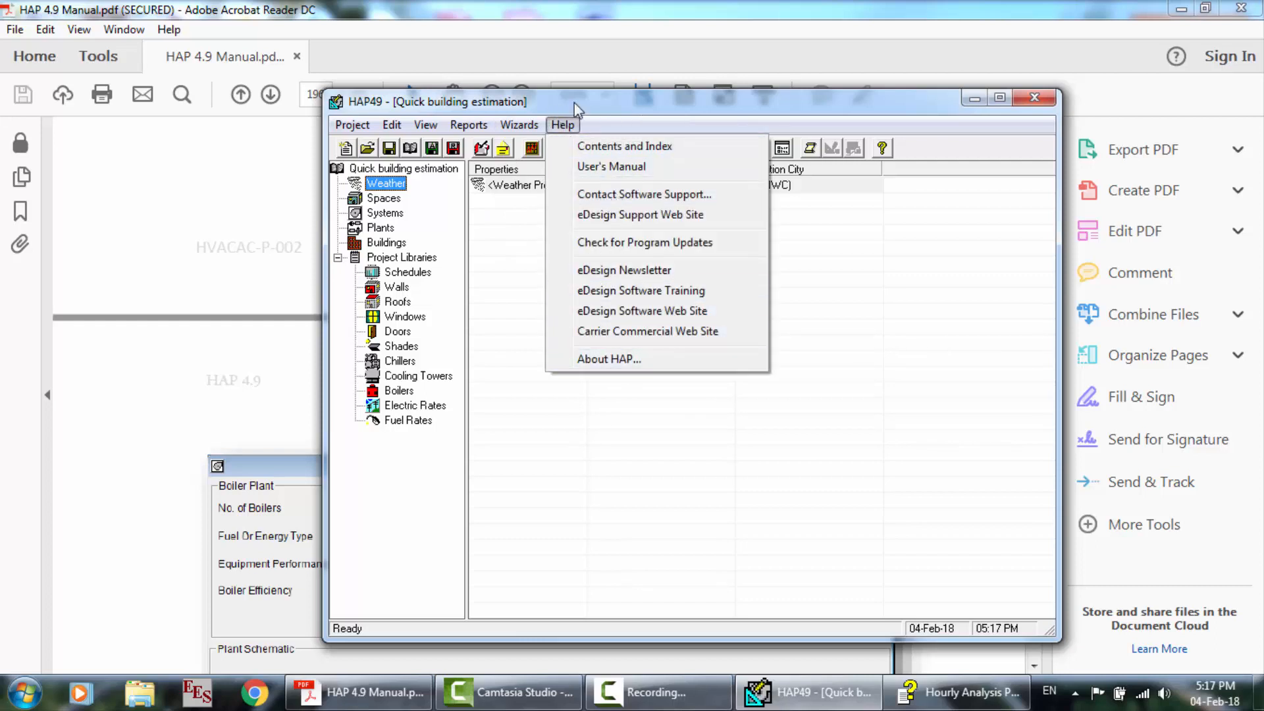
left_click(543, 448)
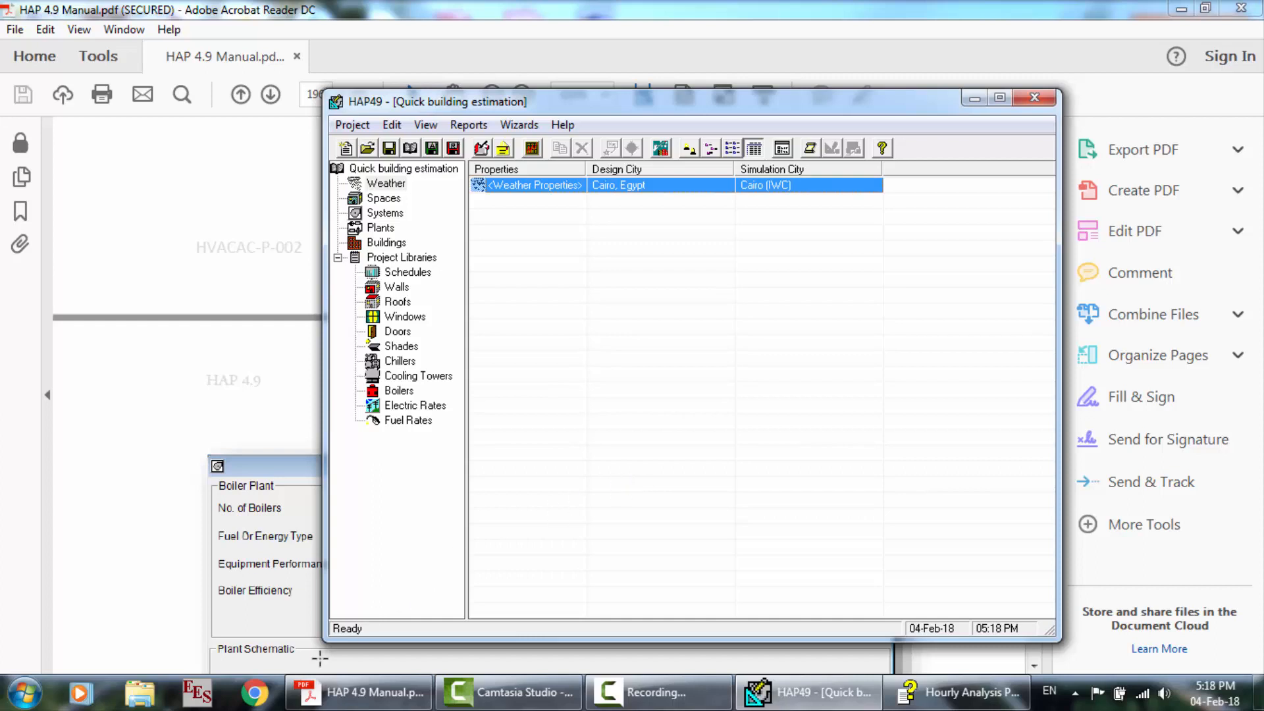
Switch to Google Chrome and bring its new tab page to the front.
left_click(255, 692)
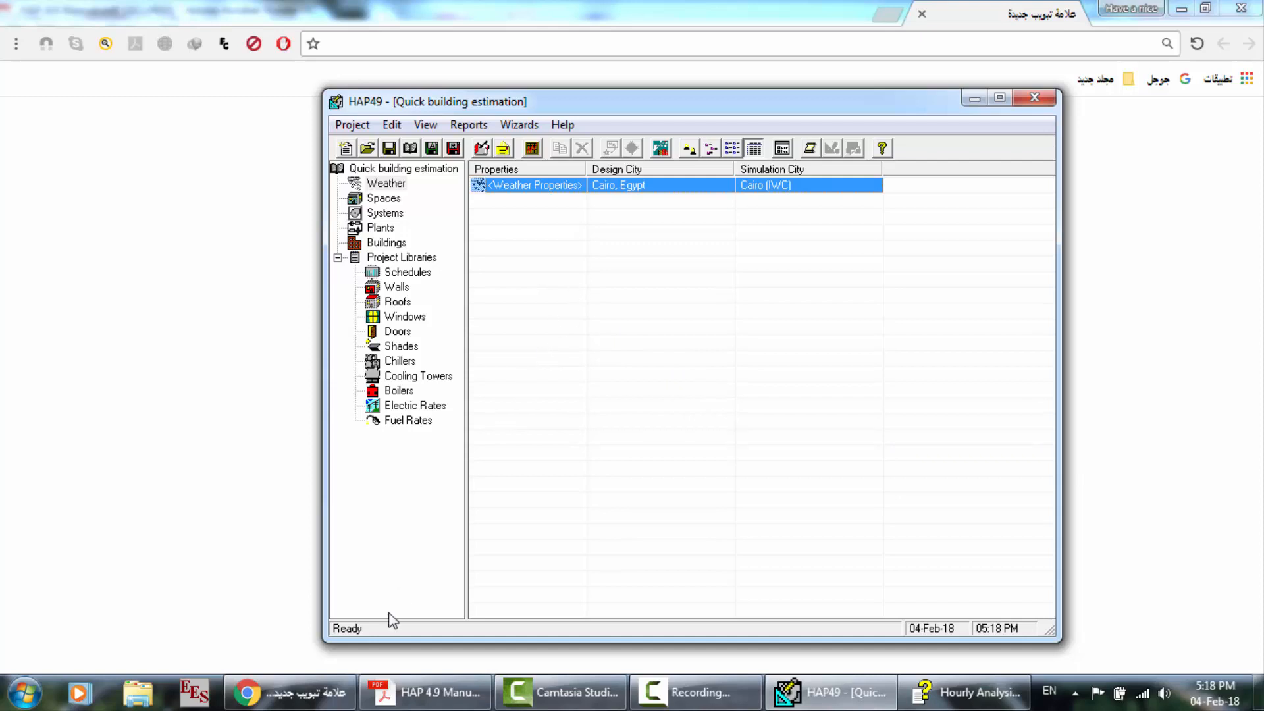
left_click(290, 692)
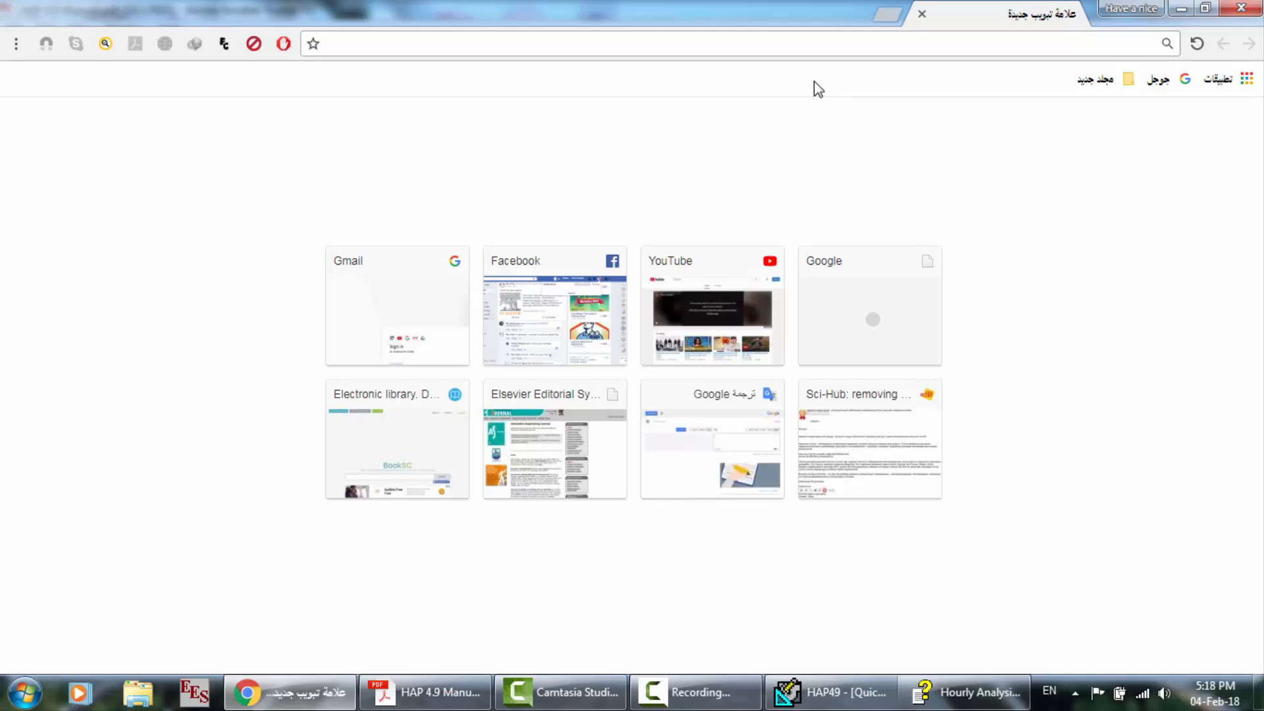
type("www.google.com")
key("Return")
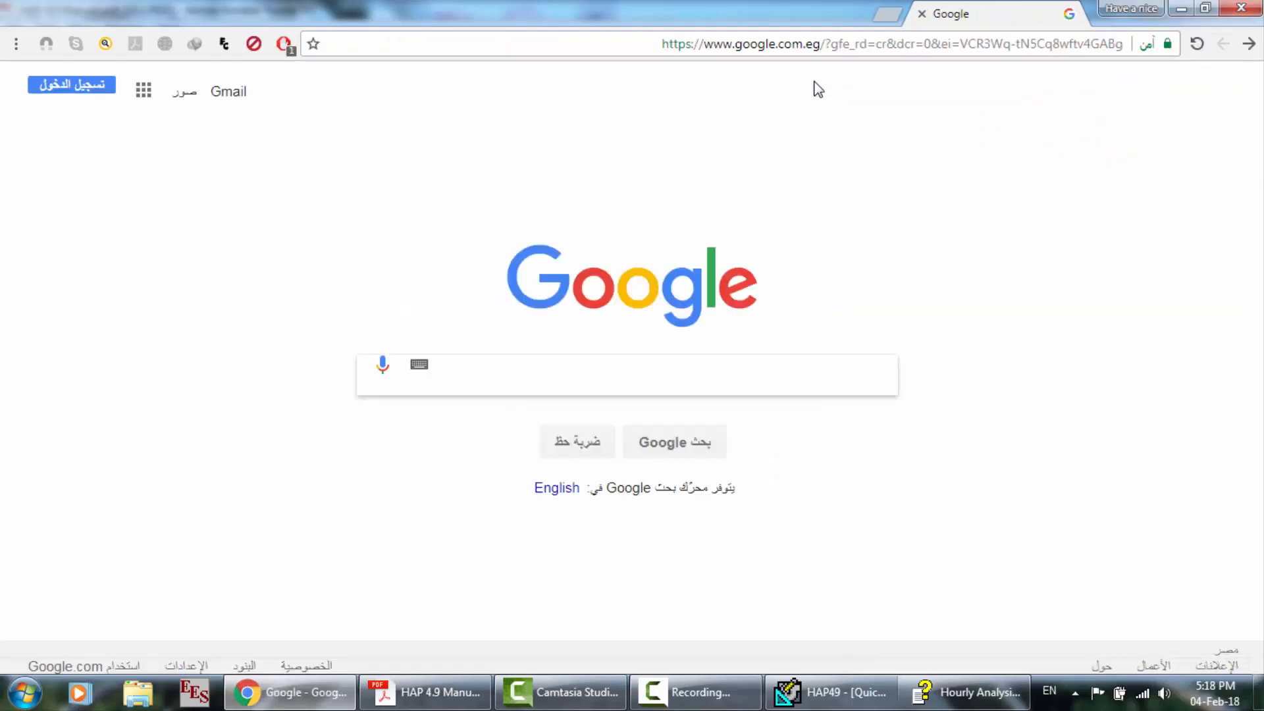
type("equest")
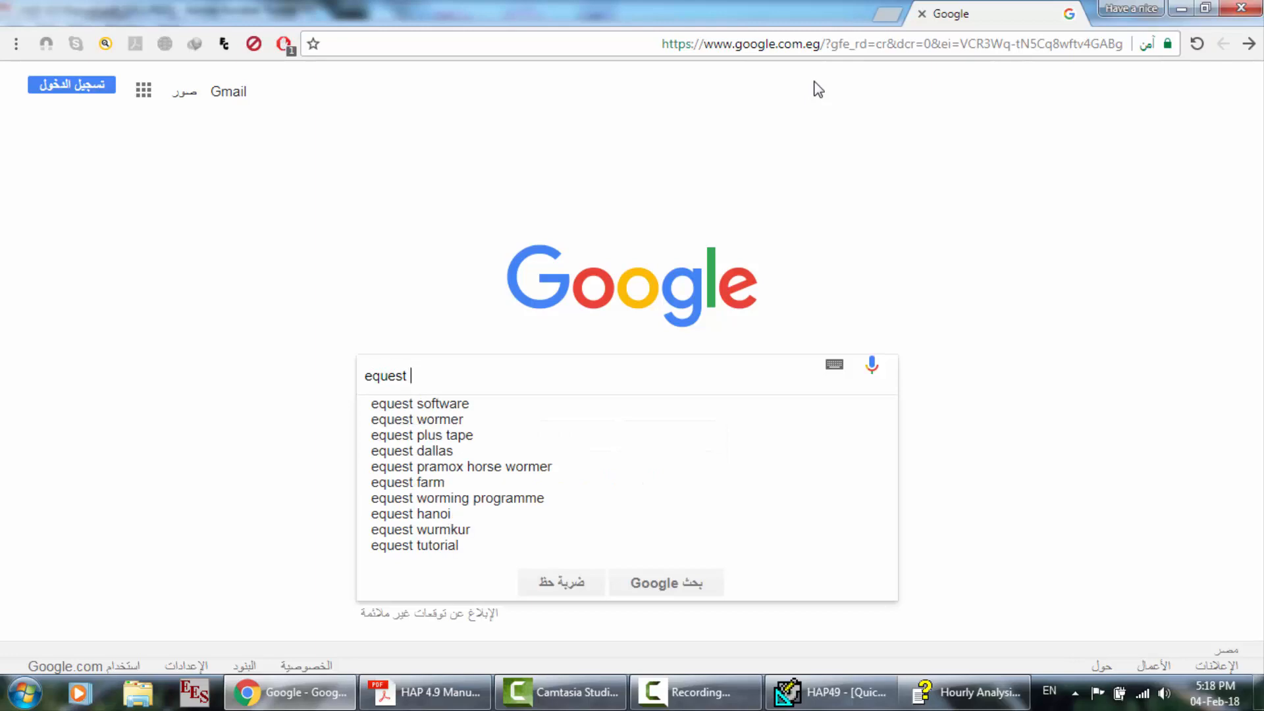
key("Down")
key("Return")
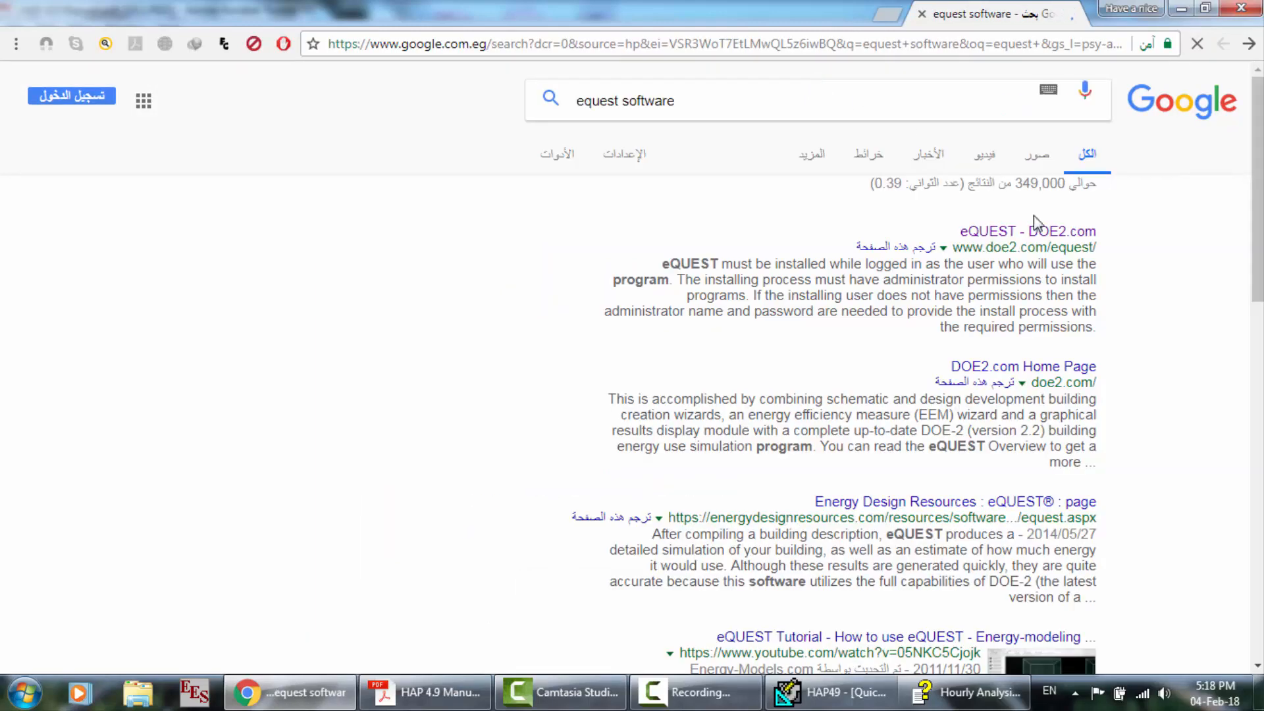
Open the eQUEST - DOE2.com result and look through the program overview and the download sections for its versions.
left_click(1027, 232)
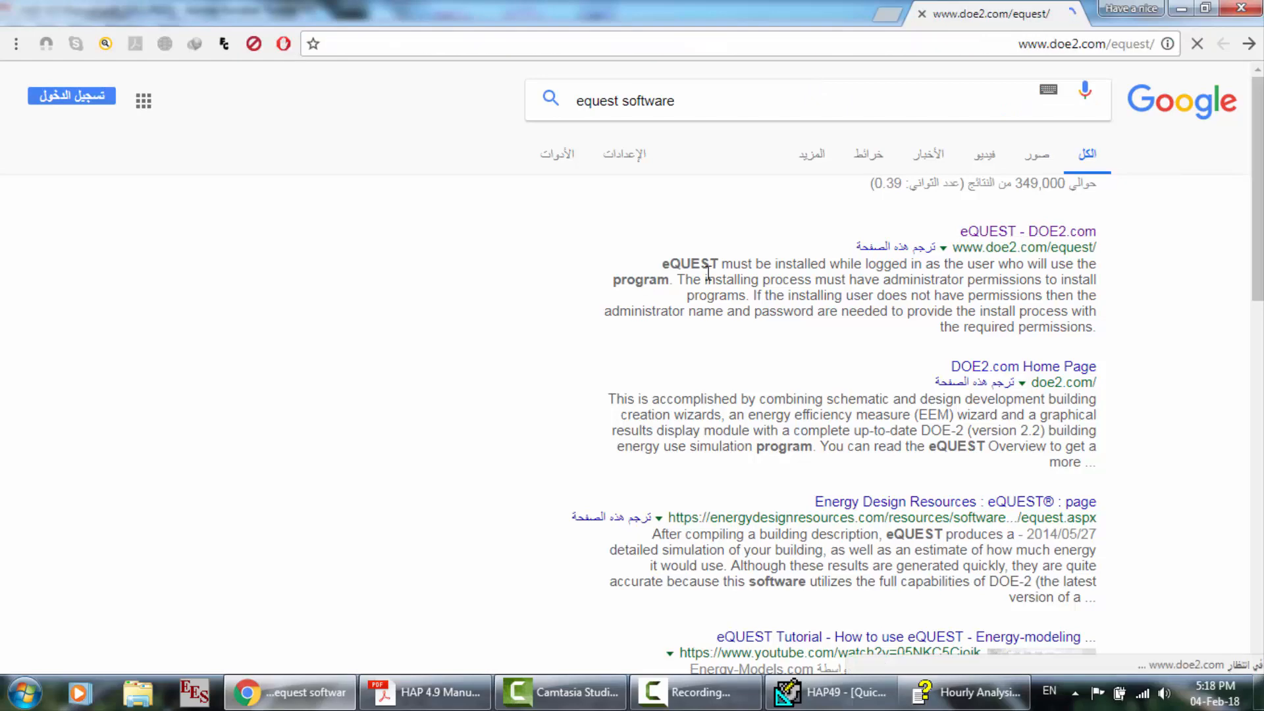
scroll(511, 285, "down", 5)
scroll(461, 264, "up", 5)
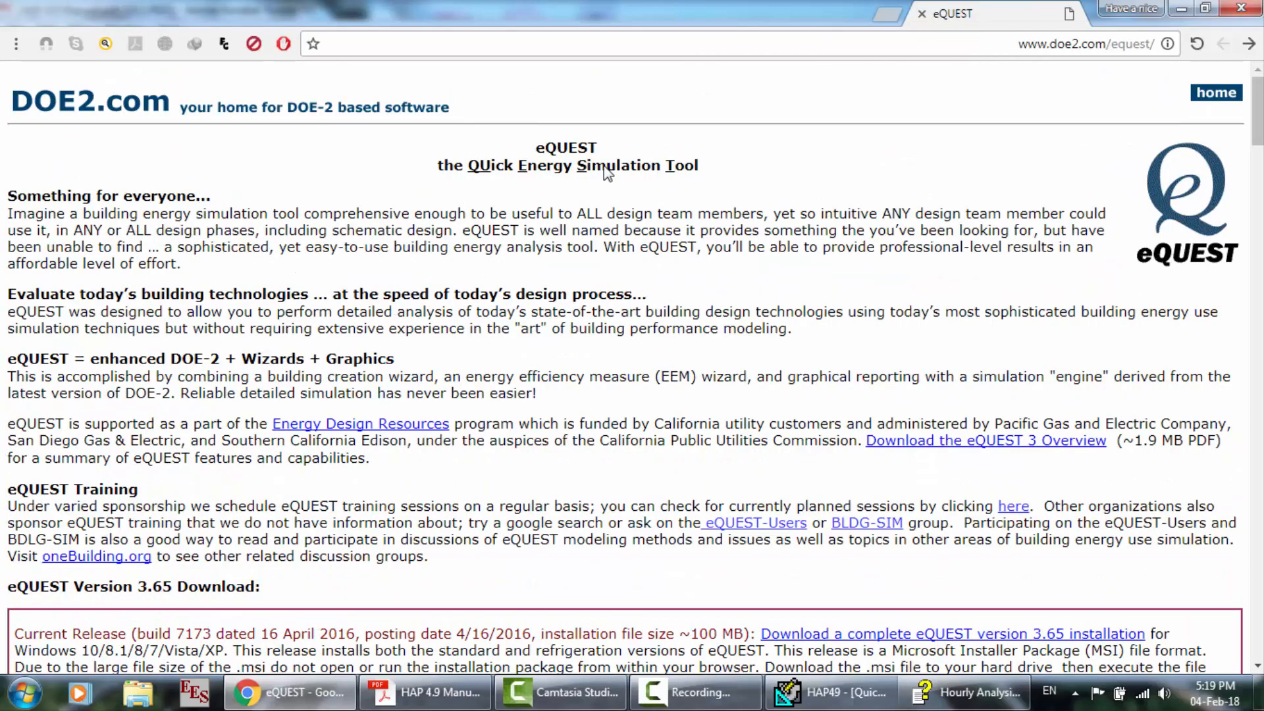
scroll(606, 173, "down", 15)
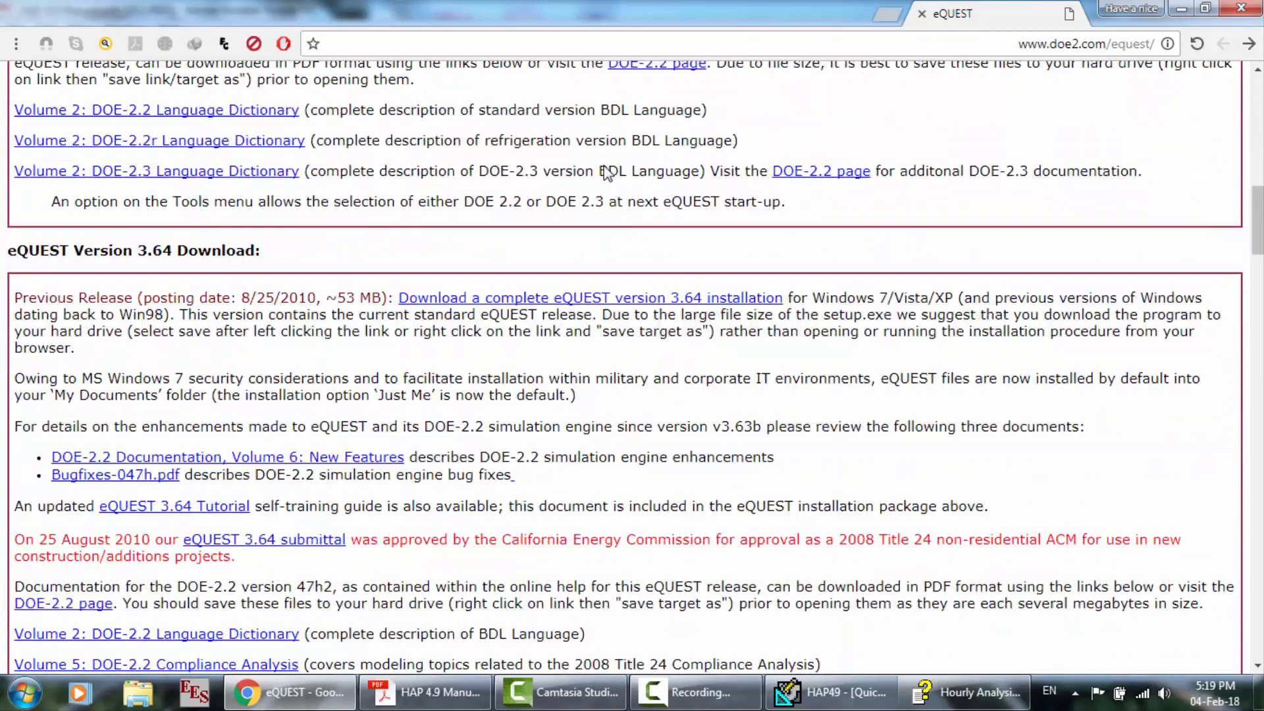
scroll(605, 172, "down", 10)
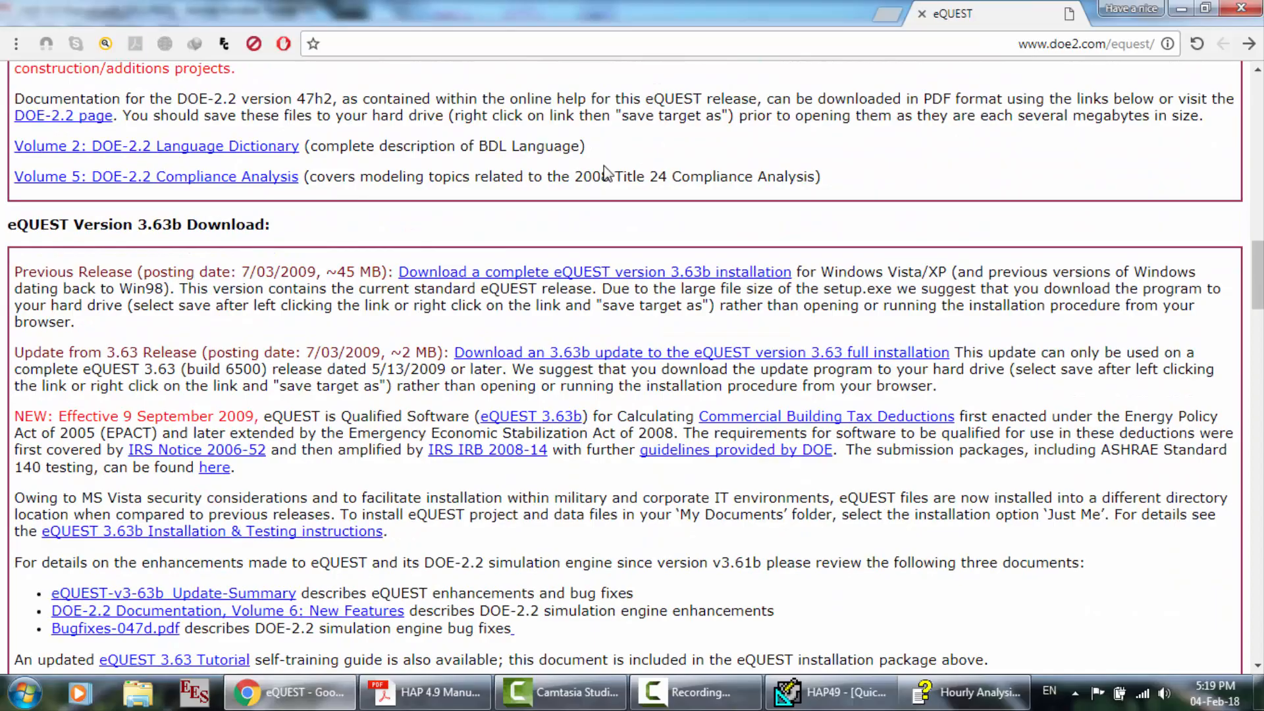
scroll(604, 169, "up", 20)
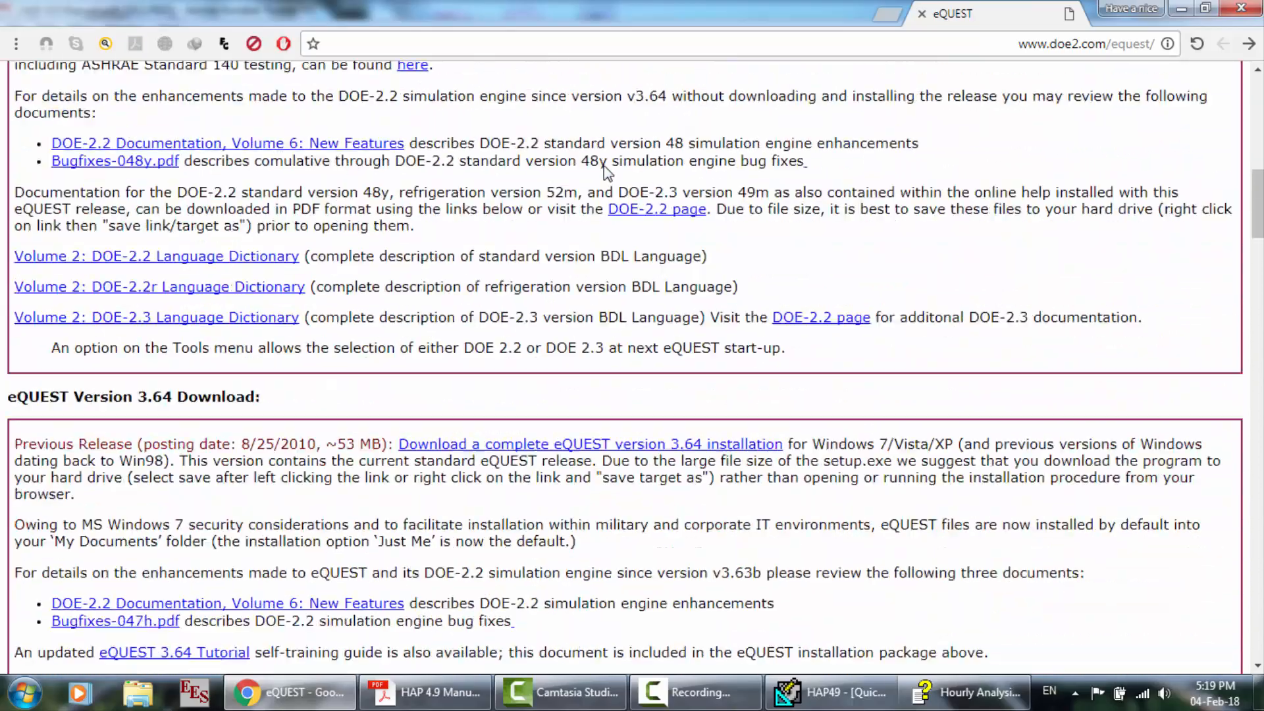
scroll(606, 172, "up", 2)
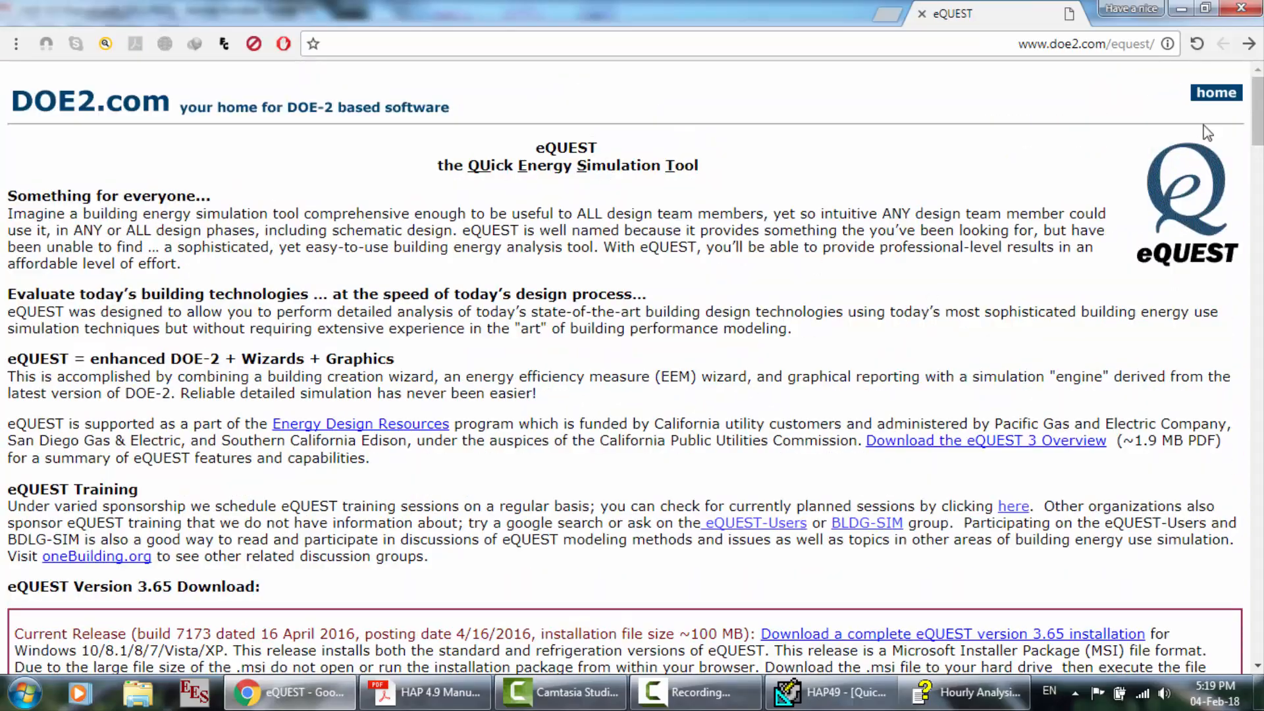
Return to the Google search results, skim the other eQUEST entries, and select the whole search query.
left_click(1248, 43)
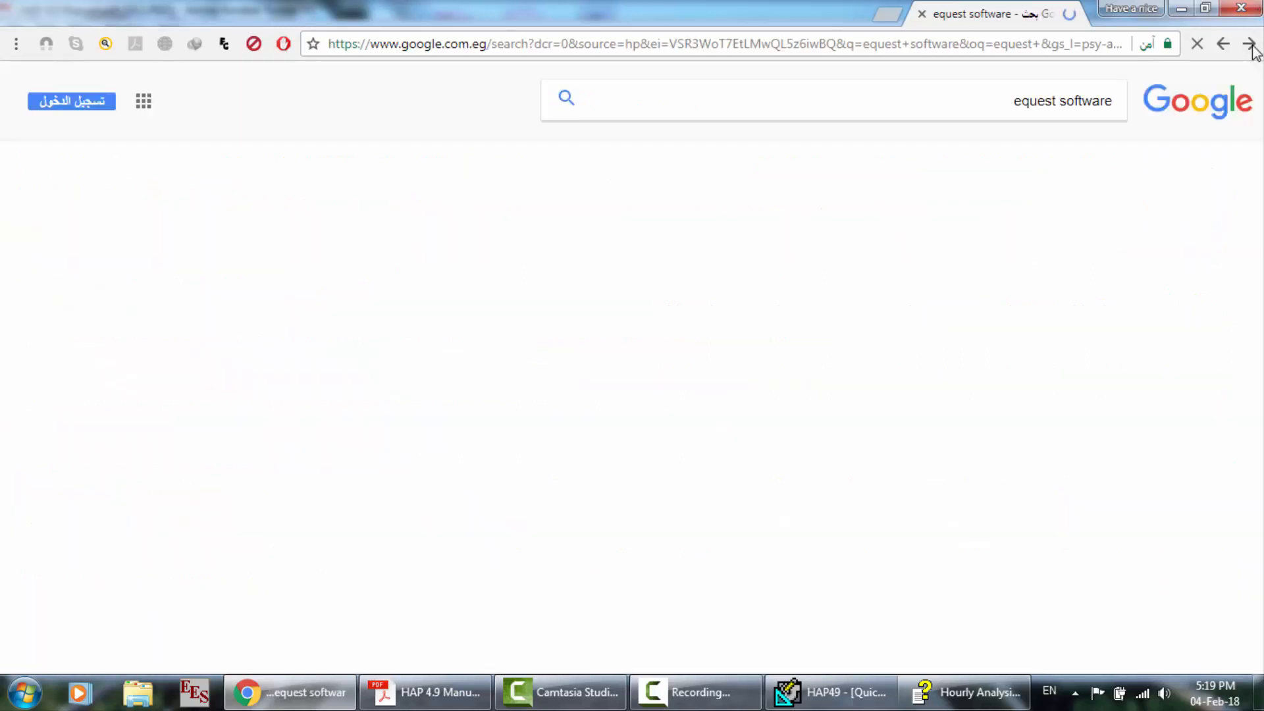
scroll(745, 194, "down", 4)
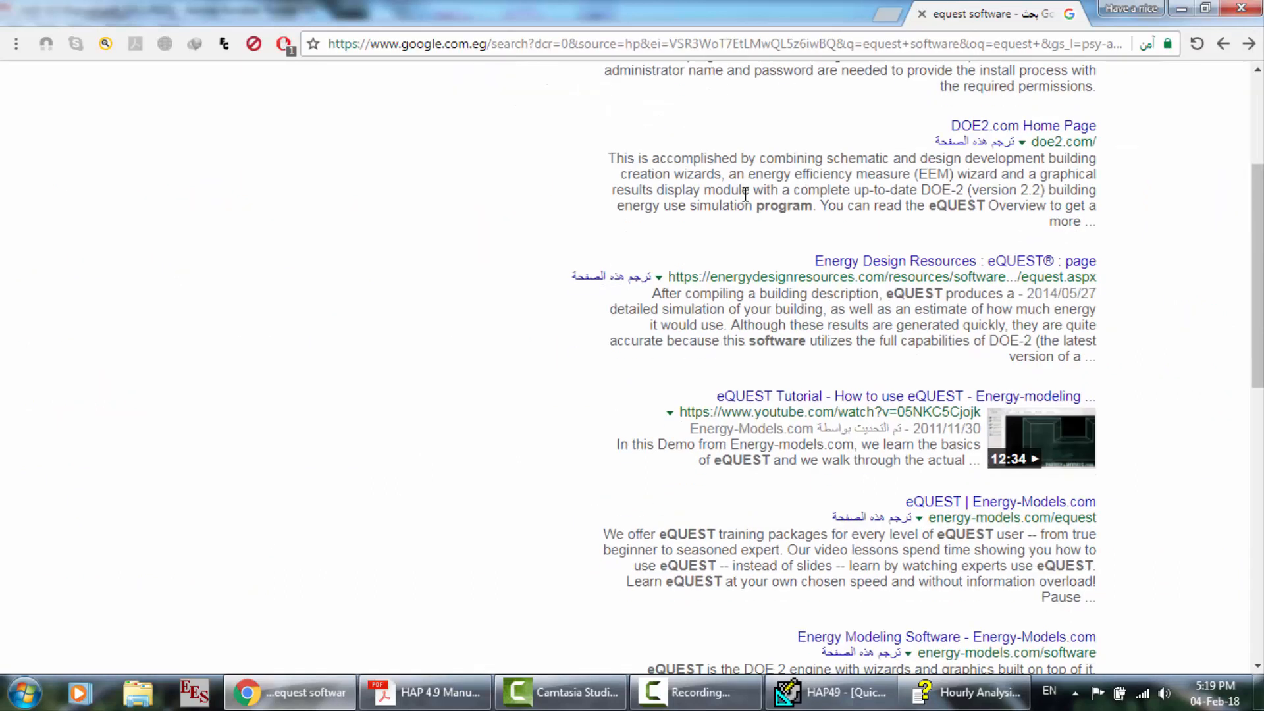
scroll(745, 195, "up", 4)
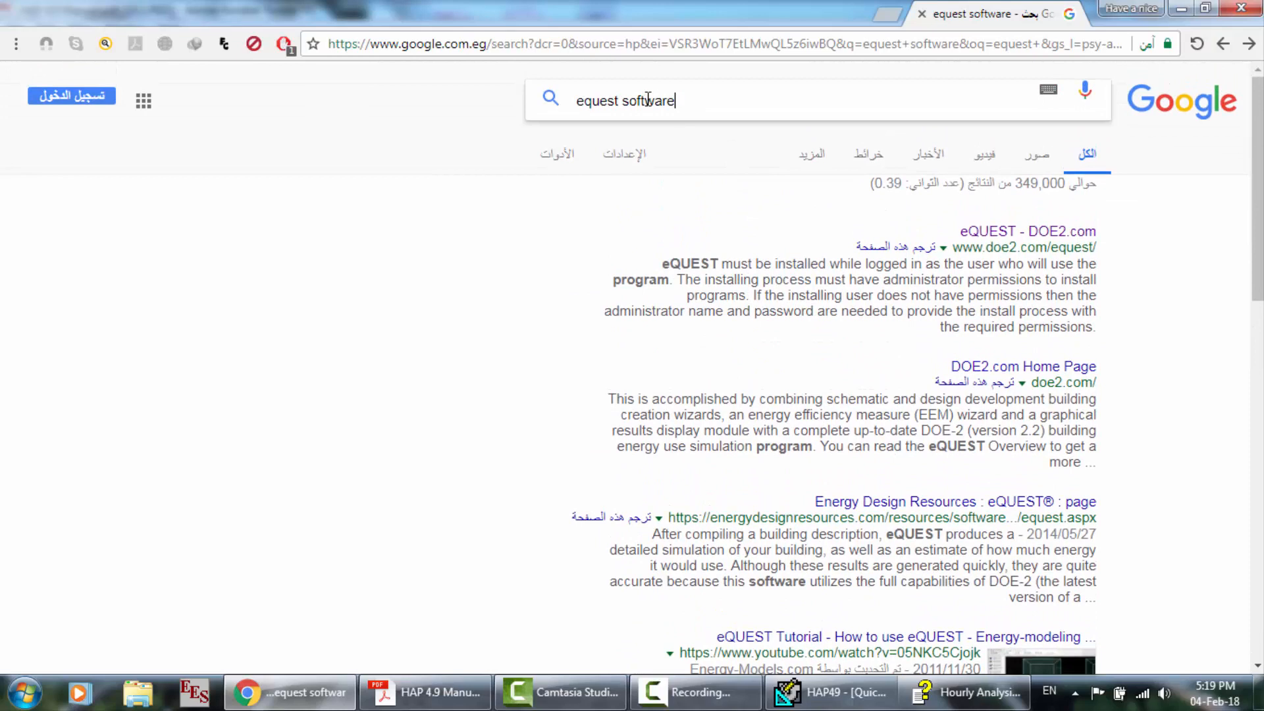
left_click_drag(675, 102, 495, 107)
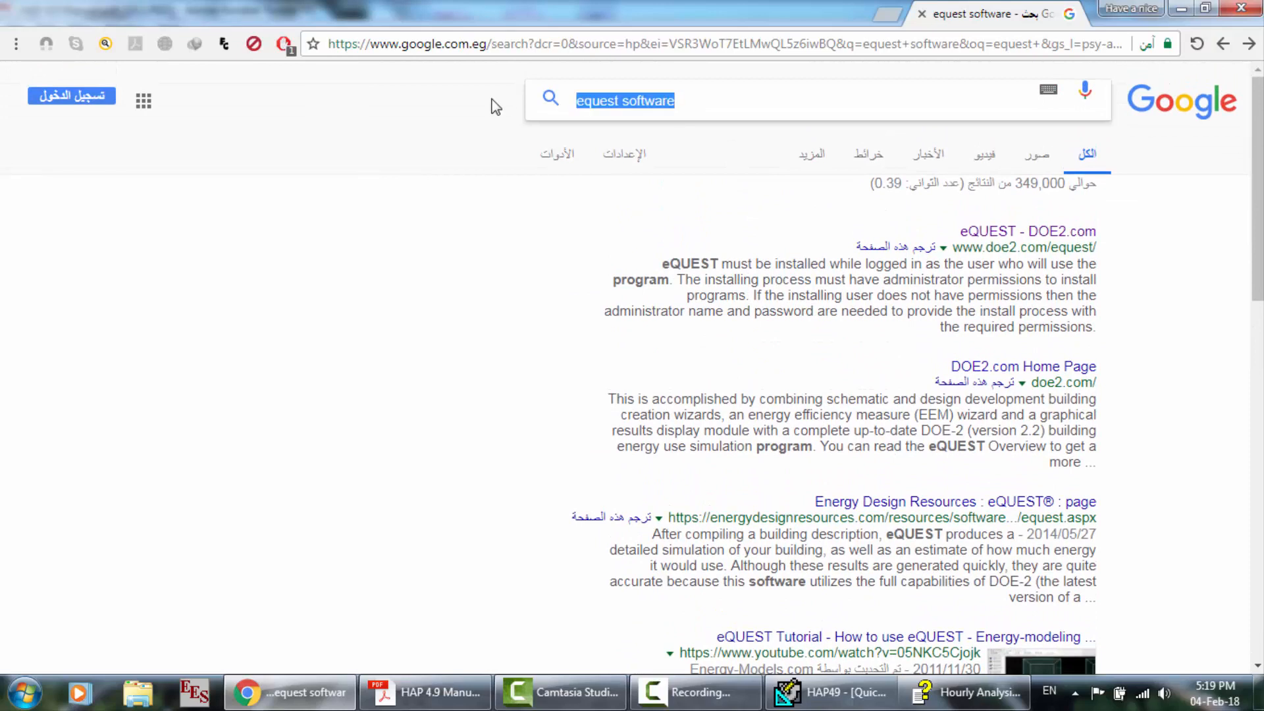